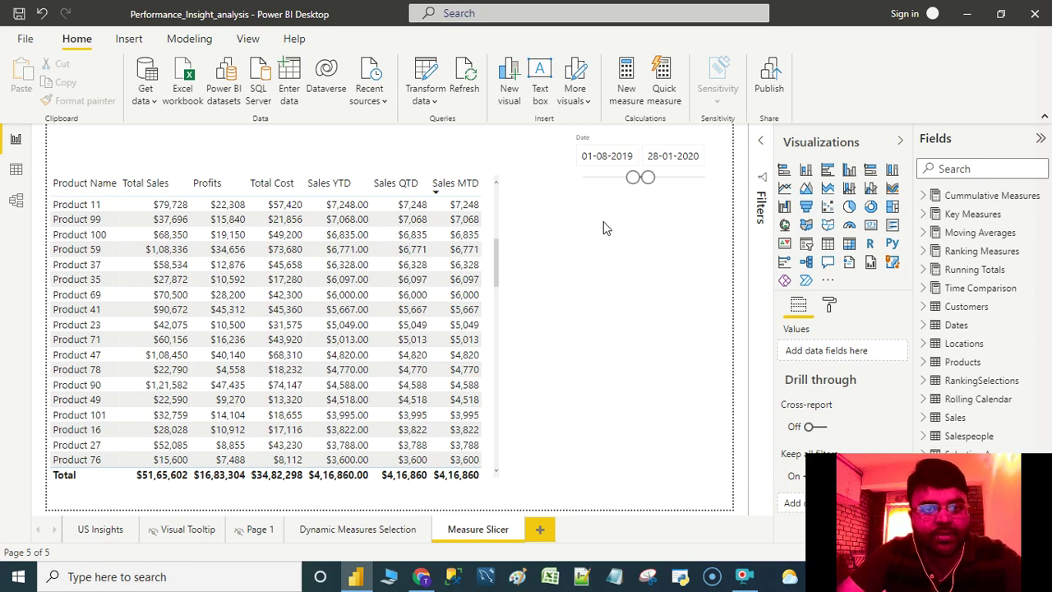
left_click(603, 142)
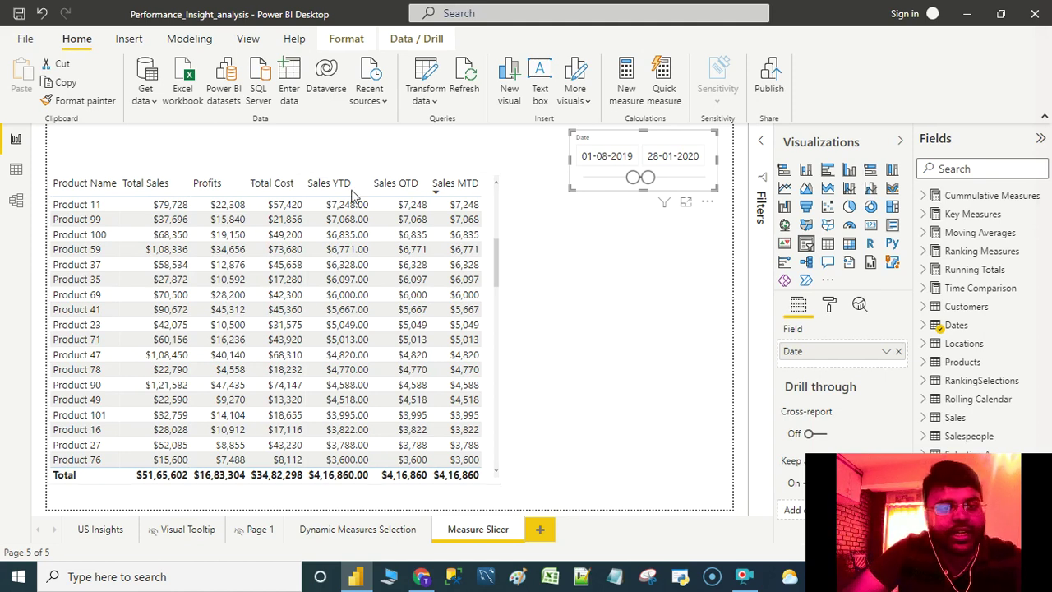
left_click(583, 267)
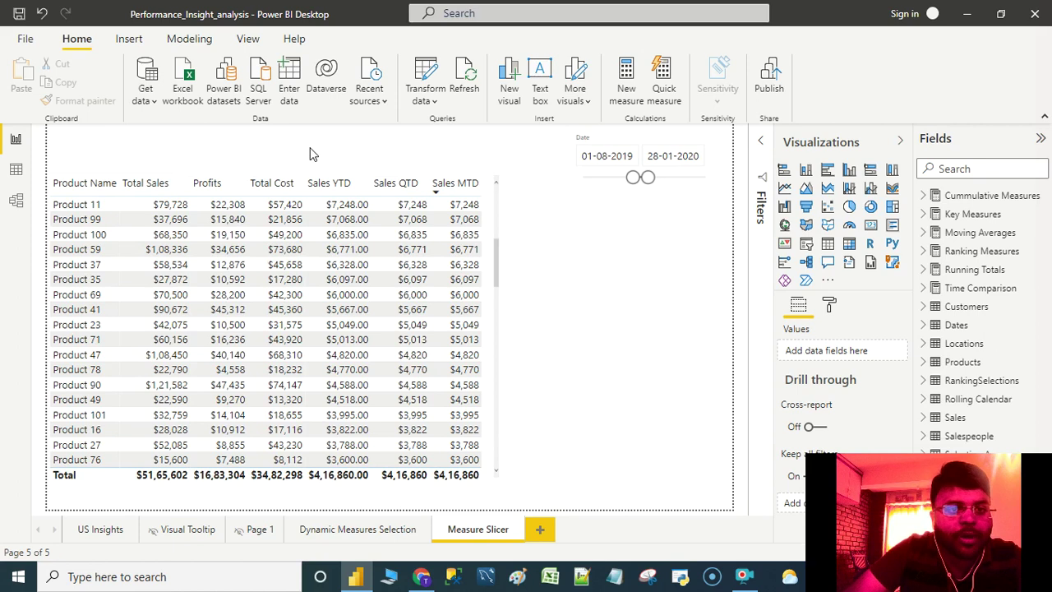
Step: Start a new manually entered table and name it "Slicer Selection"
left_click(296, 73)
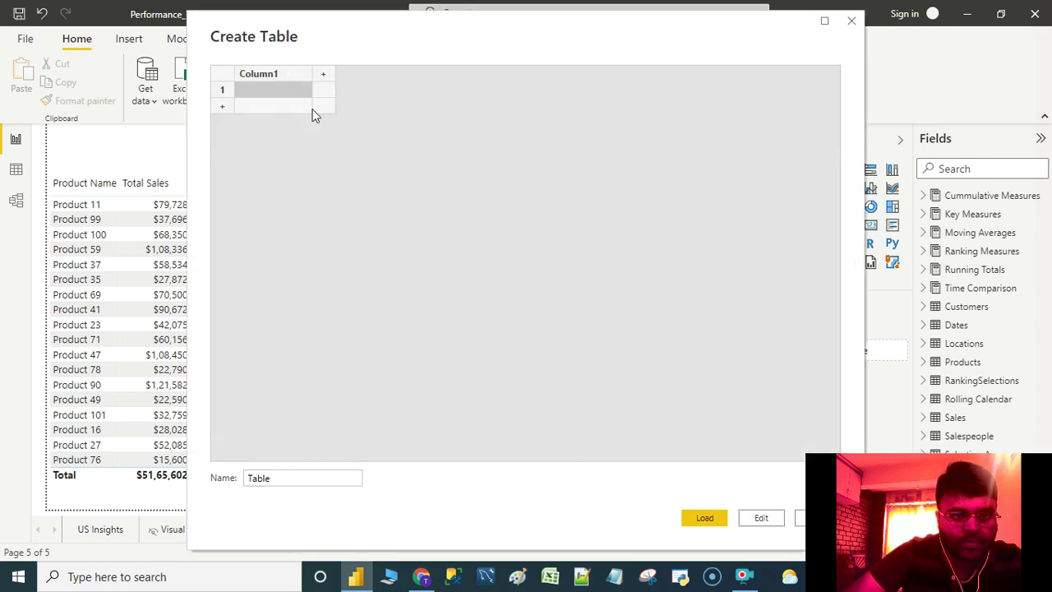
left_click(249, 477)
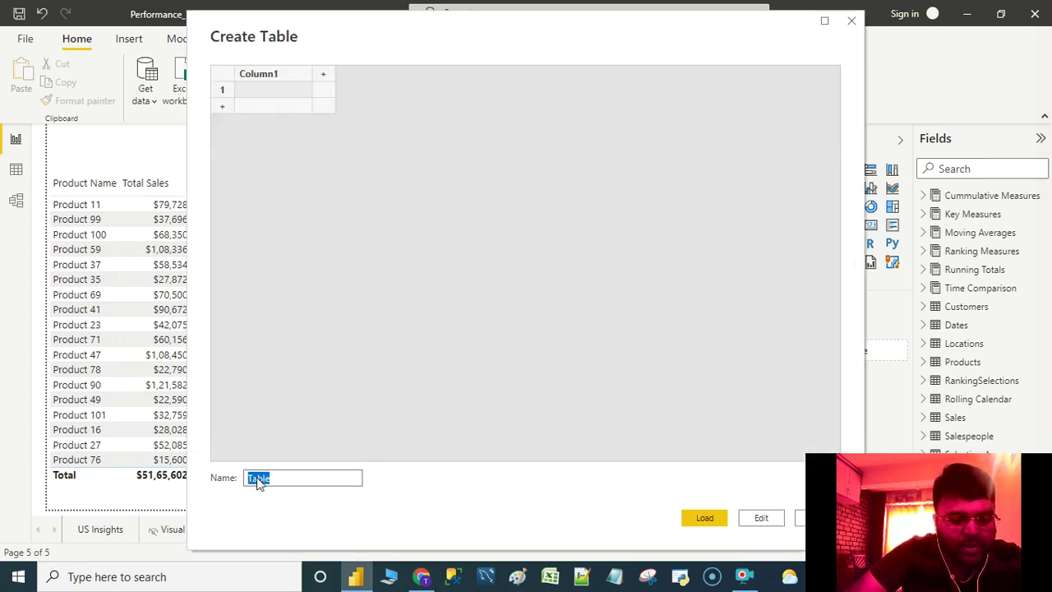
type("S")
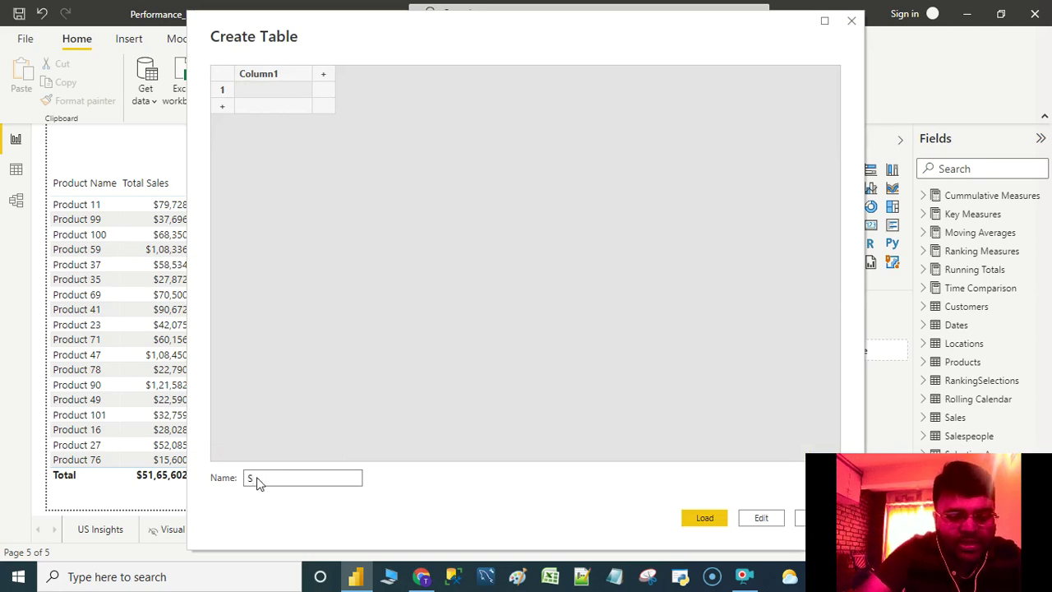
type("licer Select")
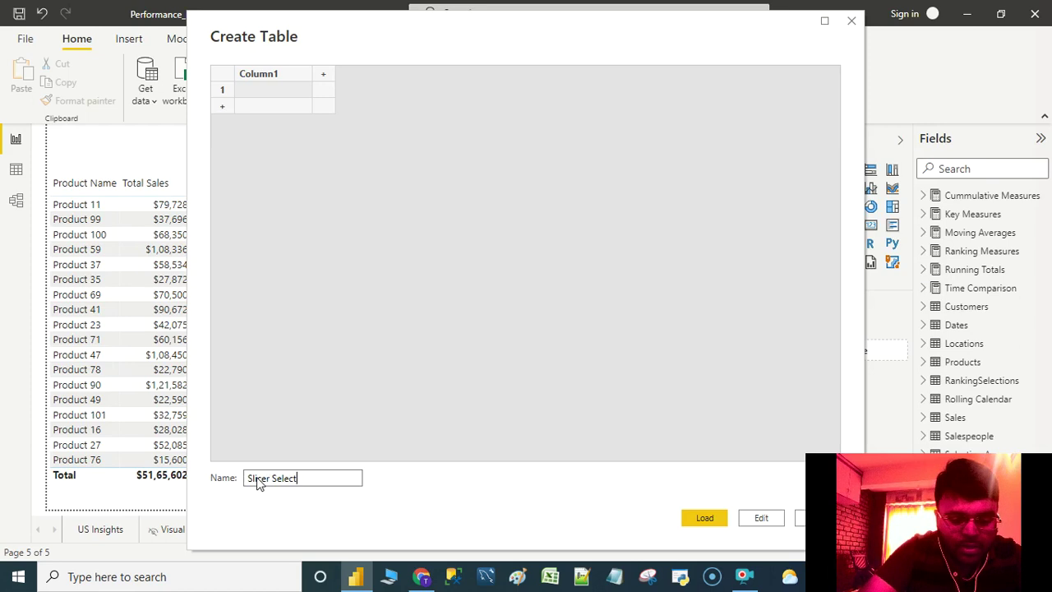
type("ion")
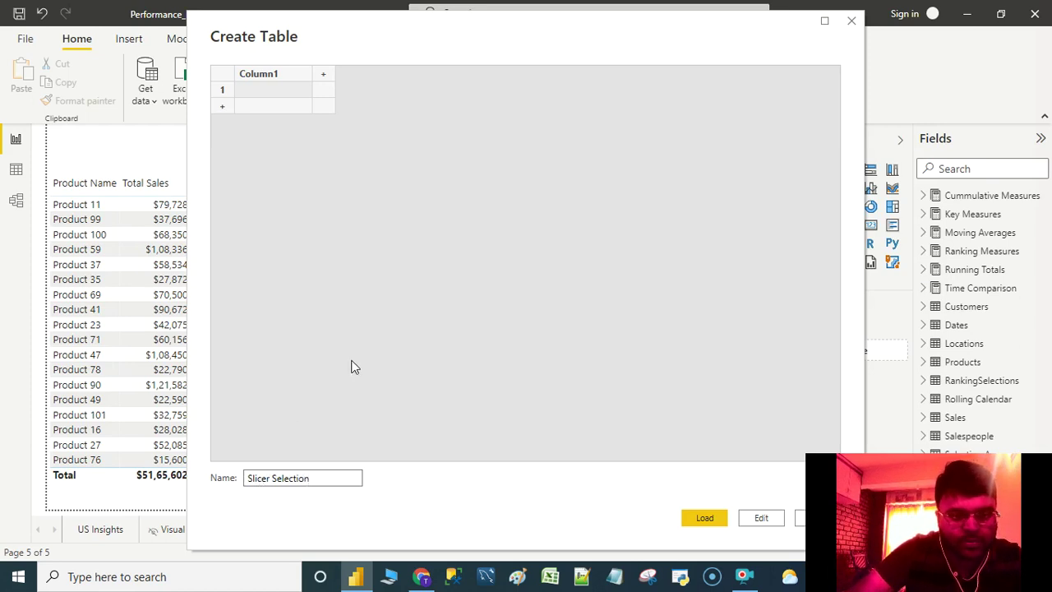
Step: Rename the table's first column as "Select Measure" and add a second column named "Index"
left_click(274, 75)
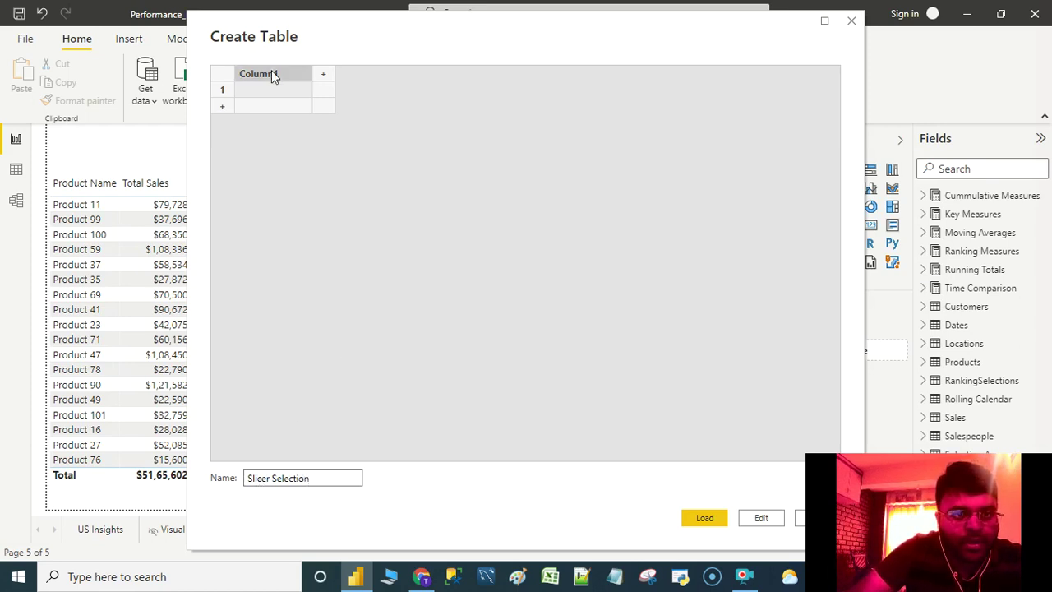
double_click(274, 76)
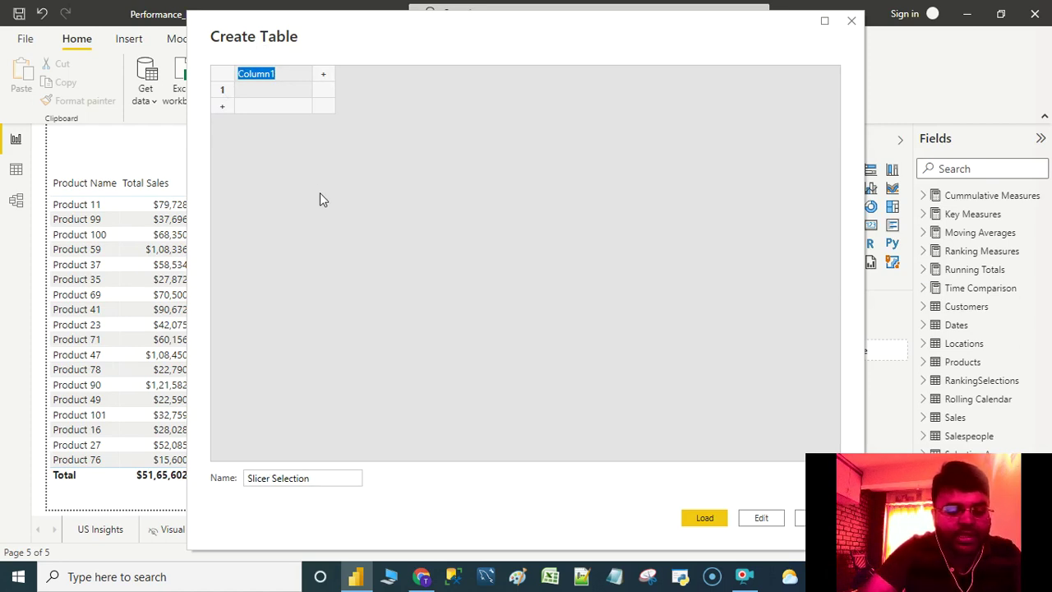
type("Sele")
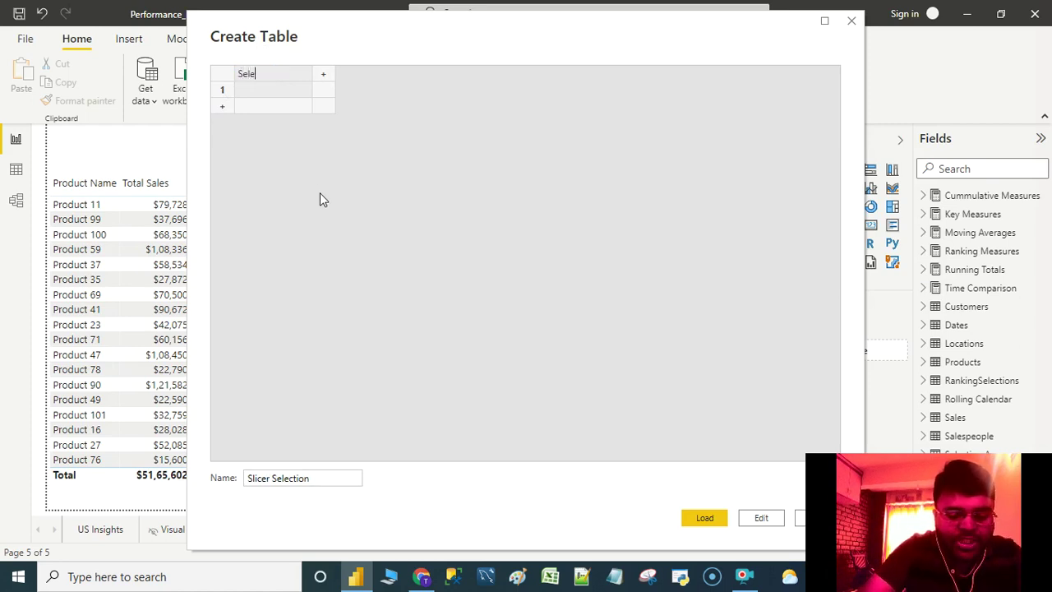
type("ct M")
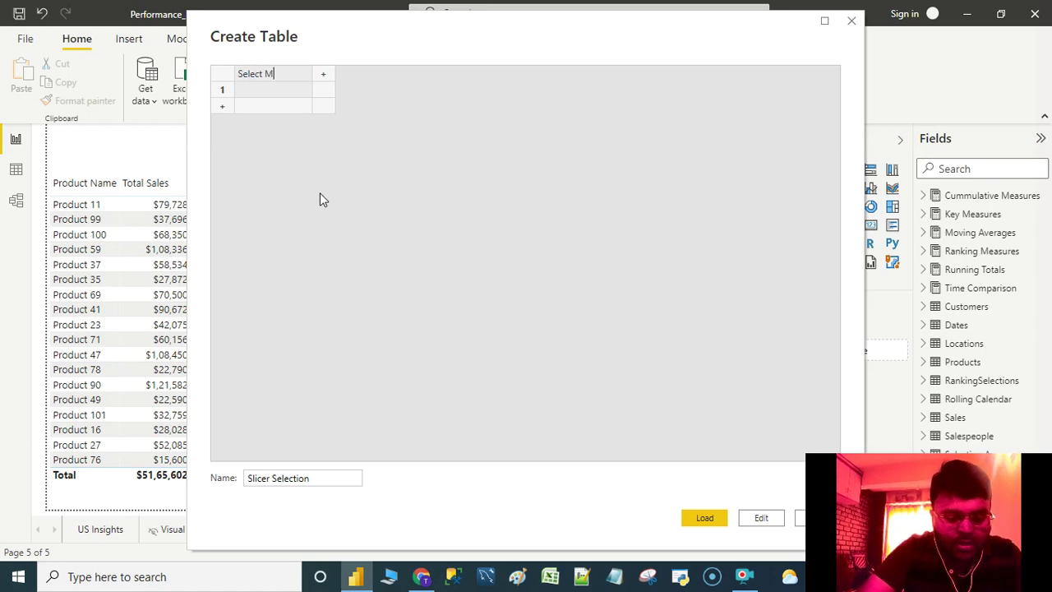
type("easure")
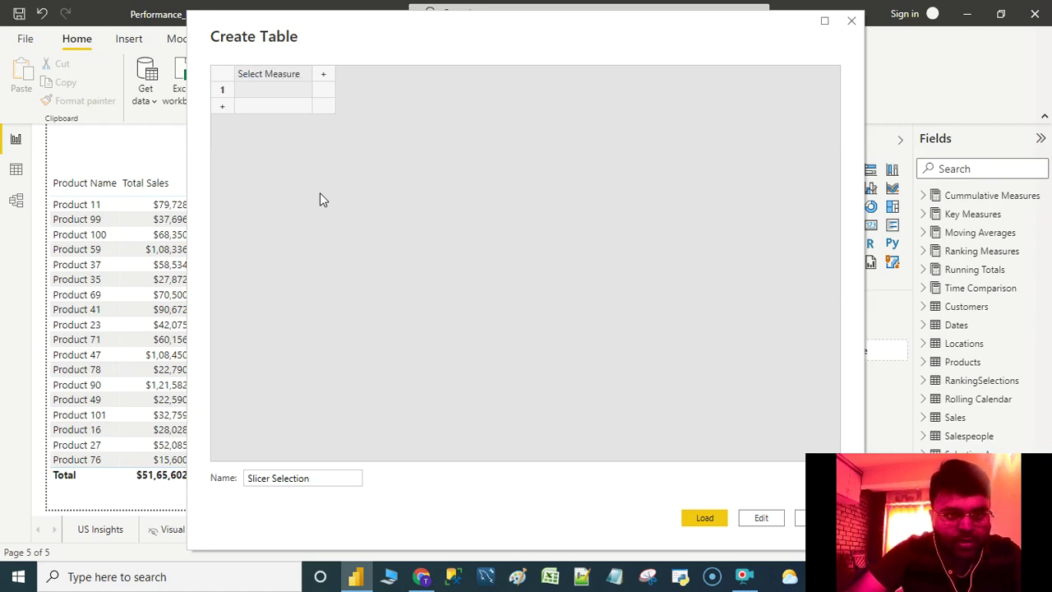
left_click(331, 75)
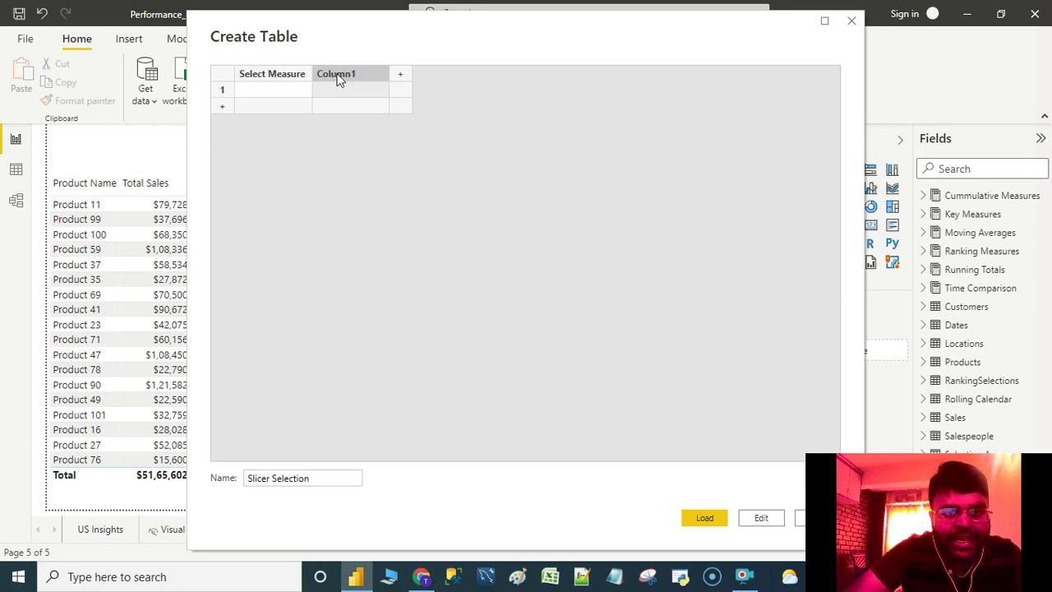
double_click(336, 77)
type("Index")
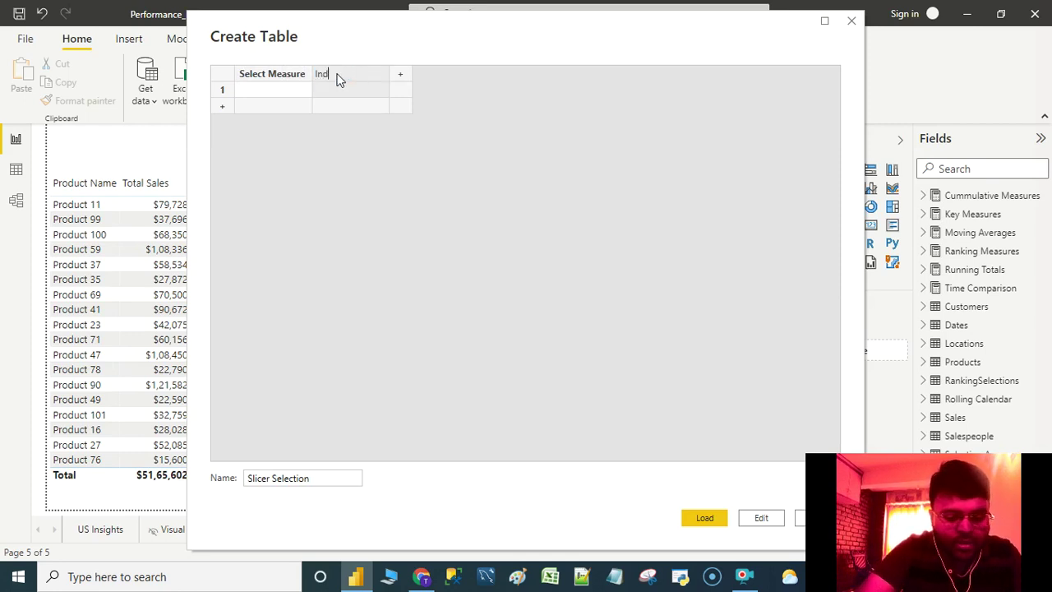
Step: Enter Total Sales, Total Cost and Total Profits in the first three rows of the Select Measure column
left_click(266, 95)
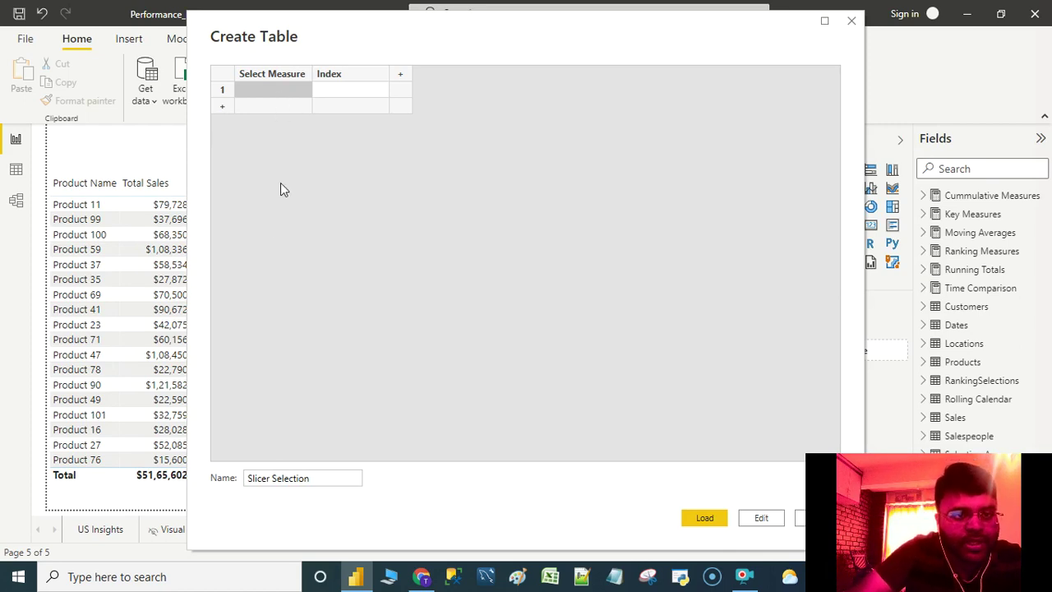
left_click(247, 92)
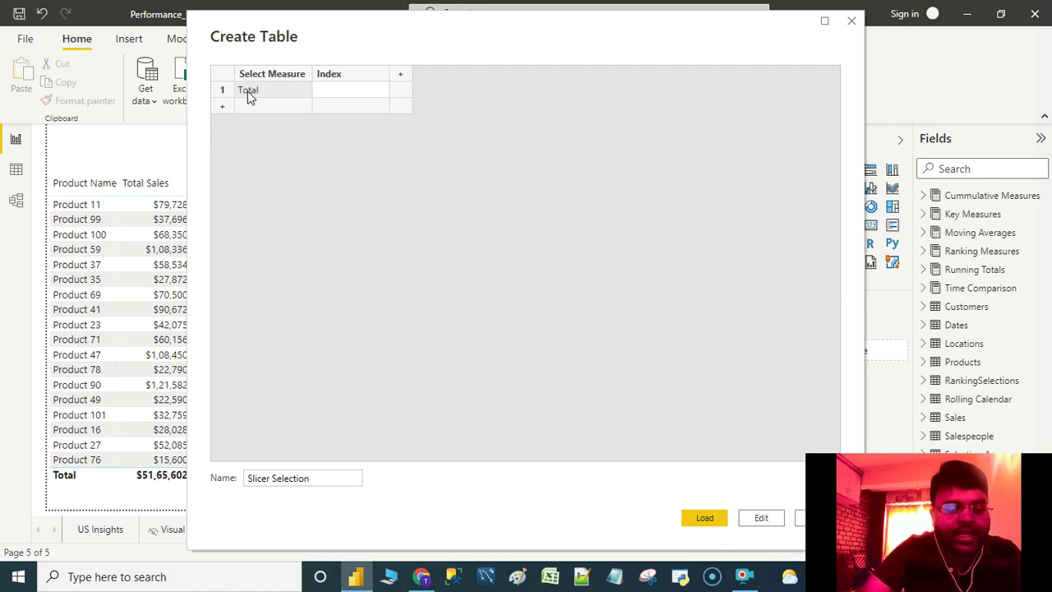
type("Total Sales")
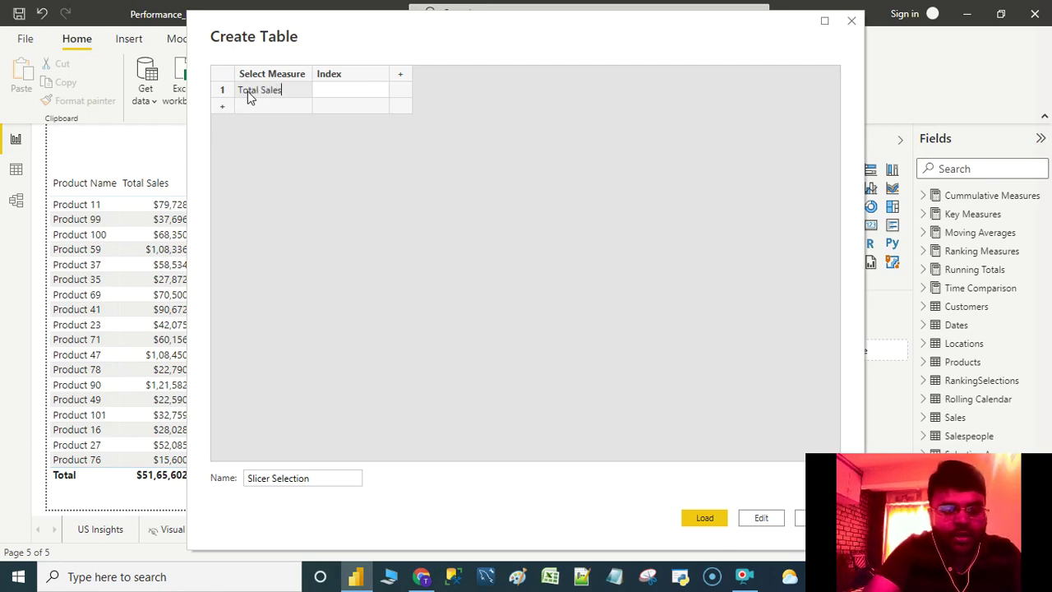
left_click(255, 106)
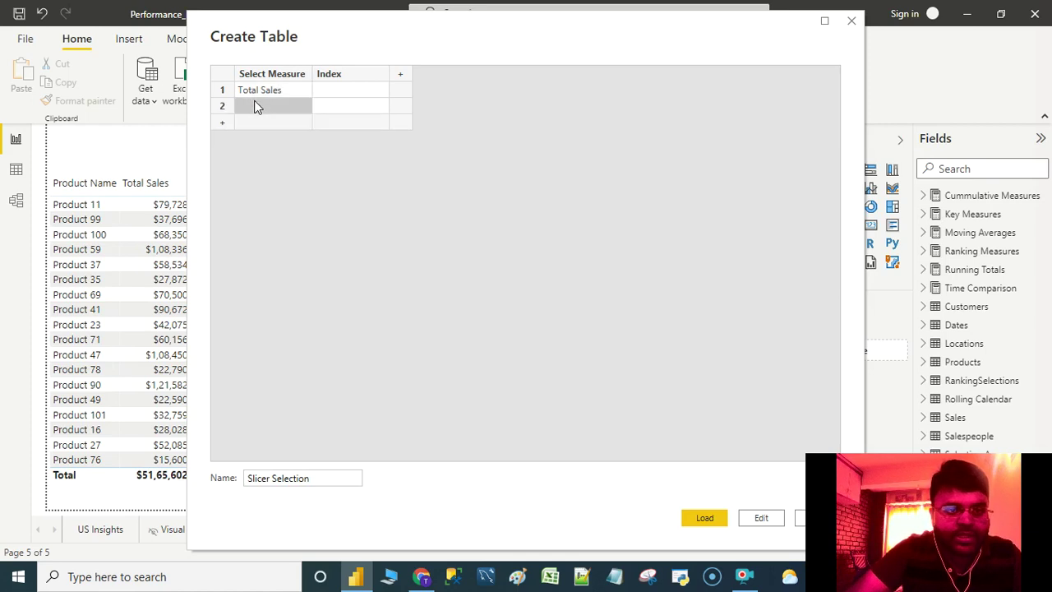
type("Tota")
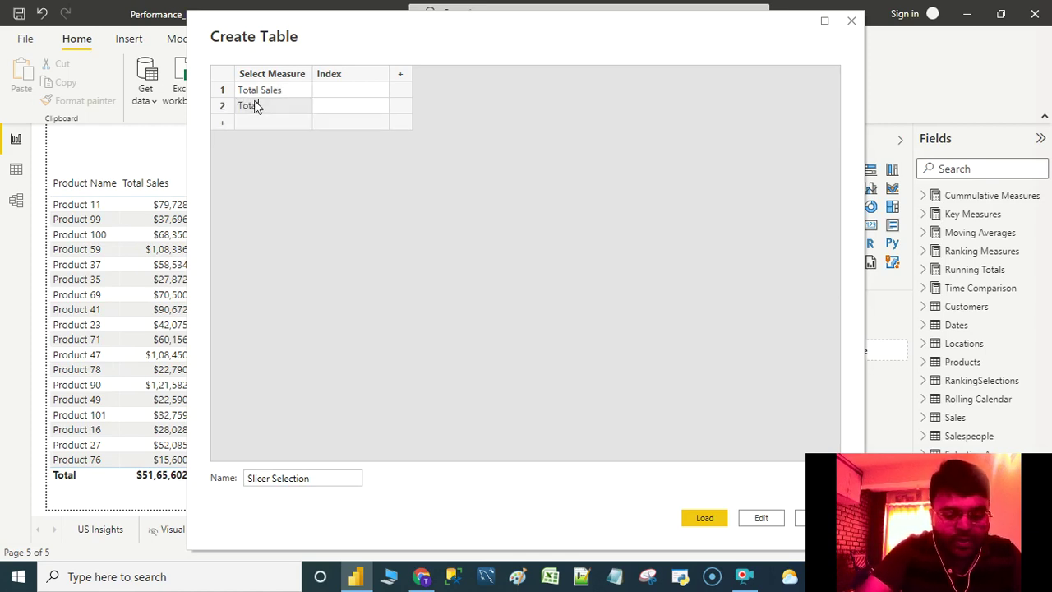
type("l Cost")
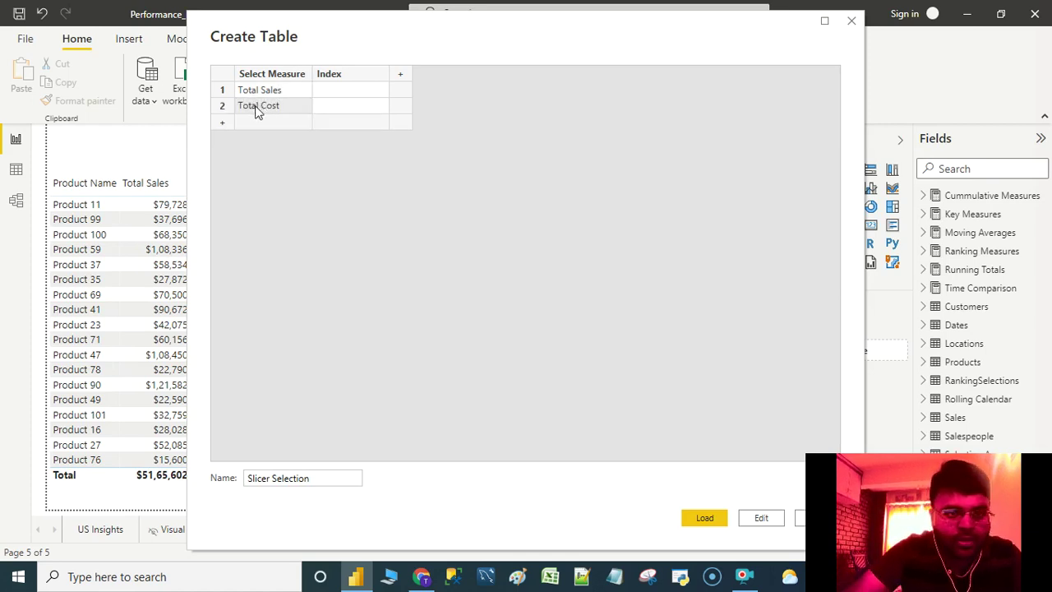
left_click(259, 123)
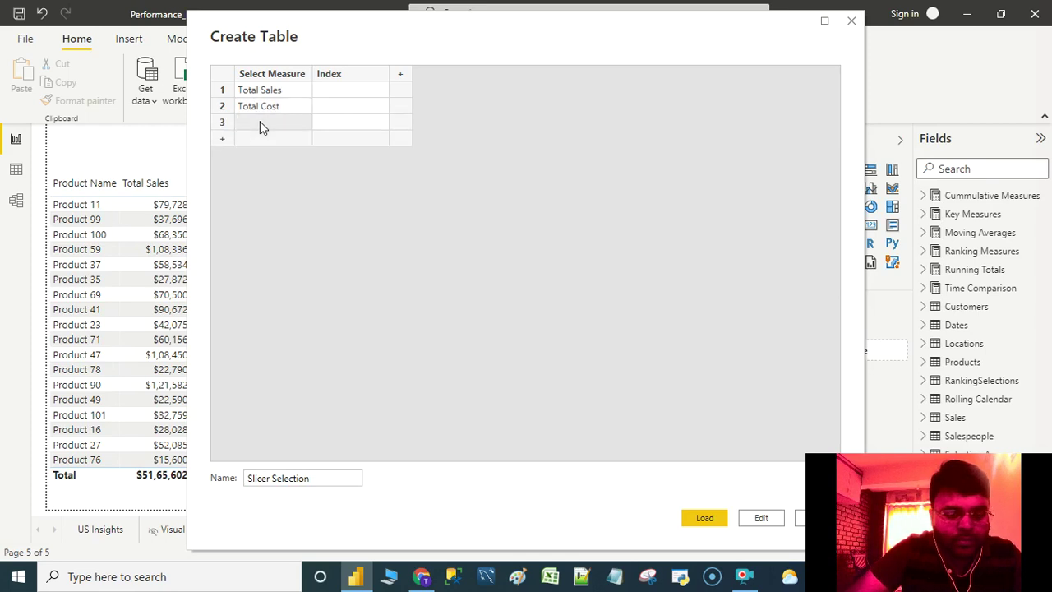
type("Total")
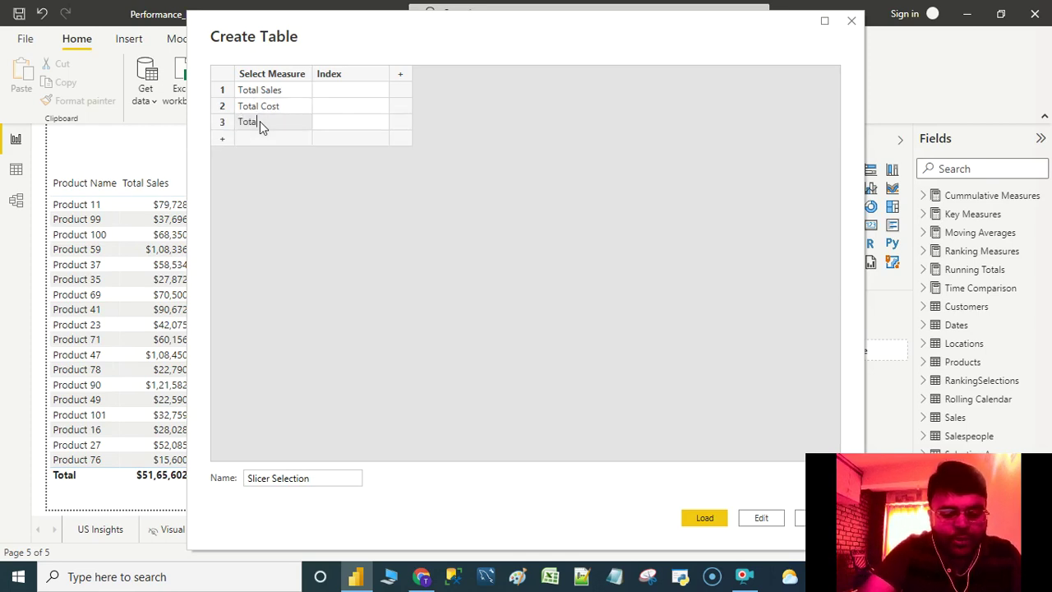
type(" Profits")
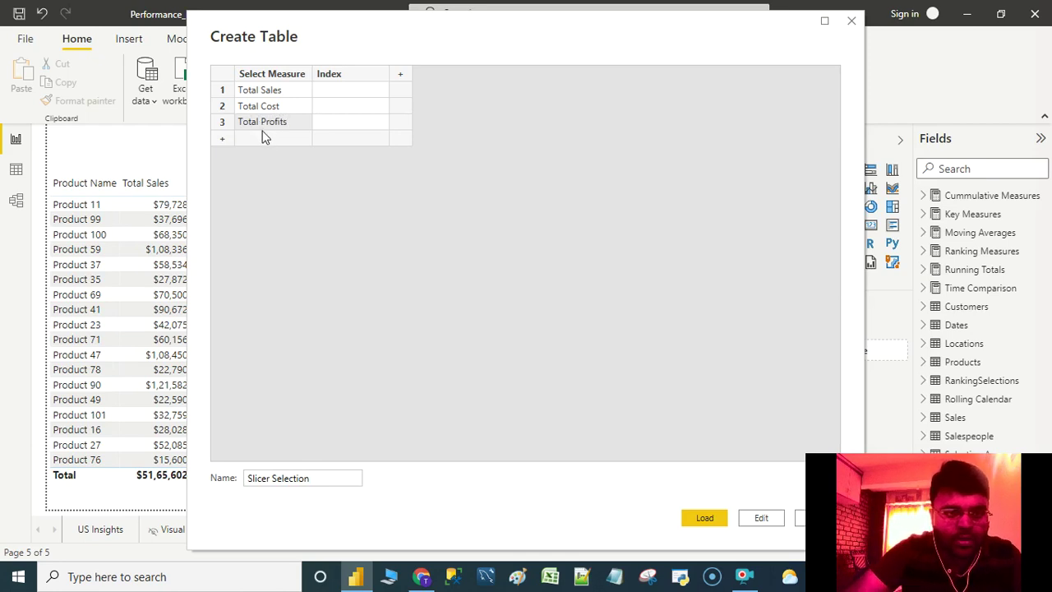
Step: Add YTD Sales, QTD Sales and MTD Sales as rows four to six of the Select Measure column
left_click(264, 140)
type("YTD Sales")
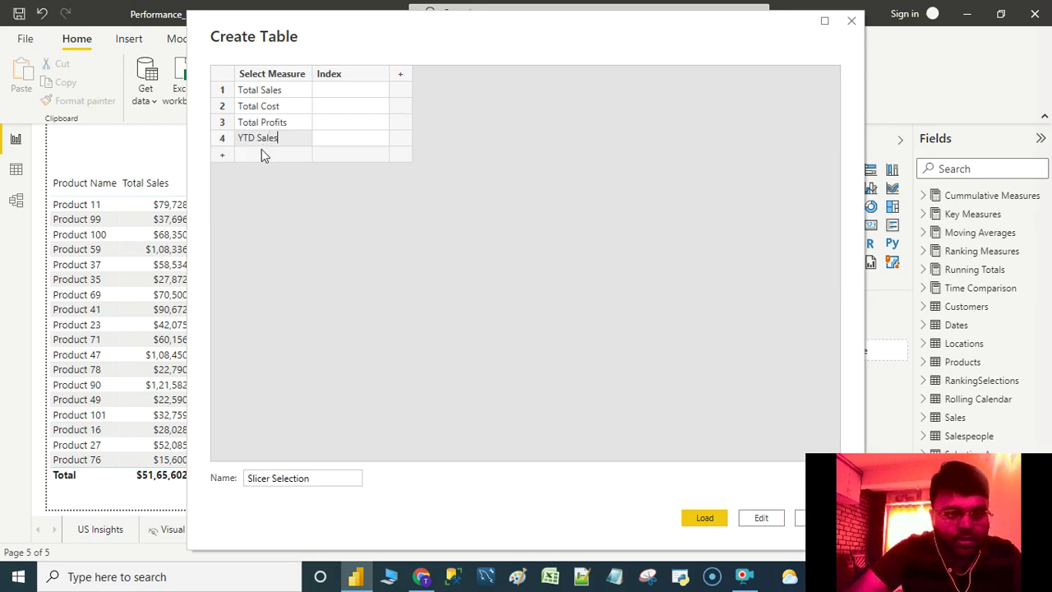
left_click(262, 150)
type("Q")
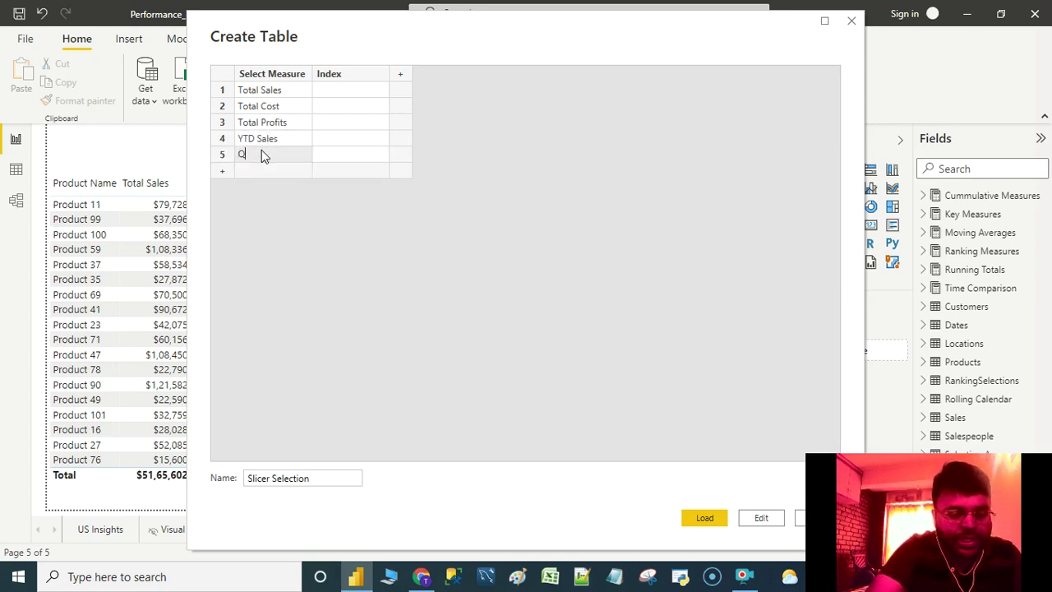
type("TD ")
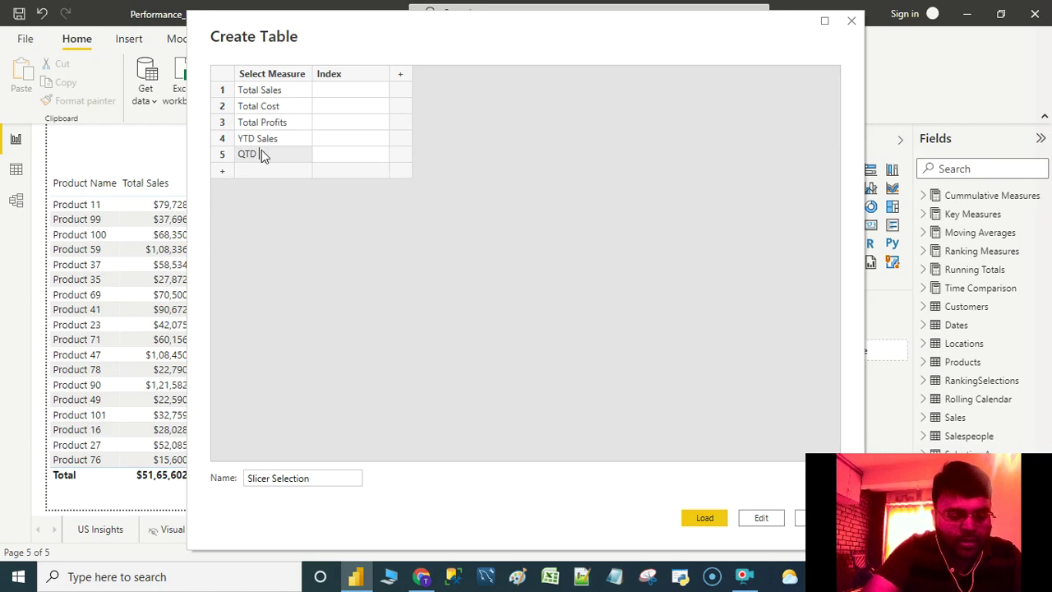
type("Sales")
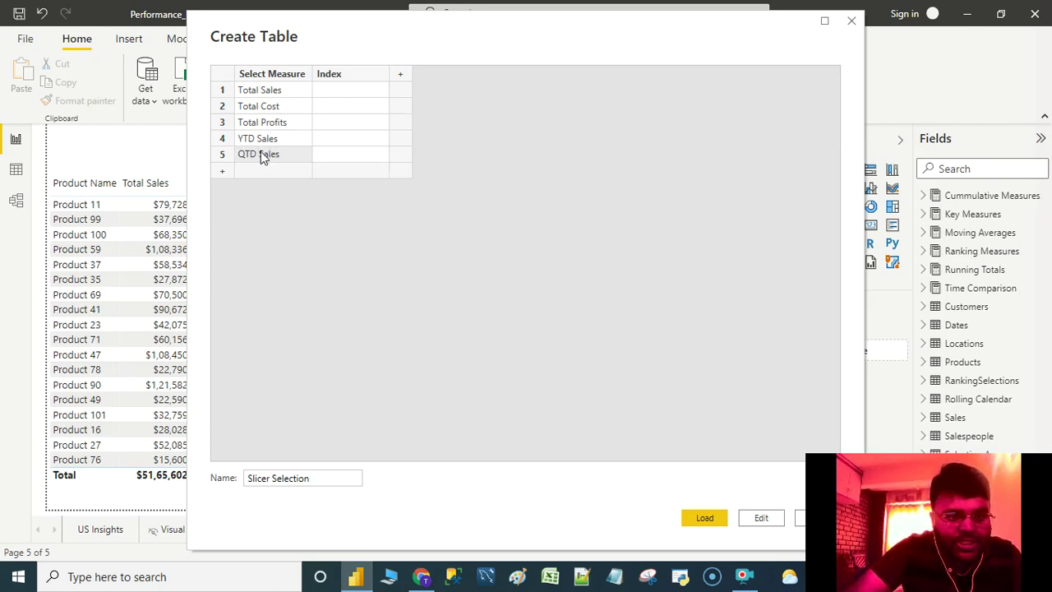
left_click(259, 169)
type("MTD Sales")
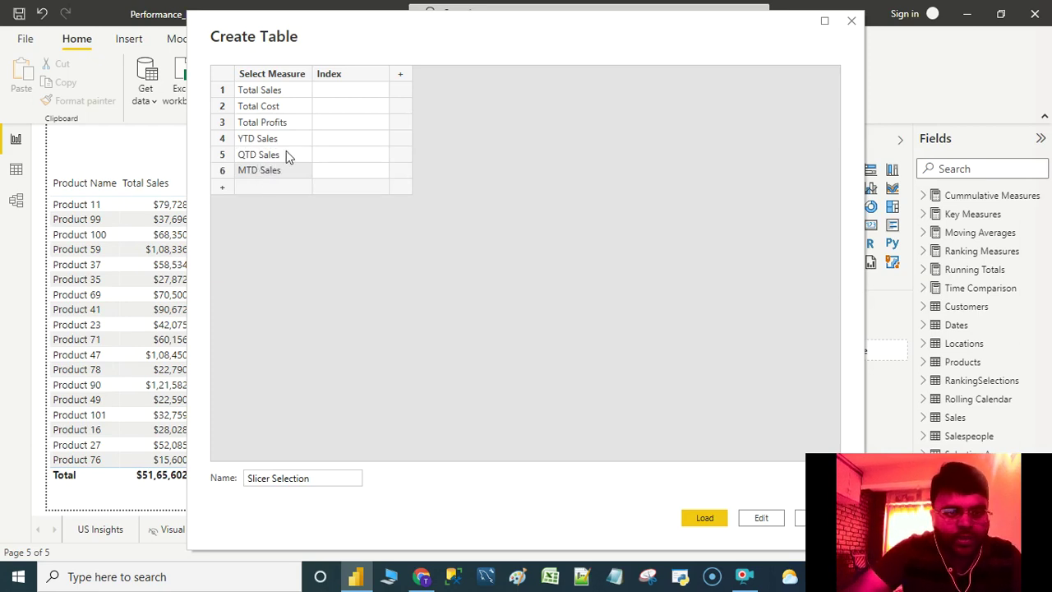
Step: Number the six measure rows from 1 to 6 in the Index column
left_click(343, 91)
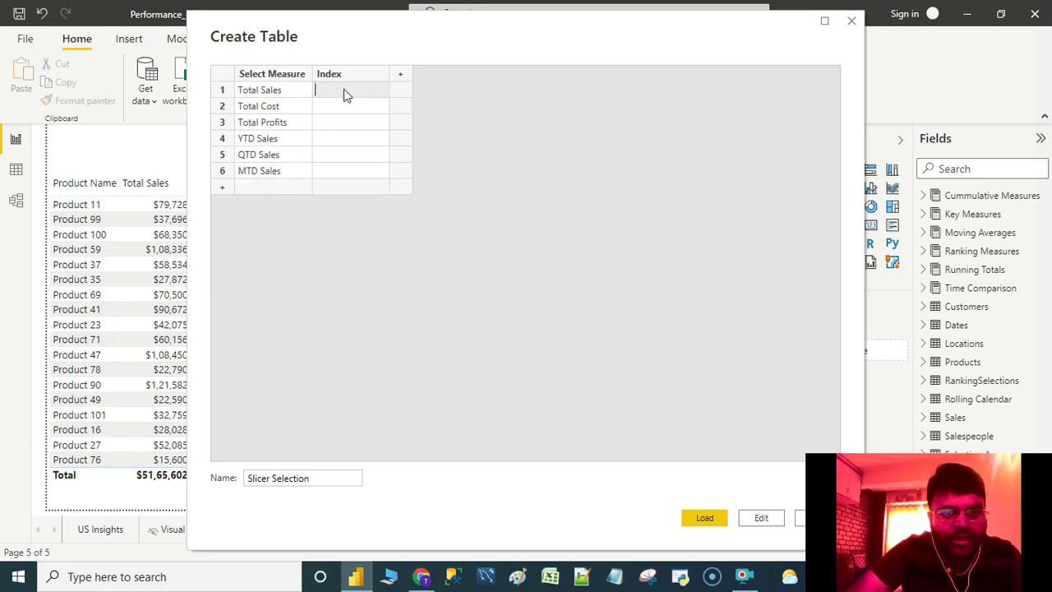
type("1")
key("Return")
type("2")
key("Return")
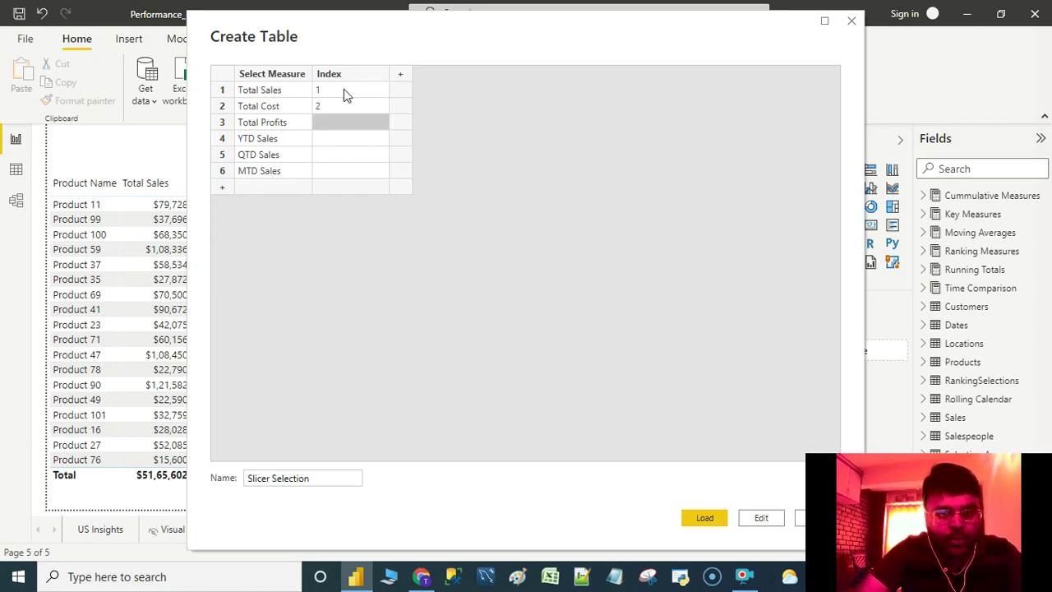
type("3")
key("Return")
type("4")
key("Return")
type("5")
key("Return")
type("6")
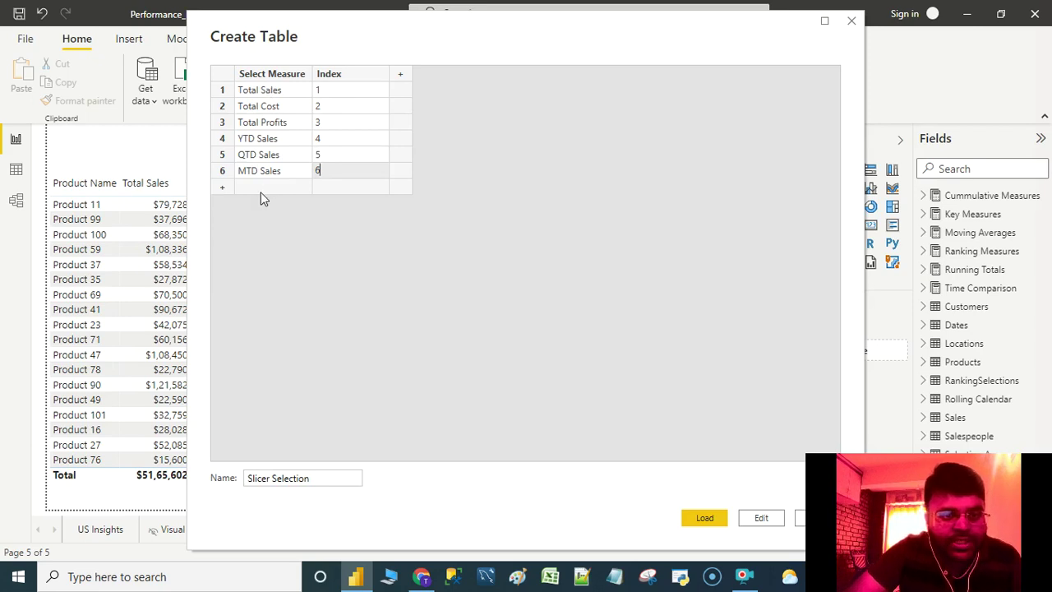
left_click(330, 87)
Step: Load the Slicer Selection table into the data model and select it among the model's tables
left_click(708, 523)
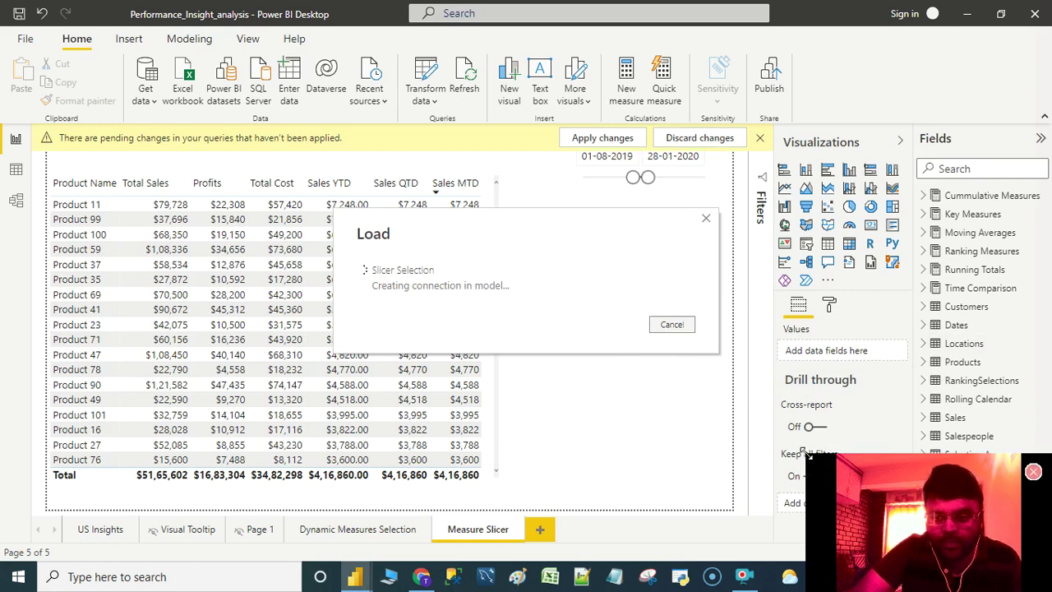
left_click_drag(804, 451, 855, 485)
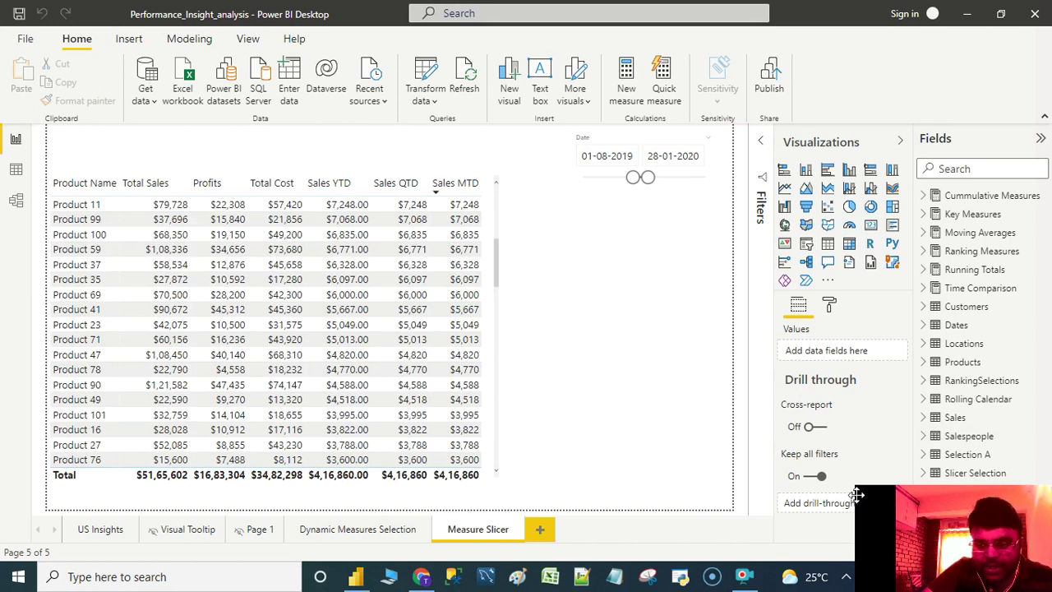
left_click_drag(857, 490, 937, 498)
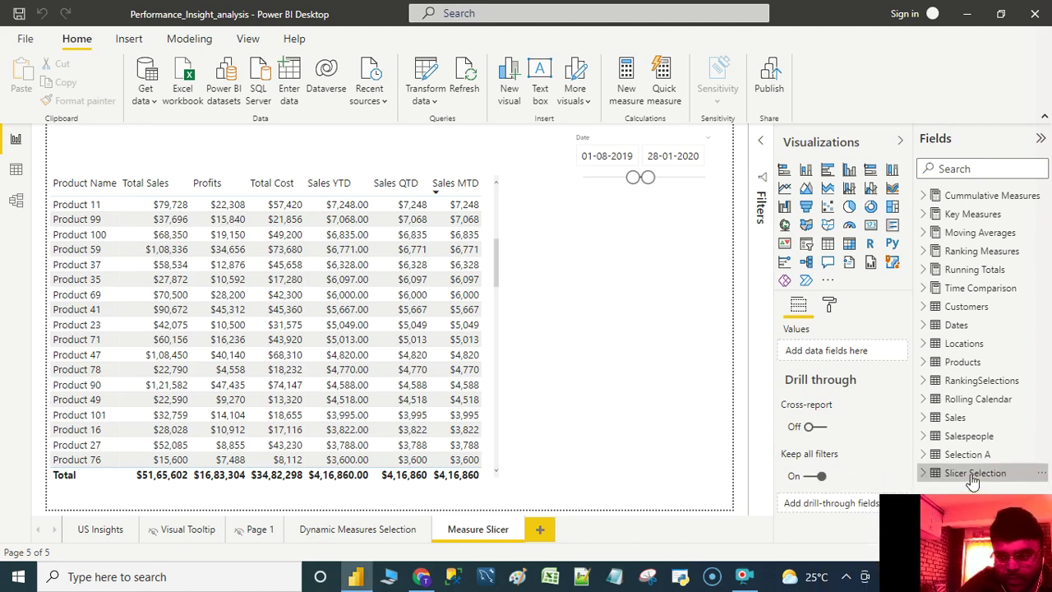
left_click(971, 475)
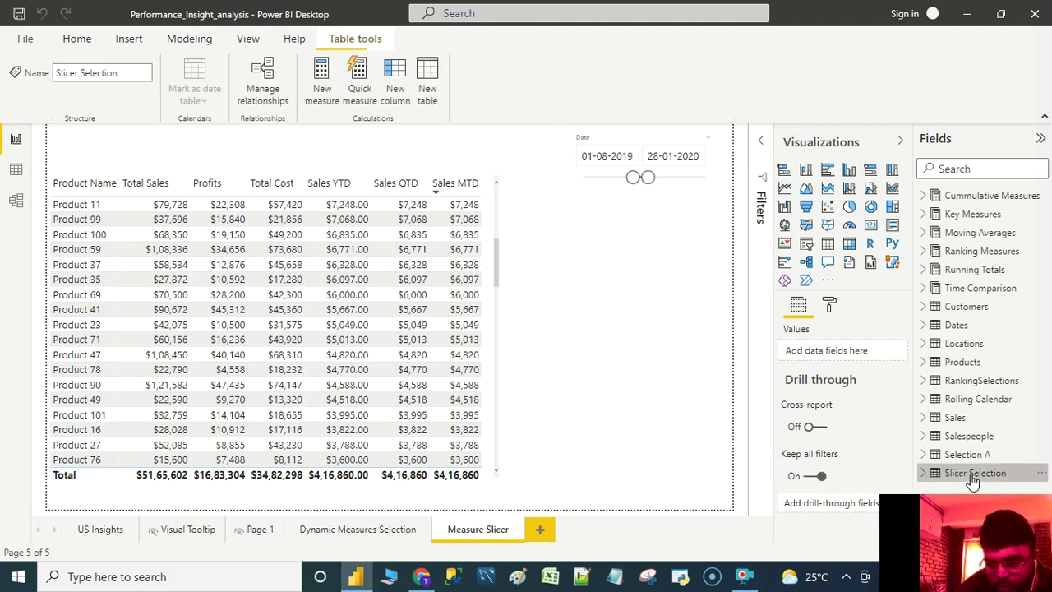
Step: Sort the Select Measure column of the Slicer Selection table by the Index column
left_click(15, 169)
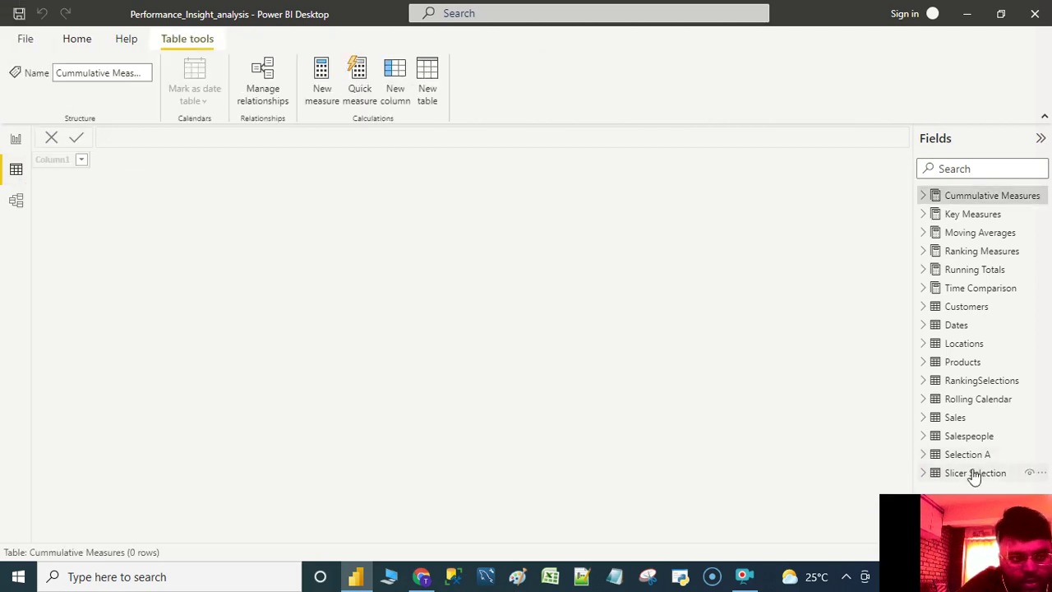
left_click(975, 475)
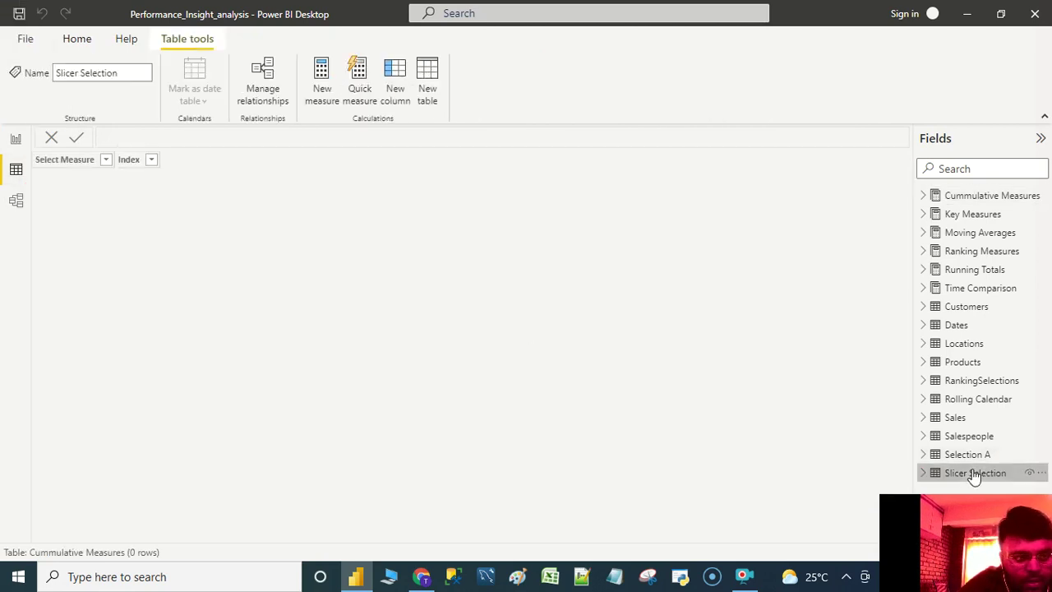
left_click(70, 163)
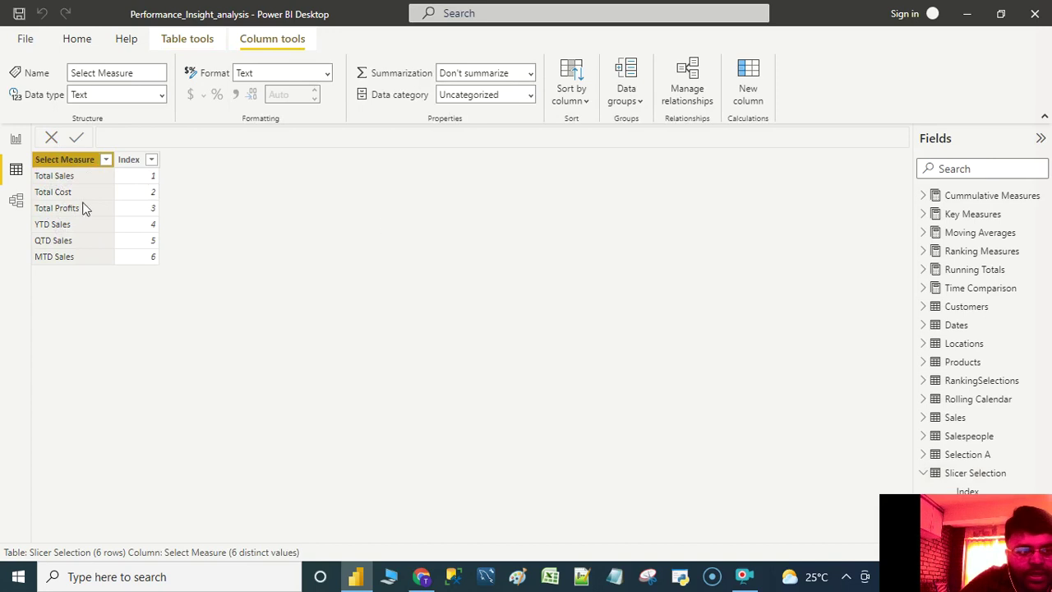
left_click(570, 106)
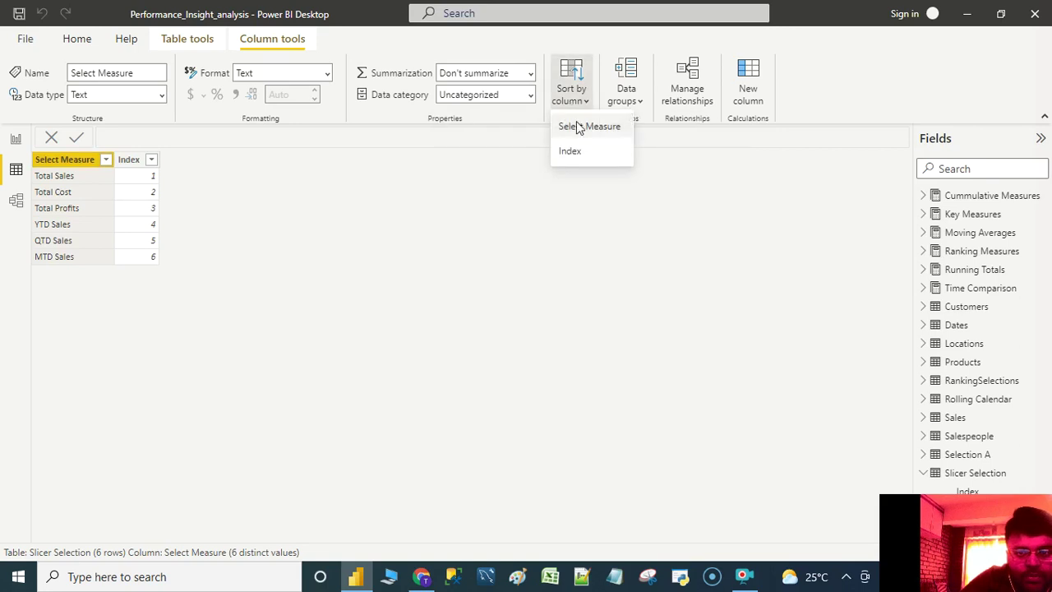
left_click(587, 153)
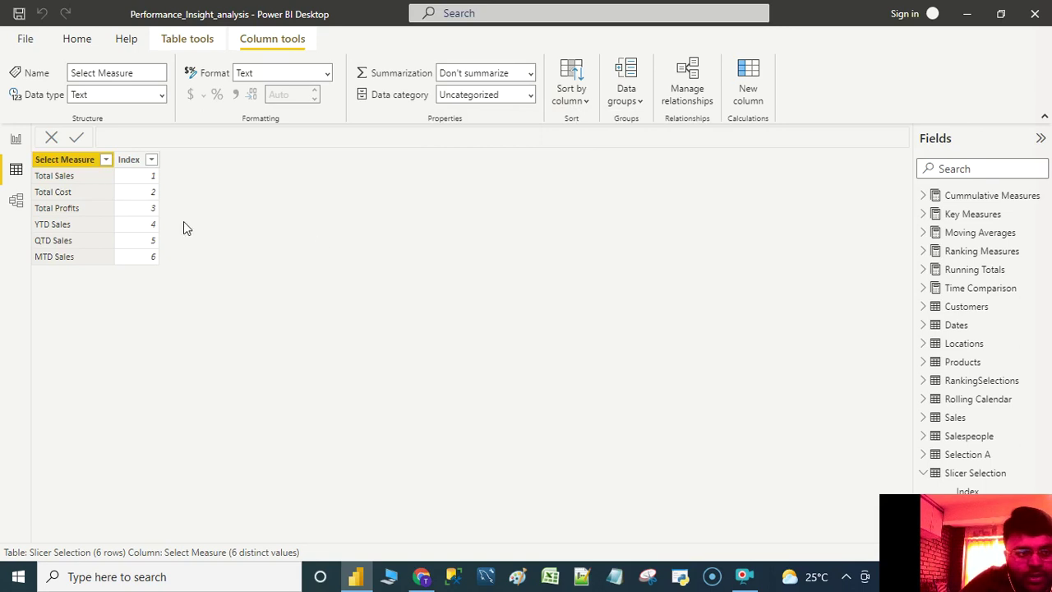
Step: Add a slicer on the Select Measure field below the date slicer on the Measure Slicer page and shorten it to fit its items
left_click(13, 140)
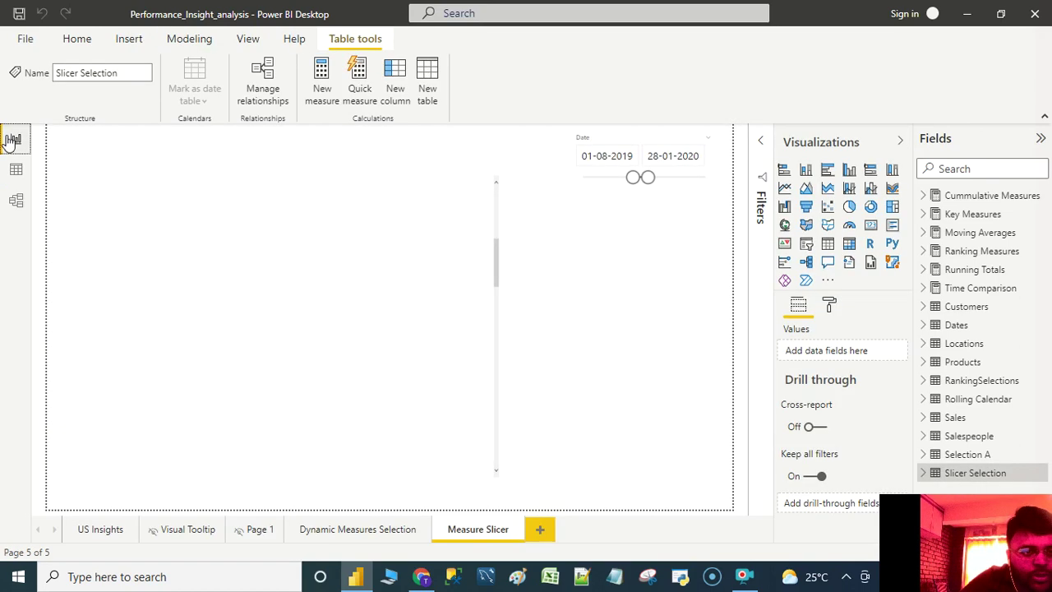
left_click(923, 474)
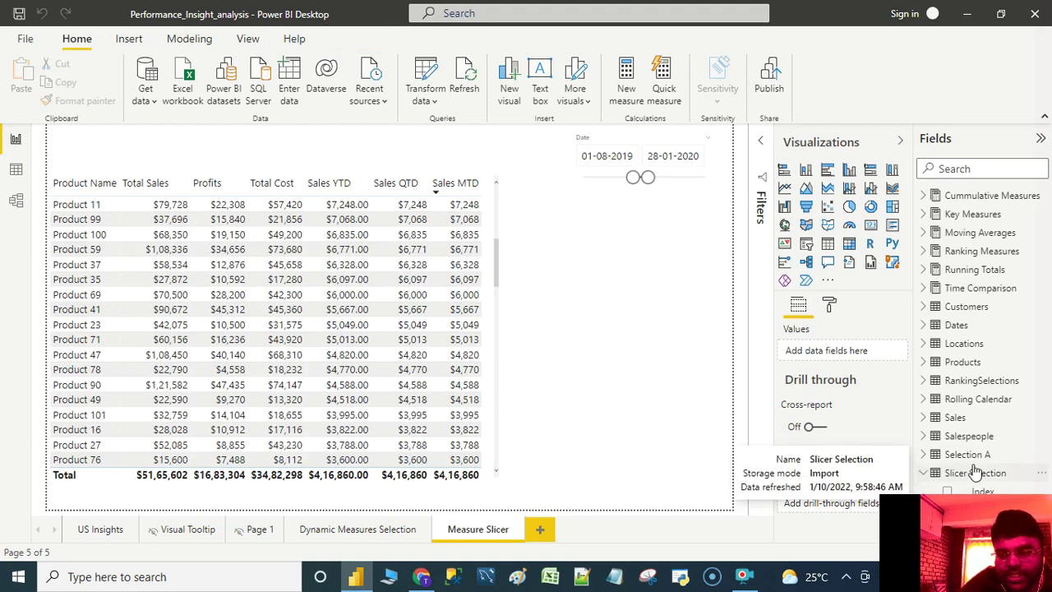
left_click_drag(881, 496, 994, 561)
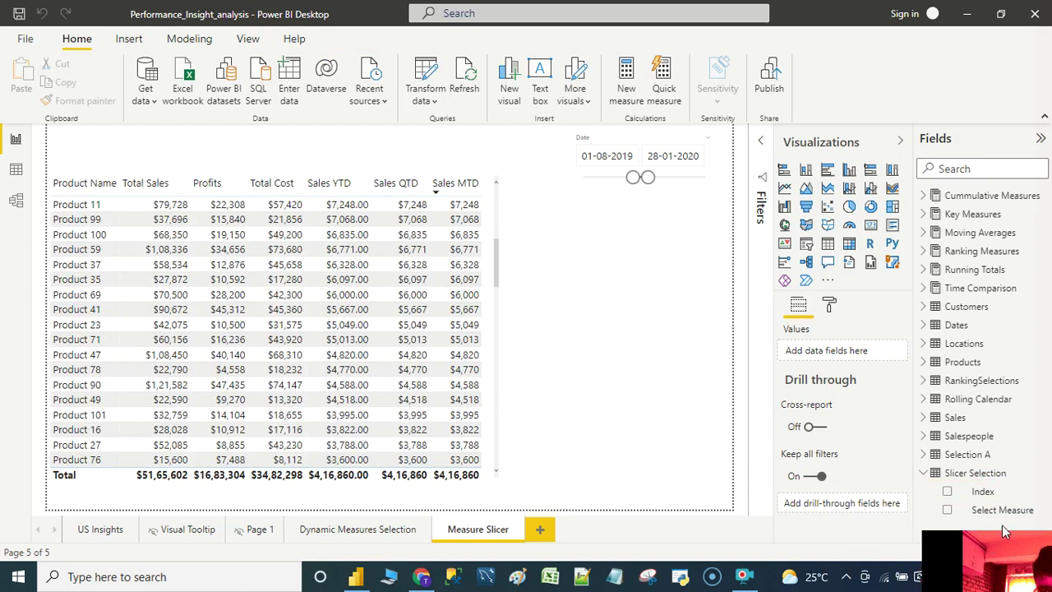
left_click_drag(1011, 516, 605, 264)
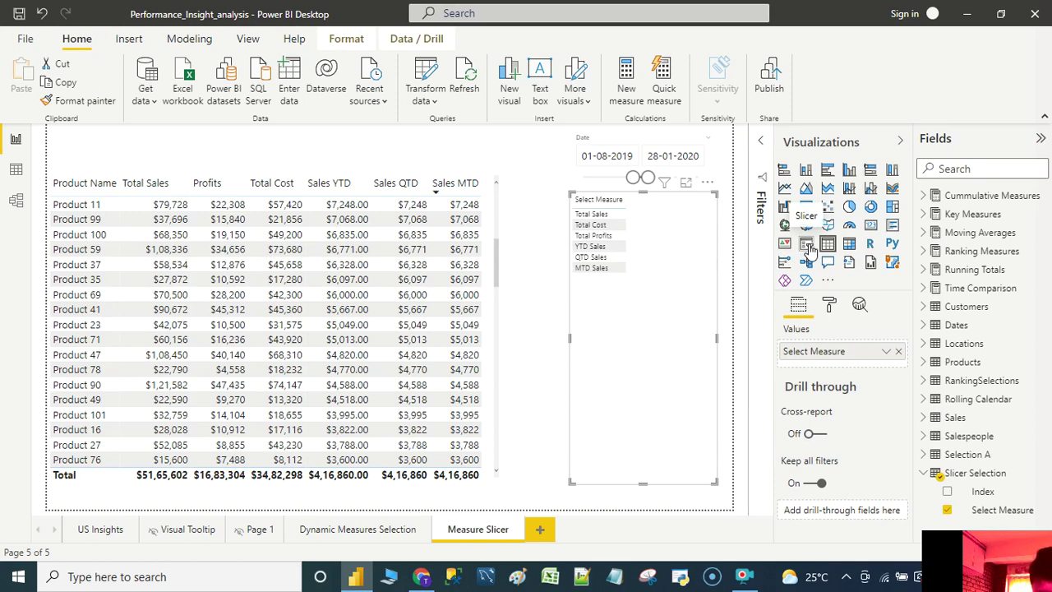
left_click(808, 247)
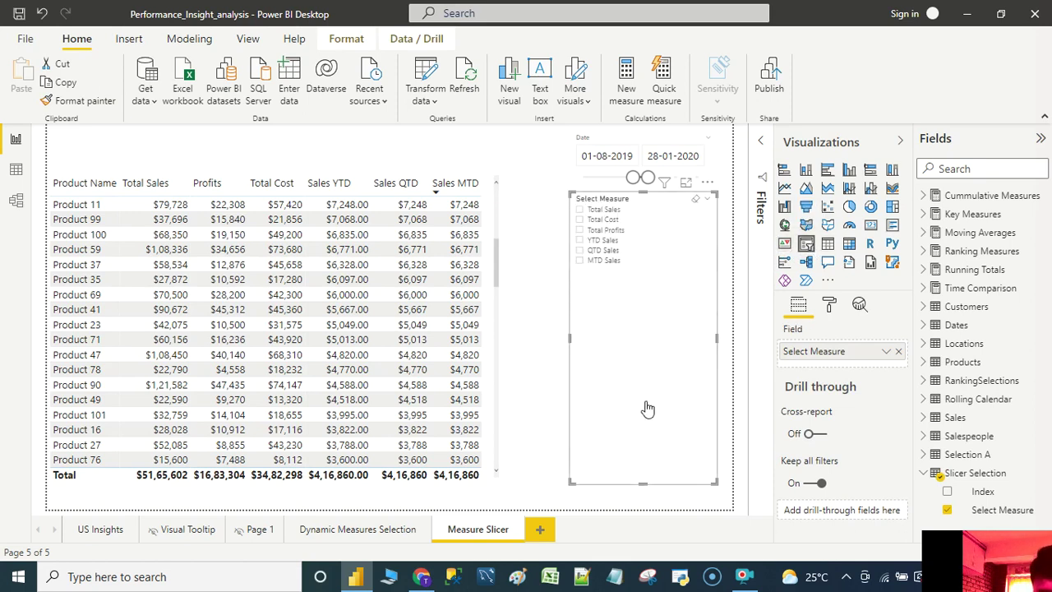
left_click_drag(642, 484, 626, 297)
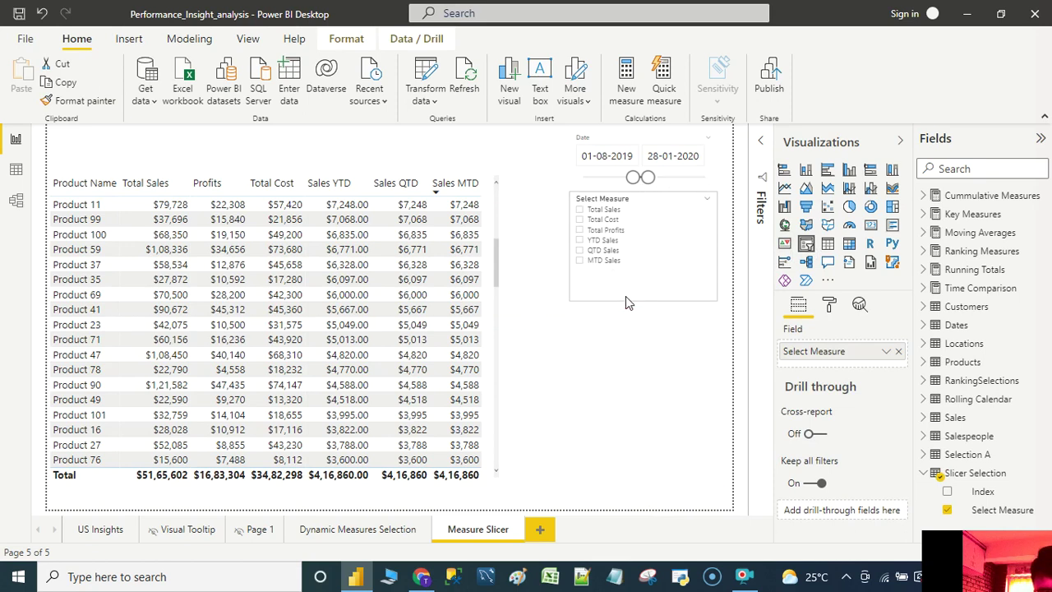
Step: Set the measure slicer's item text size to 14 pt and make the slicer slightly taller
left_click_drag(929, 536, 855, 423)
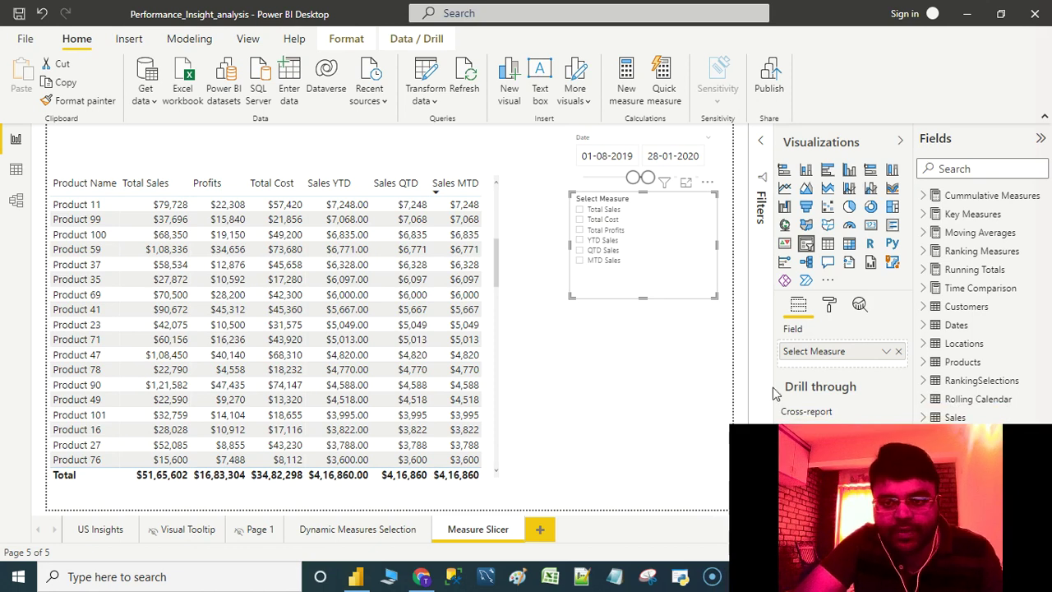
left_click(830, 317)
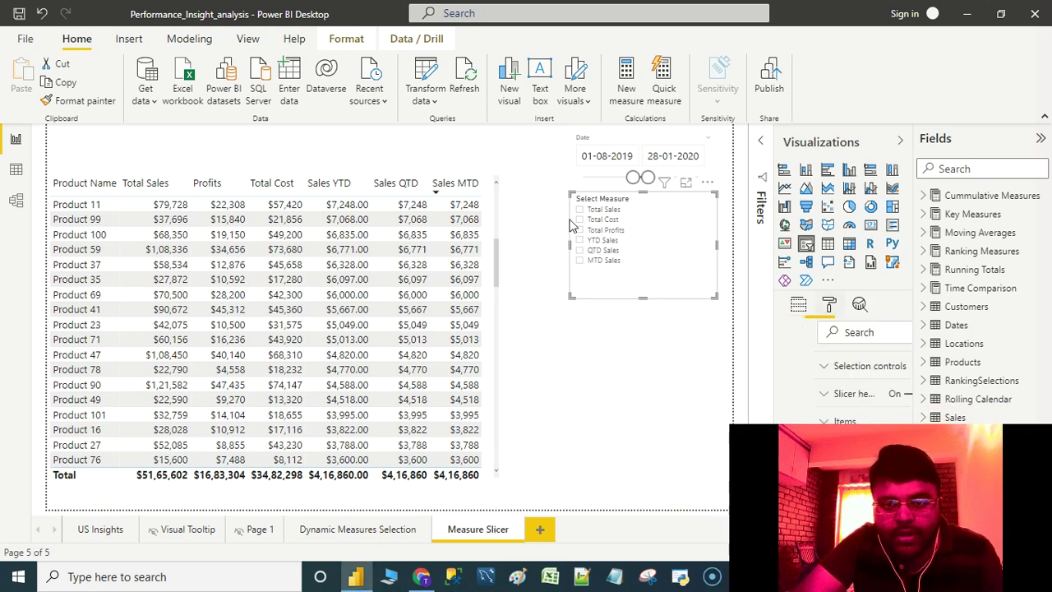
scroll(821, 406, "down", 2)
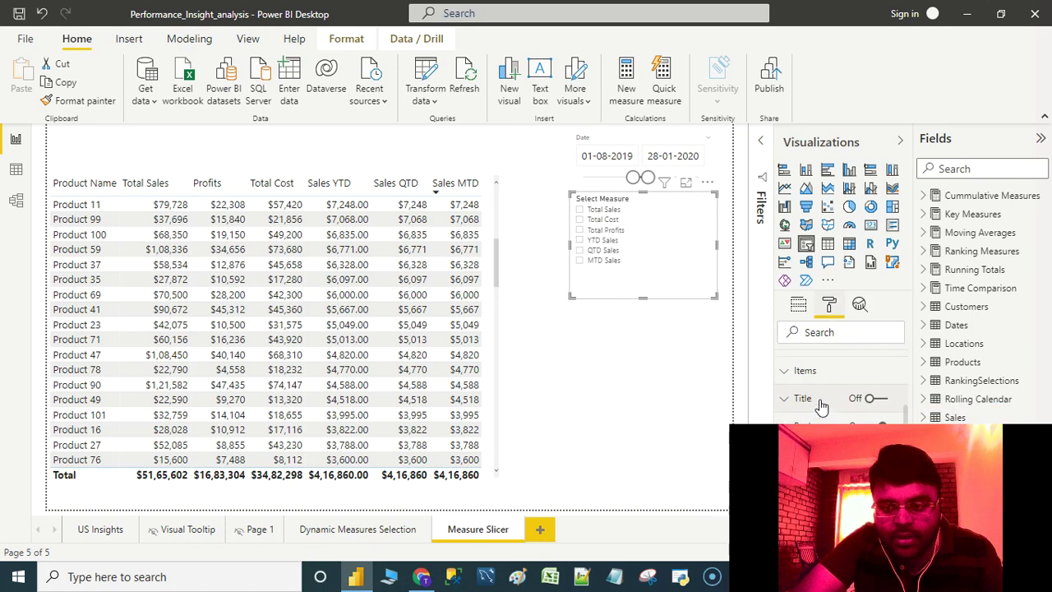
left_click_drag(729, 433, 813, 480)
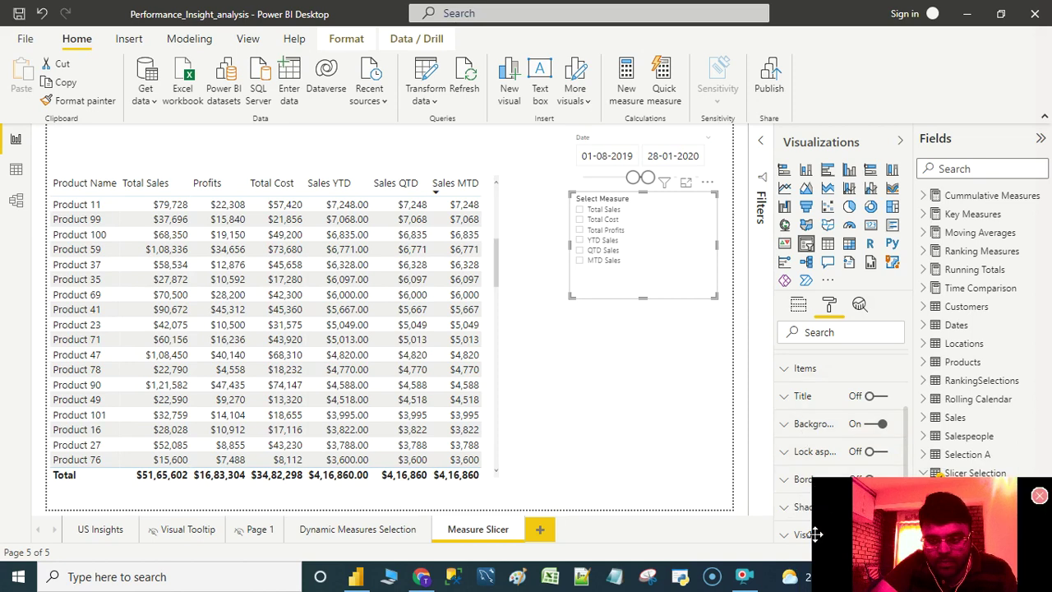
left_click_drag(813, 535, 907, 521)
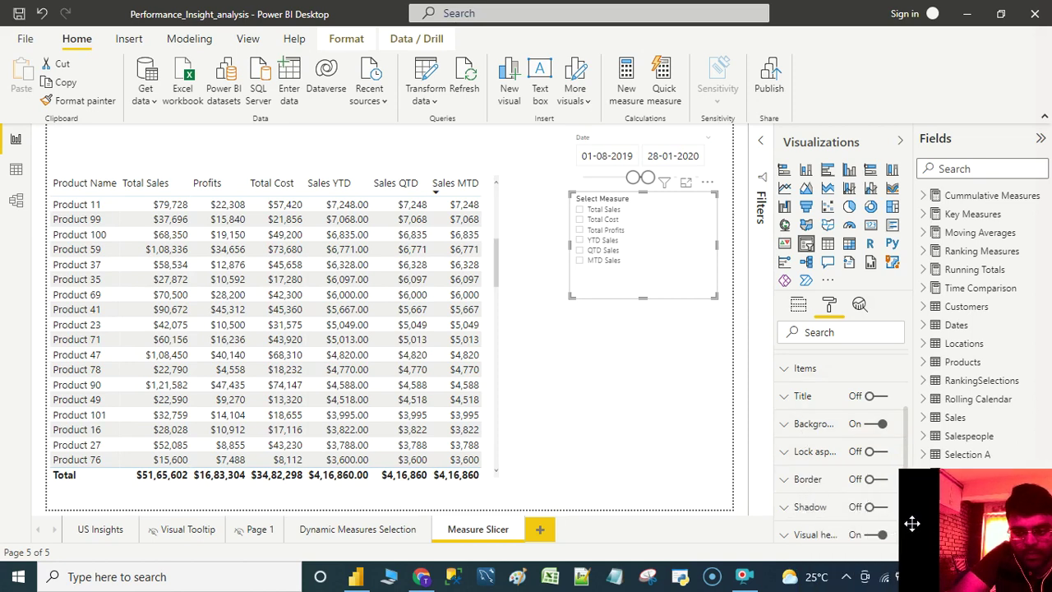
left_click(821, 382)
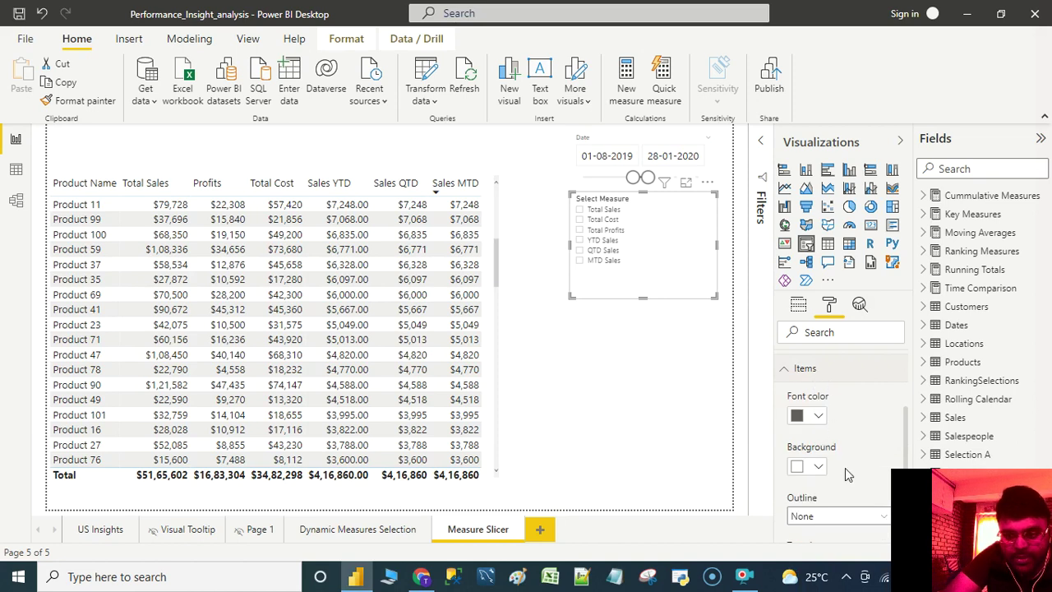
scroll(847, 474, "down", 2)
scroll(845, 467, "down", 1)
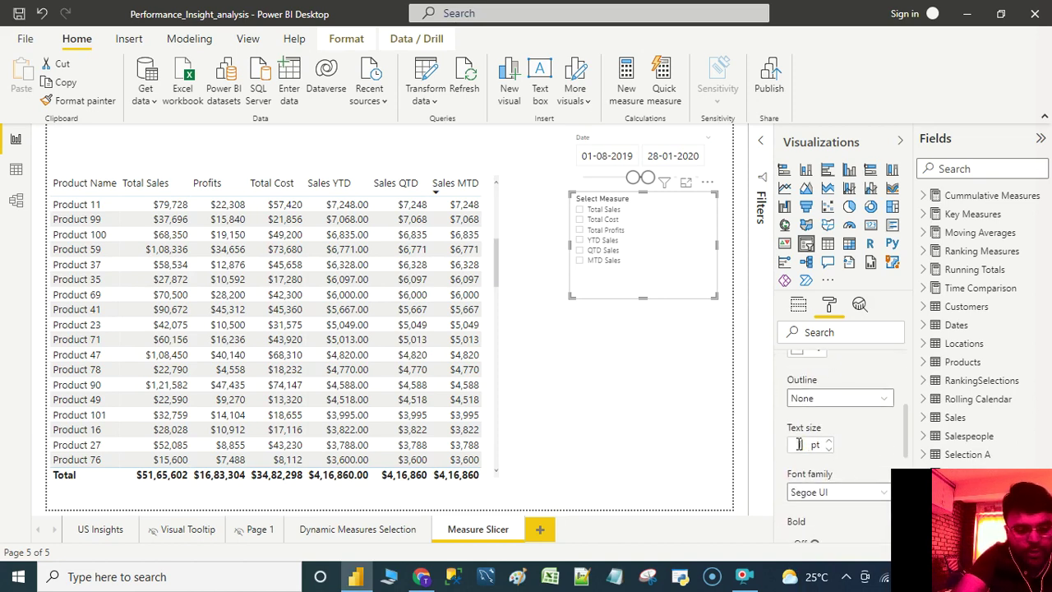
type("14")
key("Return")
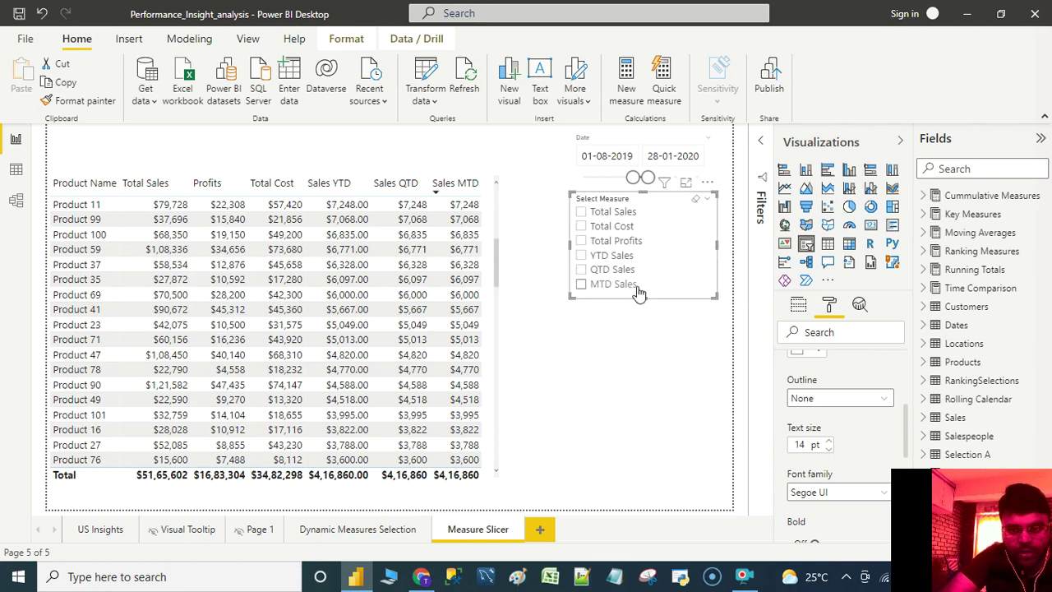
left_click_drag(642, 298, 644, 306)
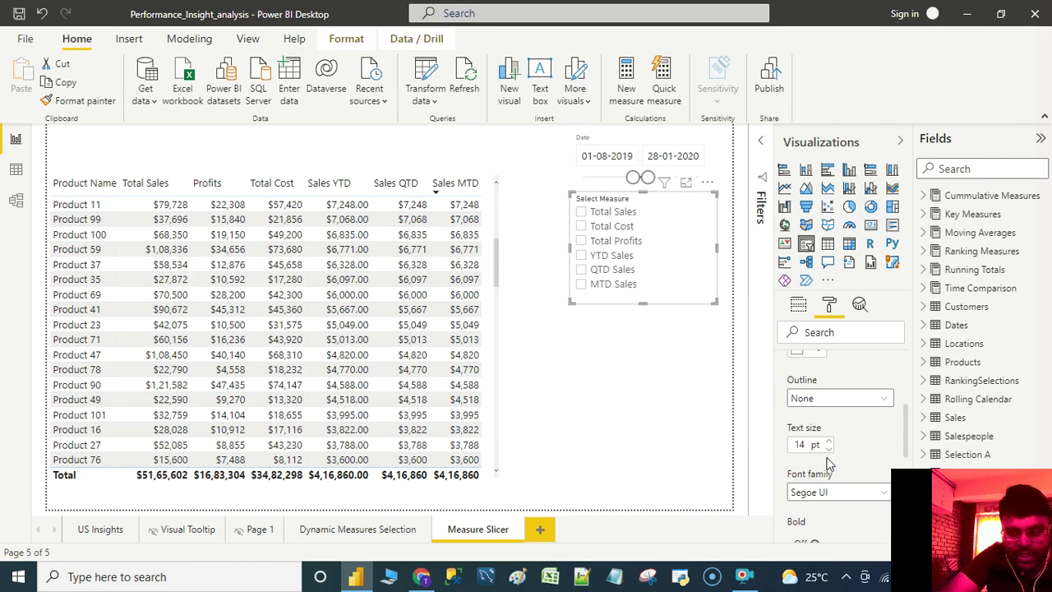
scroll(828, 464, "up", 3)
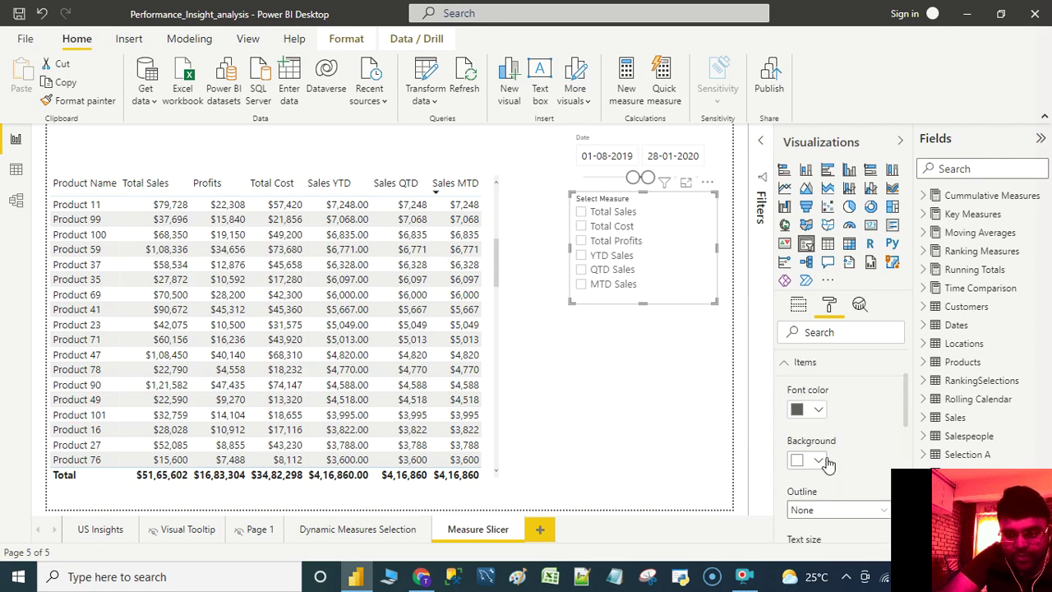
left_click(832, 371)
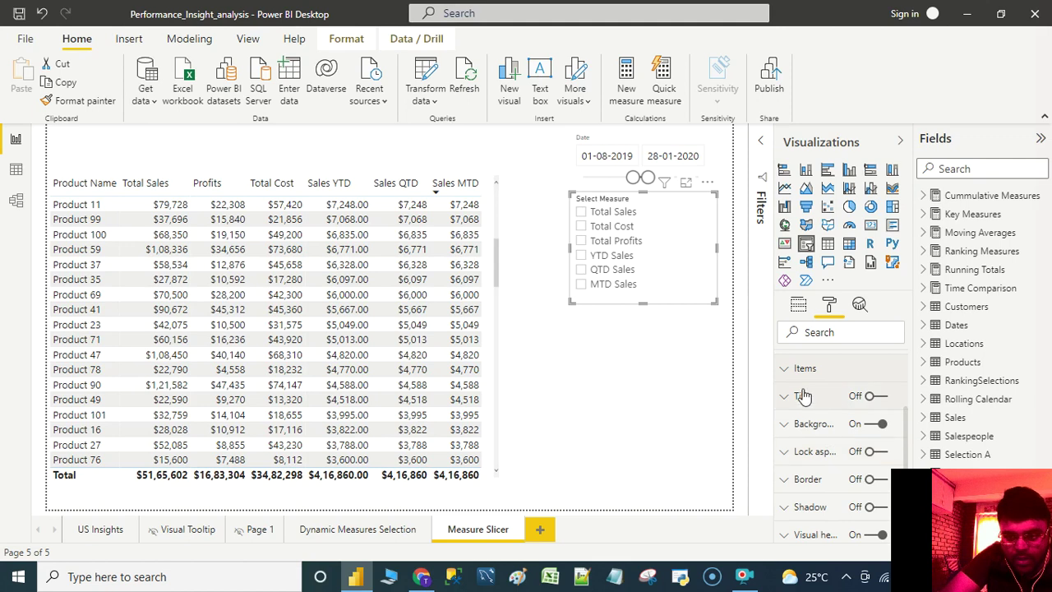
Step: Switch off the measure slicer's header and give it the title Select Measure instead
scroll(813, 452, "up", 2)
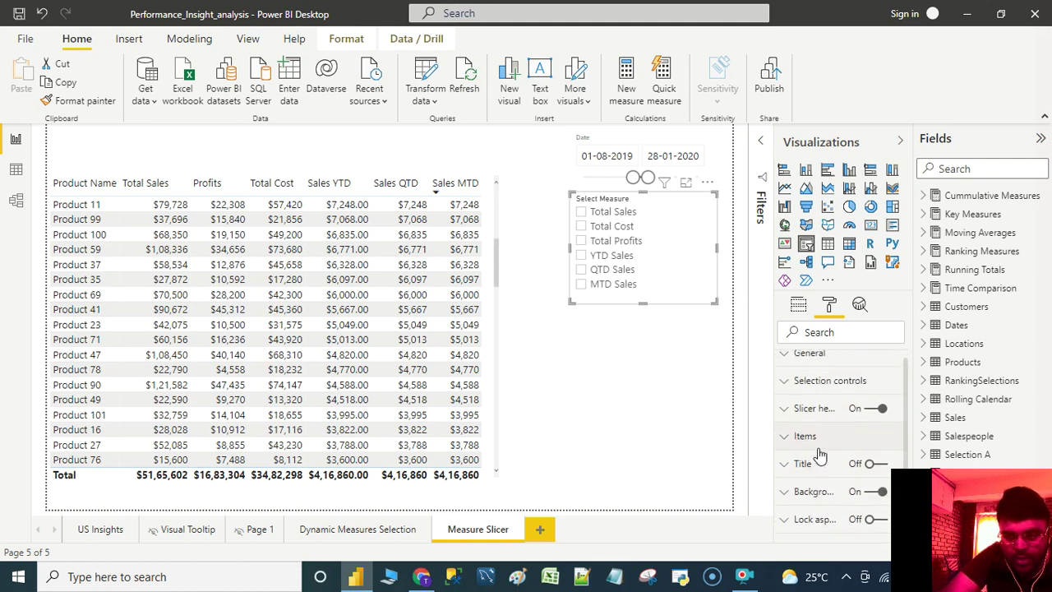
left_click(866, 410)
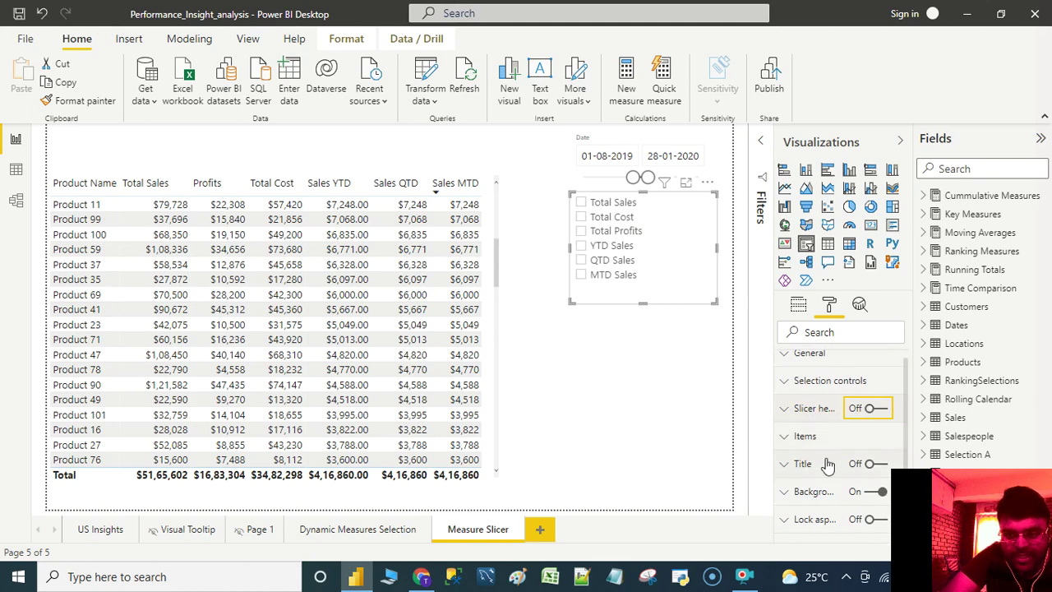
left_click(878, 464)
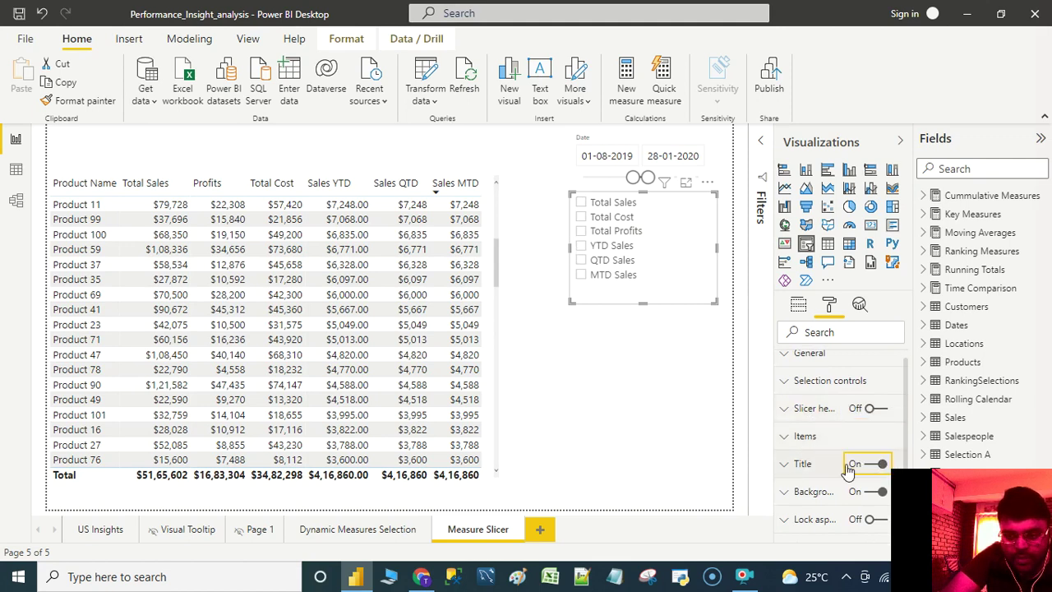
left_click(791, 463)
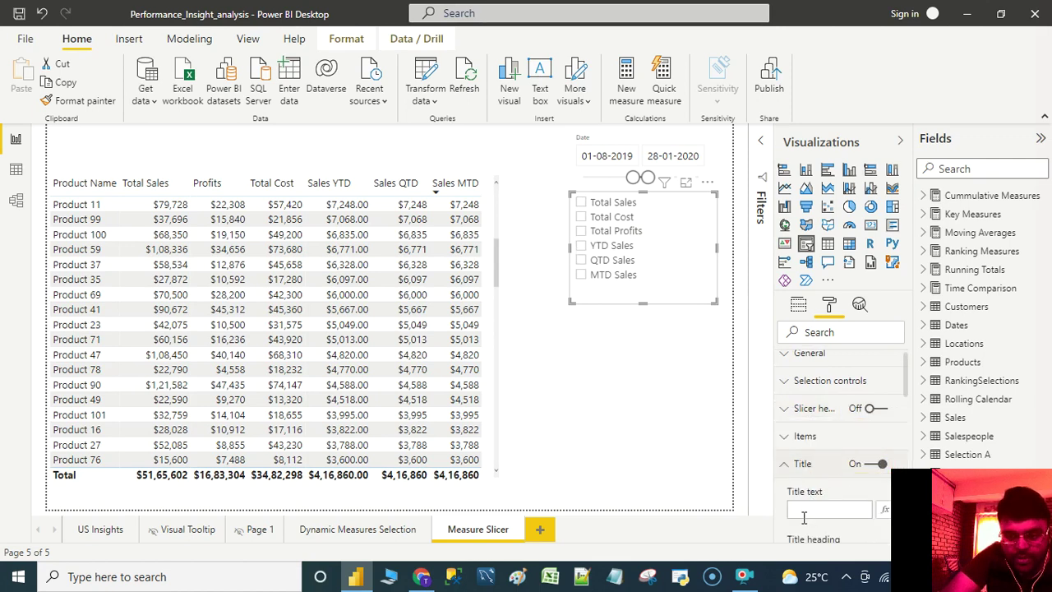
left_click(801, 510)
type("Se")
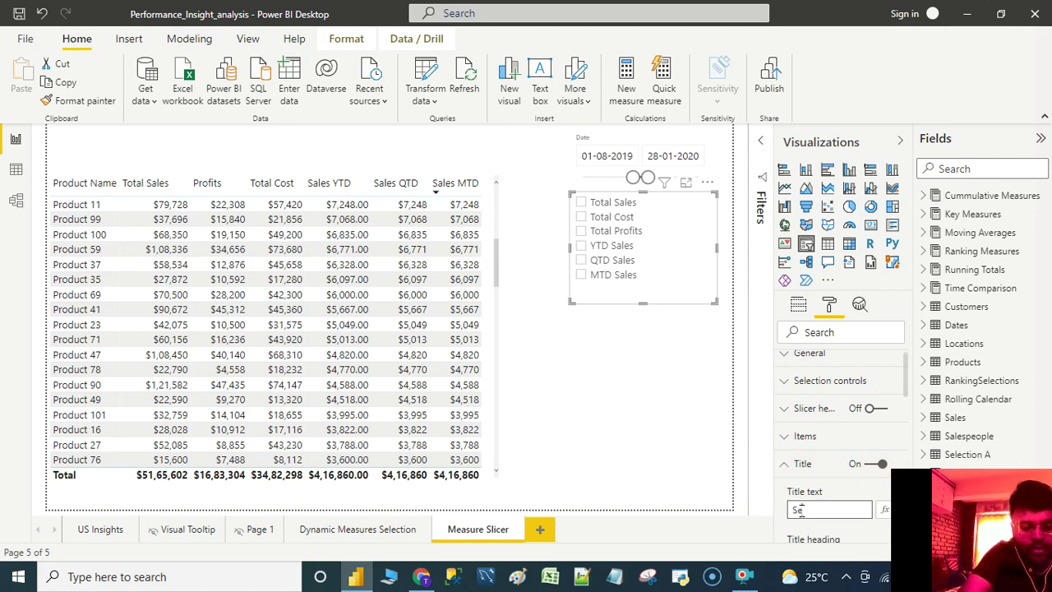
type("lect Measure")
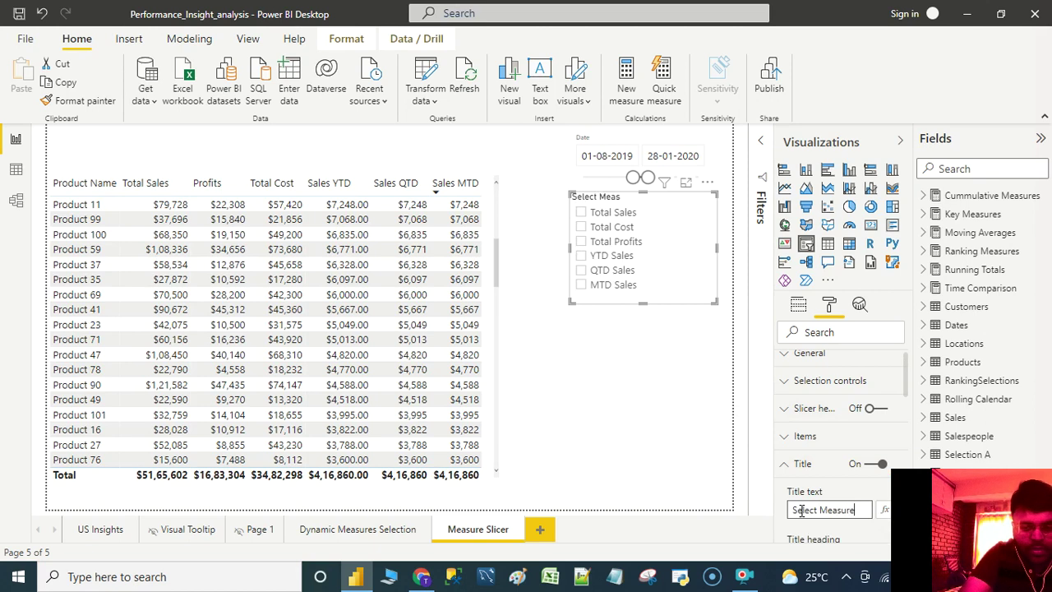
left_click(822, 468)
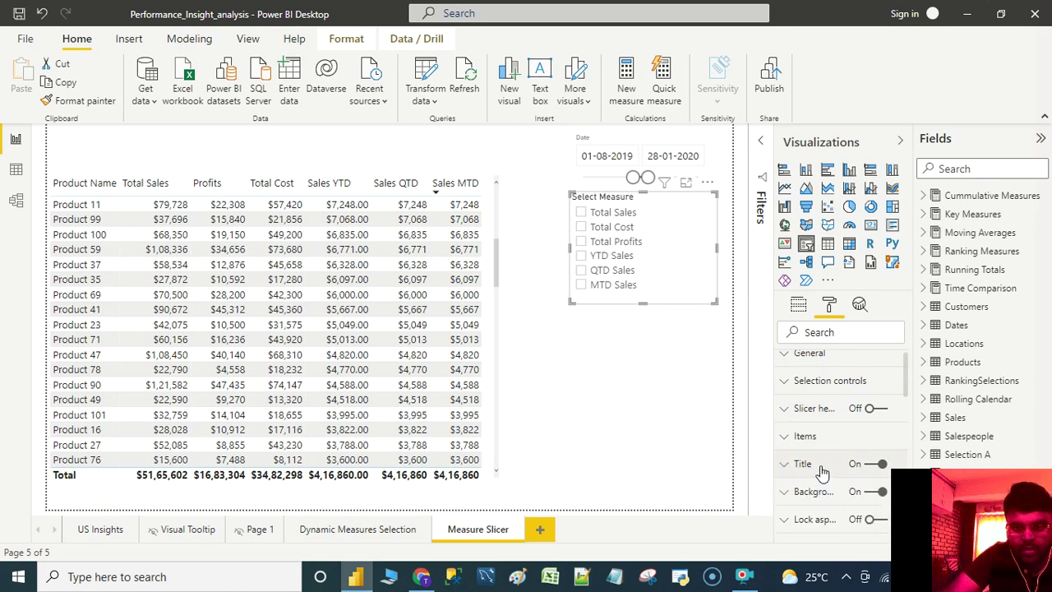
left_click(566, 395)
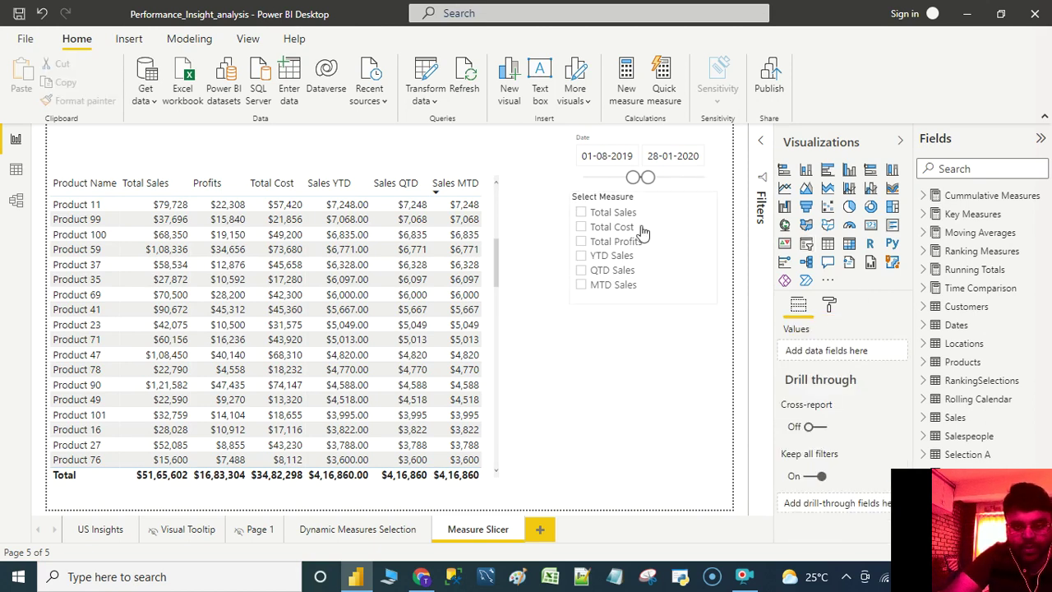
Step: Test the measure slicer by choosing Total Sales, Total Cost, Total Profits and YTD Sales in turn
left_click(647, 199)
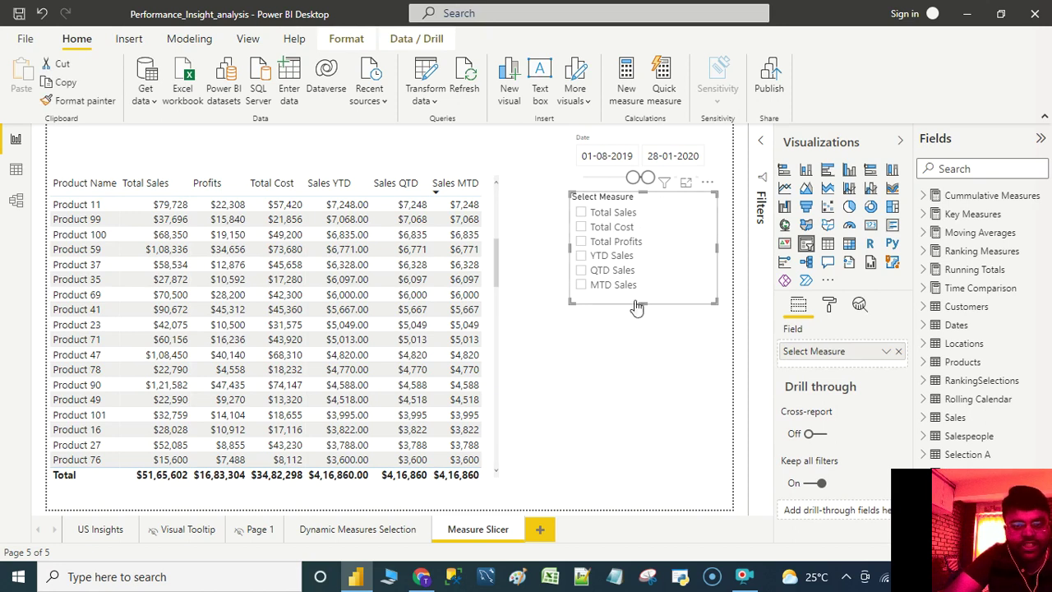
left_click(633, 355)
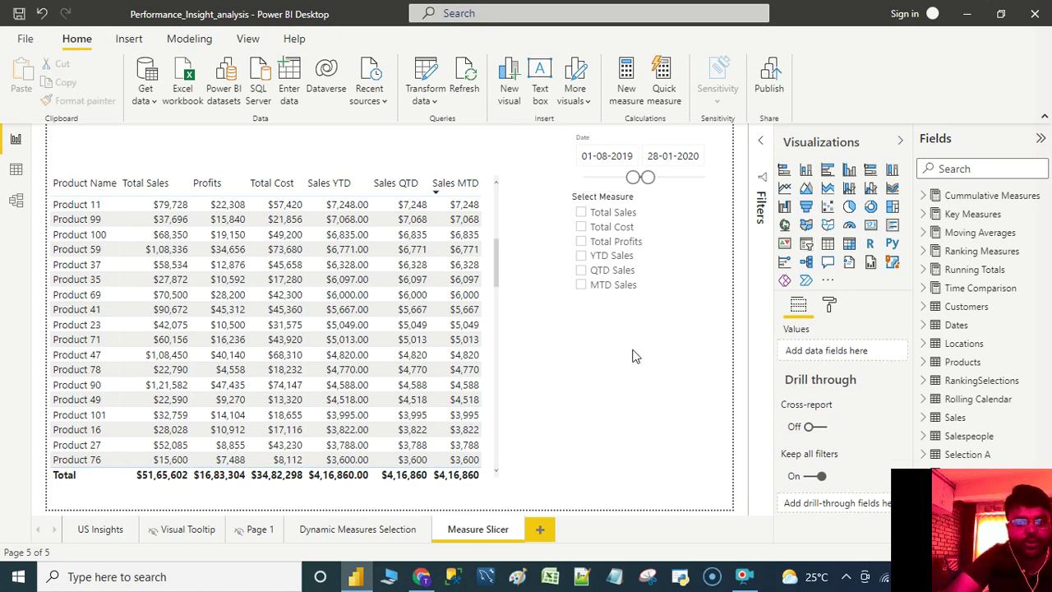
left_click(614, 217)
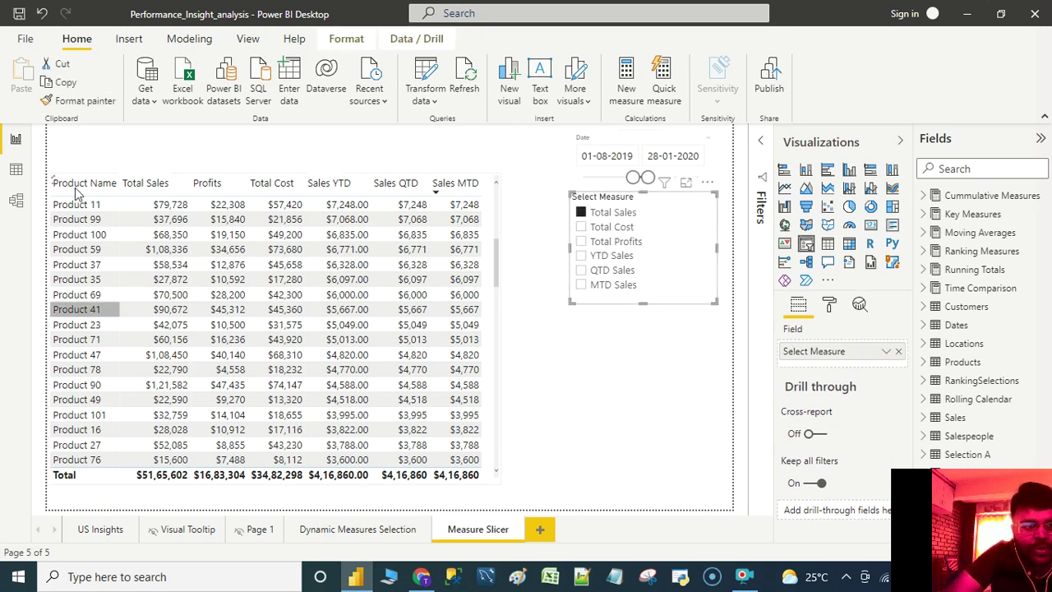
left_click(618, 228)
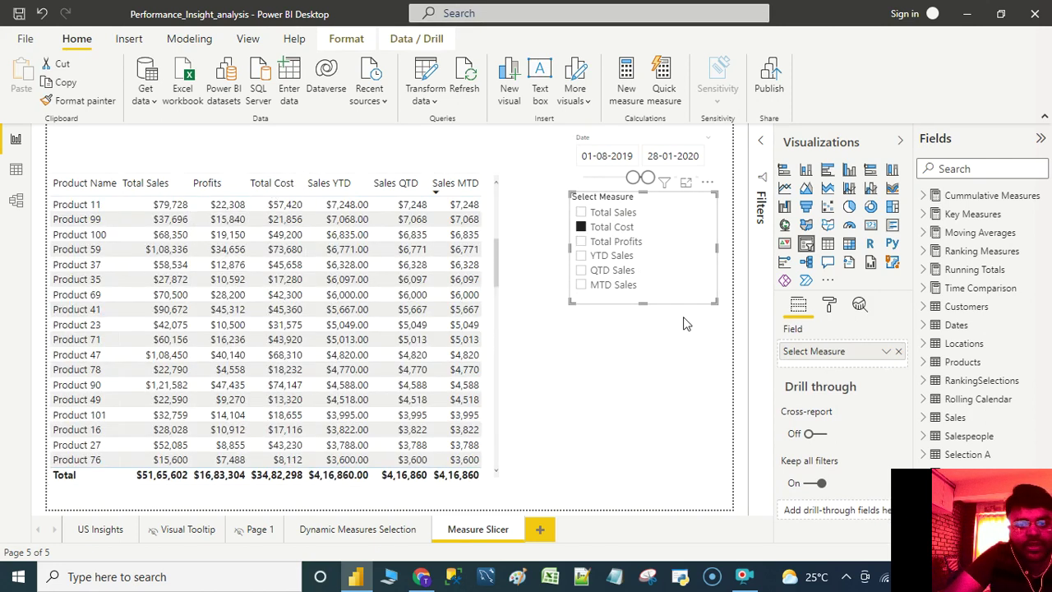
left_click(625, 243)
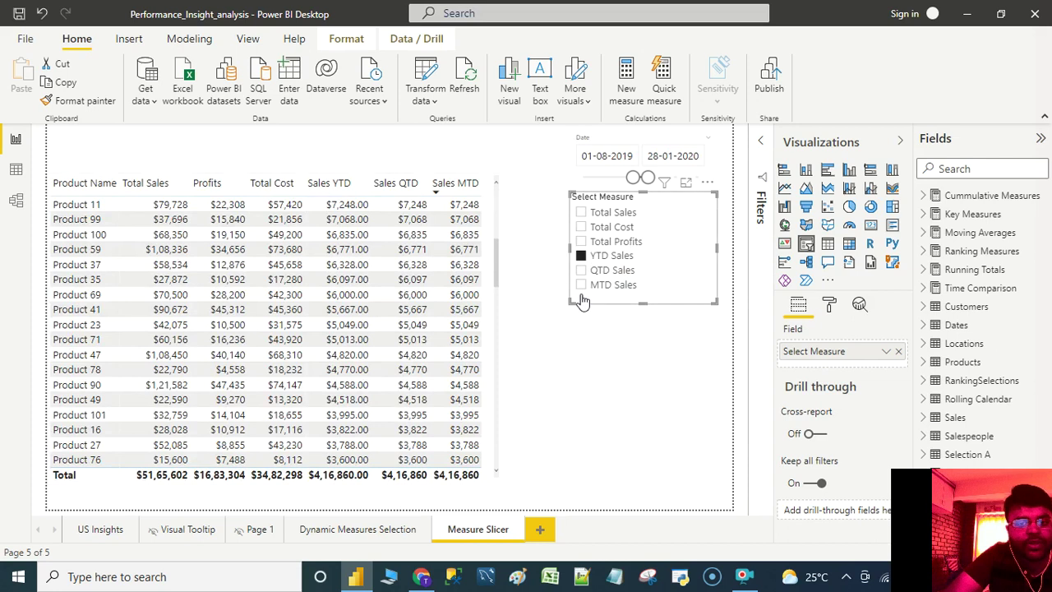
Step: Test QTD Sales and MTD Sales in the measure slicer in turn, and clear the selection
left_click(607, 273)
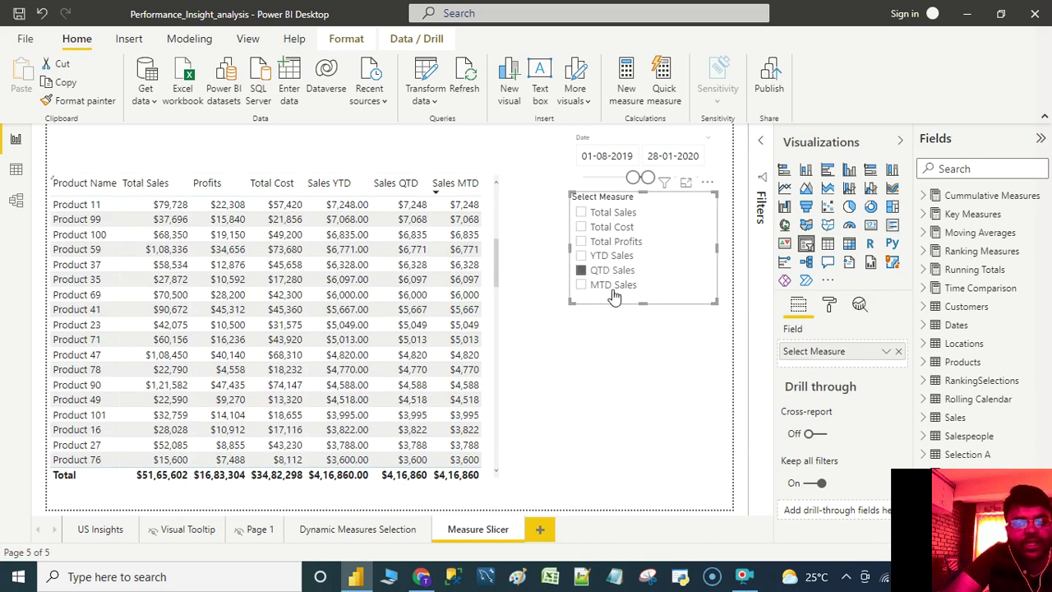
left_click(611, 289)
left_click(613, 287)
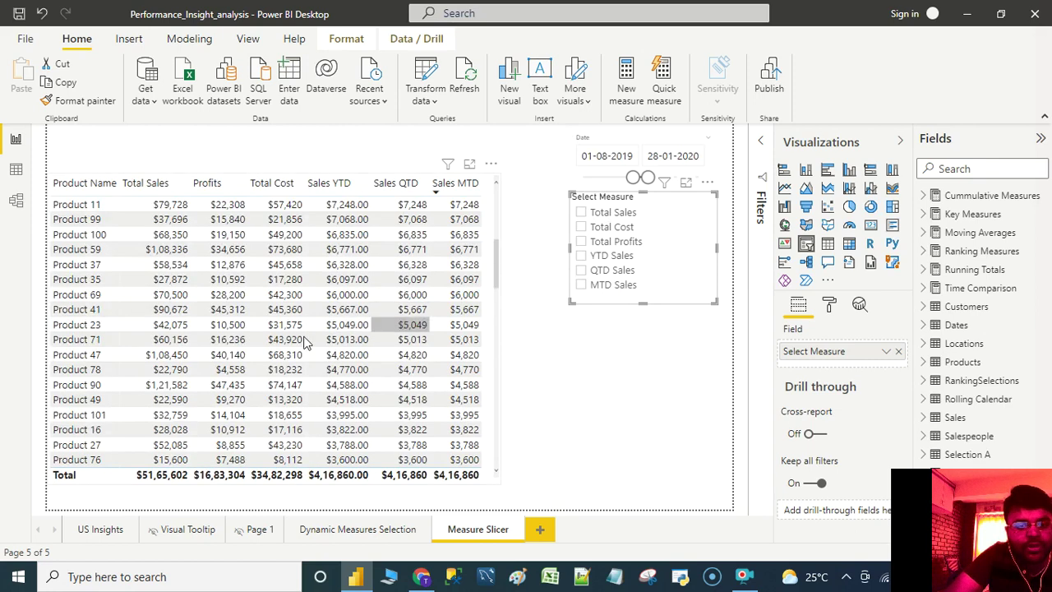
left_click(583, 361)
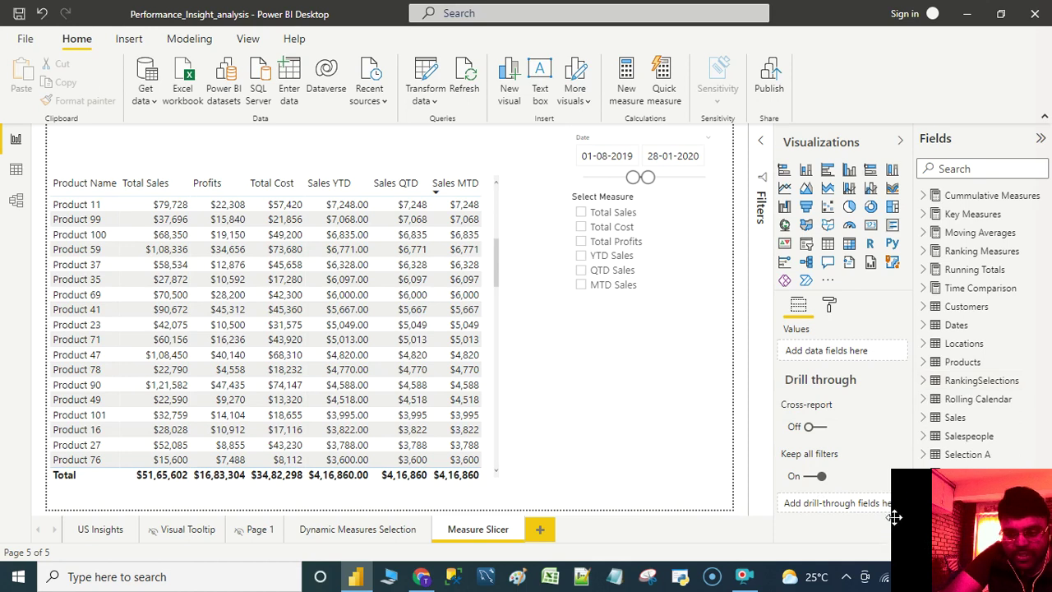
Step: Create a measure named Measure Selected in the Slicer Selection table and start its formula with the SELECTEDVALUE function
left_click_drag(913, 490, 804, 3)
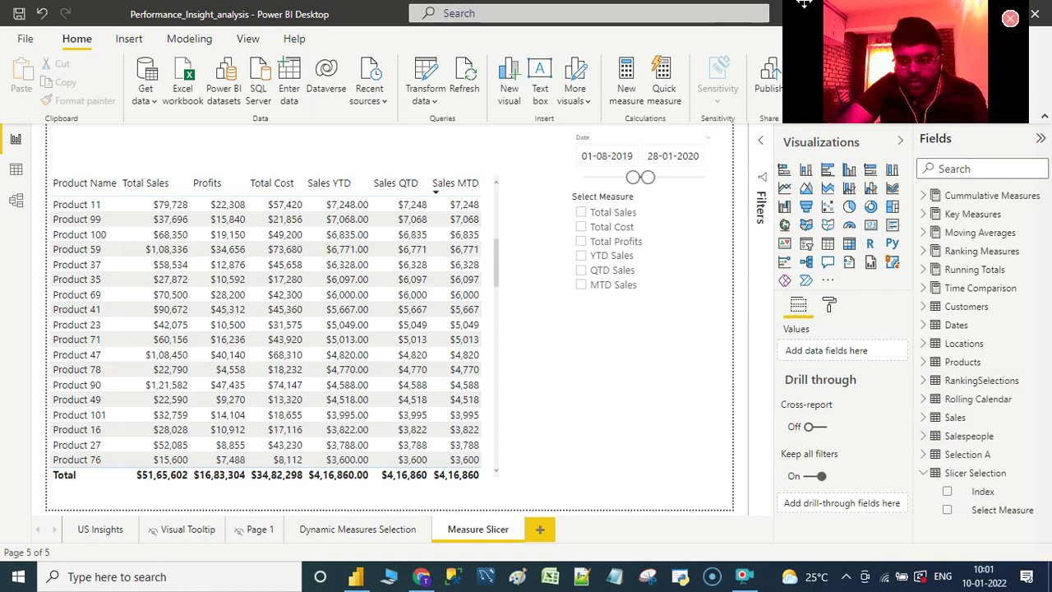
left_click(995, 510)
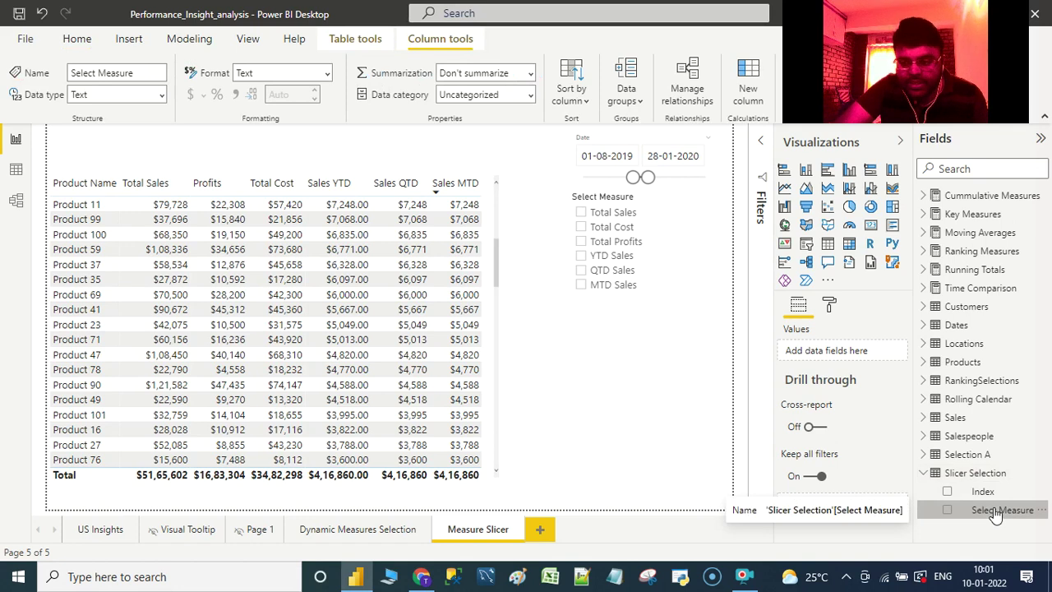
right_click(995, 511)
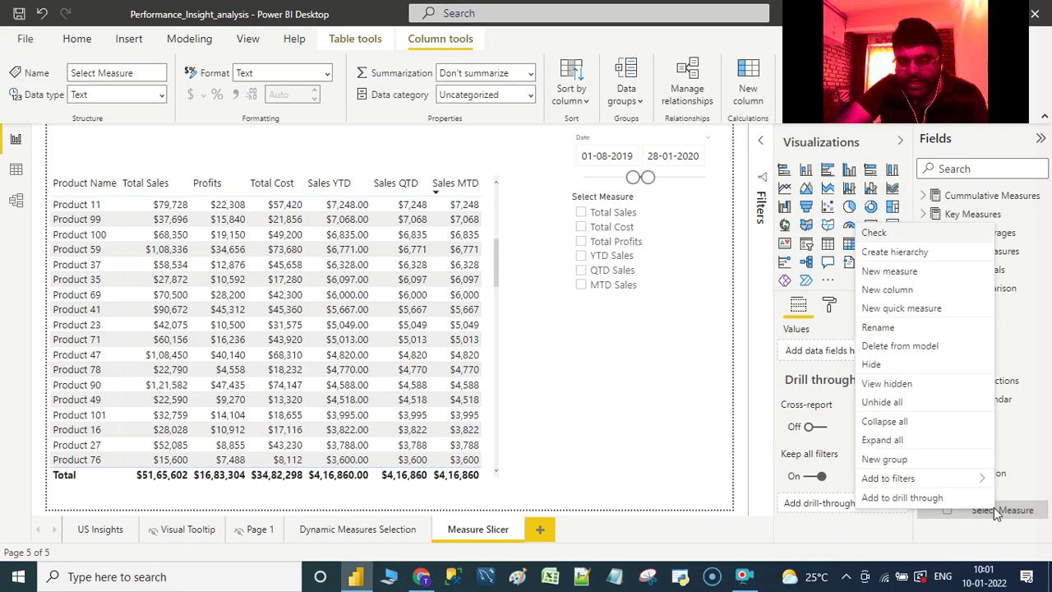
left_click(936, 280)
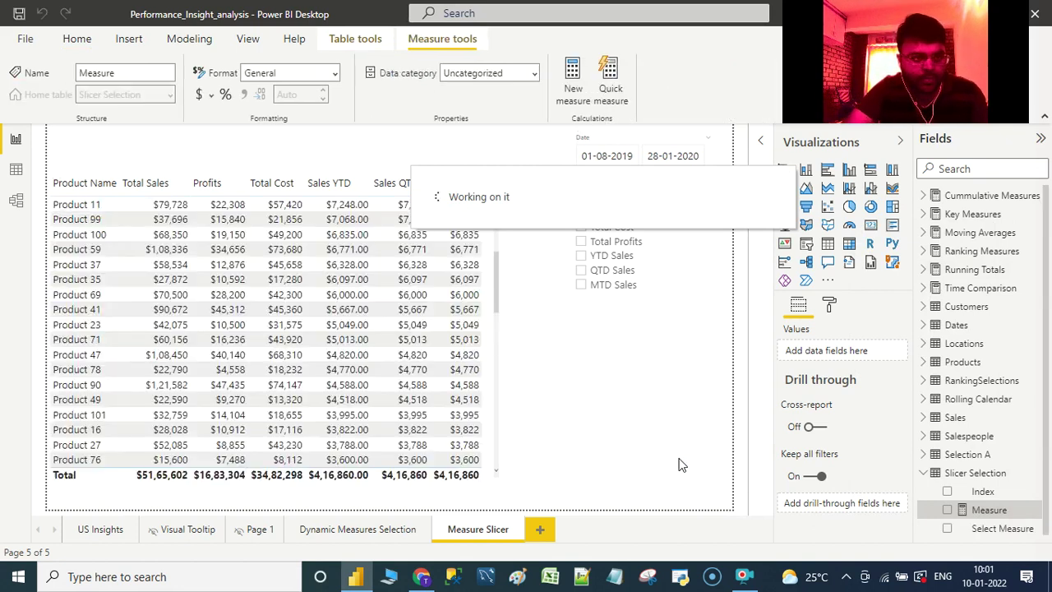
type("M")
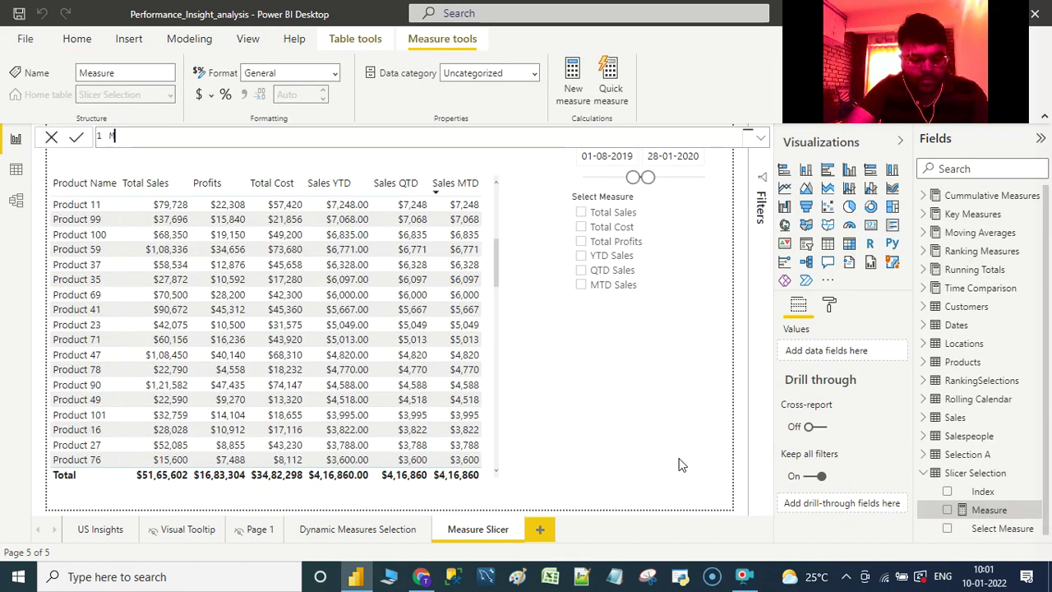
type("easure Selected = ")
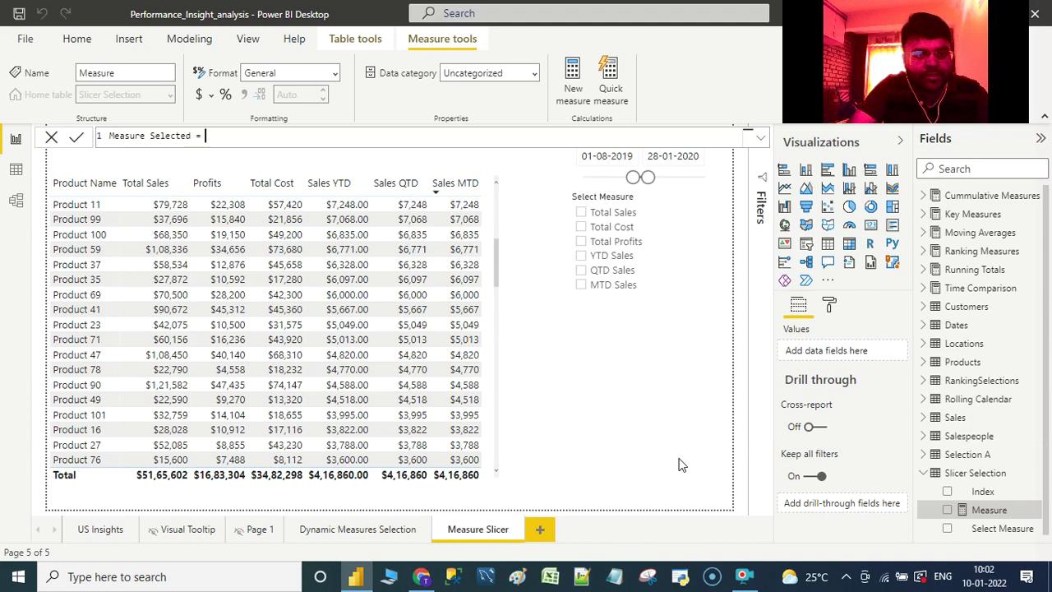
type("SELEC")
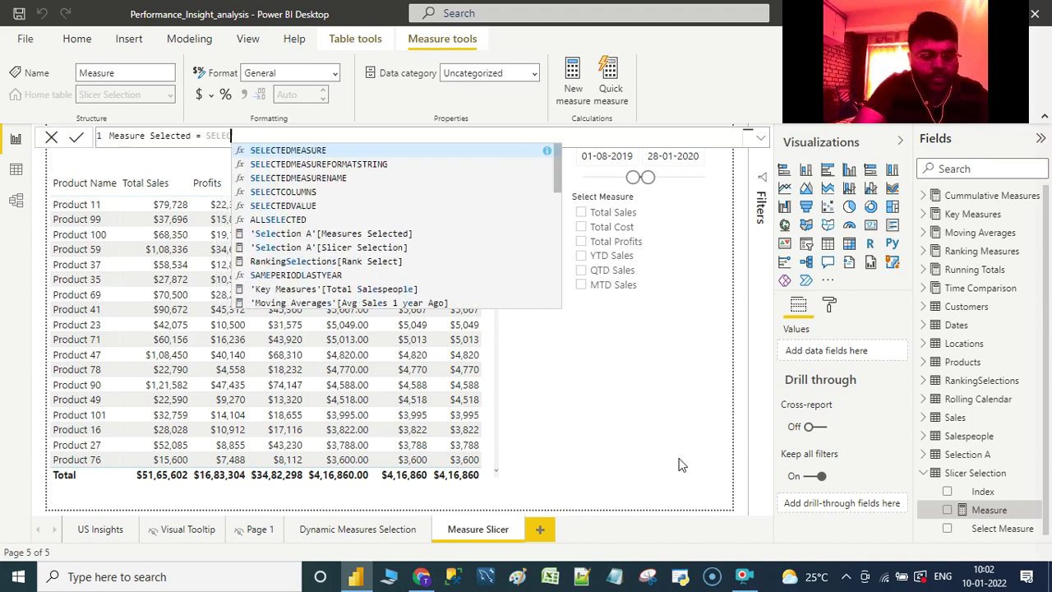
type("TVALUE")
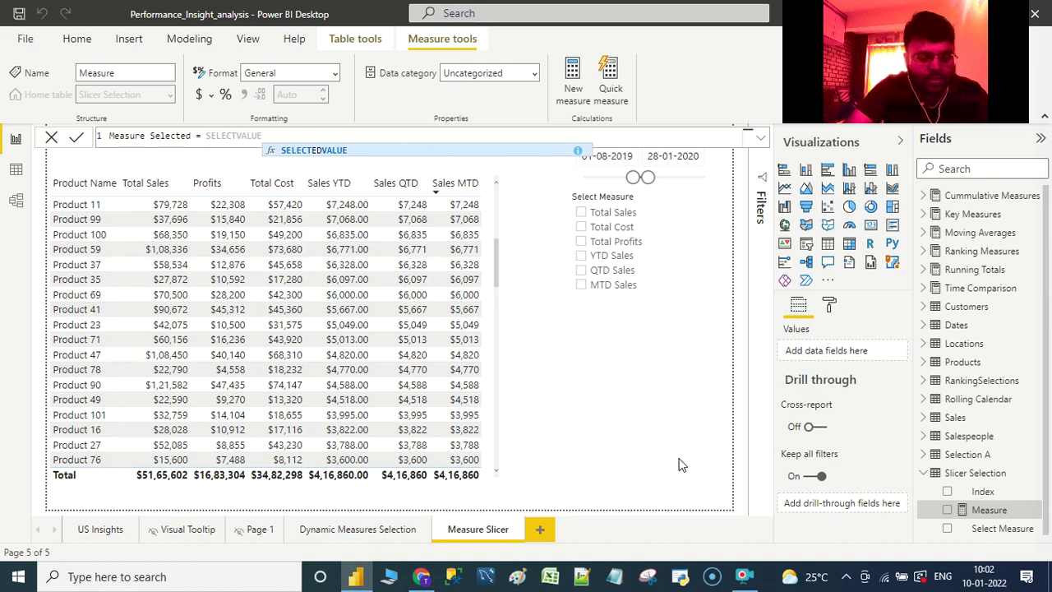
key("Tab")
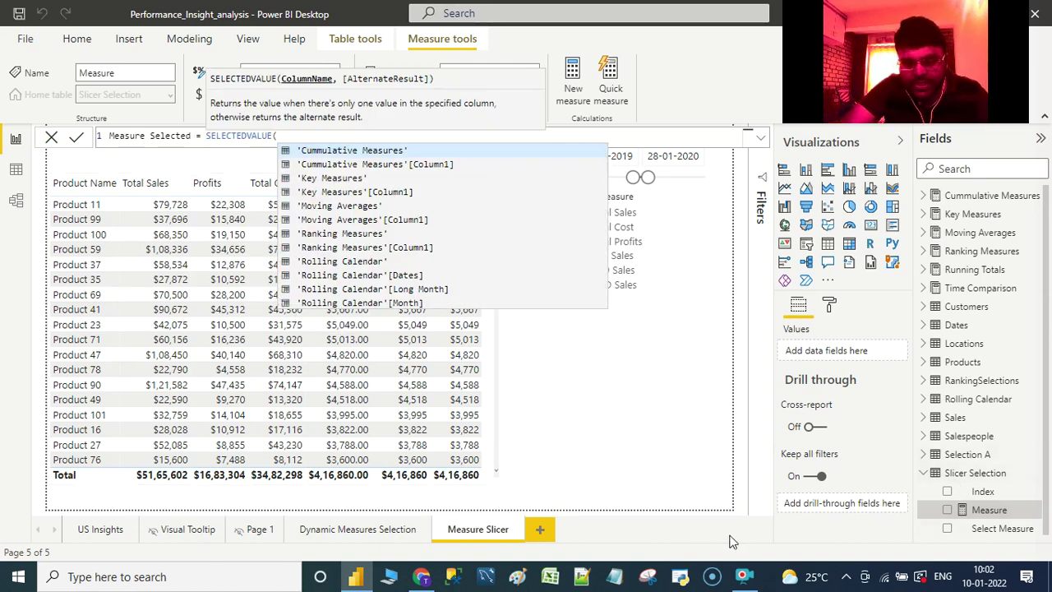
Step: Give SELECTEDVALUE the column 'Slicer Selection'[Select Measure] and the alternate result "Select Any Measure", and close the formula
type("slicer")
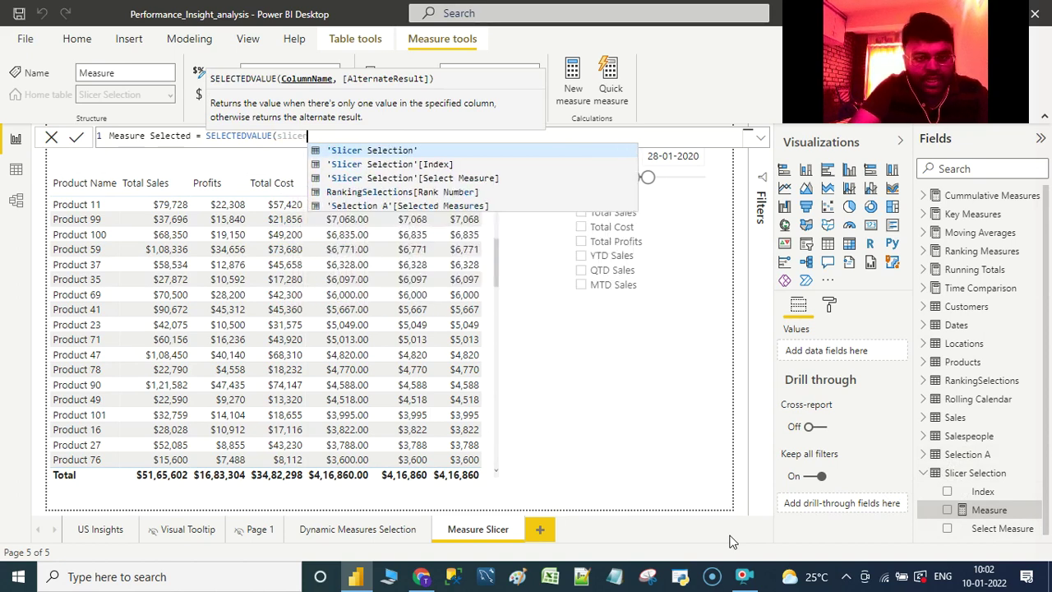
key("Down")
key("Down")
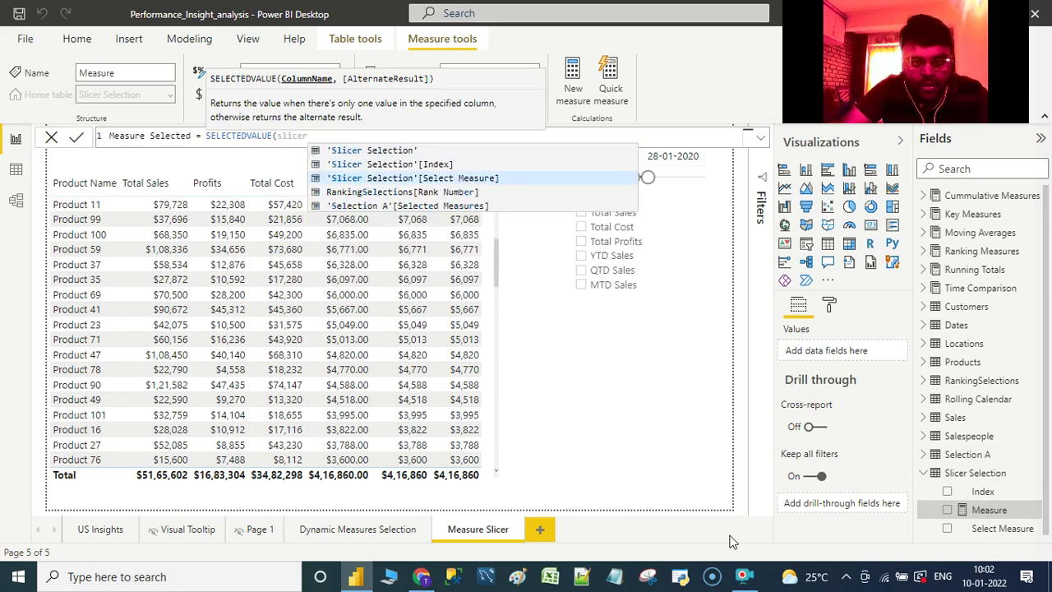
key("Tab")
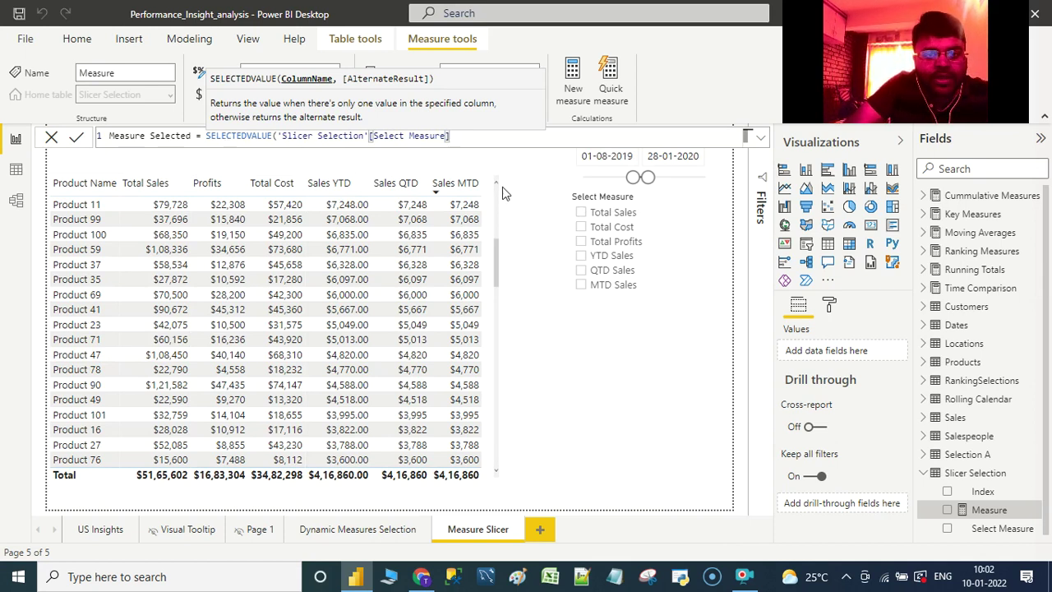
type(", \"Select Any Measure")
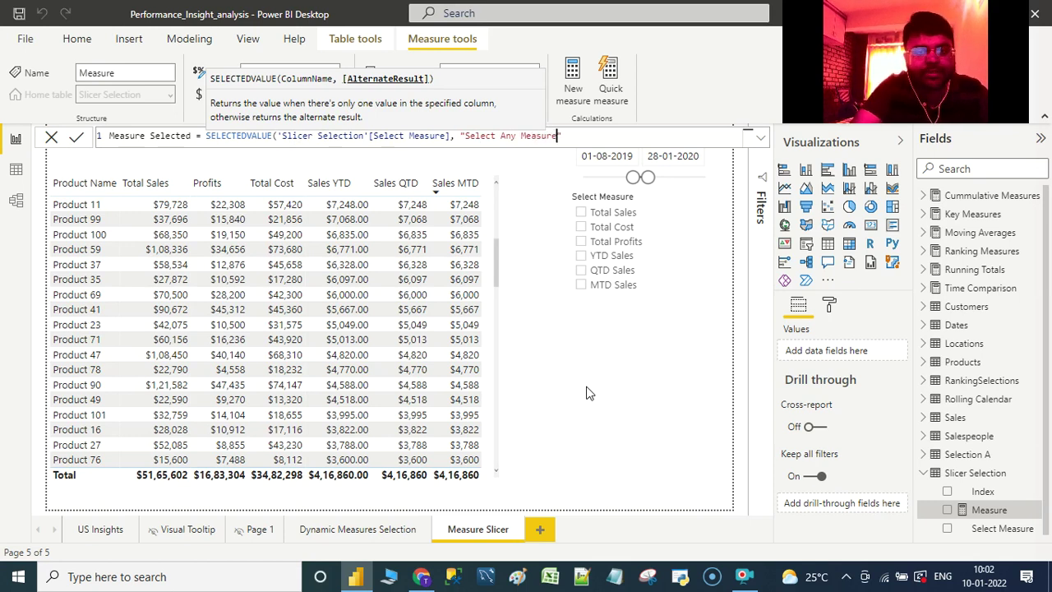
type(")")
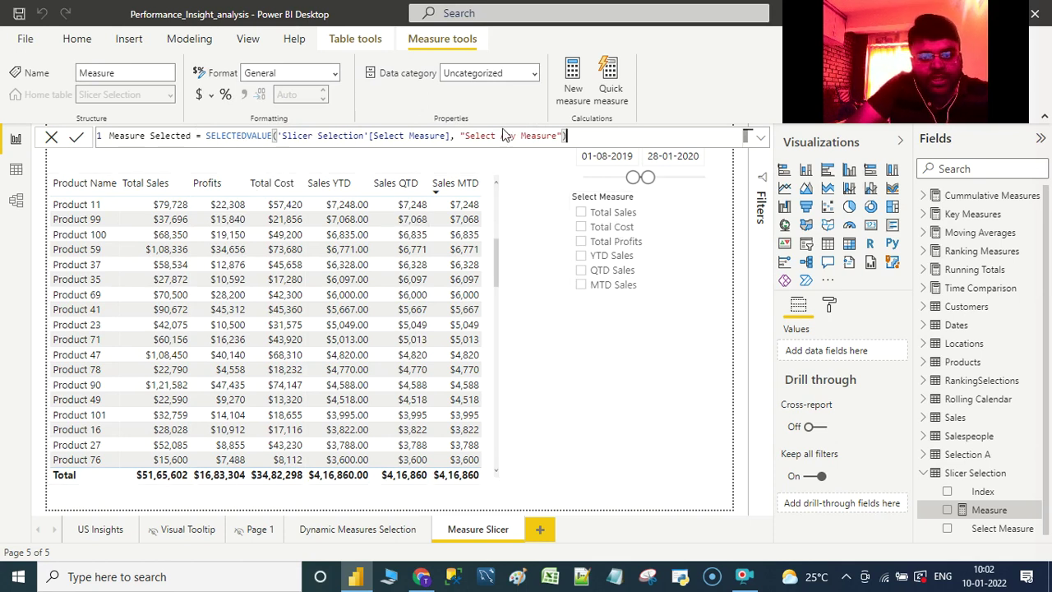
Step: Put the "Select Any Measure" argument on its own indented line, commit the Measure Selected formula and check its format options
left_click(460, 136)
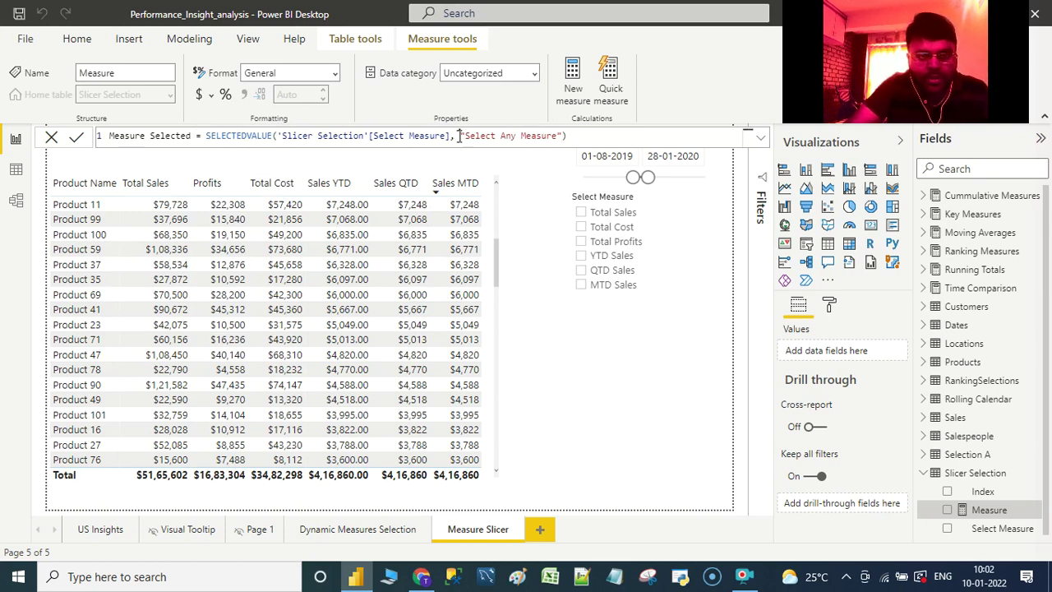
key("shift+Return")
key("Tab")
key("Tab")
key("Tab")
key("Tab")
key("Tab")
key("Tab")
key("Tab")
key("Tab")
key("Tab")
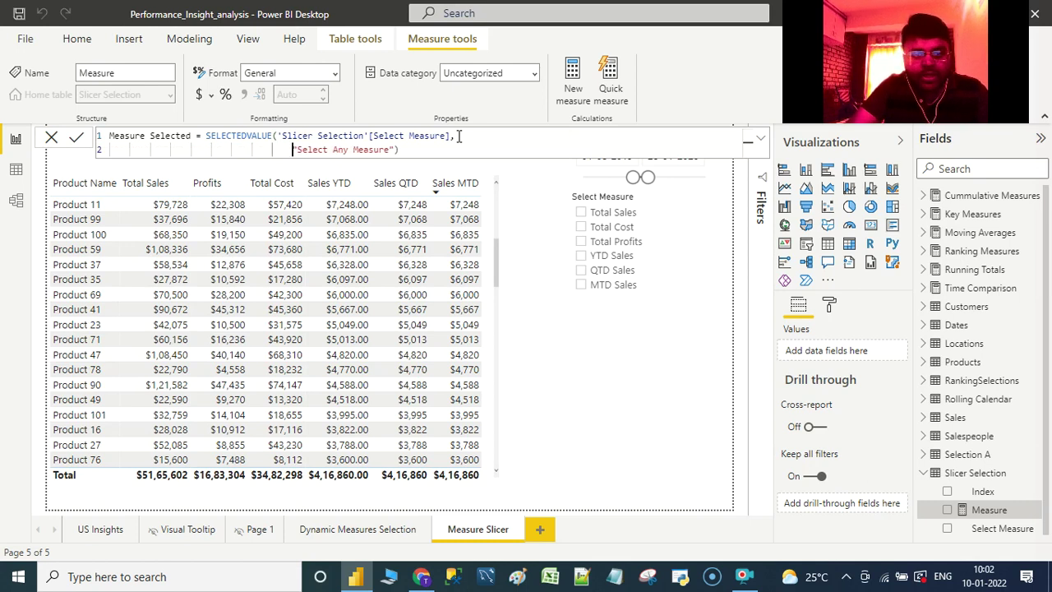
left_click(411, 152)
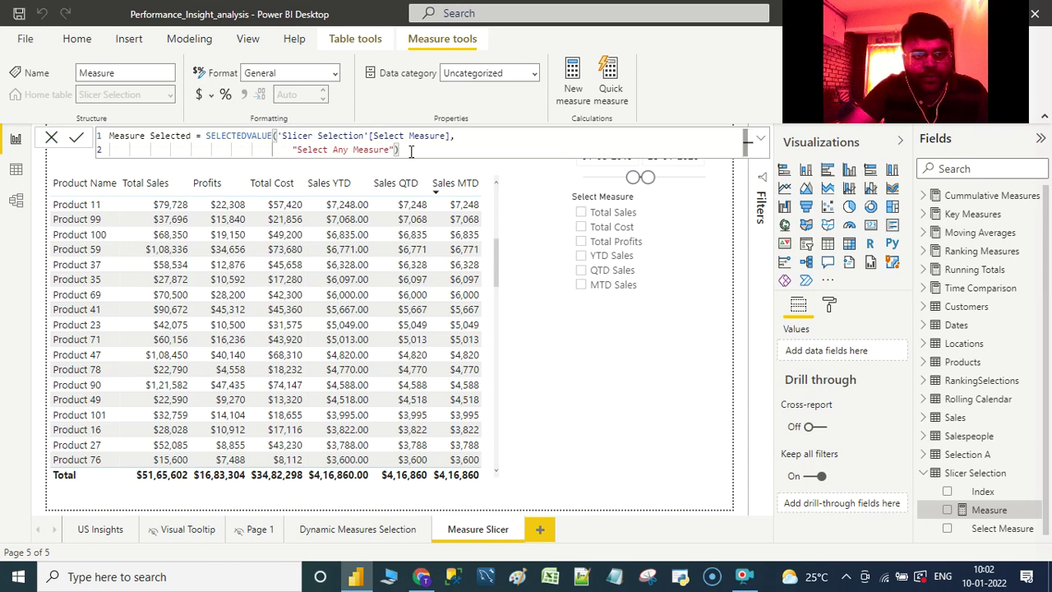
key("Return")
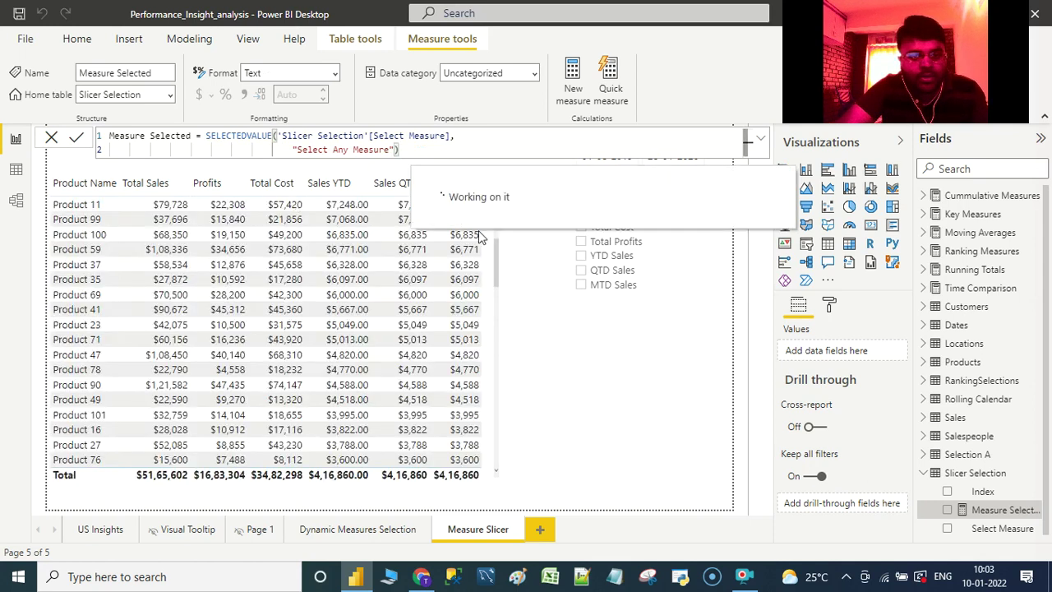
left_click(335, 74)
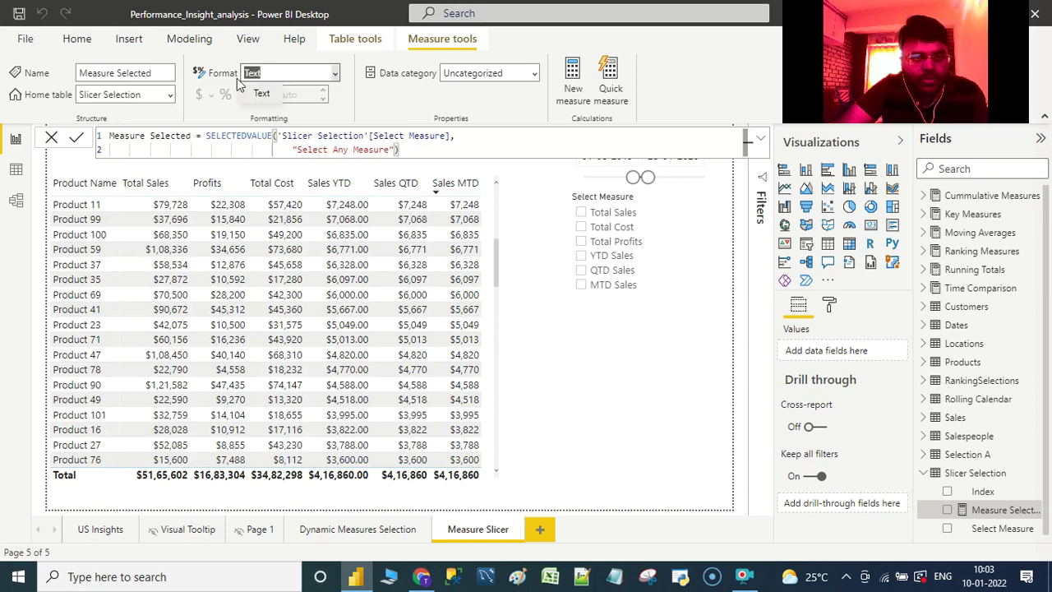
left_click(607, 421)
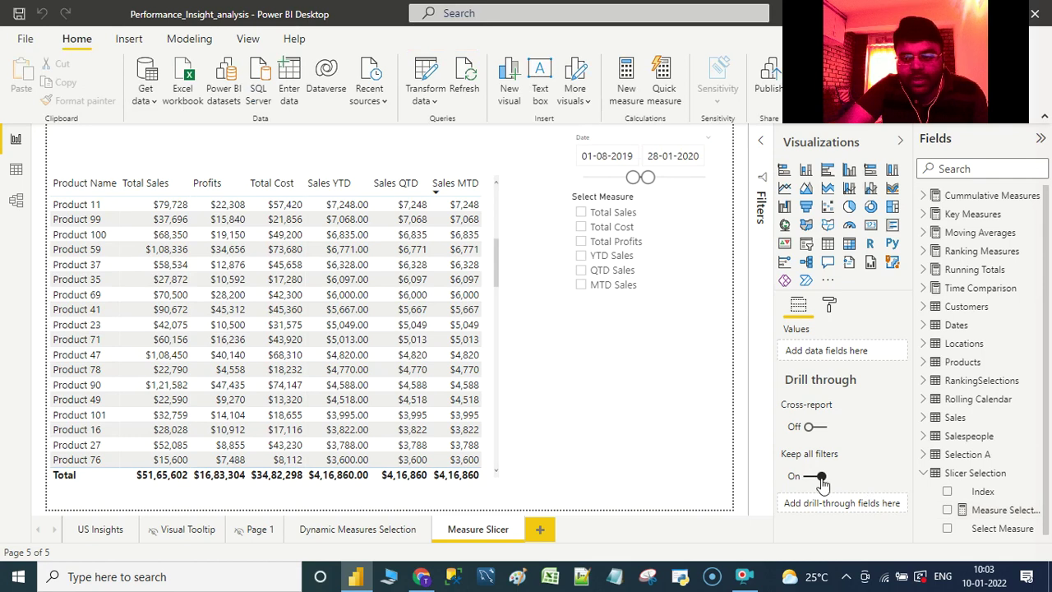
Step: Show Measure Selected in a card below the measure slicer, and make the card shorter and wider
left_click_drag(996, 515, 612, 359)
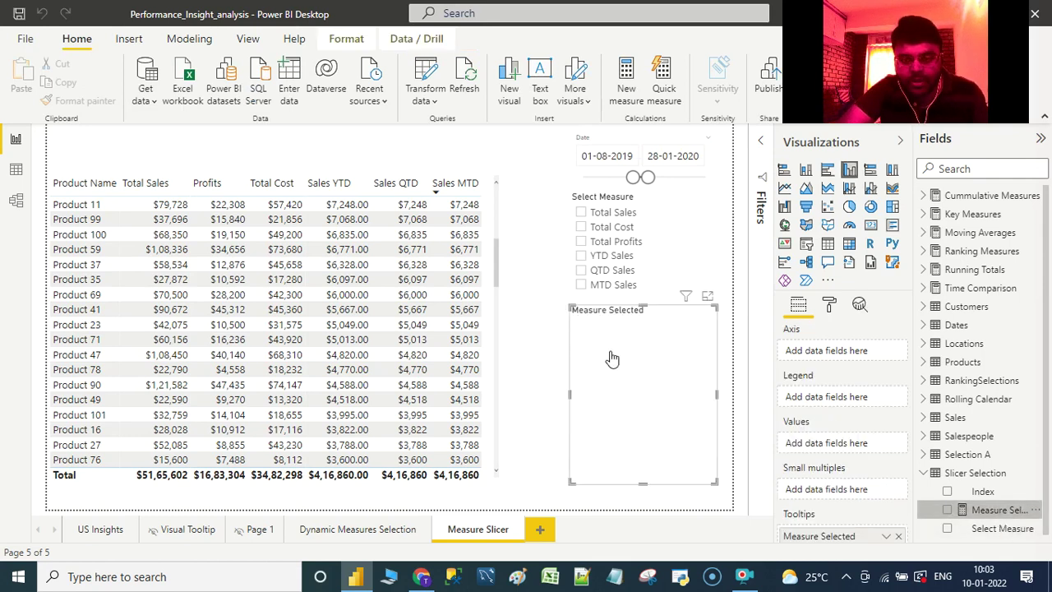
left_click(871, 226)
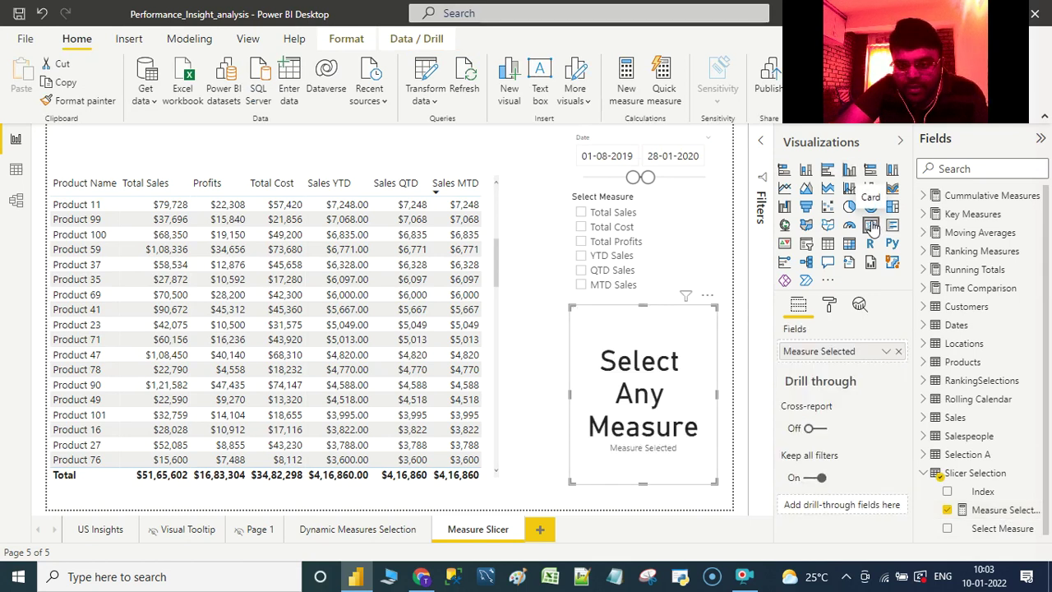
left_click_drag(573, 480, 520, 399)
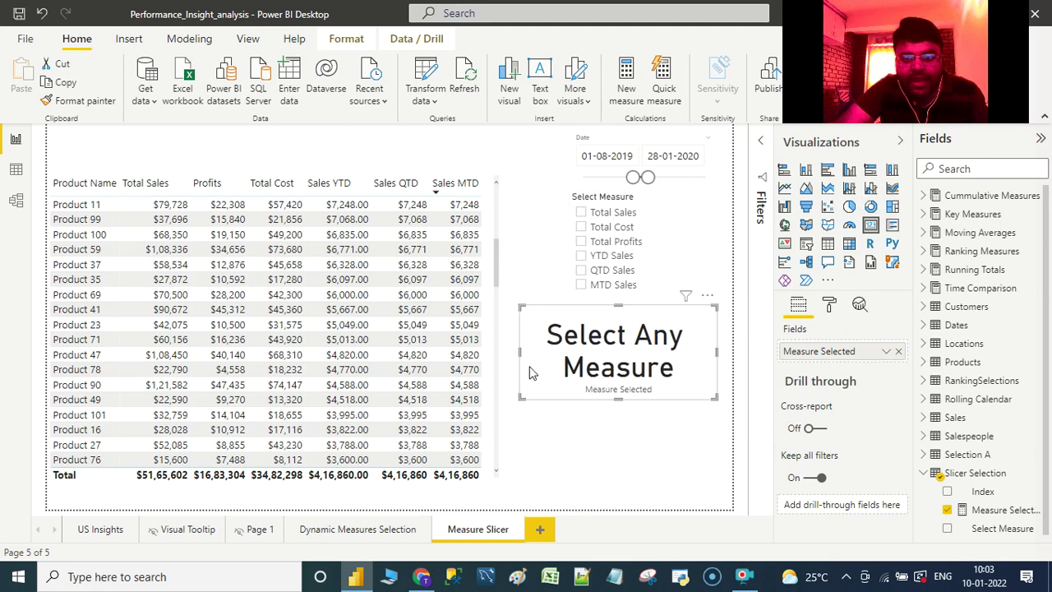
Step: Test the card by choosing each measure from Total Sales to MTD Sales in the slicer in turn, and clear the selection
left_click(625, 201)
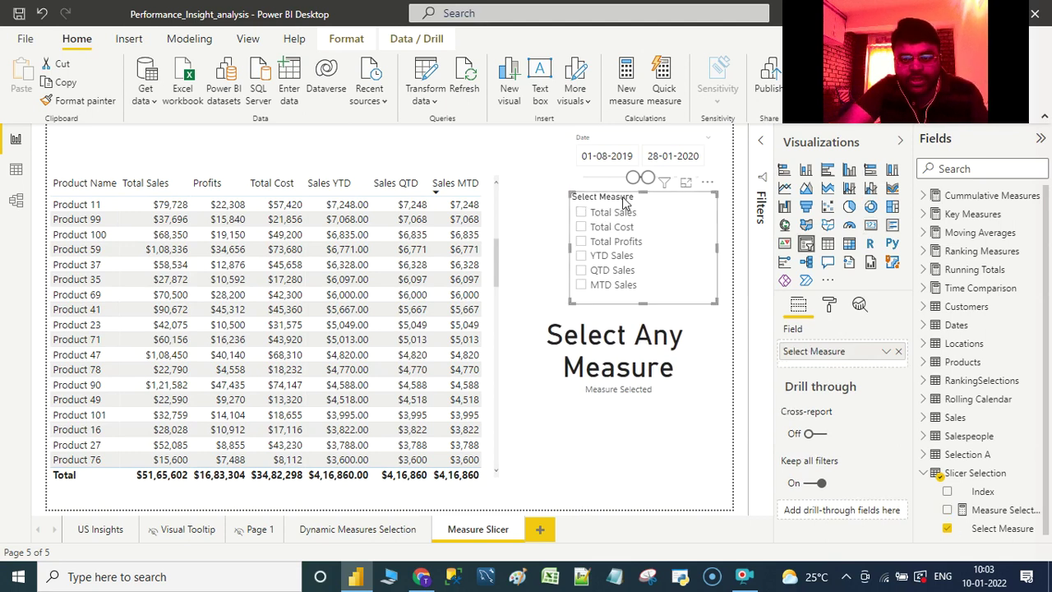
left_click(615, 330)
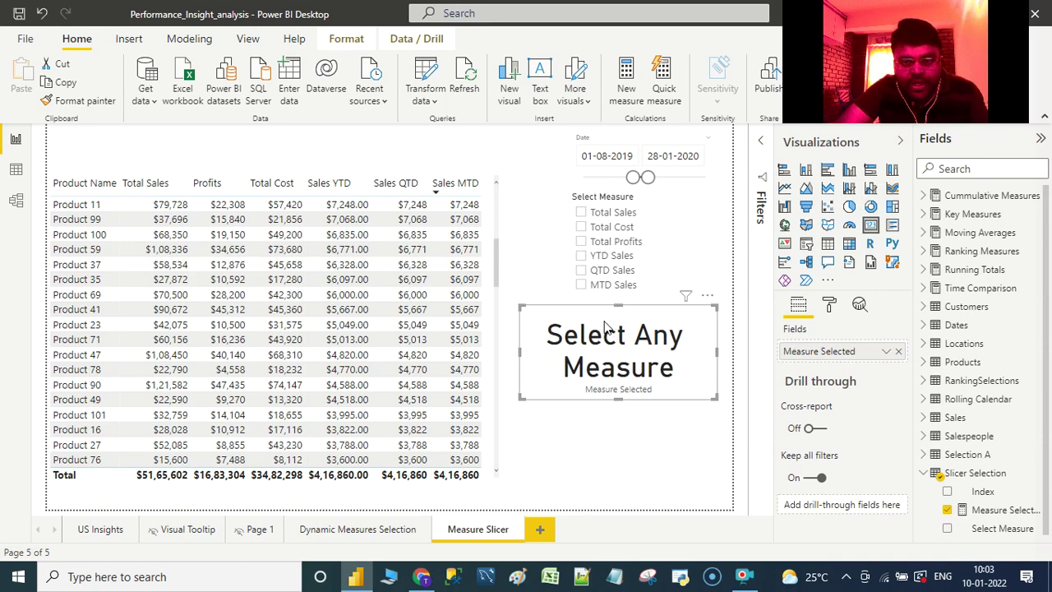
left_click(617, 213)
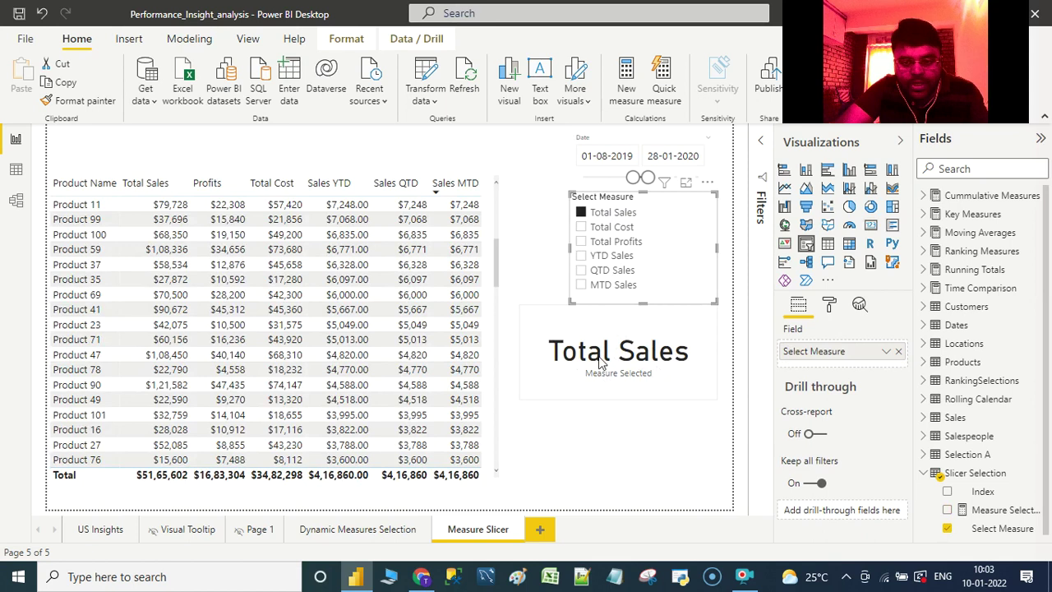
left_click(608, 229)
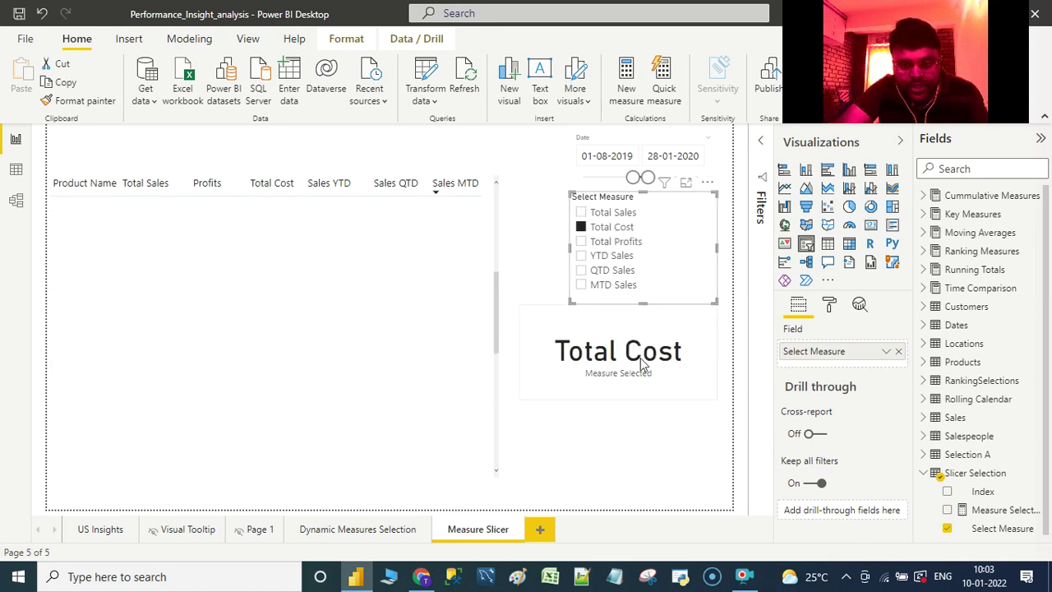
left_click(612, 245)
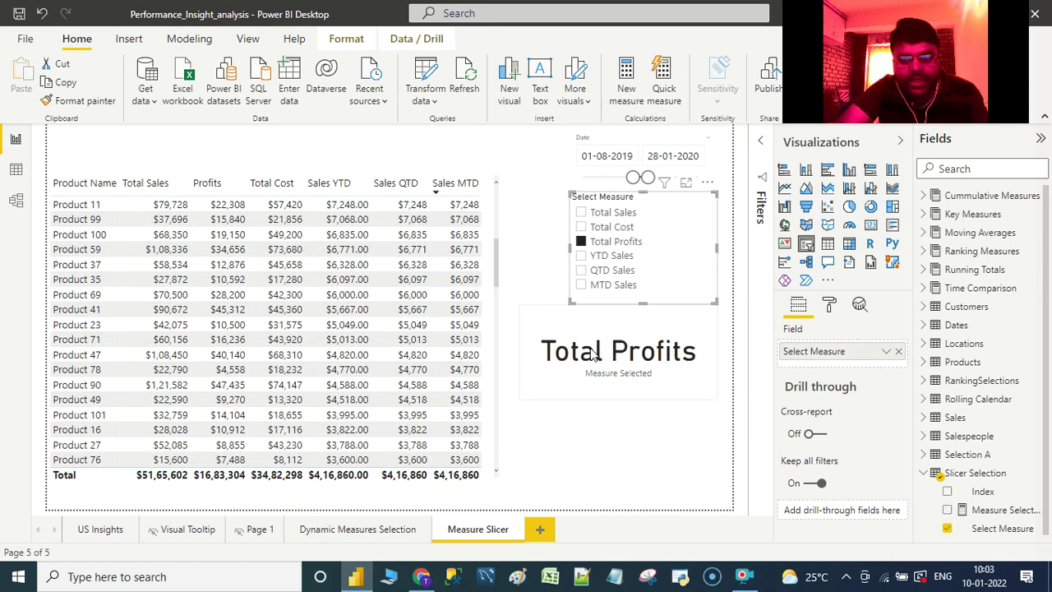
left_click(609, 259)
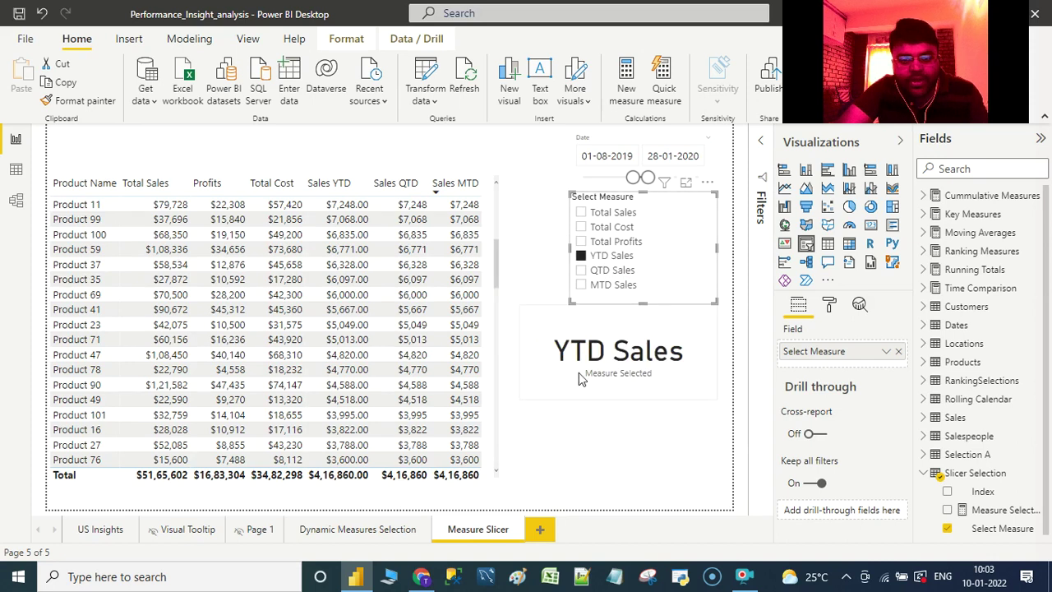
left_click(609, 272)
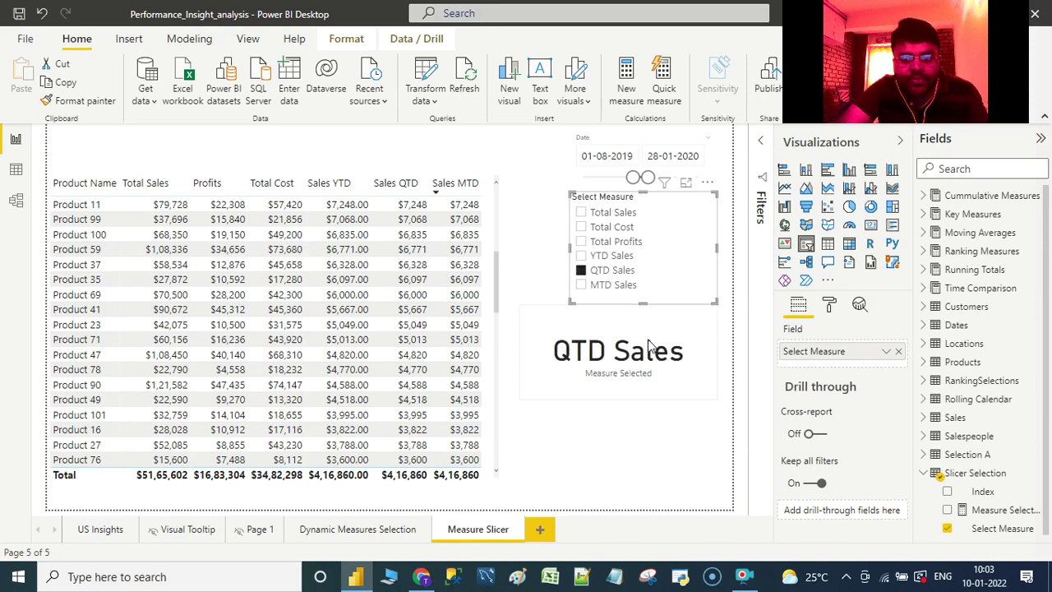
left_click(610, 287)
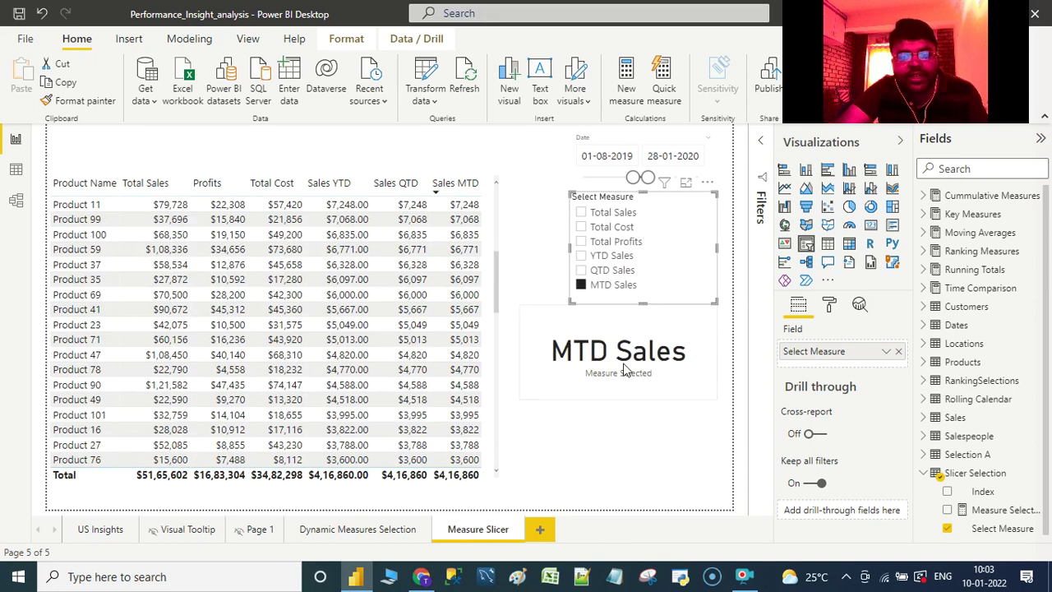
left_click(602, 287)
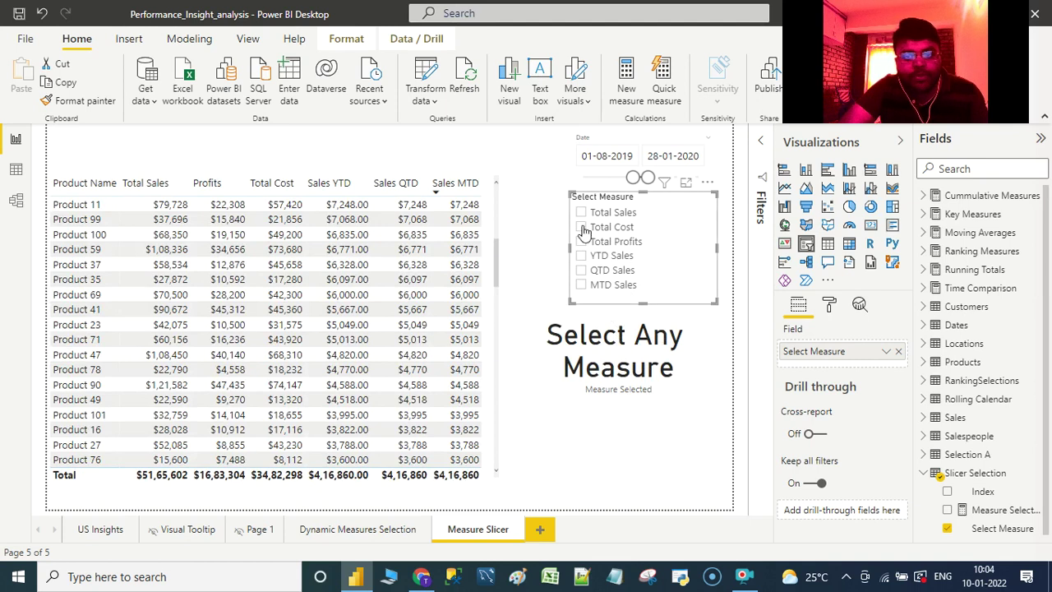
left_click(622, 140)
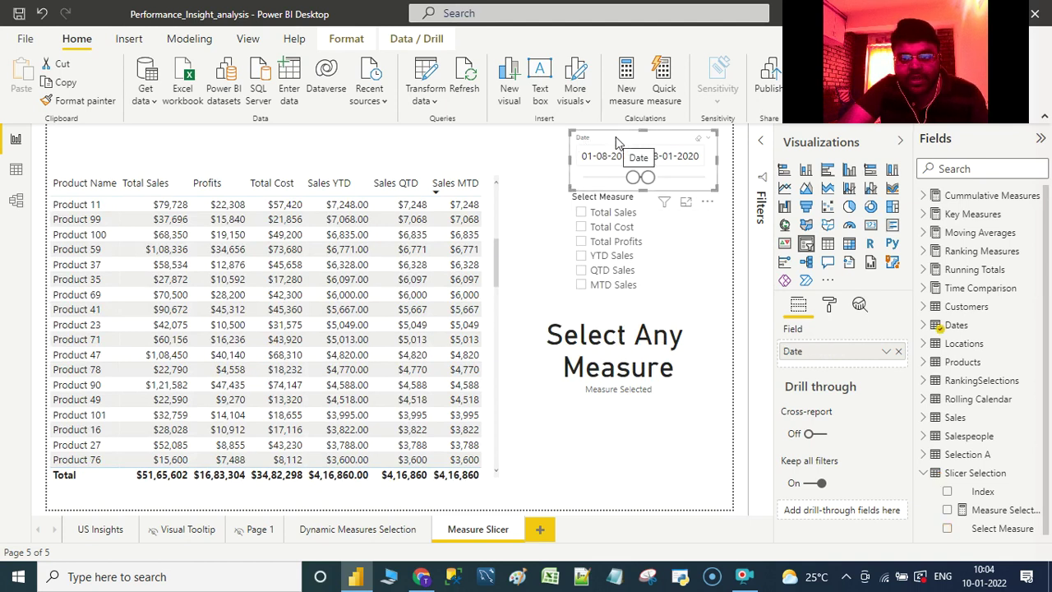
left_click(504, 148)
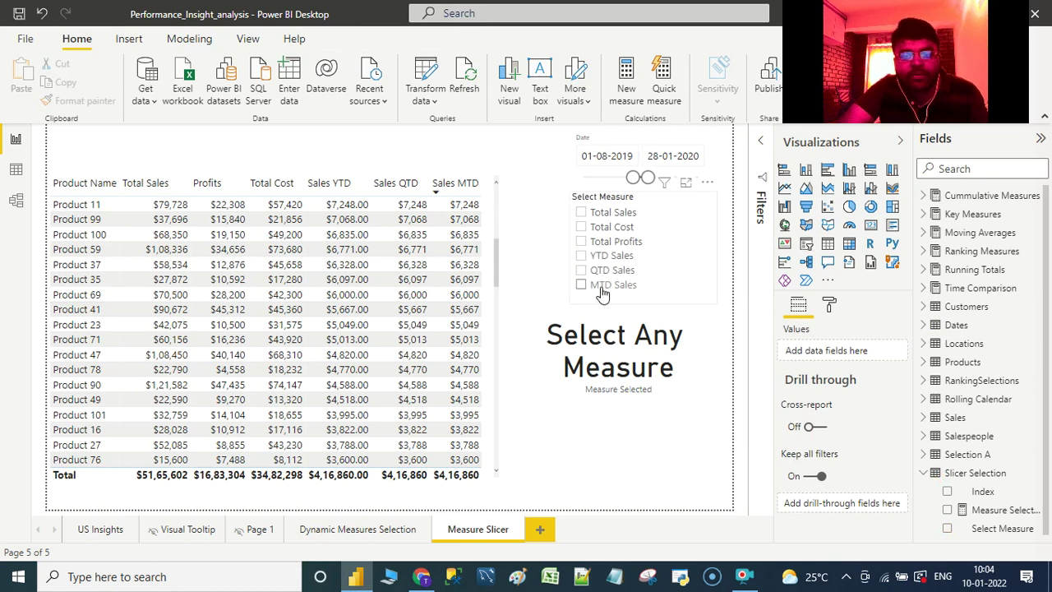
left_click(611, 136)
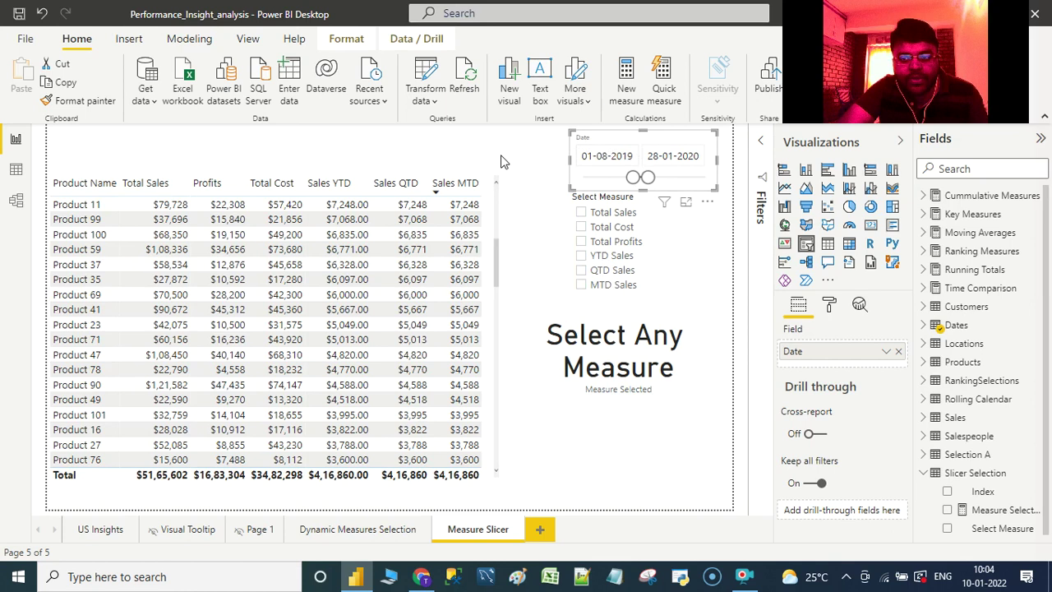
left_click(610, 331)
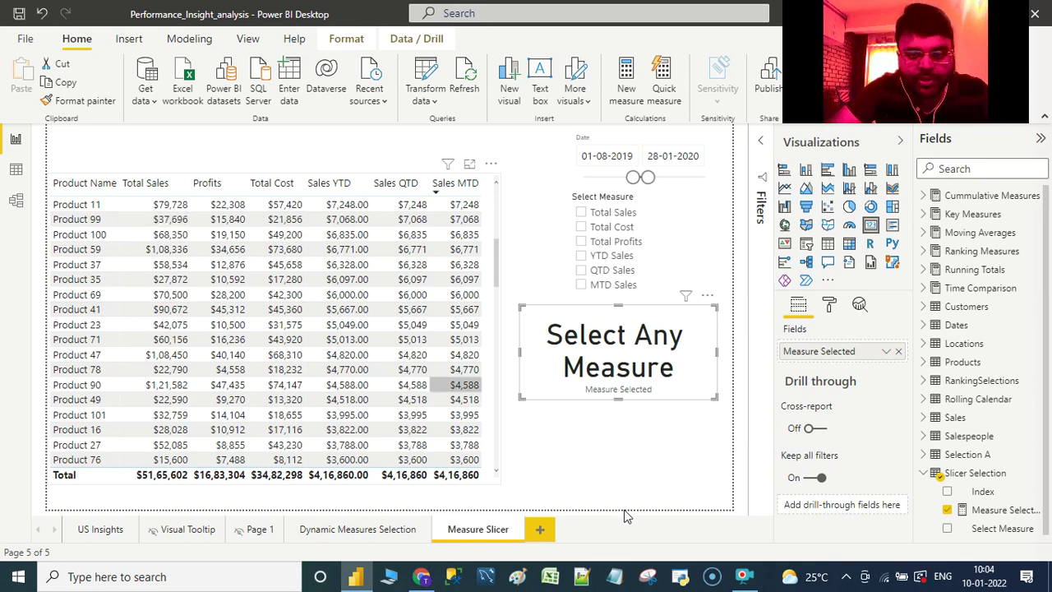
left_click(663, 460)
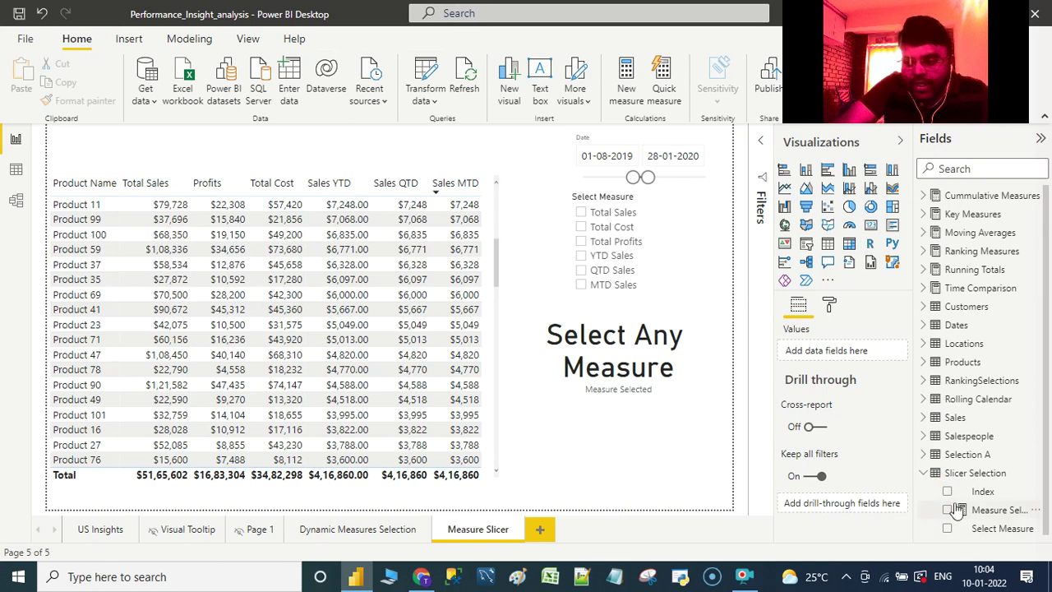
Step: Create a new measure named Selection in the Slicer Selection table and add several blank lines for its formula
left_click(991, 533)
right_click(988, 528)
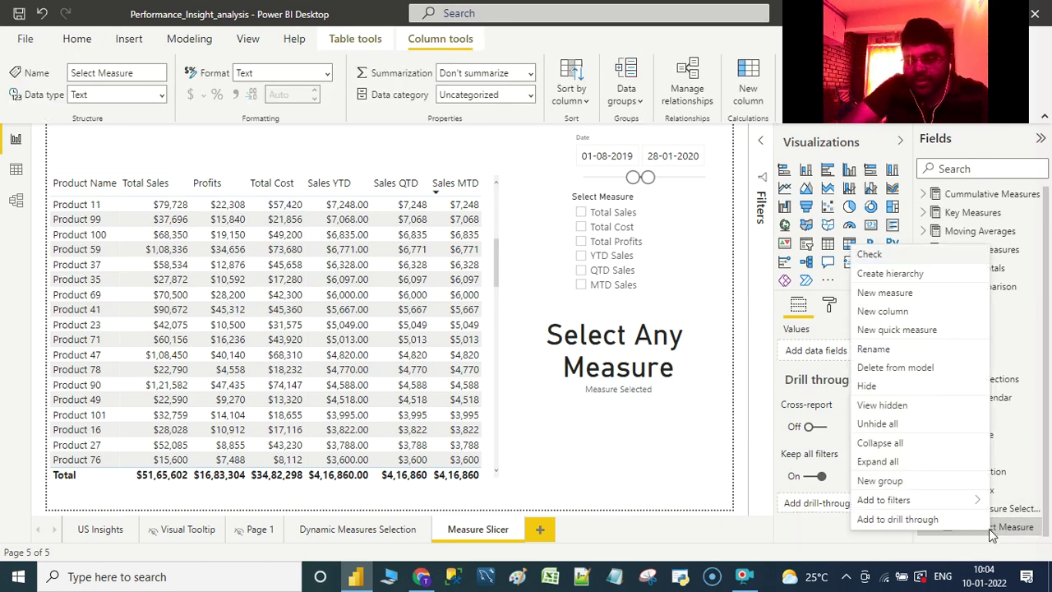
left_click(891, 292)
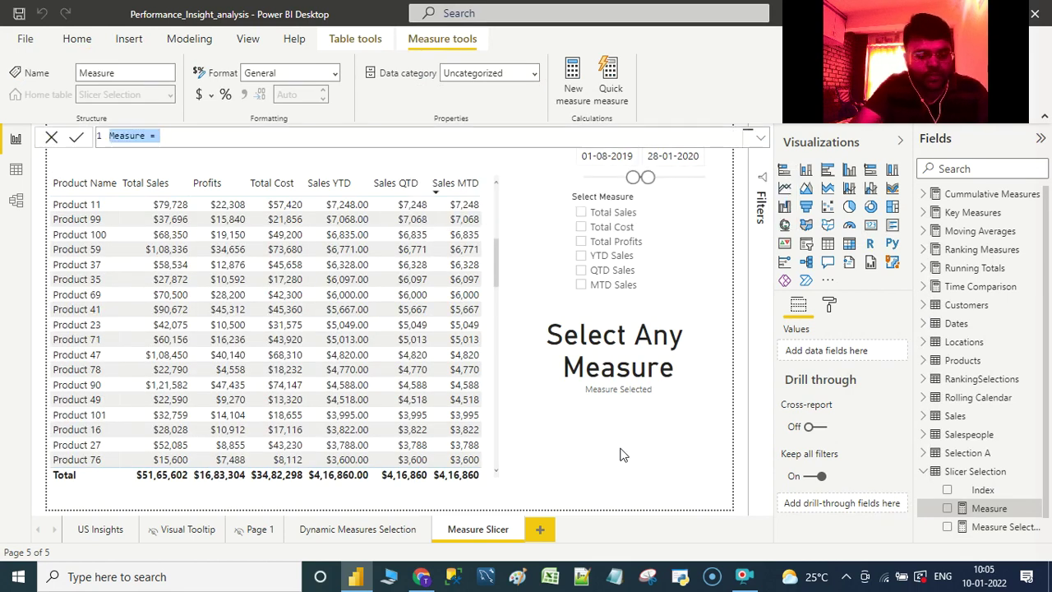
type("Selection")
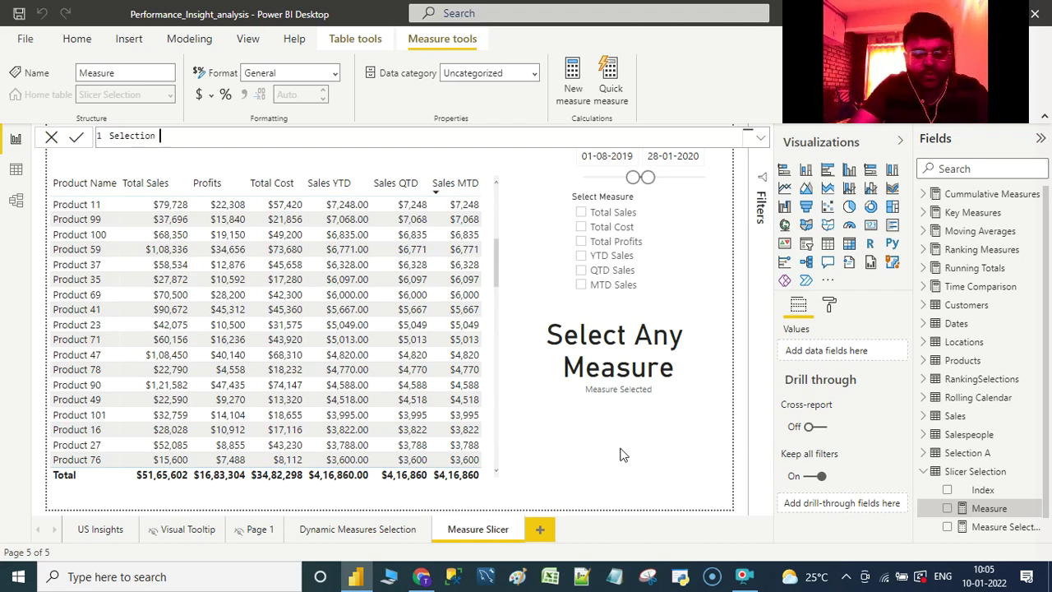
type(" =")
key("shift+Return")
key("shift+Return")
key("shift+Return")
key("shift+Return")
key("shift+Return")
key("shift+Return")
key("shift+Return")
key("shift+Return")
key("shift+Return")
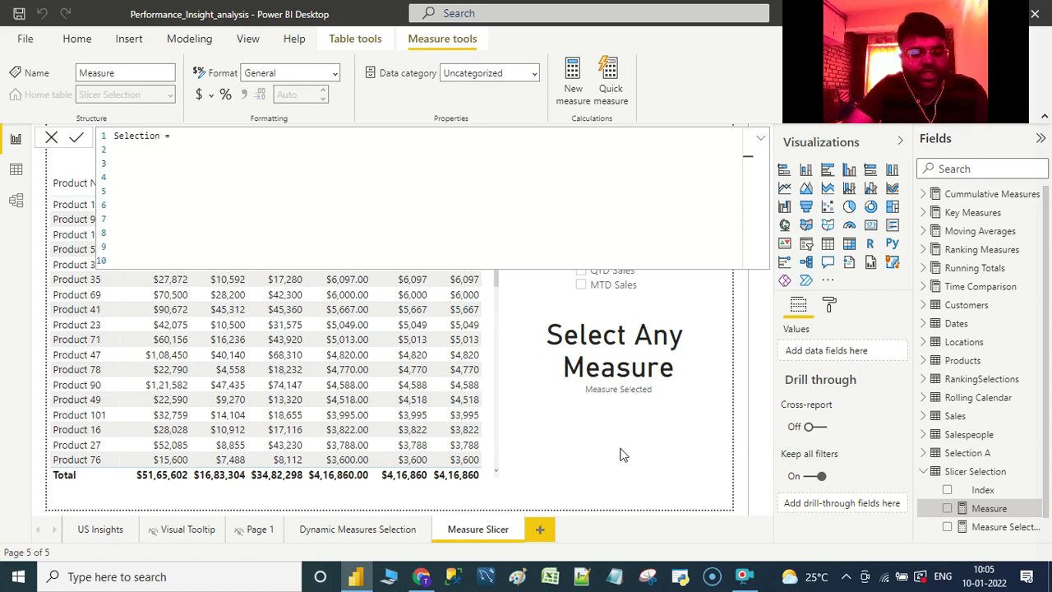
Step: Start the Selection formula with a SWITCH function that uses TRUE() as its expression, on a separate line
type("Sw")
type("CH")
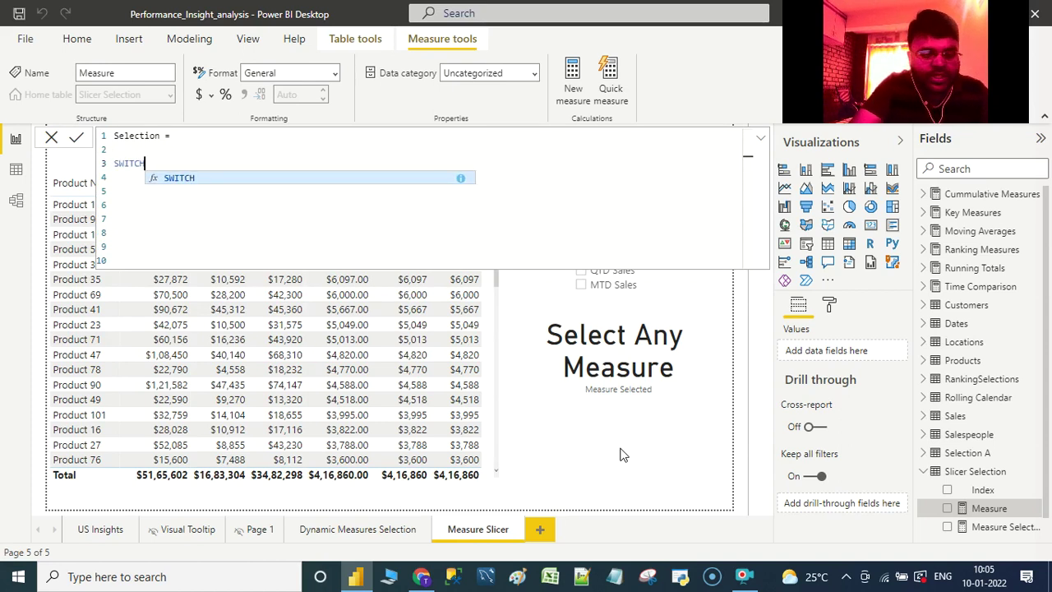
type("(")
key("shift+Return")
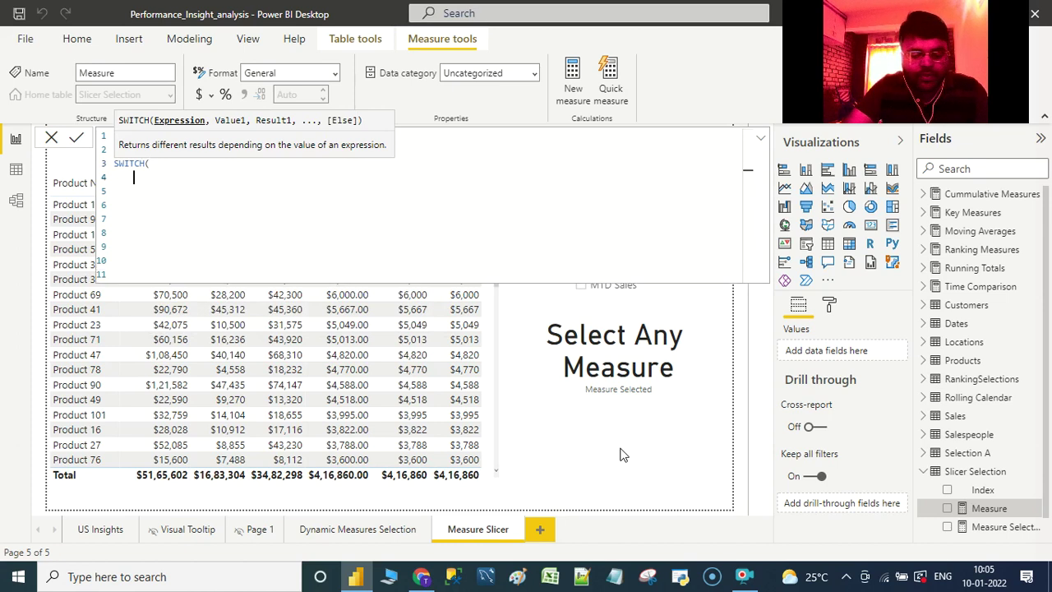
type("TR")
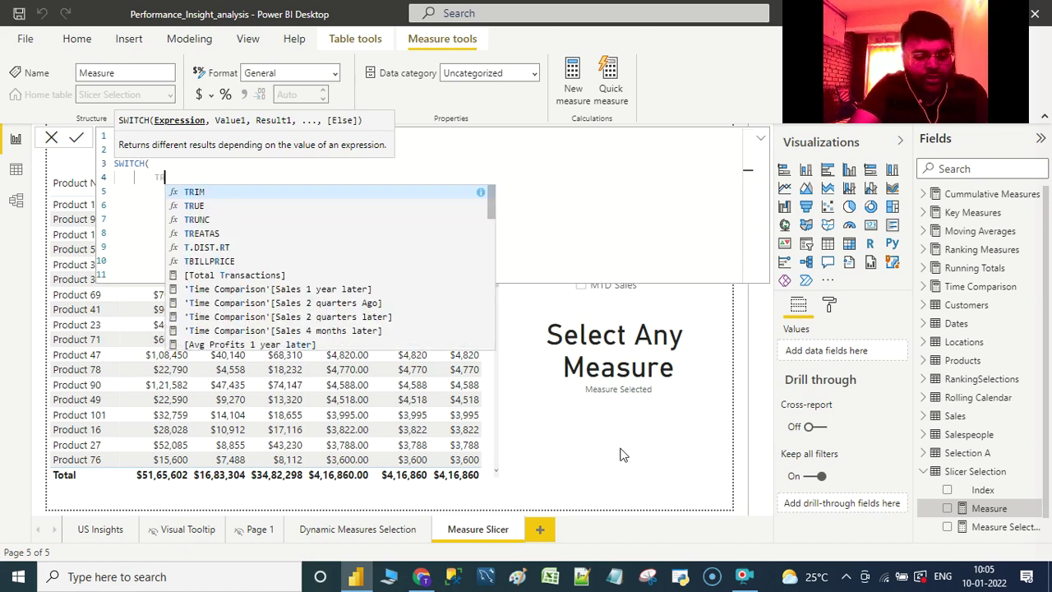
type("UE()")
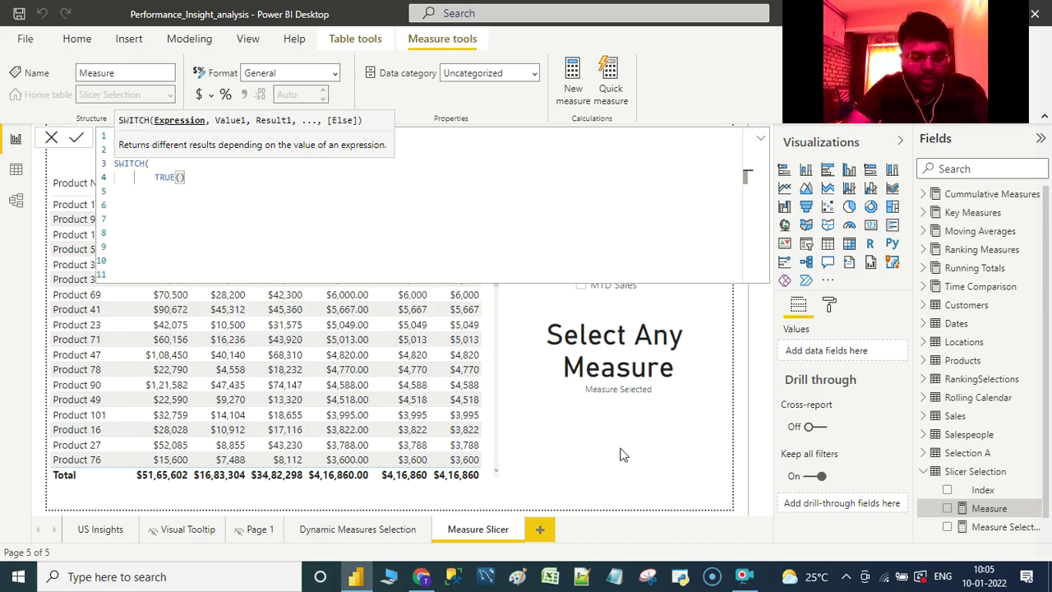
type(",")
key("shift+Return")
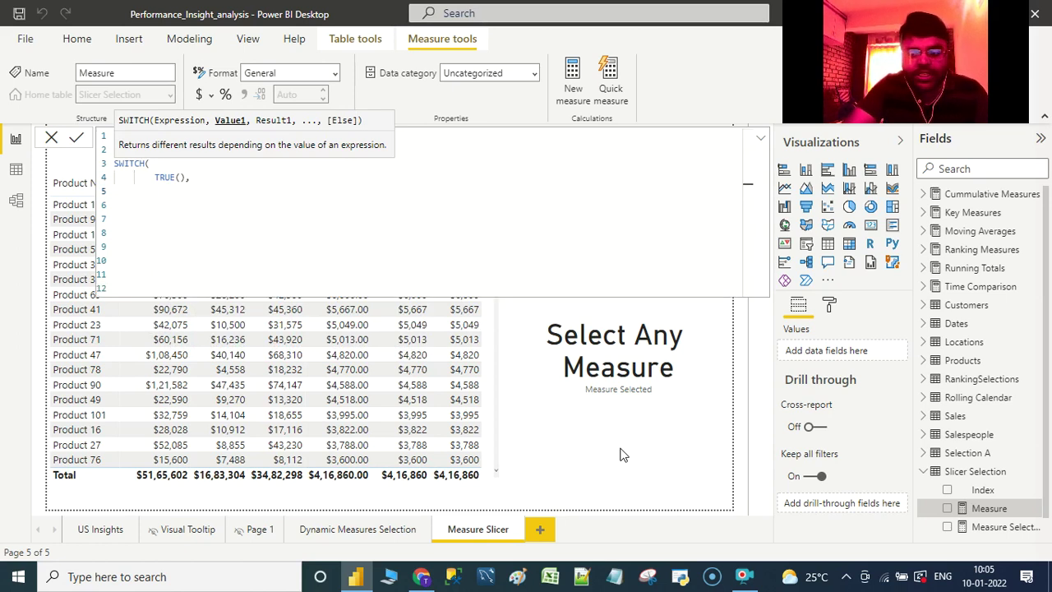
Step: Add the first SWITCH condition, [Measure Selected] = "Total Sales", on its own line and open its result reference
type("Meas")
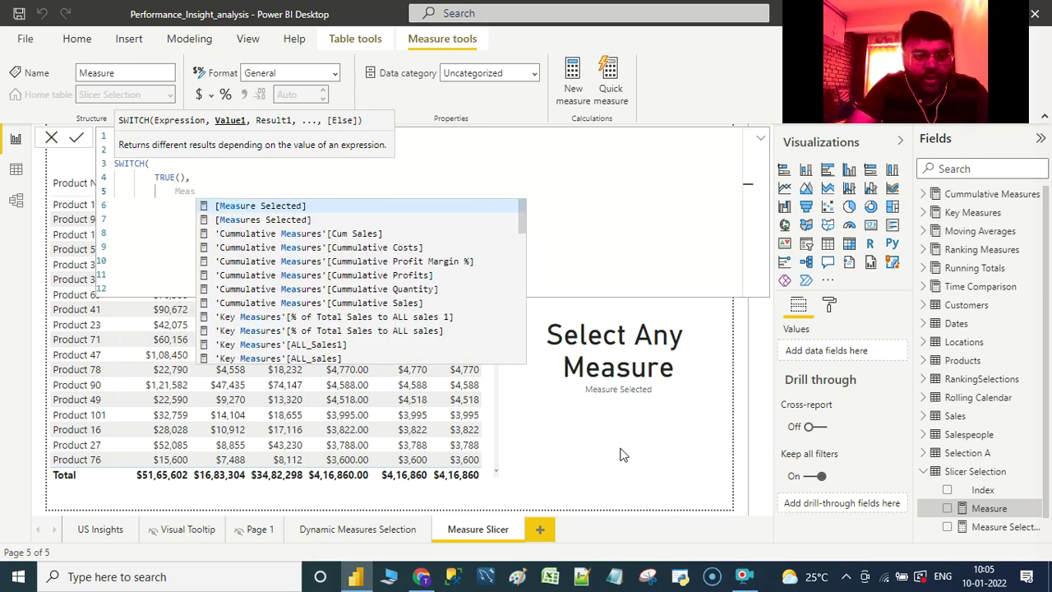
key("Escape")
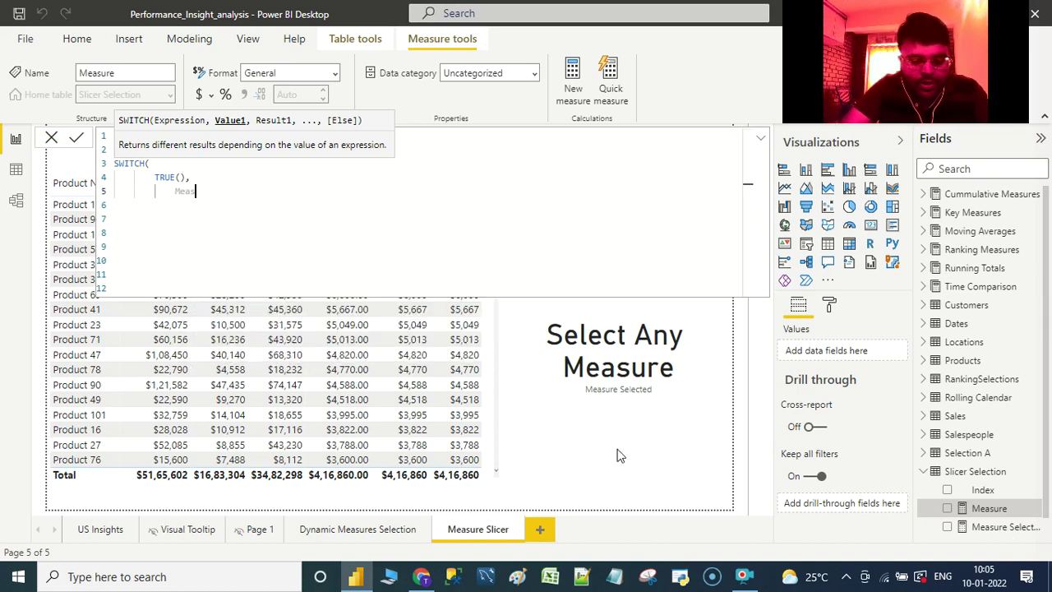
key("ctrl+space")
key("Tab")
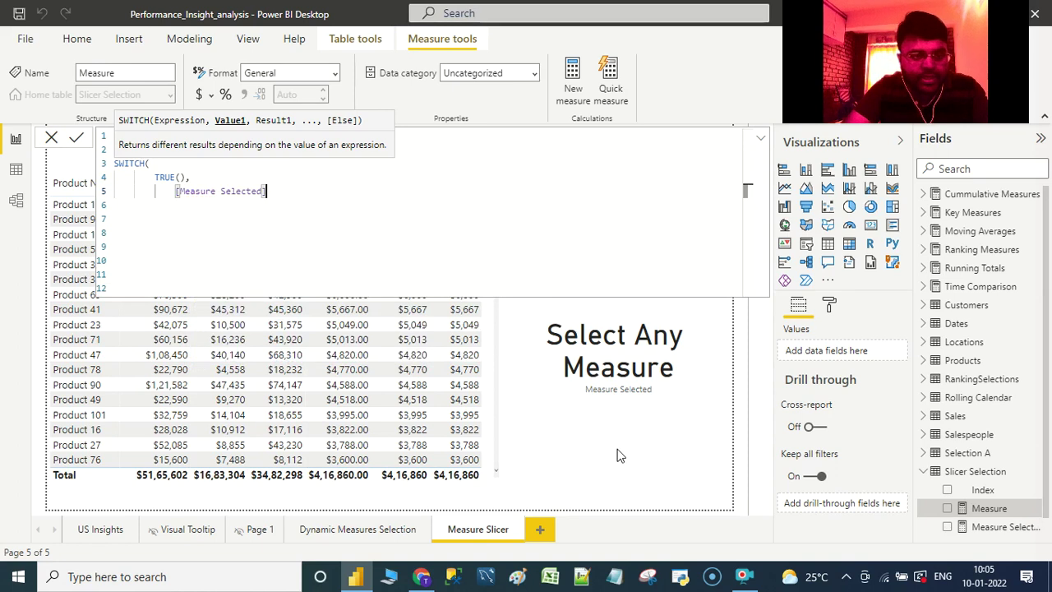
type("=")
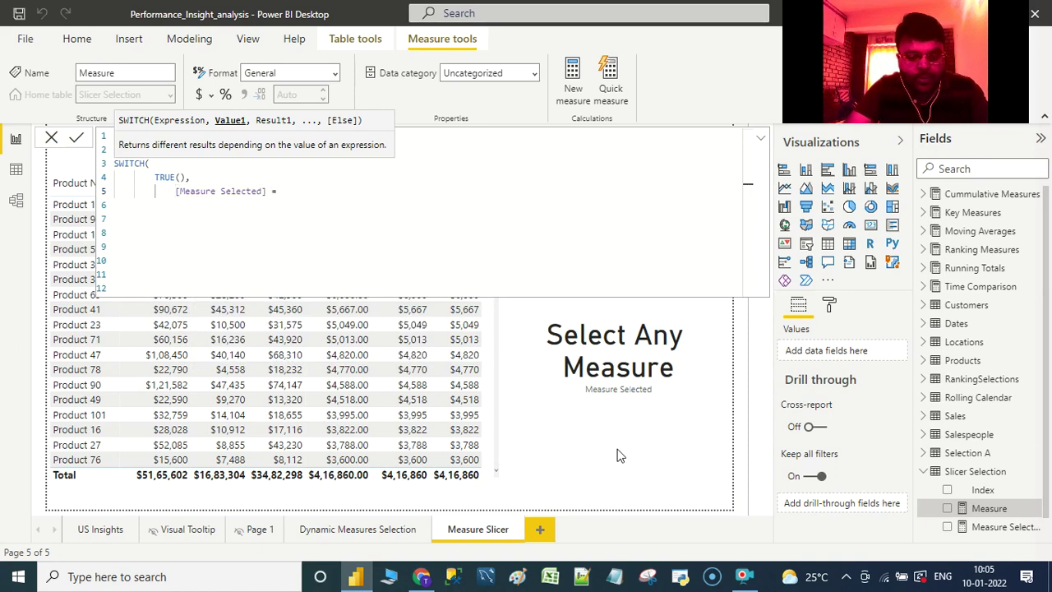
type(" \"\"")
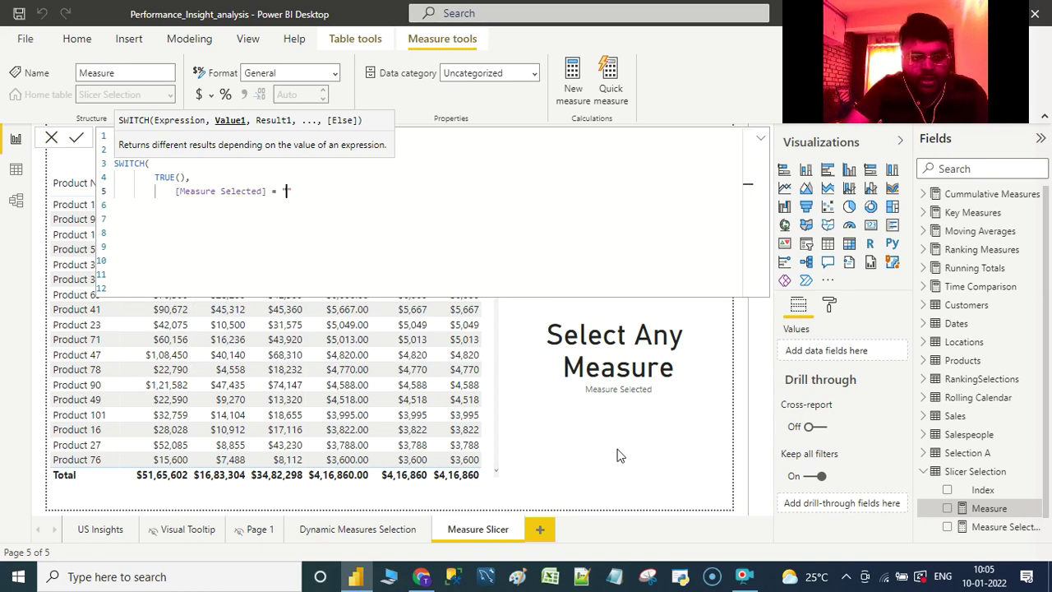
type("Total Sales, [")
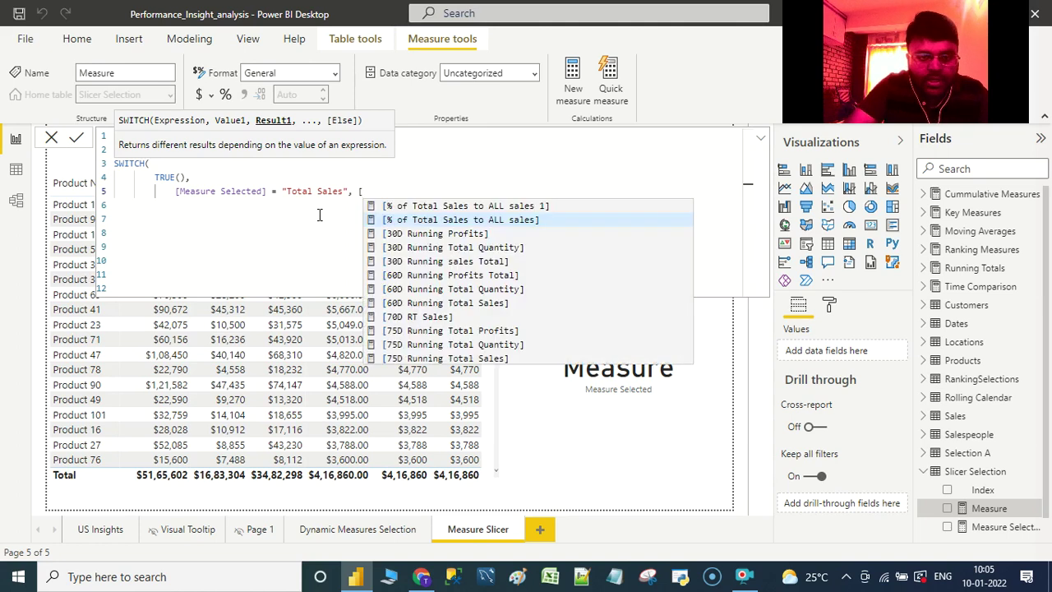
Step: Return the [Total Sales] measure for the "Total Sales" condition and begin a new line for the next condition
type("Total sa")
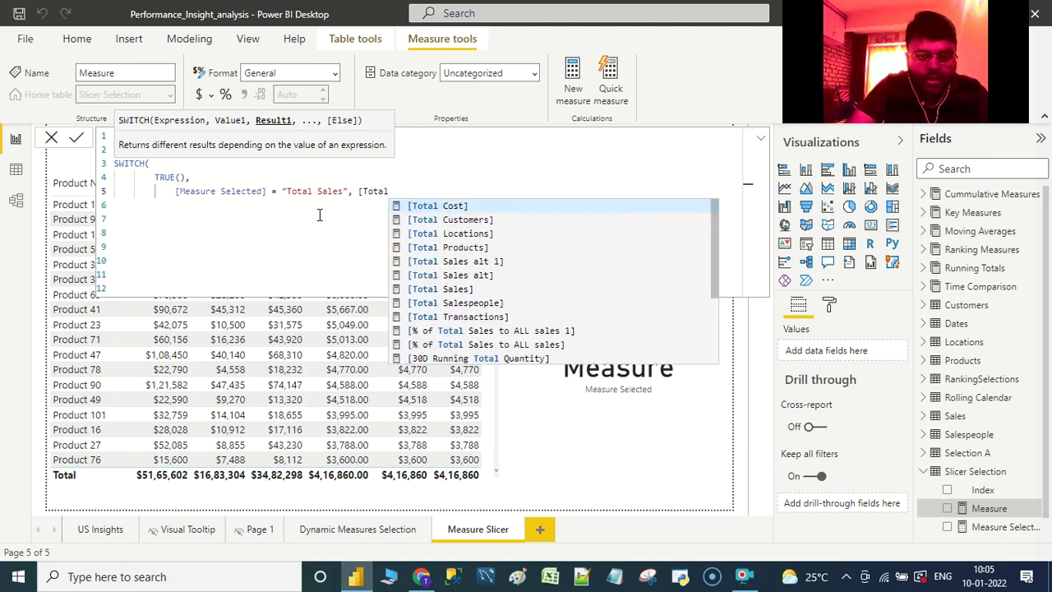
key("Down")
key("Down")
key("Tab")
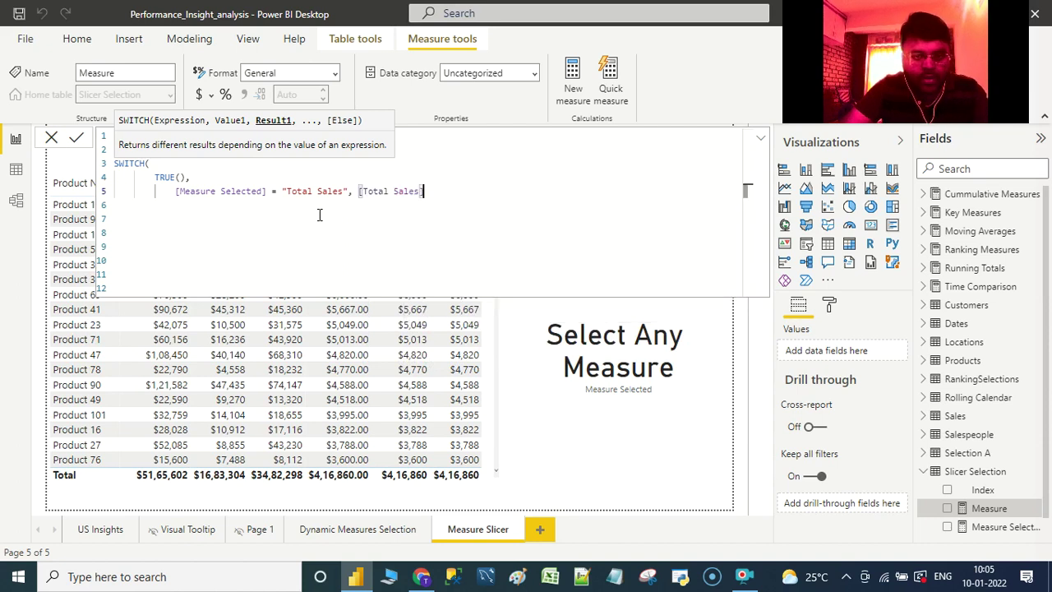
type(",")
key("shift+Return")
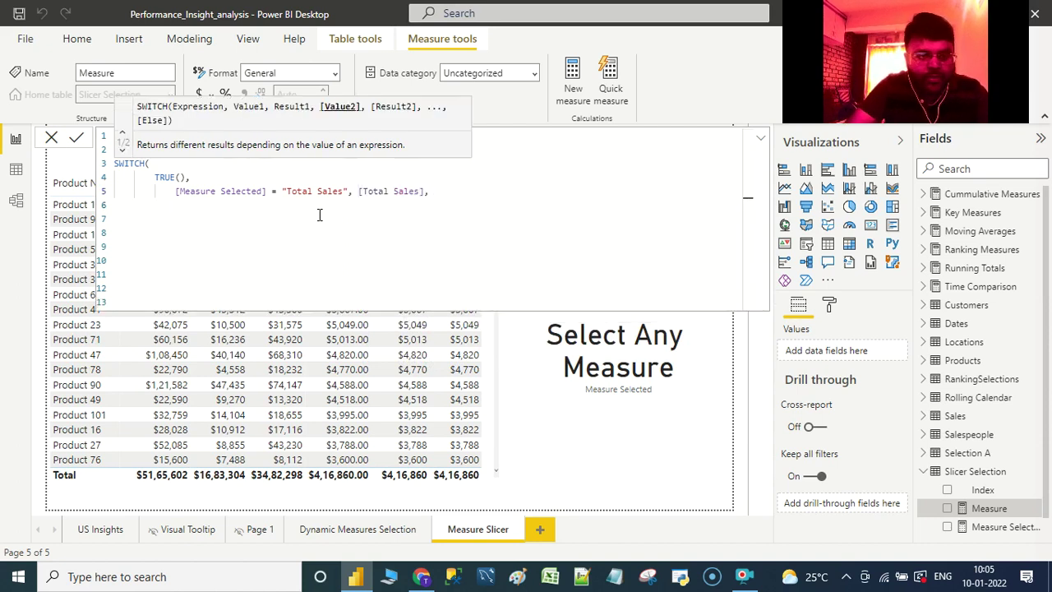
Step: Add a second SWITCH condition, [Measure Selected] = "Total Cost", that returns the [Total Cost] measure
type("[Meas")
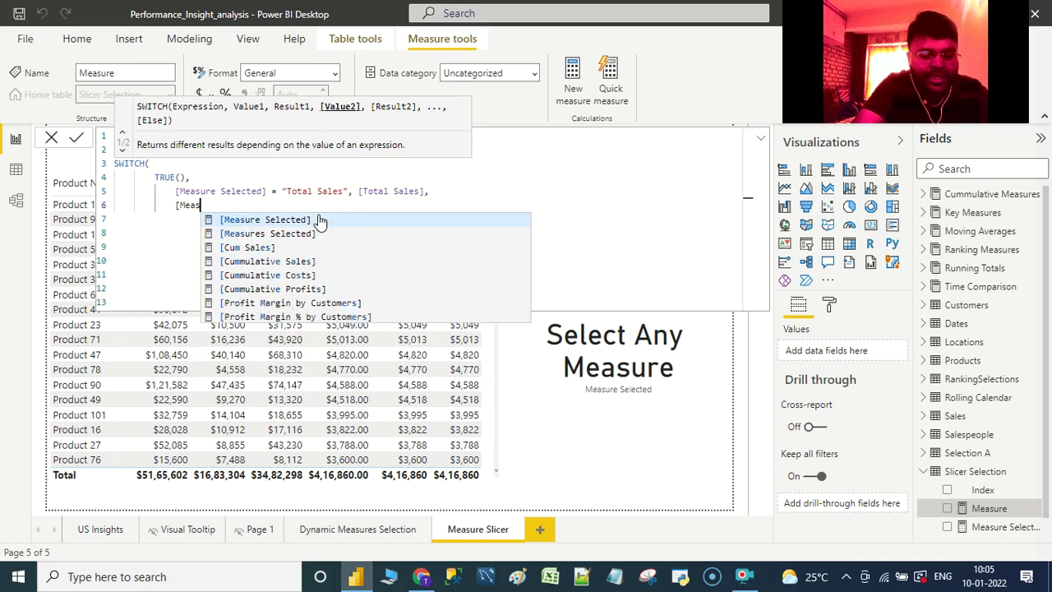
type("ure")
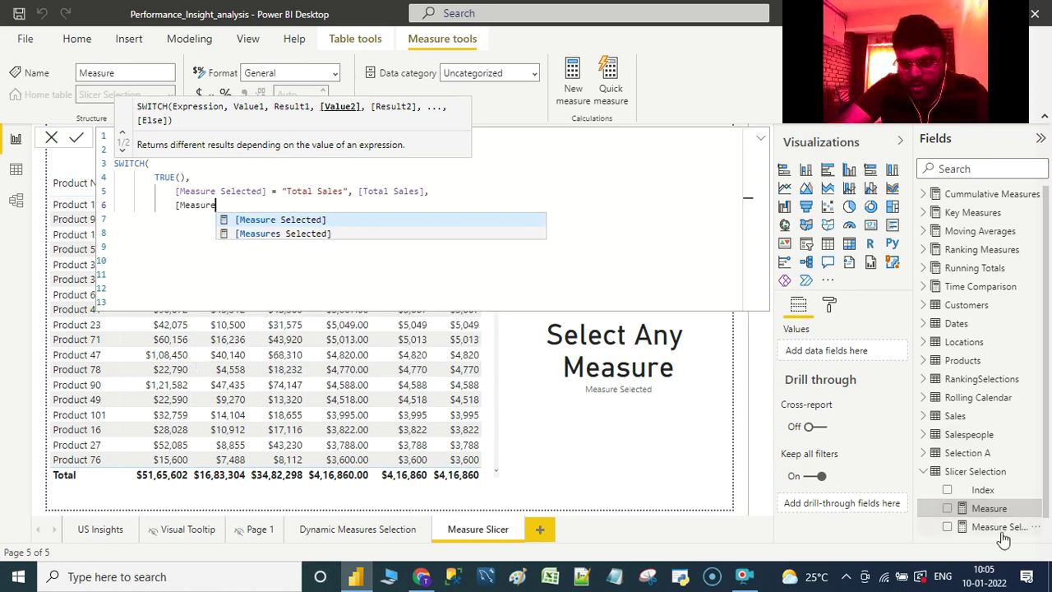
key("Tab")
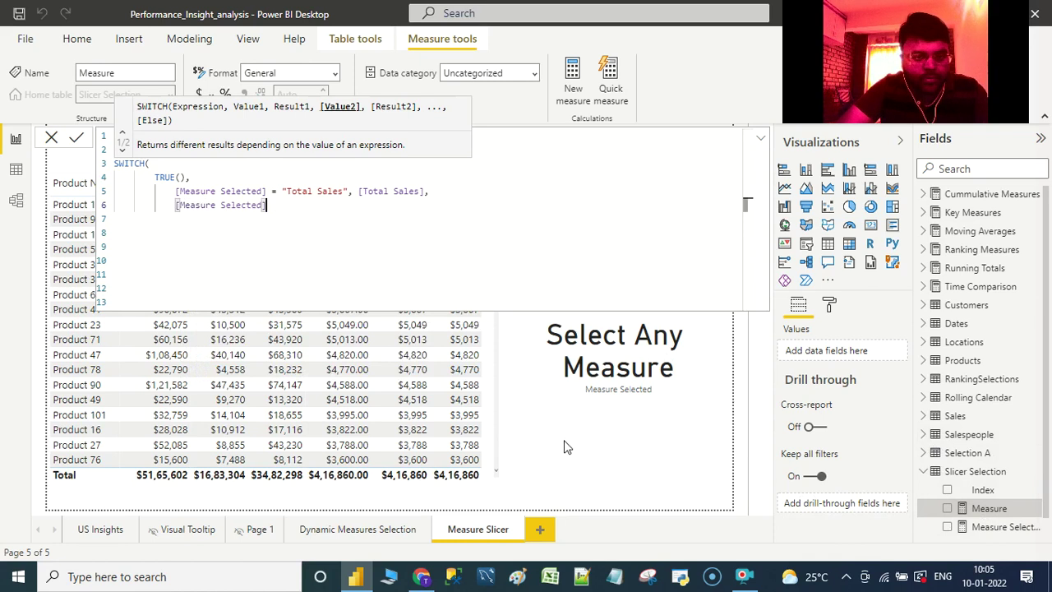
type("= \"Total C")
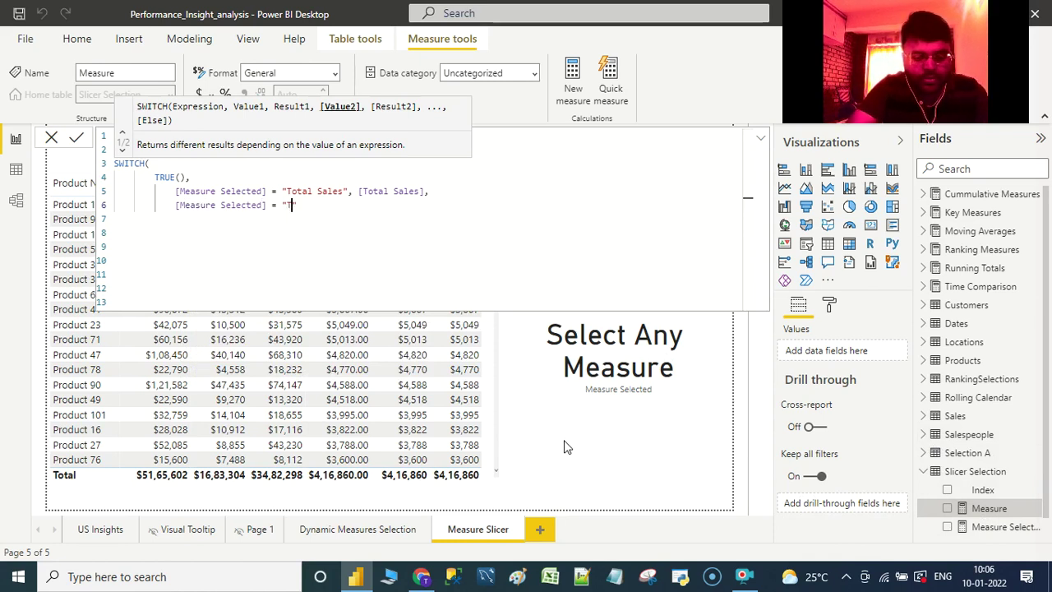
type("ost")
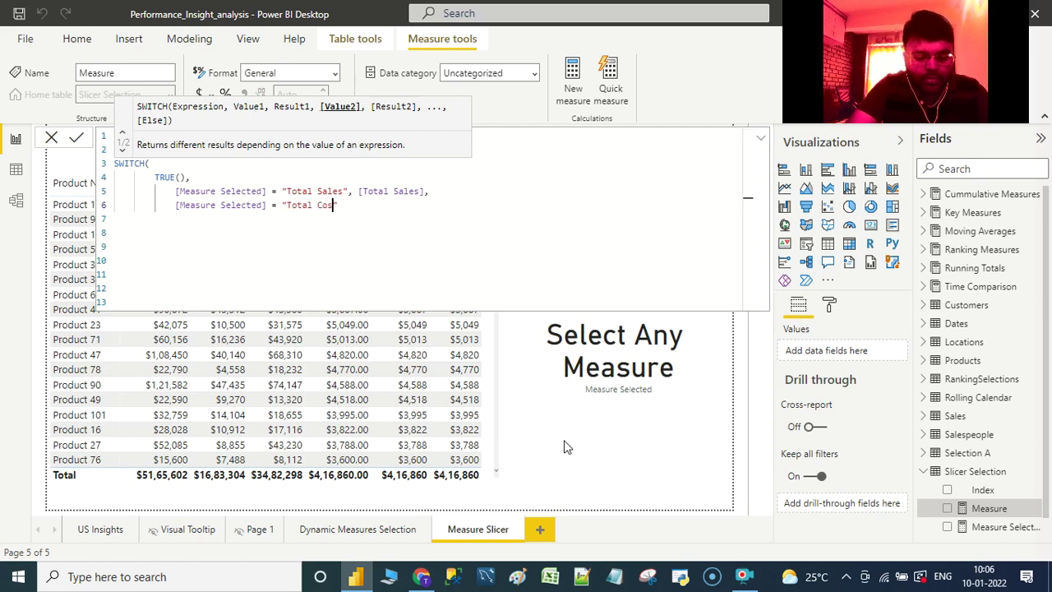
type("\",")
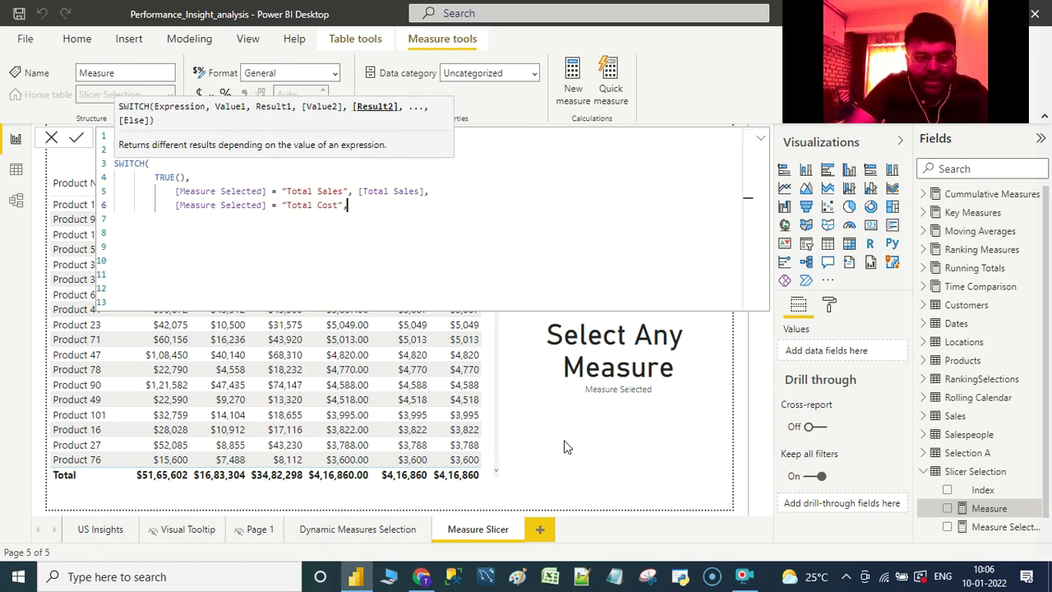
type(" [Total")
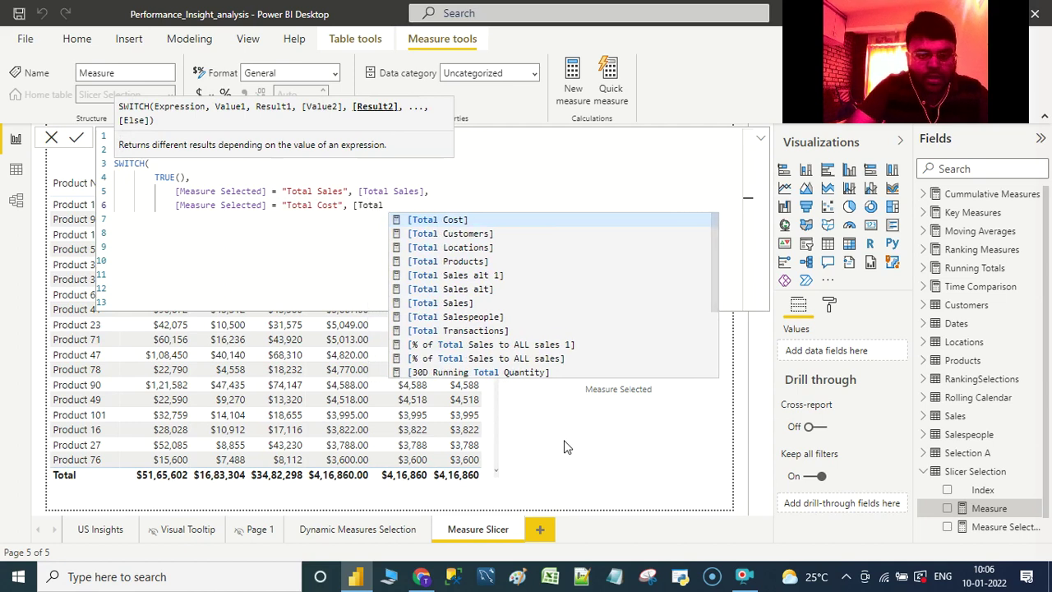
key("Tab")
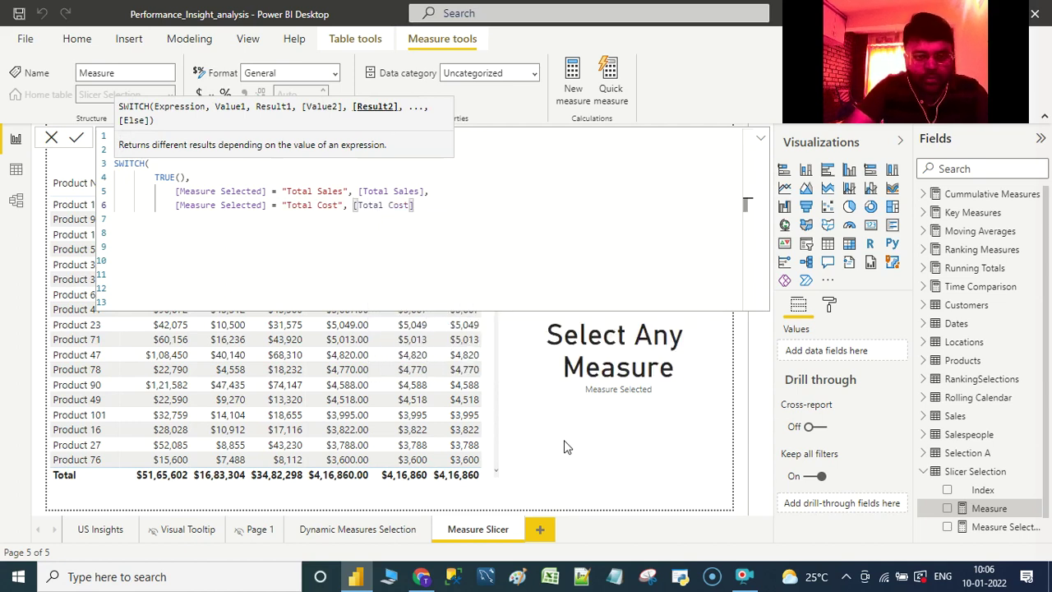
type(",")
key("shift+Return")
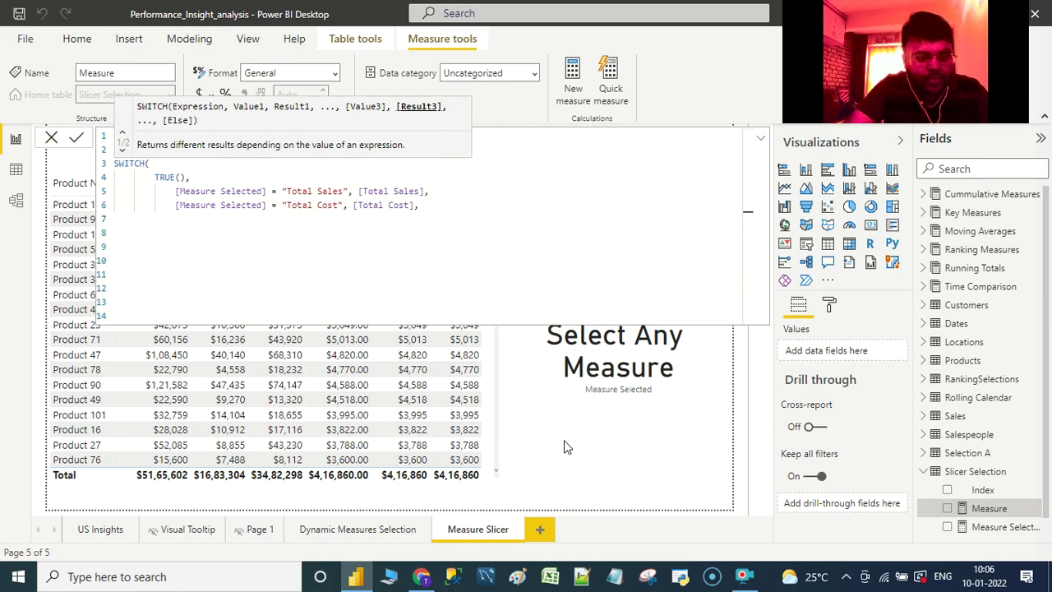
Step: Add a third SWITCH condition, [Measure Selected] = "Total Profits", and open its result reference
type("[Measure")
key("Tab")
type("= \"")
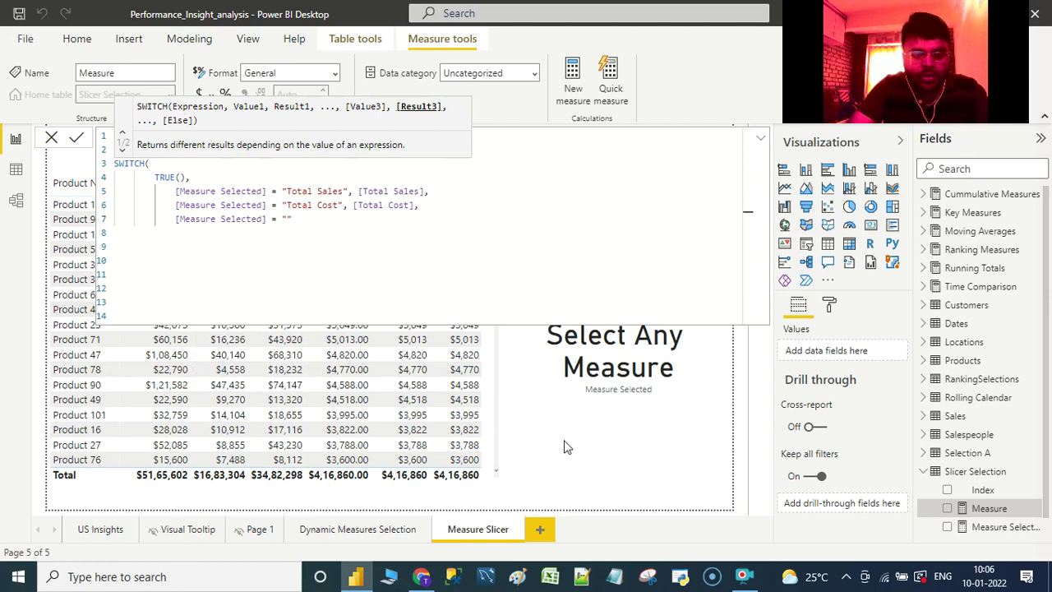
type("Toatl")
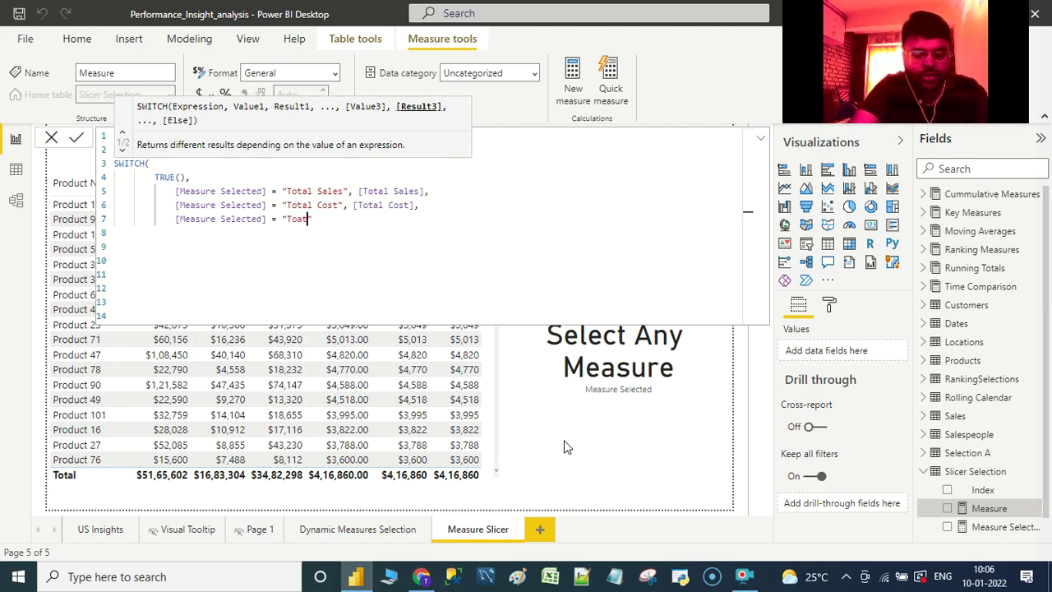
key("BackSpace")
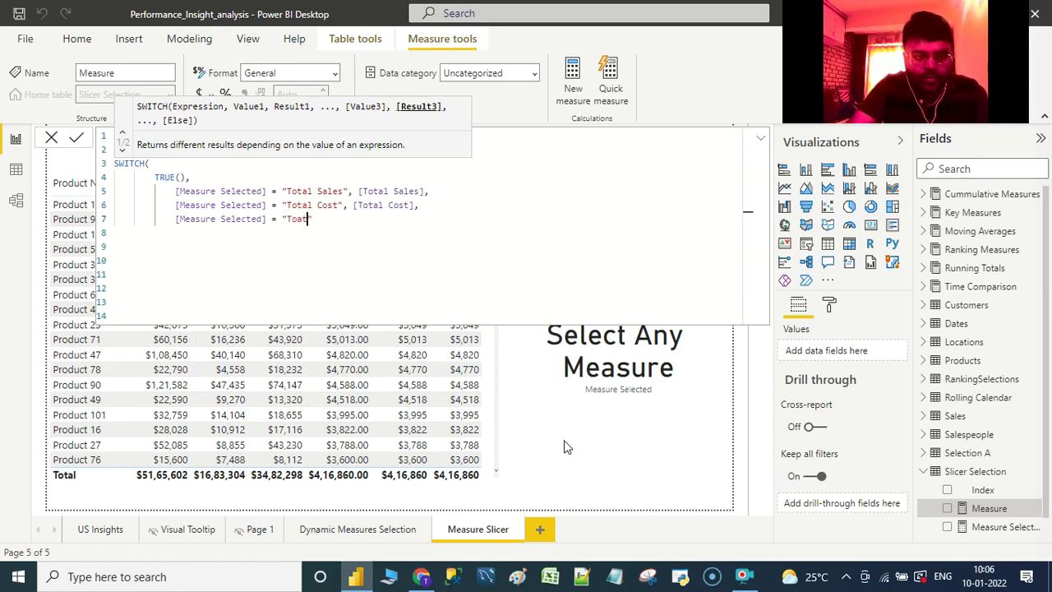
key("BackSpace")
key("BackSpace")
type("tal ")
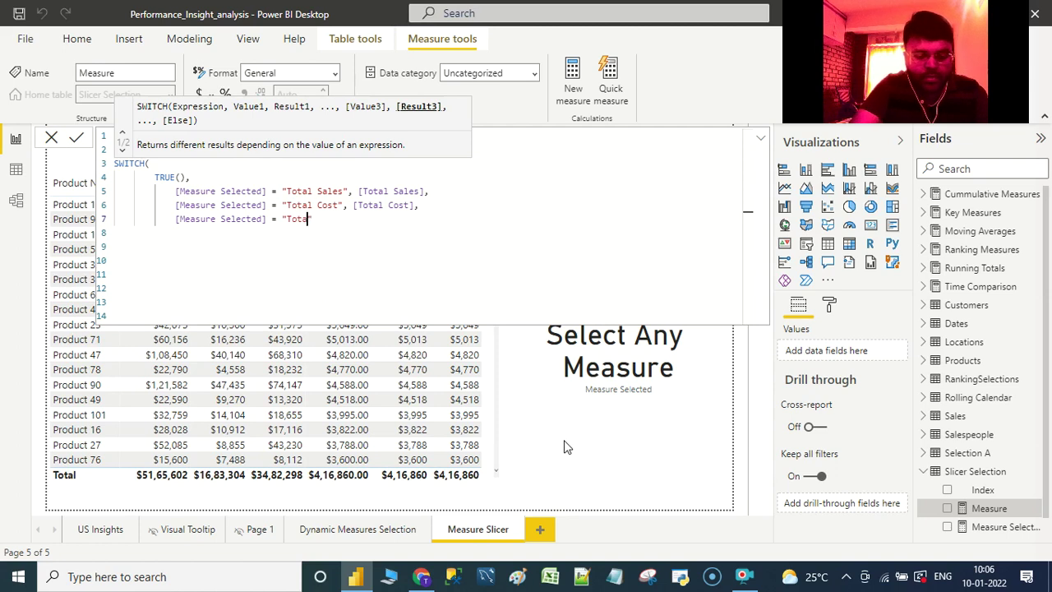
type("Profit")
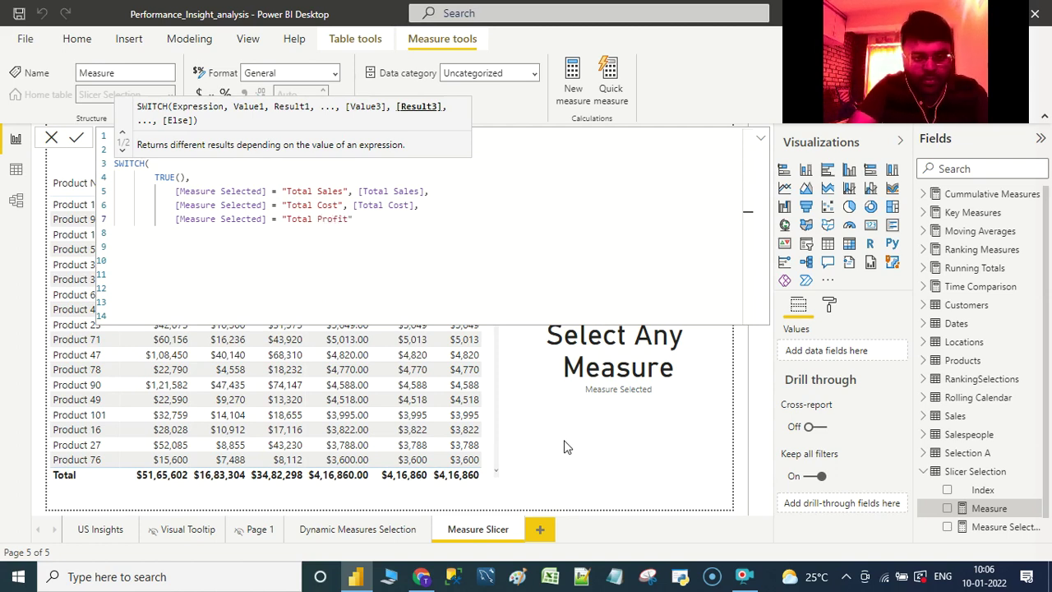
type("s\"")
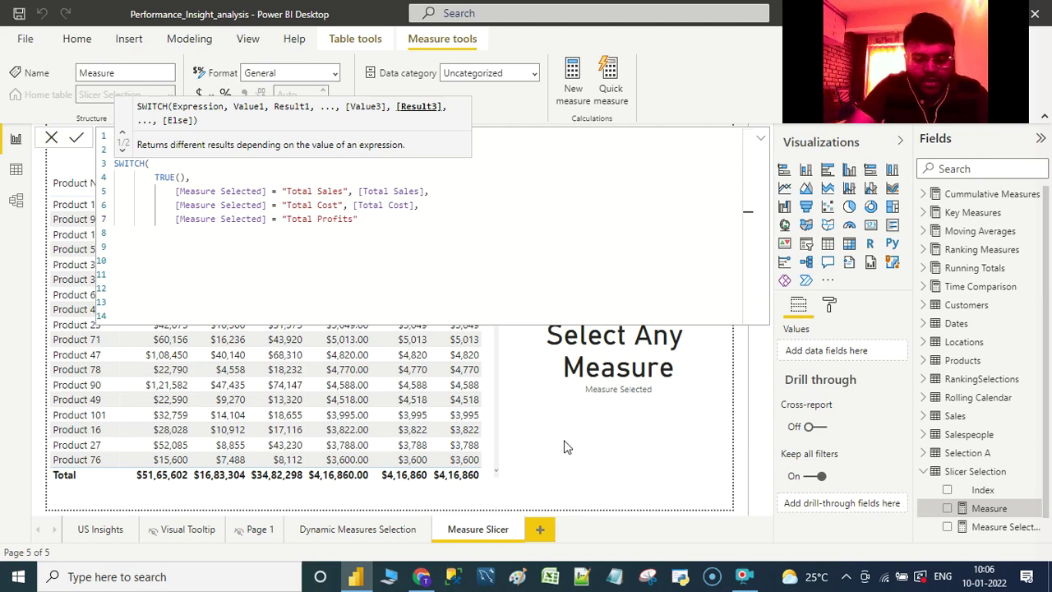
type(", [T")
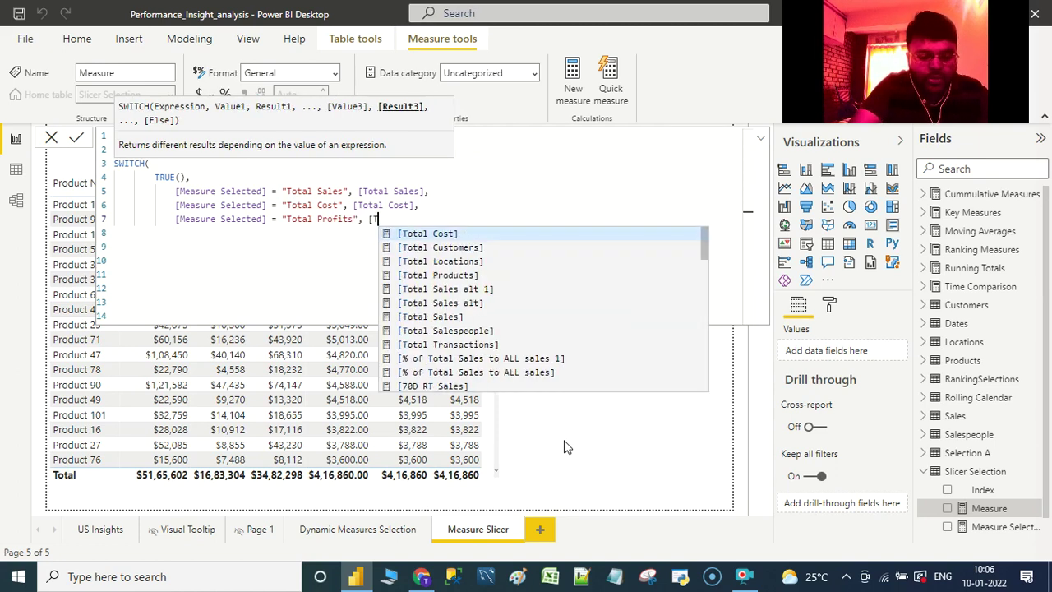
type("otal pro")
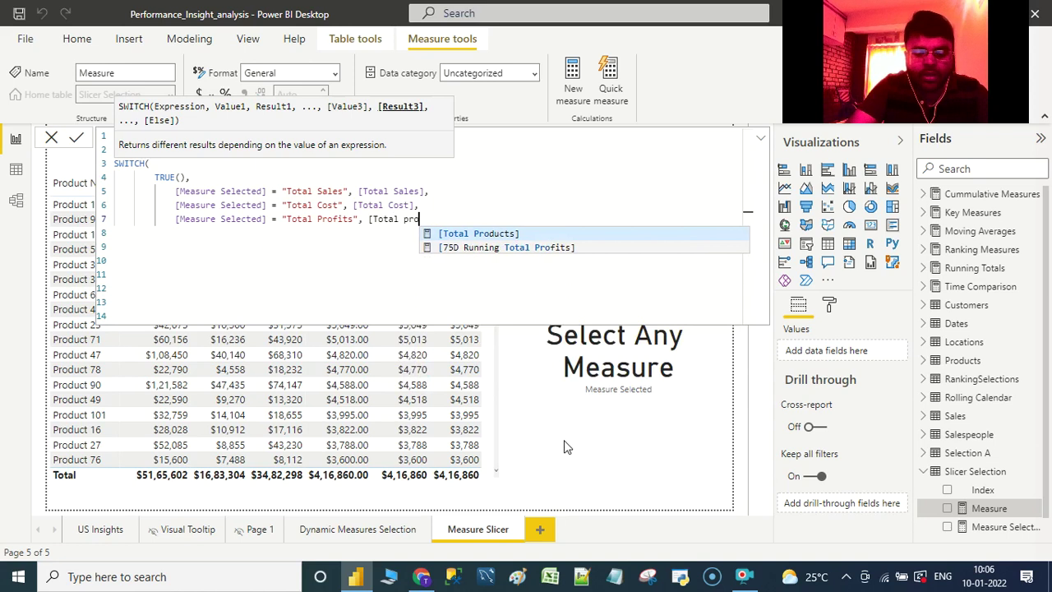
type("fi")
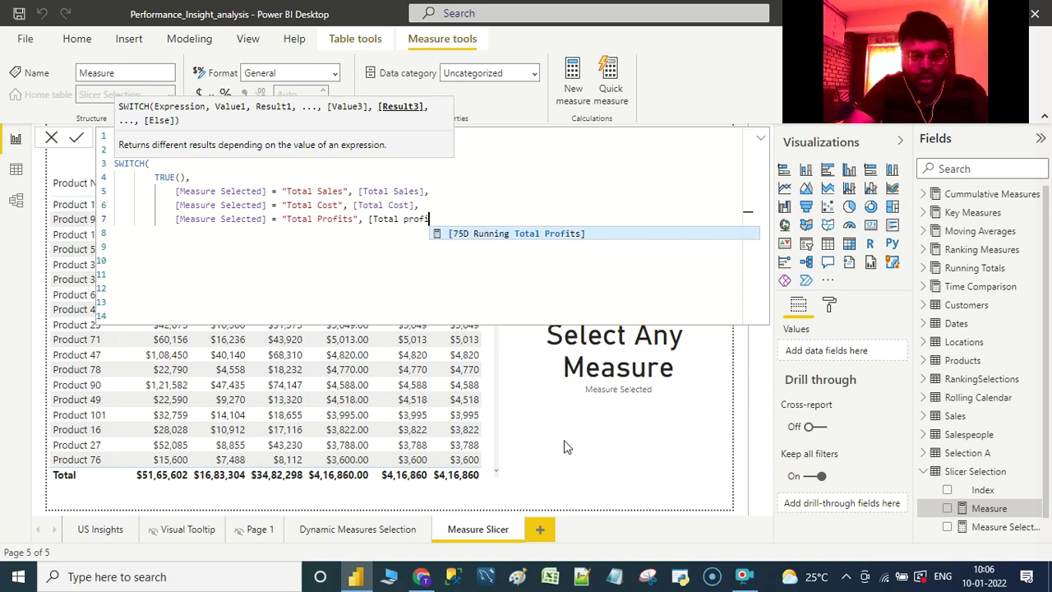
key("BackSpace")
key("BackSpace")
key("BackSpace")
key("BackSpace")
key("BackSpace")
key("BackSpace")
key("BackSpace")
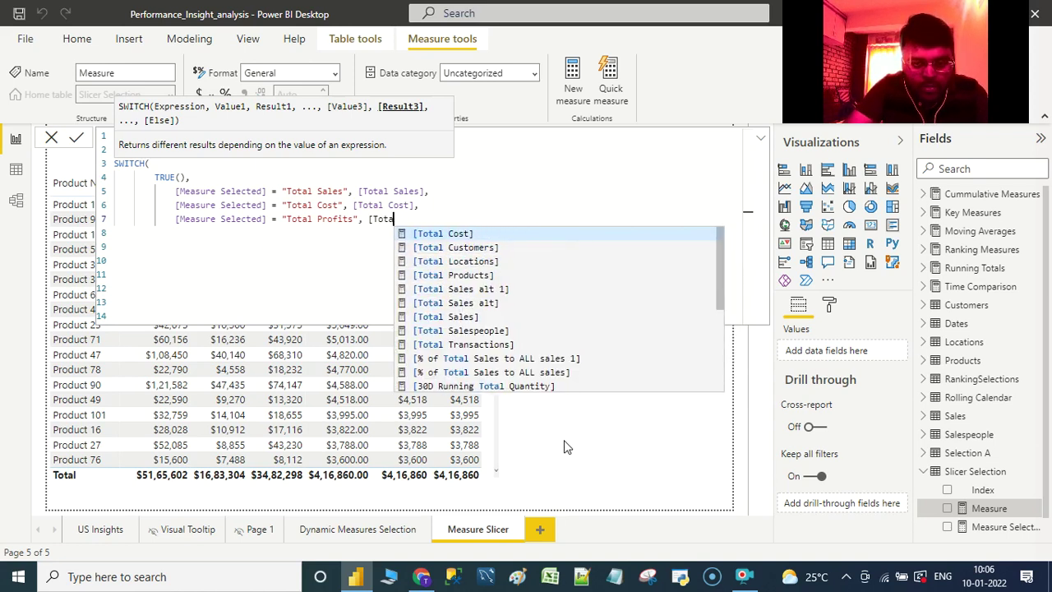
key("BackSpace")
key("BackSpace")
key("BackSpace")
key("BackSpace")
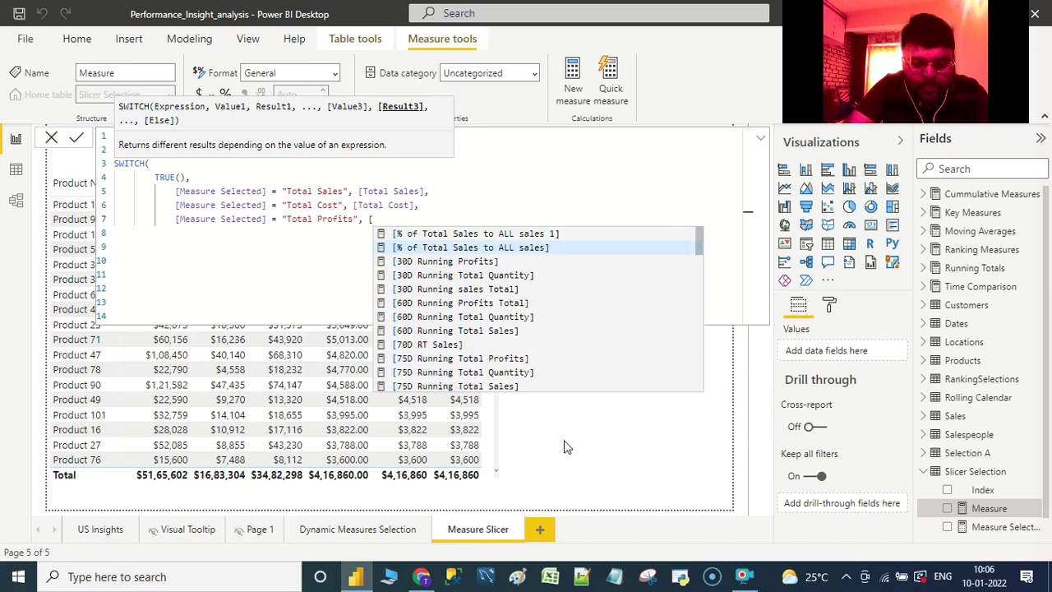
Step: Return the [Profits] measure for the "Total Profits" condition and begin a new line
type("pr")
key("Down")
key("Down")
key("Down")
key("Down")
key("Tab")
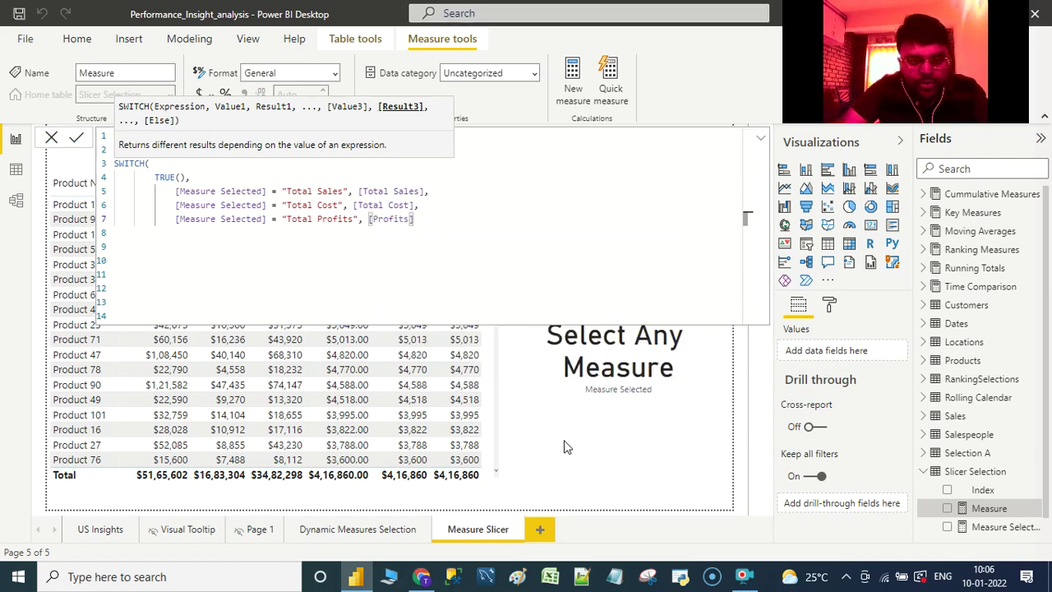
type(",")
key("shift+Return")
Step: Add a fourth SWITCH condition, [Measure Selected] = "YTD Sales", followed by a comma for its result
type("M")
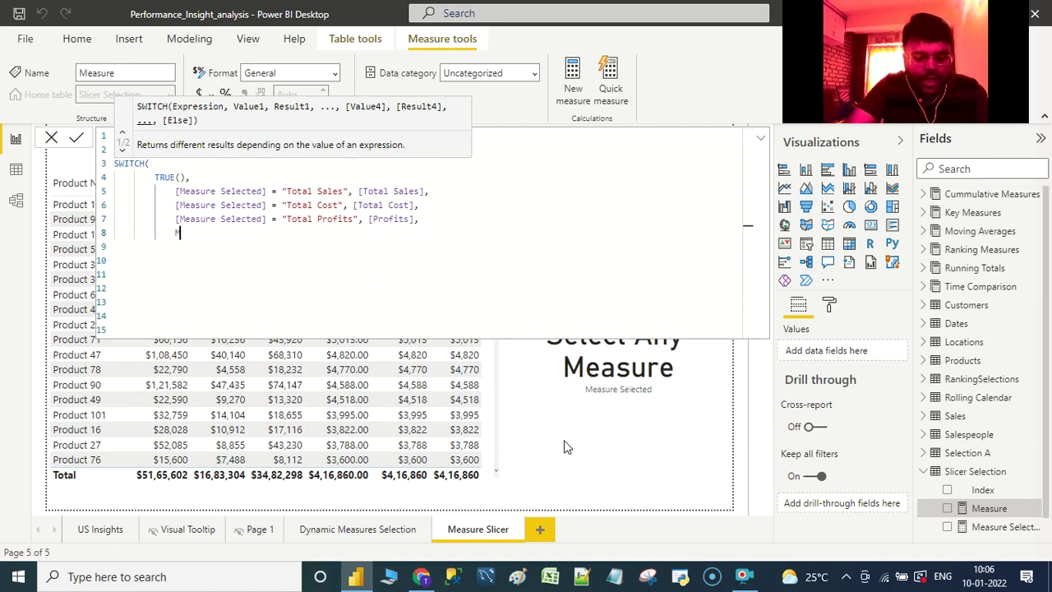
type("easure")
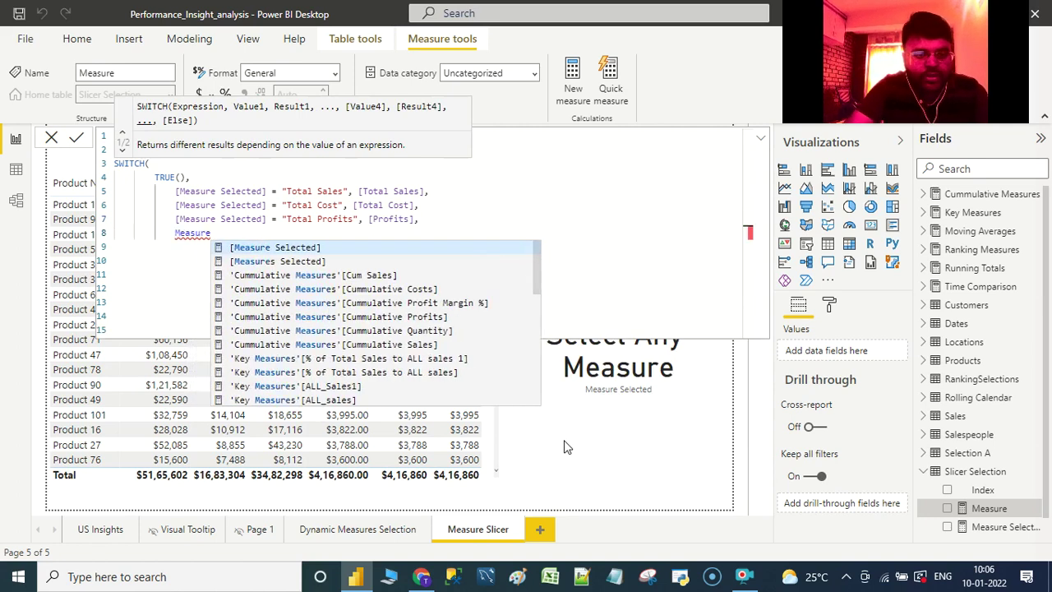
key("Tab")
type("=")
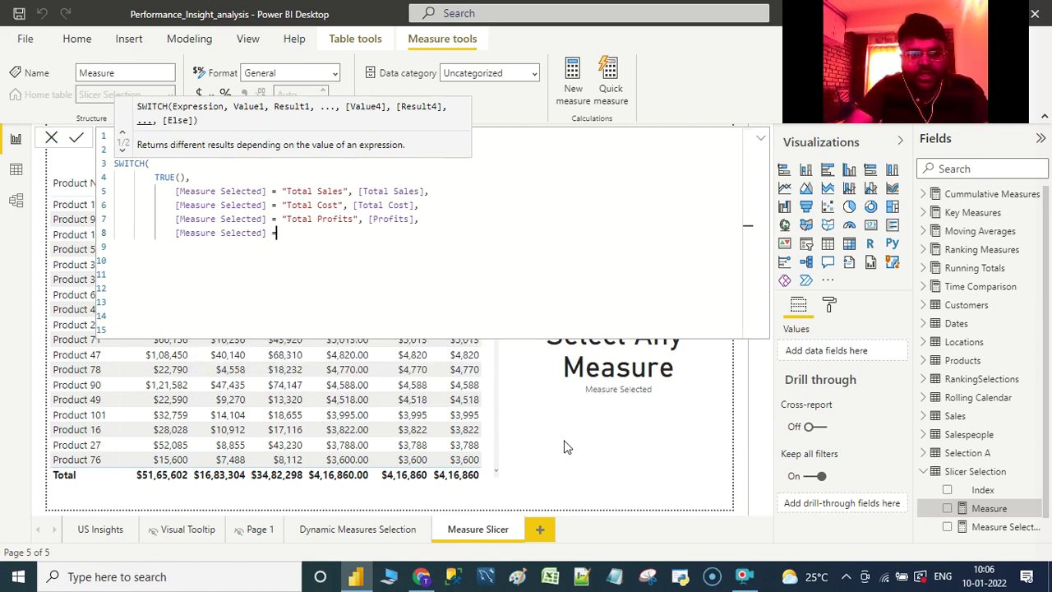
type(" \"\"YTD Sa")
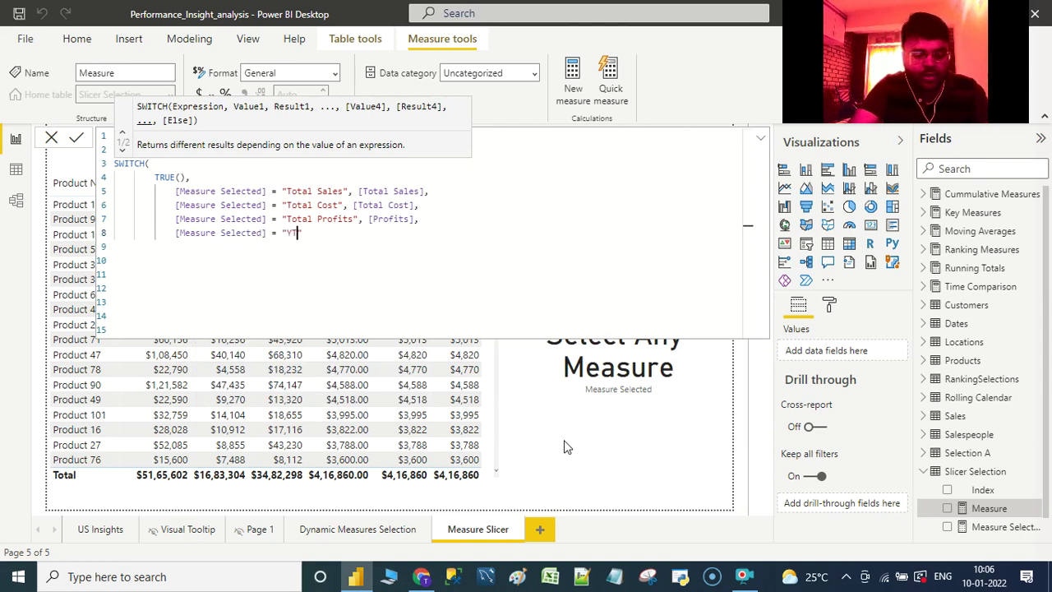
type("les\", ")
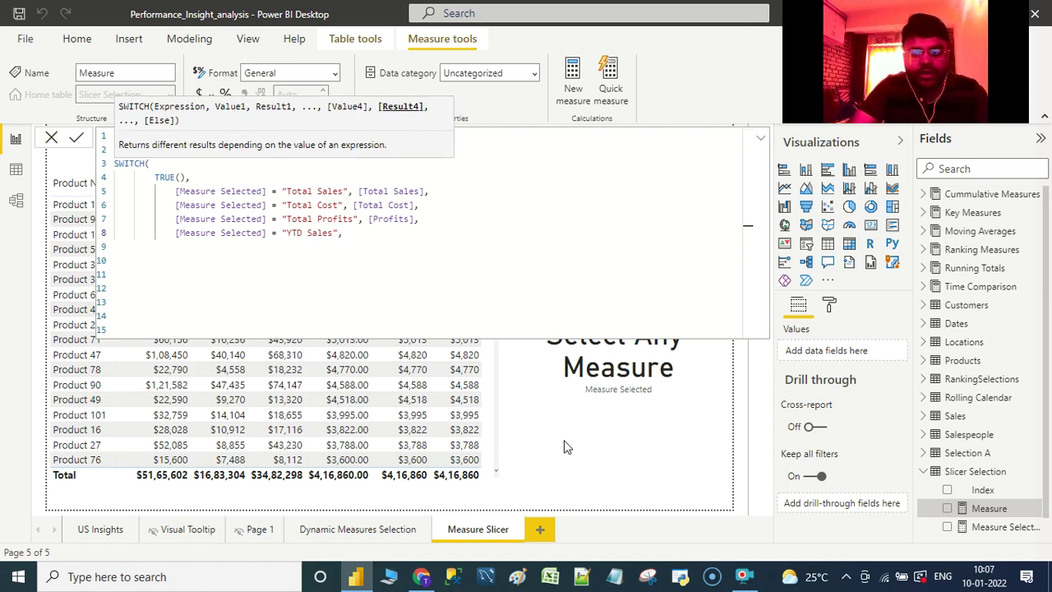
type("Sales")
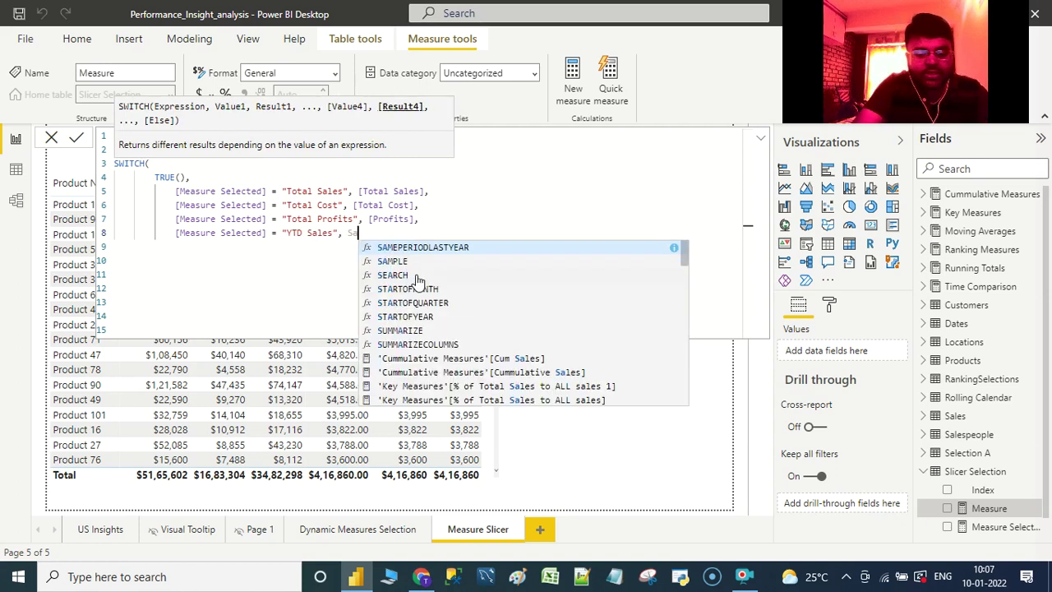
type(" YTD")
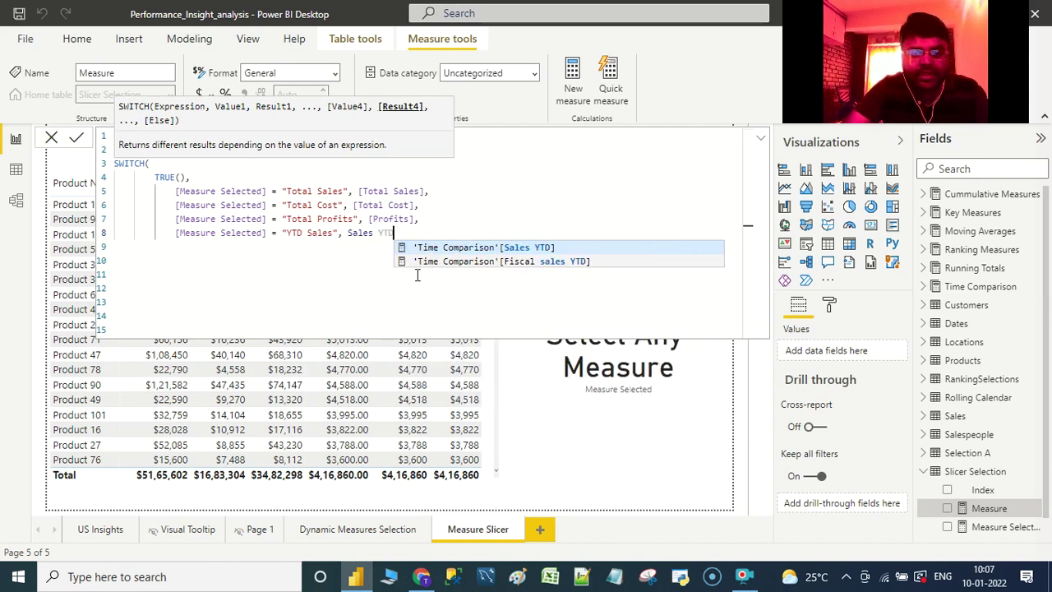
key("BackSpace")
key("BackSpace")
key("BackSpace")
key("BackSpace")
key("BackSpace")
key("BackSpace")
key("BackSpace")
key("BackSpace")
key("BackSpace")
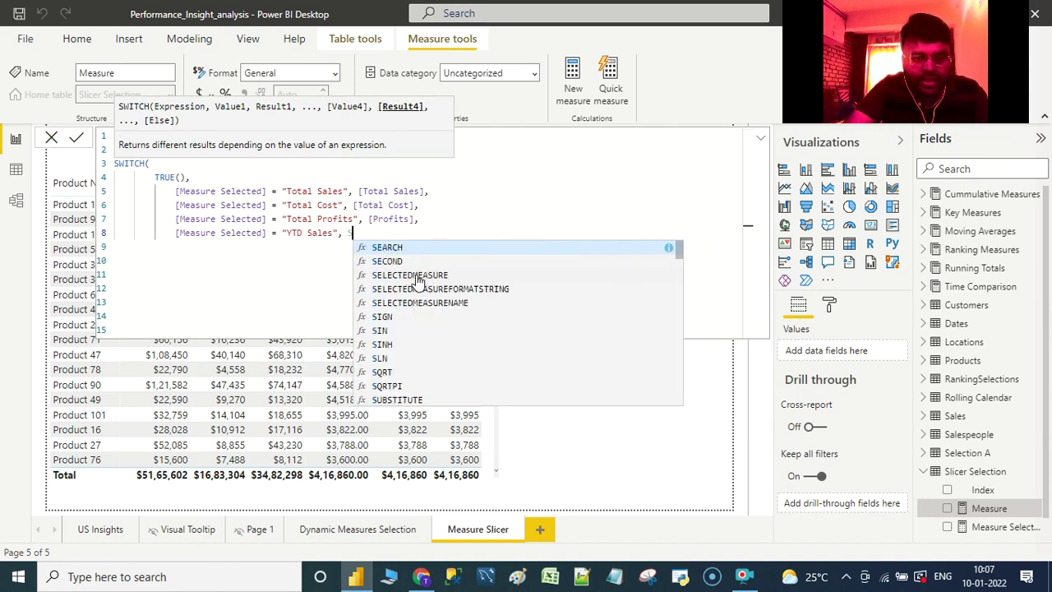
Step: Return the [Sales YTD] measure for the "YTD Sales" condition and begin a new line
type("[Sales")
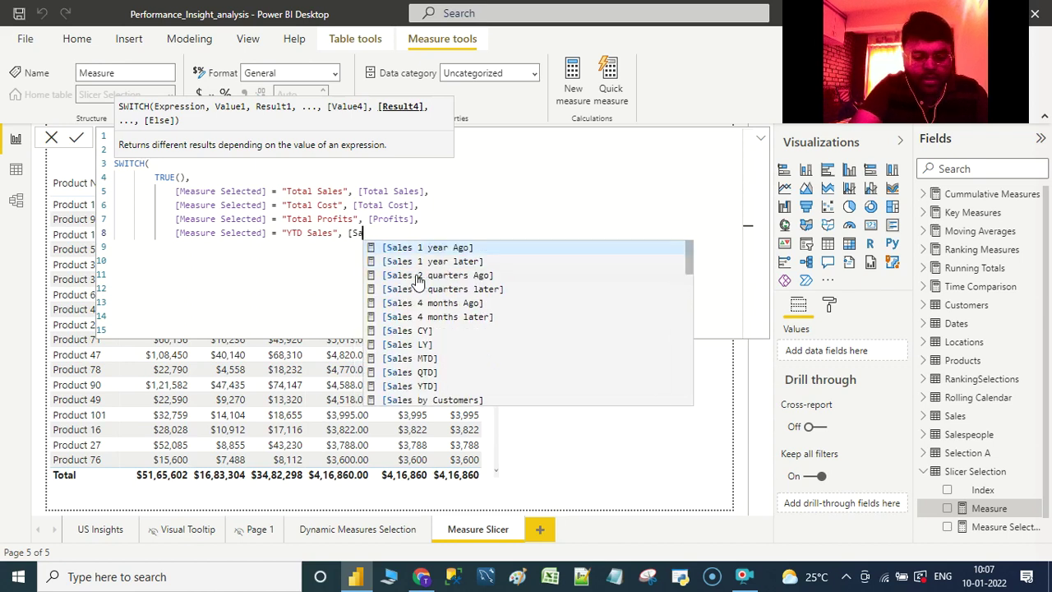
key("Down")
key("Down")
key("Down")
key("Down")
key("Down")
key("Down")
key("Down")
key("Down")
key("Down")
key("Down")
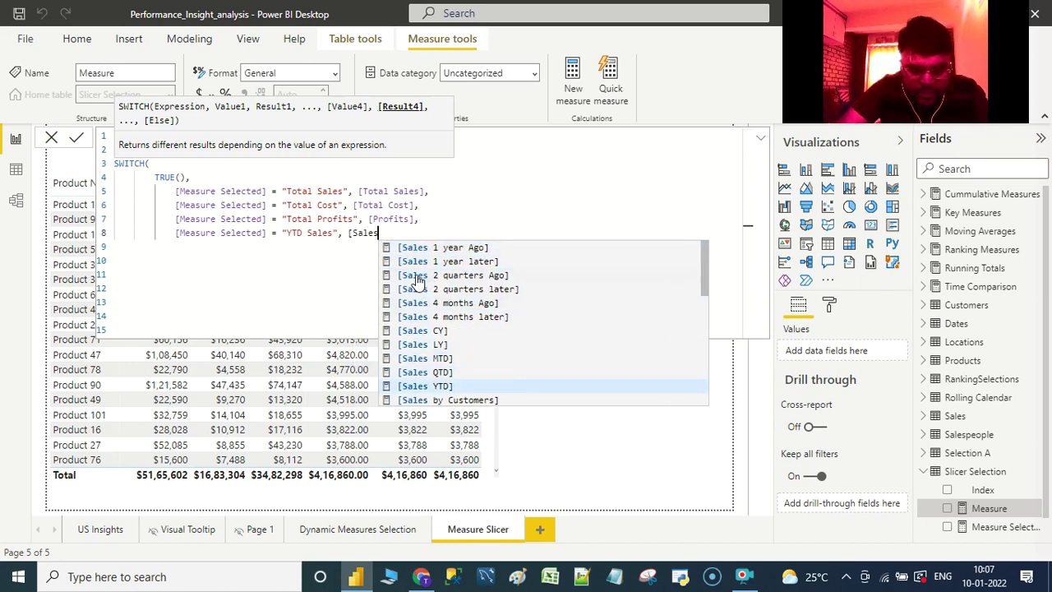
key("Tab")
type(",")
key("Return")
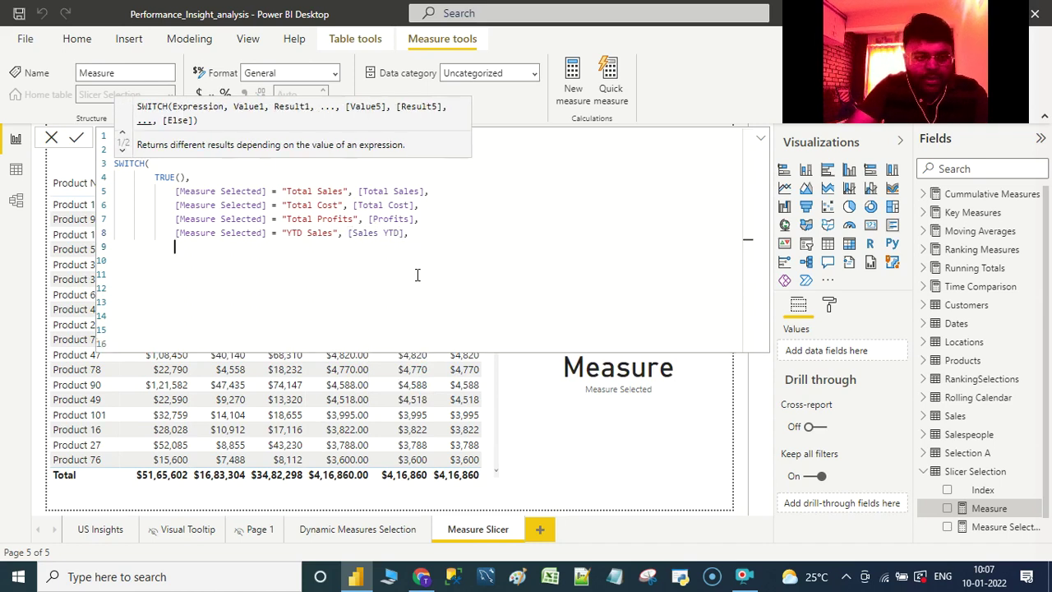
Step: Add a fifth SWITCH condition, [Measure Selected] = "QTD Sales", that returns the [Sales QTD] measure, and begin a new line
type("Measure")
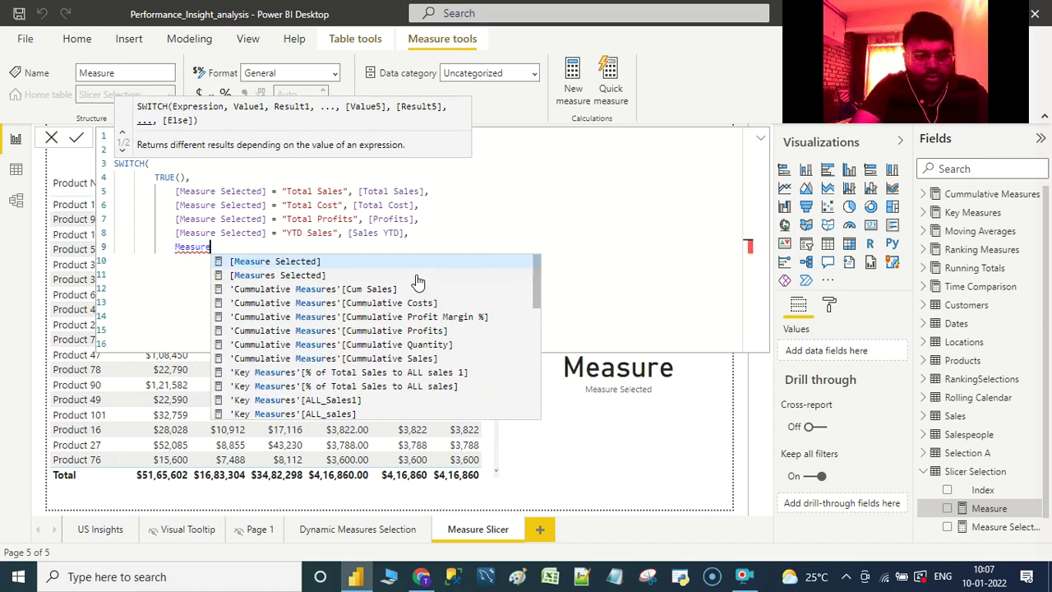
key("Tab")
type("= ")
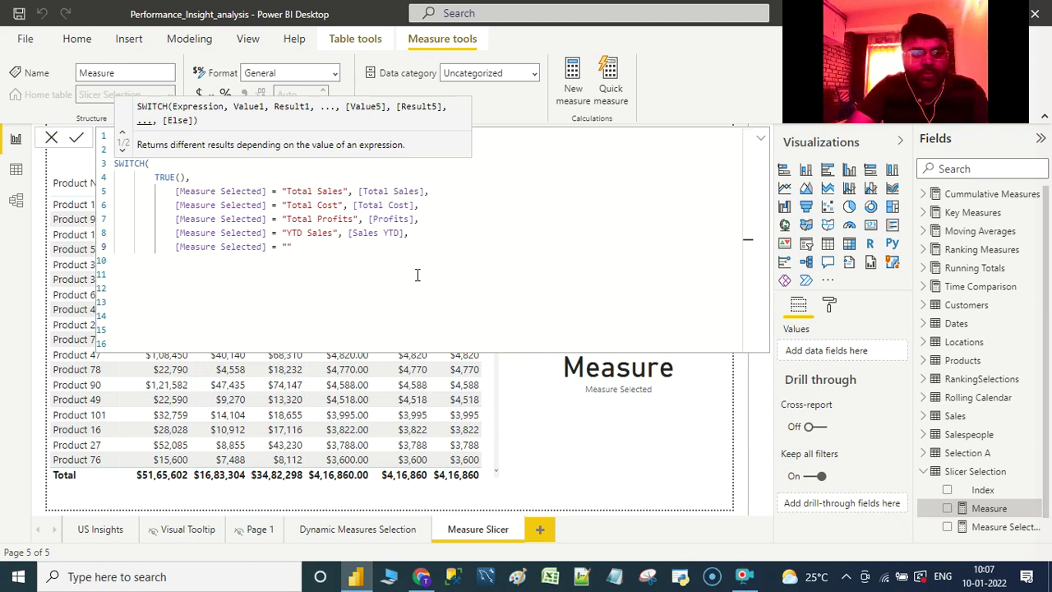
type("\"C")
type("TD ")
type("Sales")
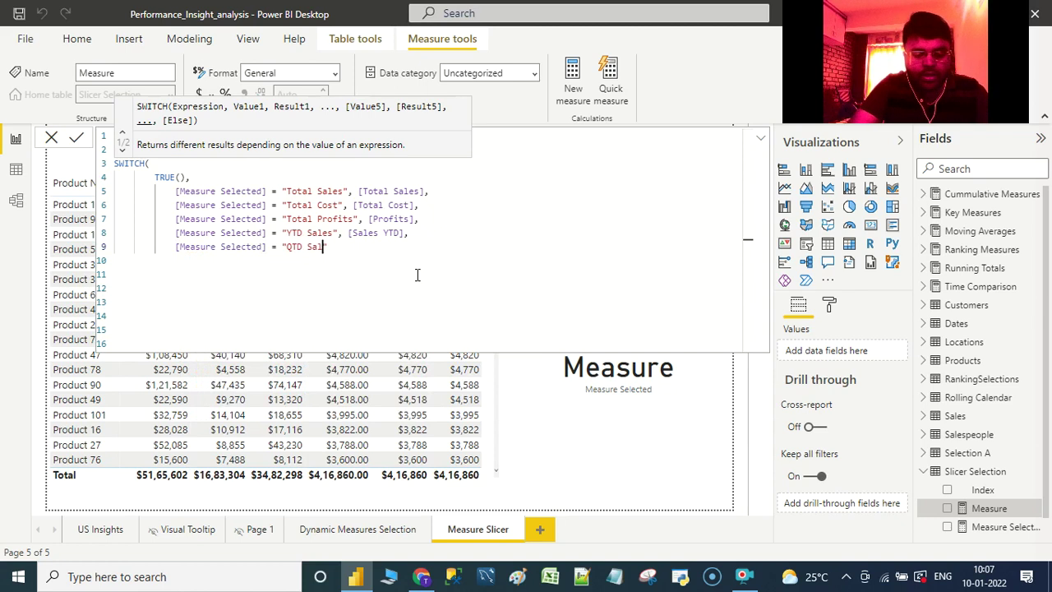
type(",")
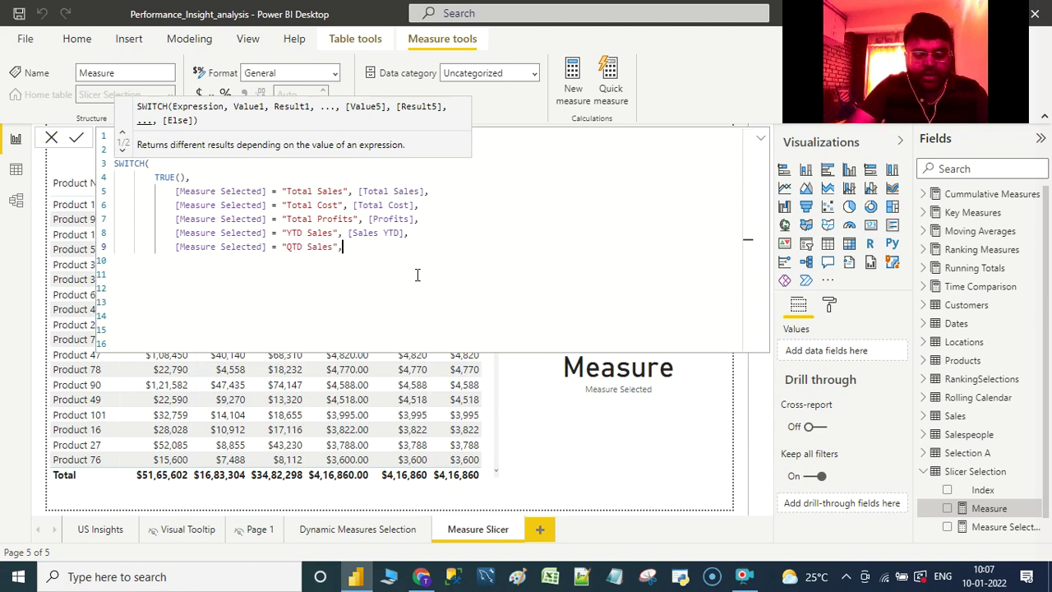
type(" [Sales ")
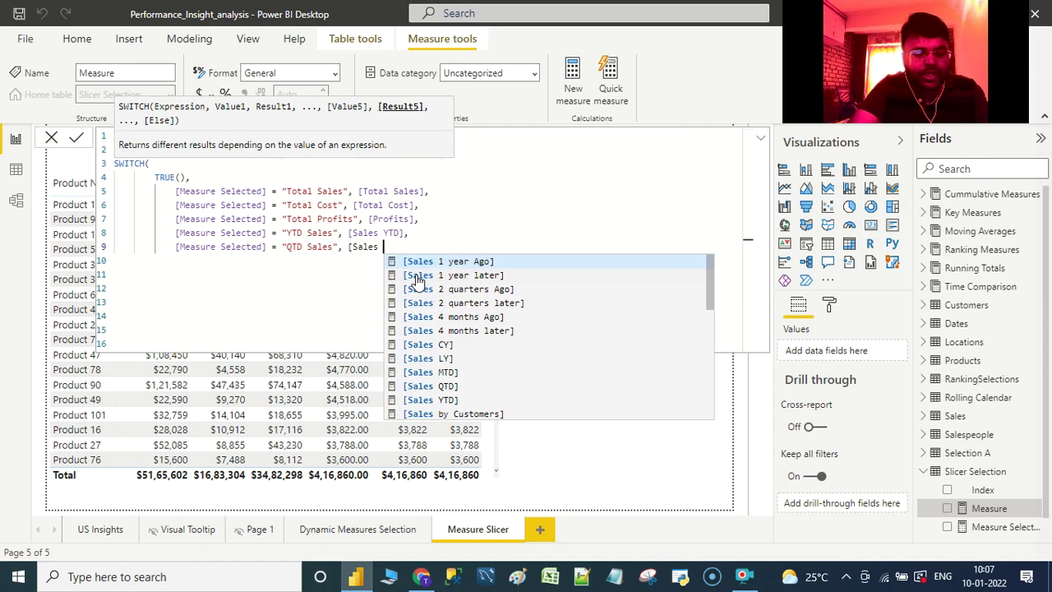
type("QTD")
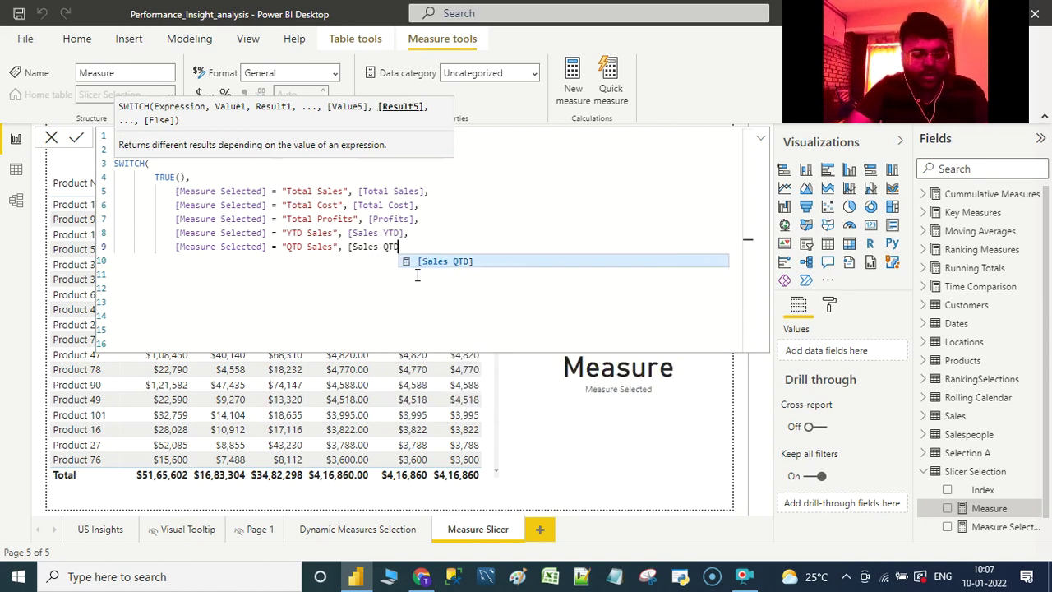
type("],")
key("shift+Return")
Step: Add a sixth SWITCH condition, [Measure Selected] = "MTD Sales", that returns the [Sales MTD] measure, and begin a new line
type("Measure")
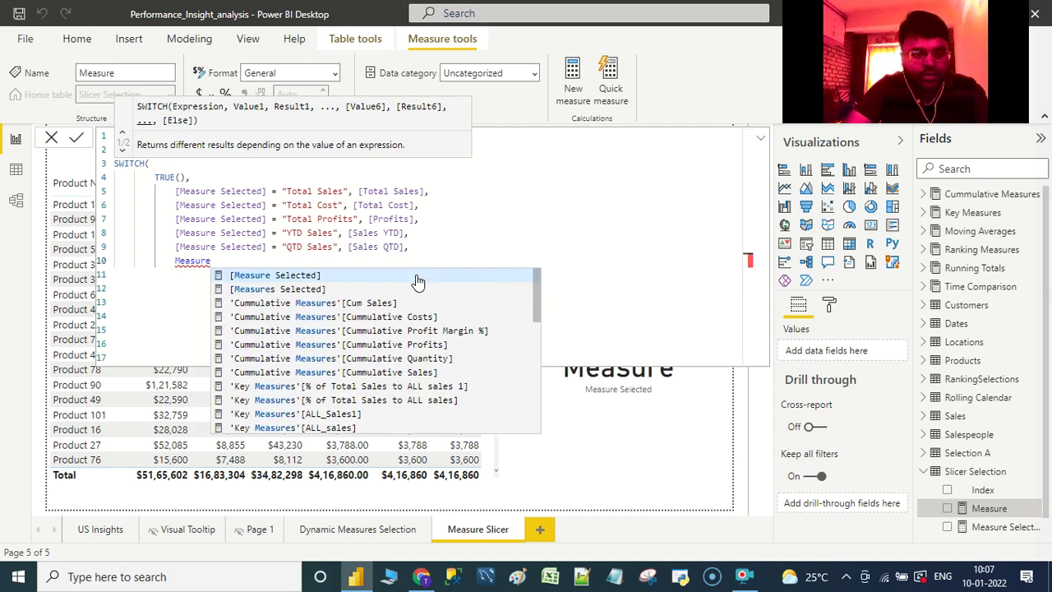
left_click(416, 275)
type("= \"\"")
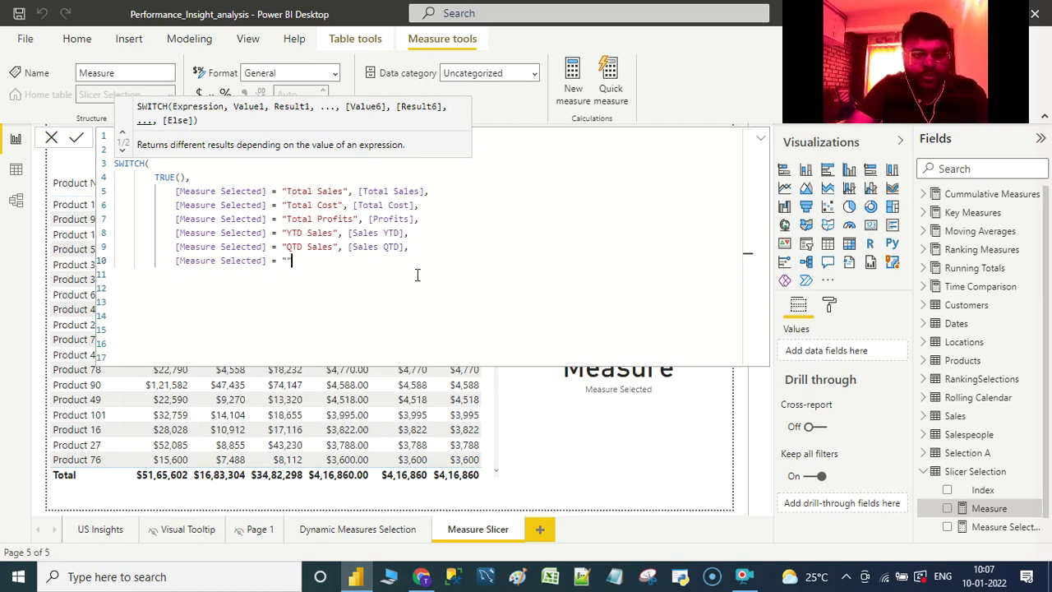
type("MTD")
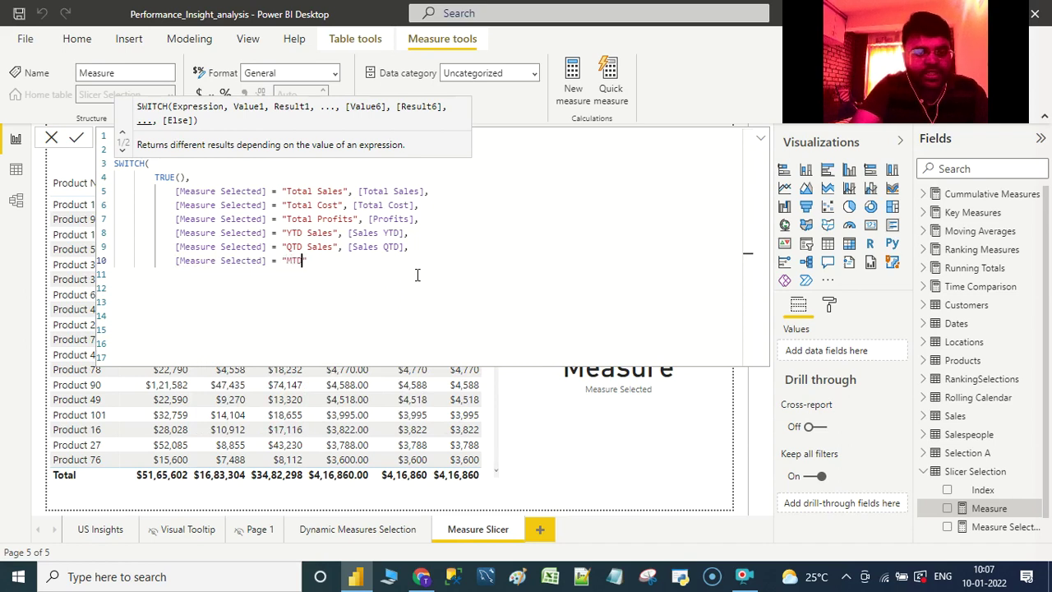
type(" Sales")
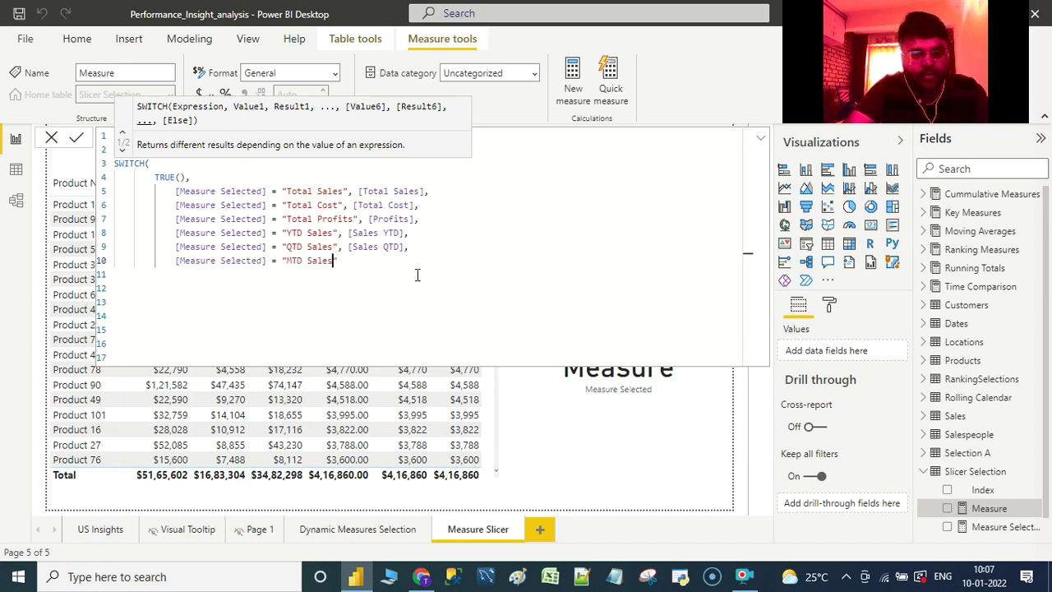
type(",")
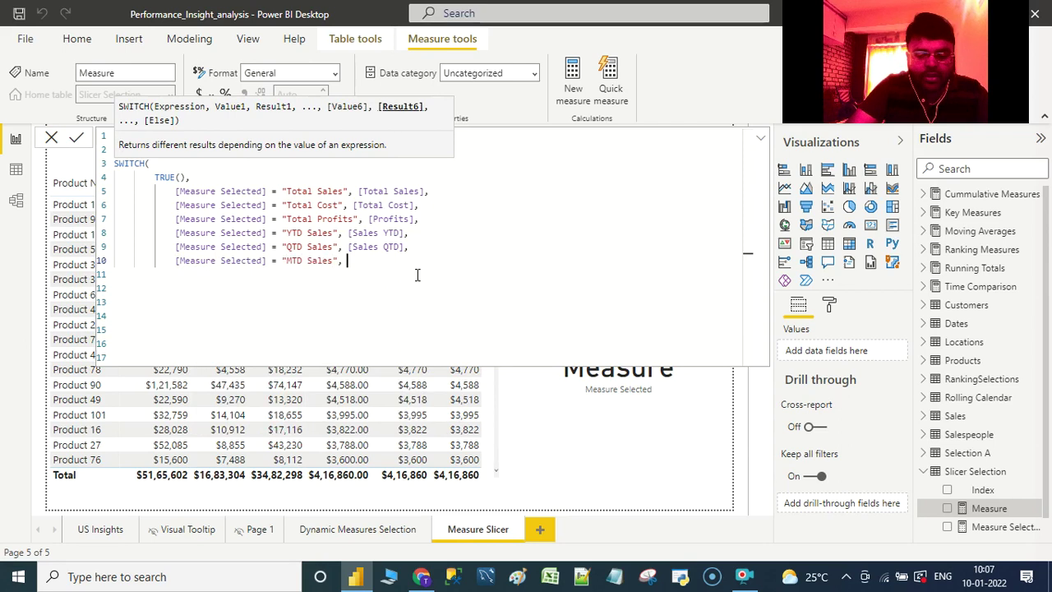
type(" [Sales ")
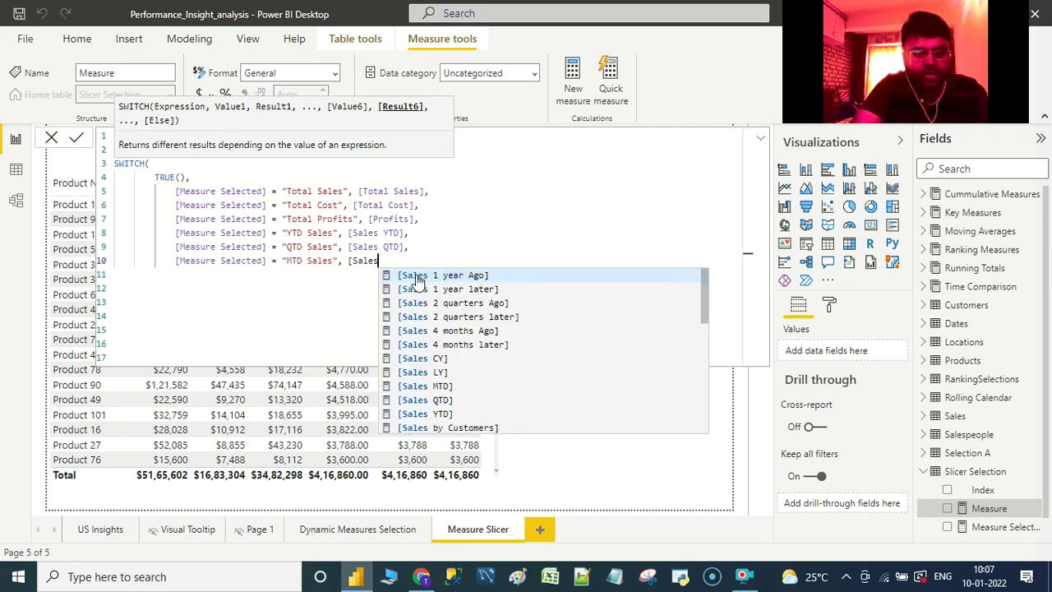
type("MTD")
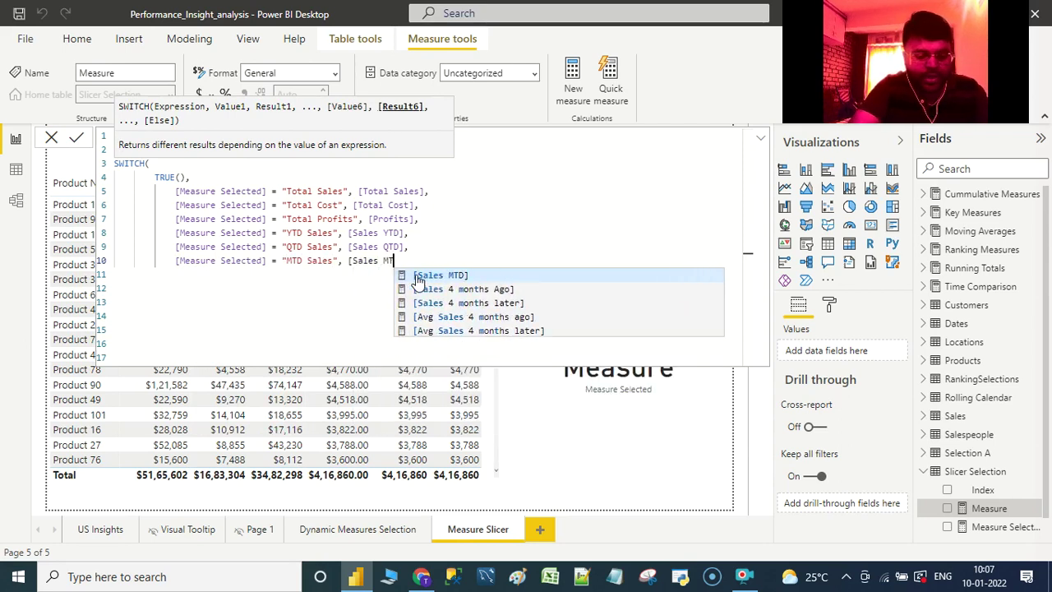
left_click(417, 278)
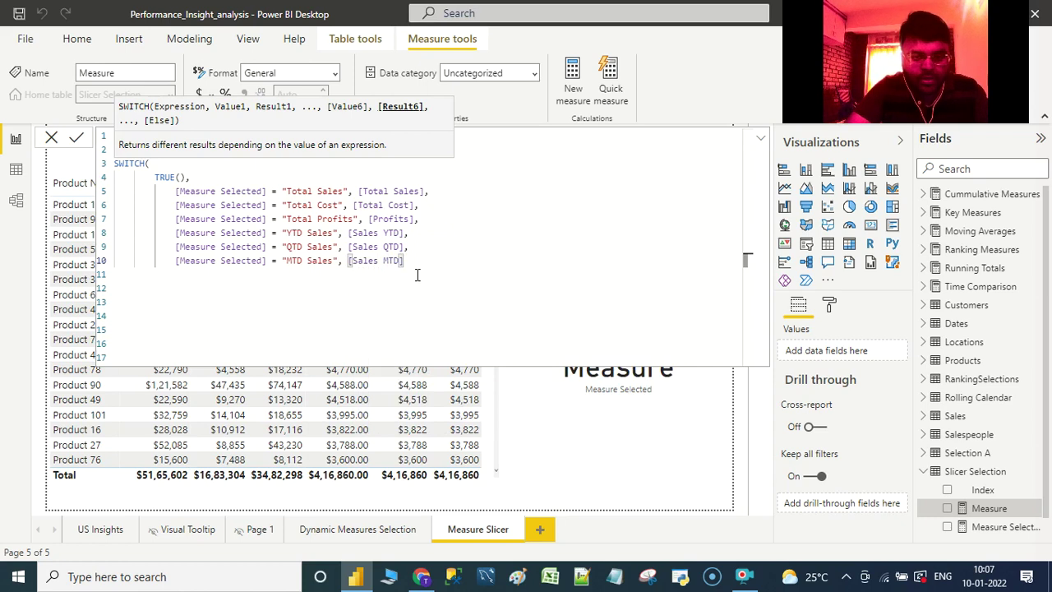
type(",")
key("Return")
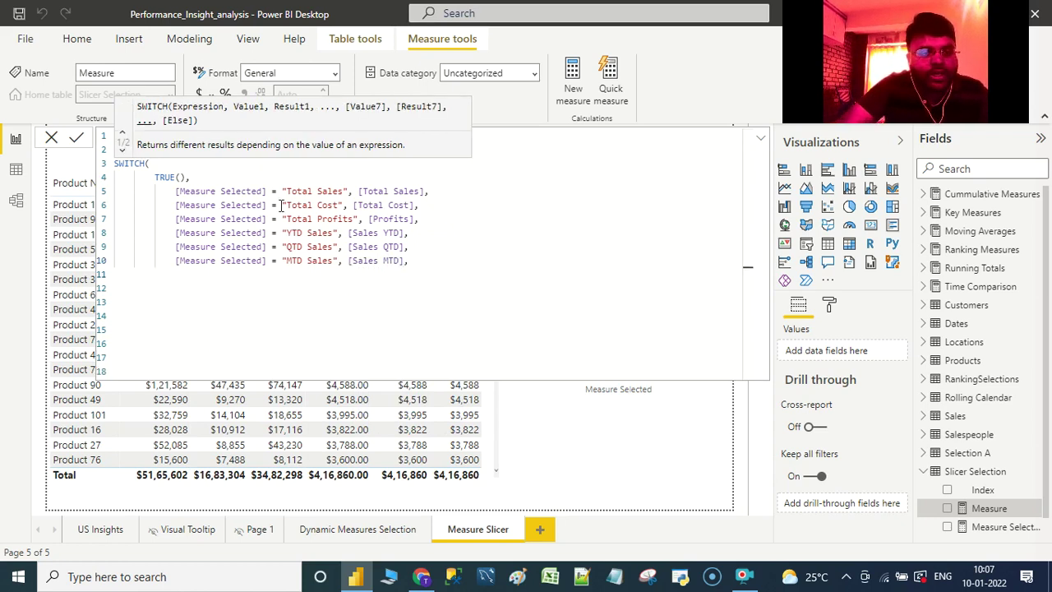
Step: Add BLANK() as the fallback result, close the SWITCH function, commit the Selection measure and collapse the formula editor
type("BLANK")
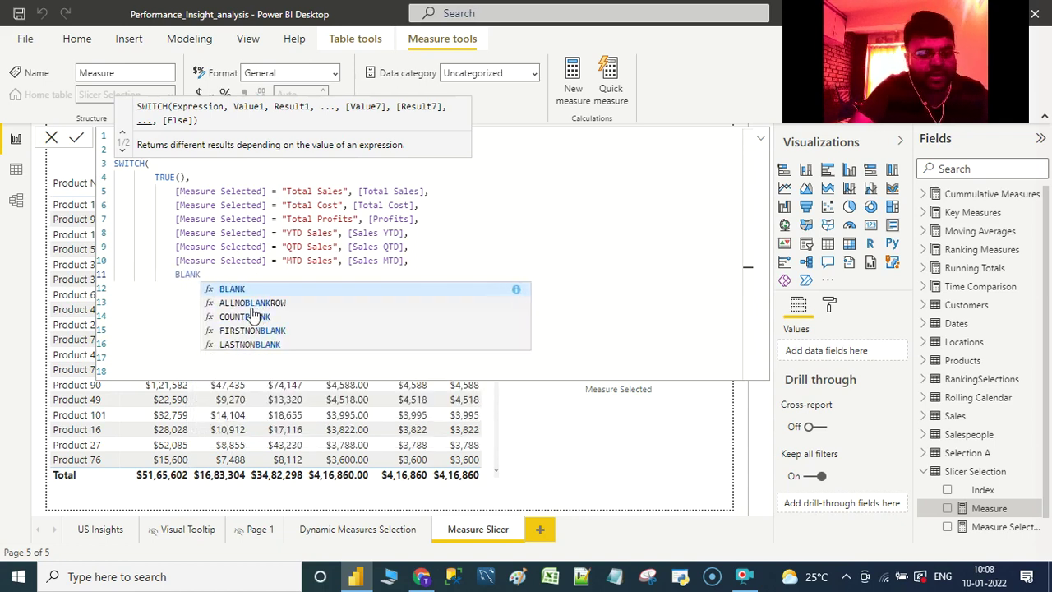
type("()")
key("shift+Return")
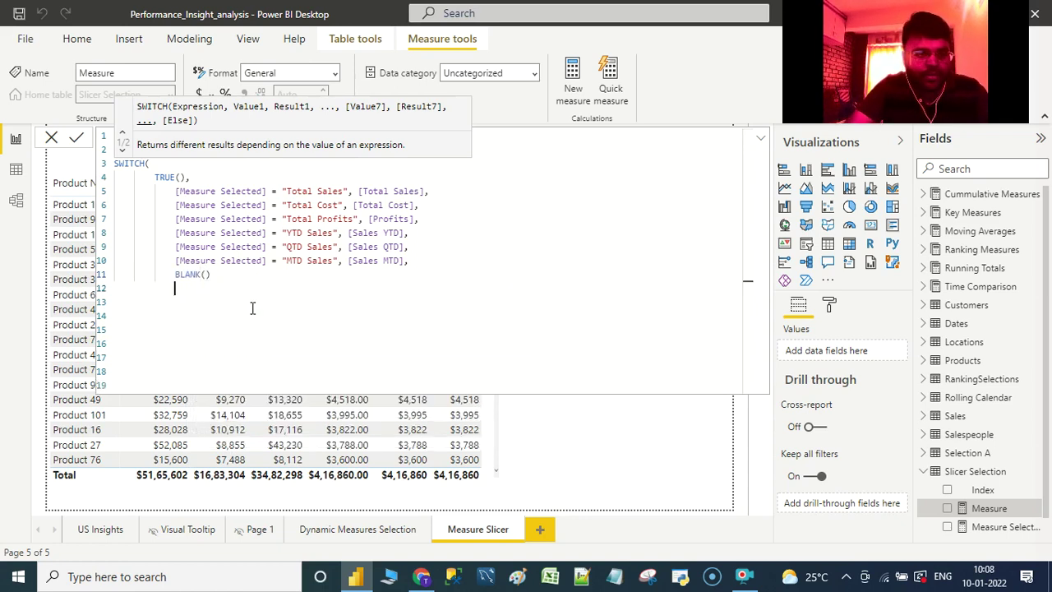
type(")")
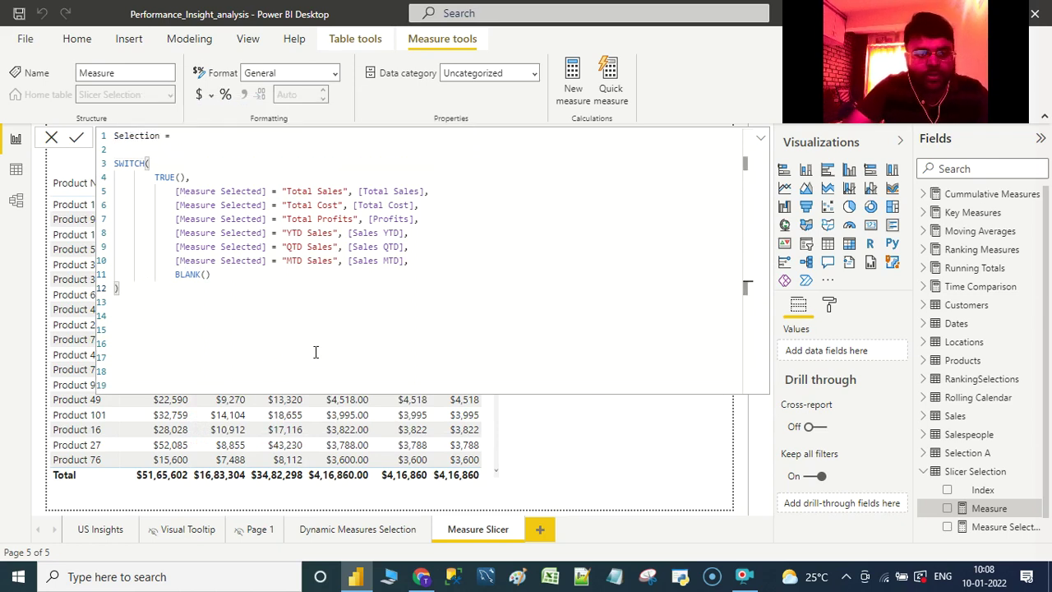
key("Return")
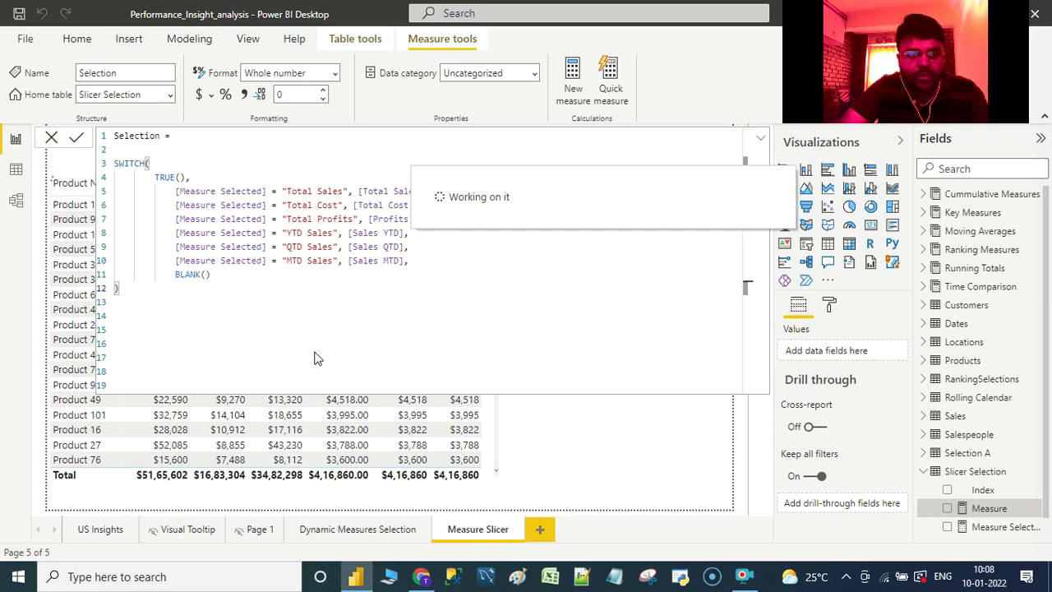
left_click(760, 138)
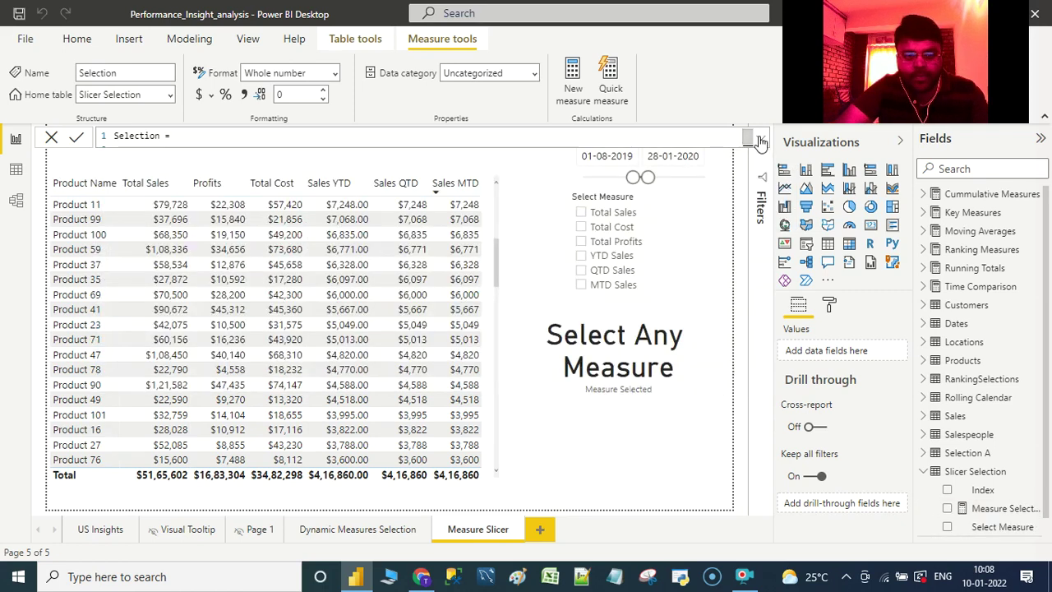
Step: Shrink the Measure Selected card from its lower-left corner to make room beside the product table
left_click(491, 402)
left_click(631, 327)
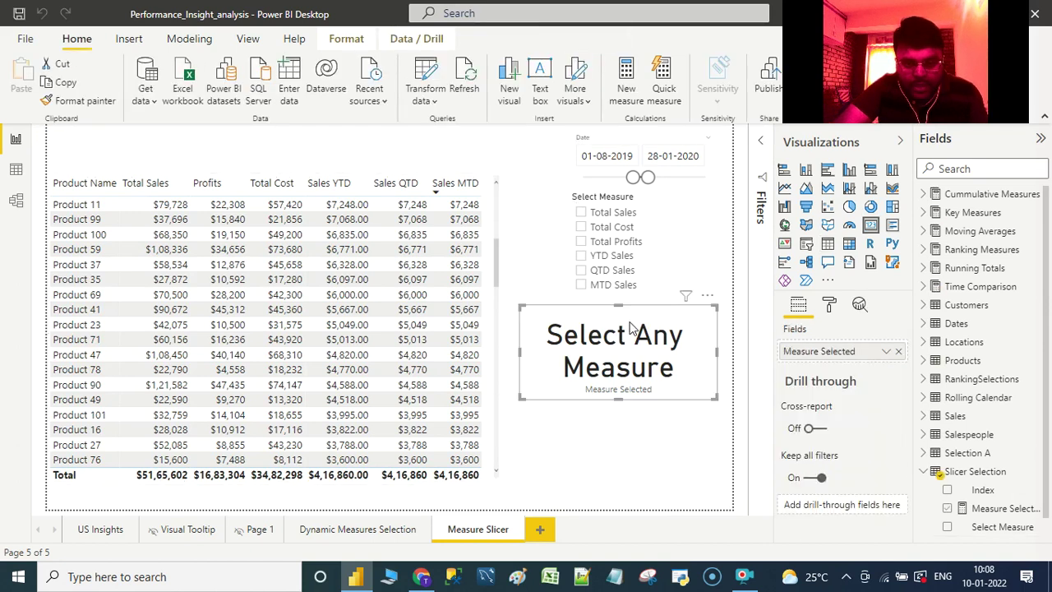
left_click_drag(523, 398, 600, 374)
Step: Widen the product table toward the slicer to make room for another column
scroll(493, 399, "down", 5)
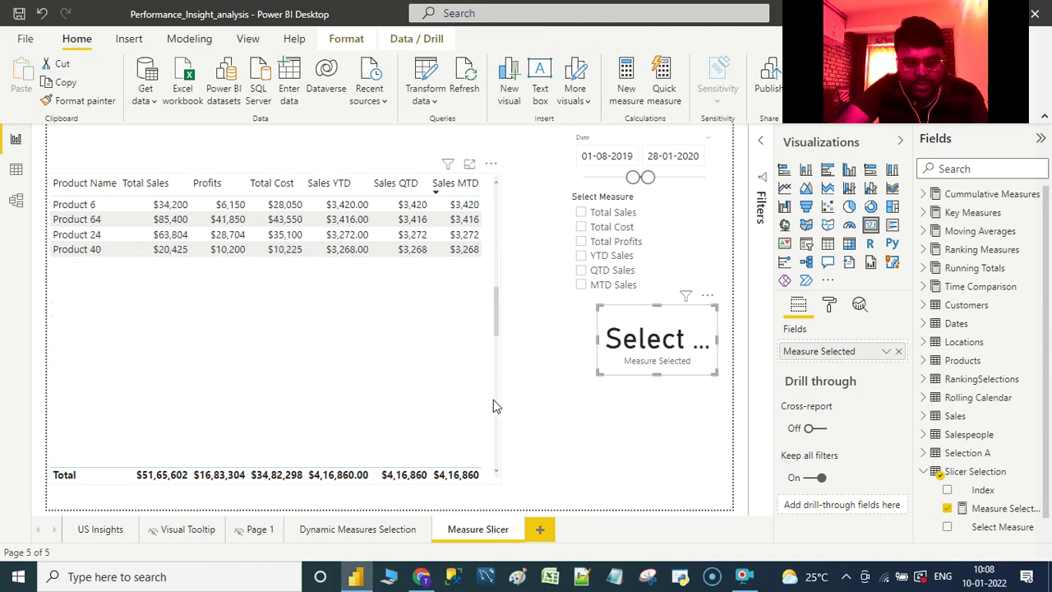
left_click(493, 400)
left_click(503, 492)
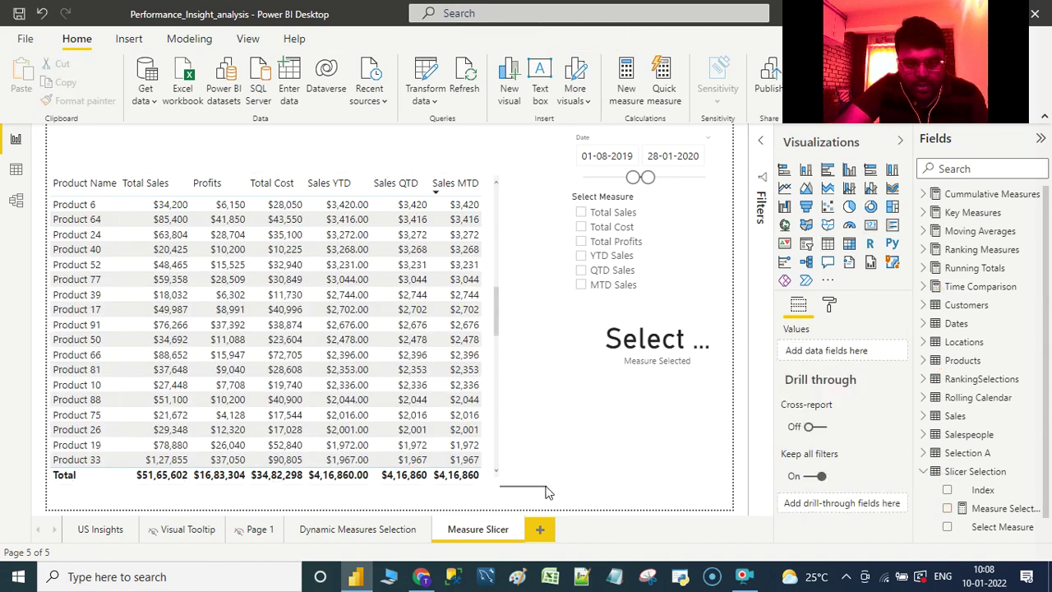
left_click(495, 439)
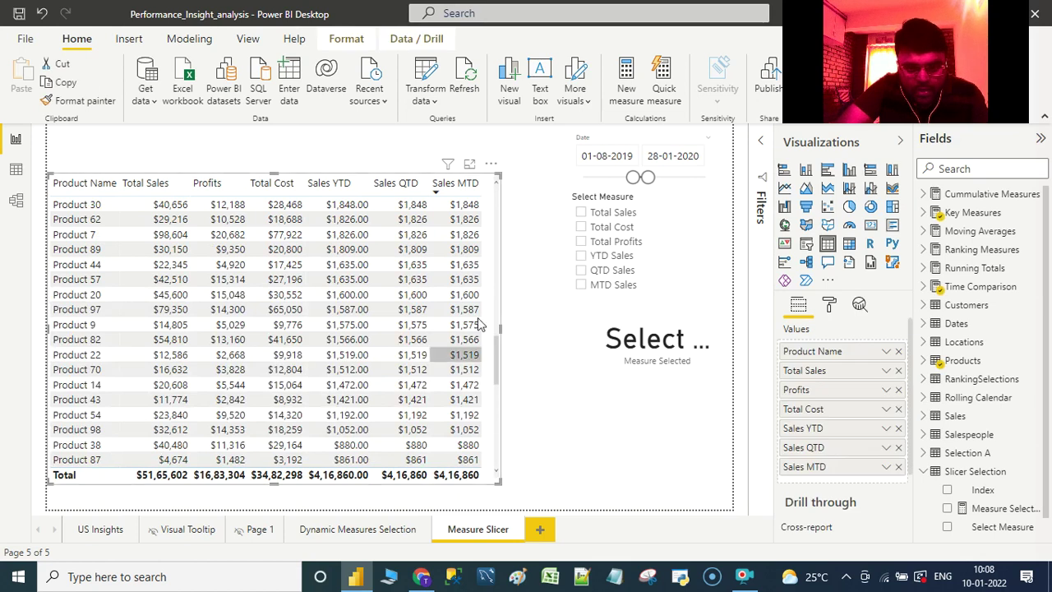
left_click_drag(499, 327, 546, 329)
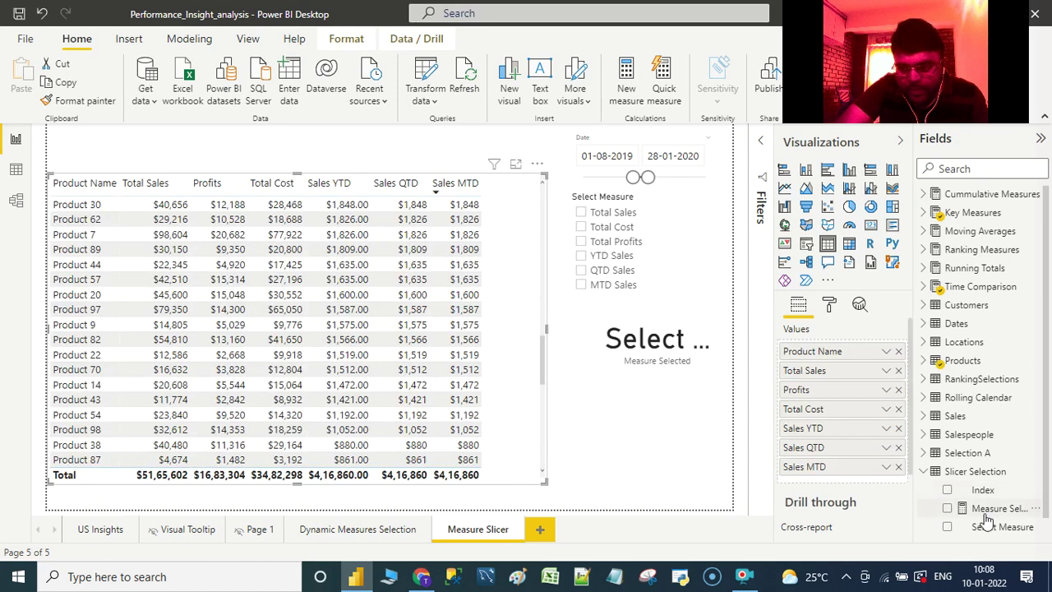
Step: Add the Selection measure as the last column of the product table and choose Total Sales in the Select Measure slicer
scroll(986, 521, "down", 1)
left_click_drag(1000, 534, 813, 483)
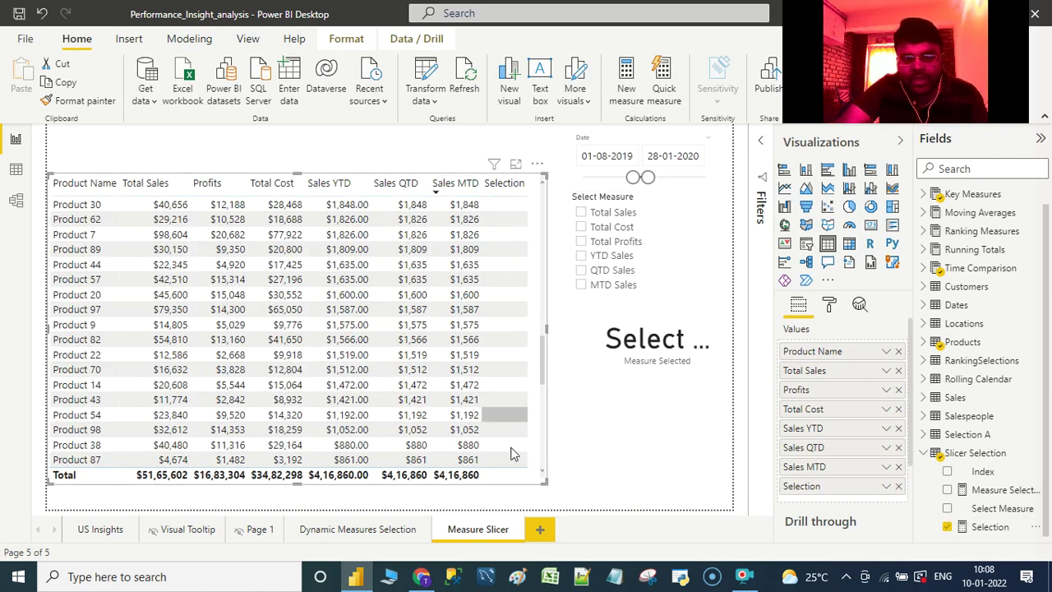
left_click(619, 217)
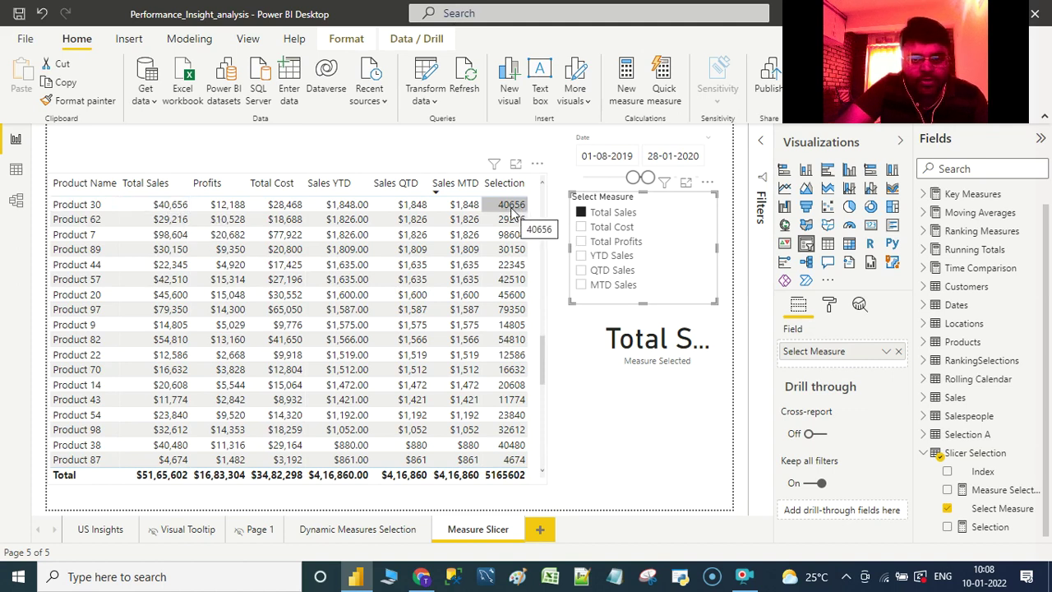
Step: Format the Selection measure with a thousands separator and the $ English (United States) currency
left_click(996, 510)
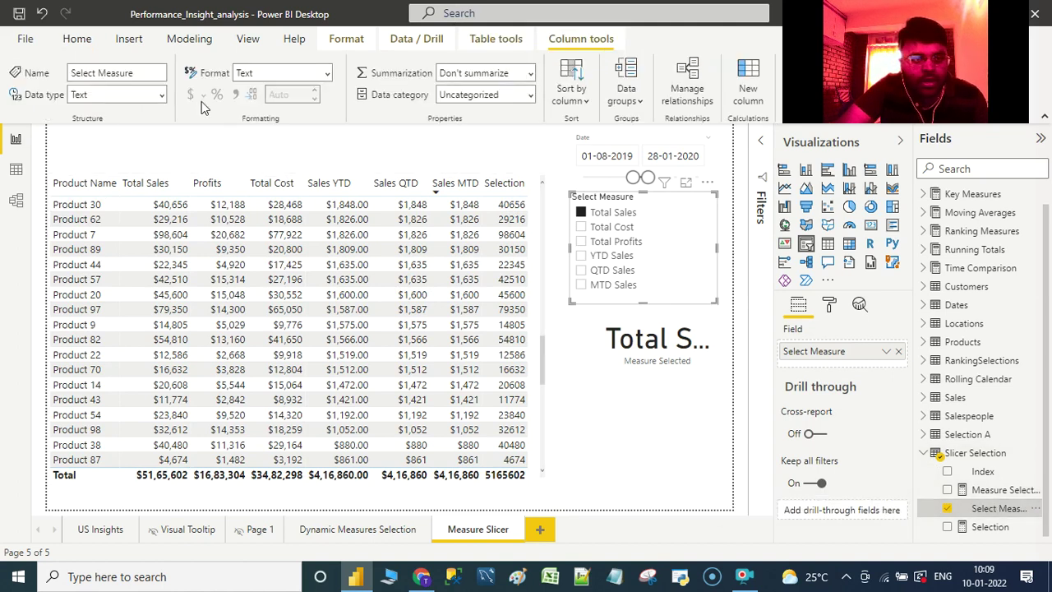
left_click(991, 530)
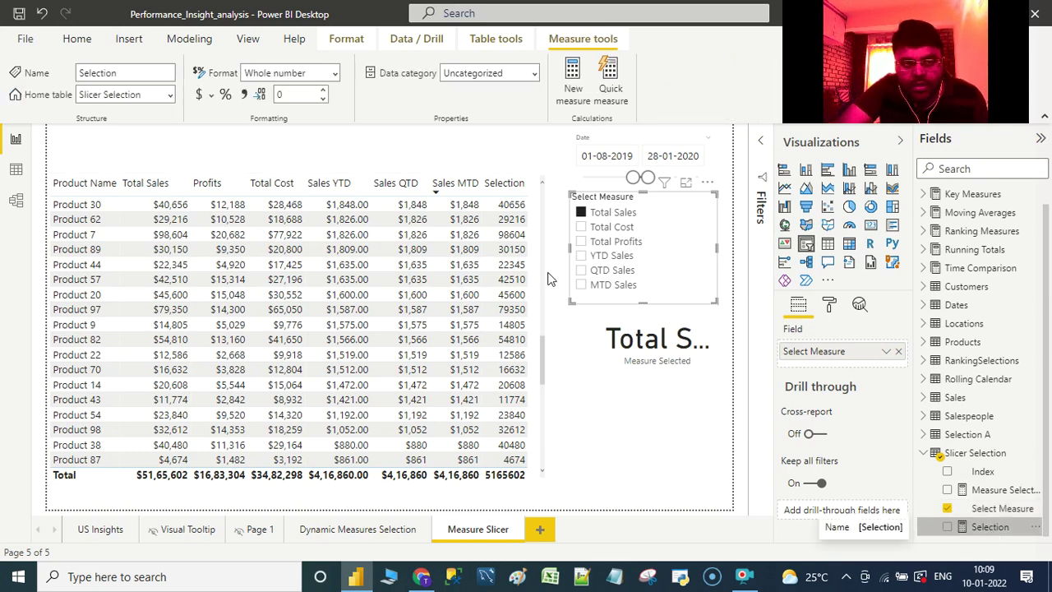
left_click(244, 96)
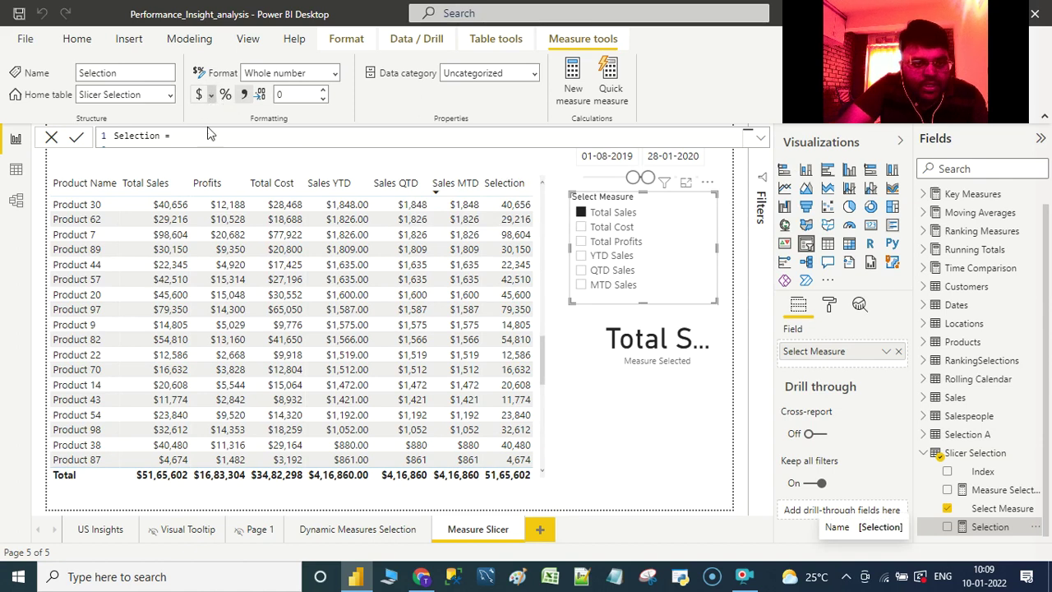
left_click(211, 94)
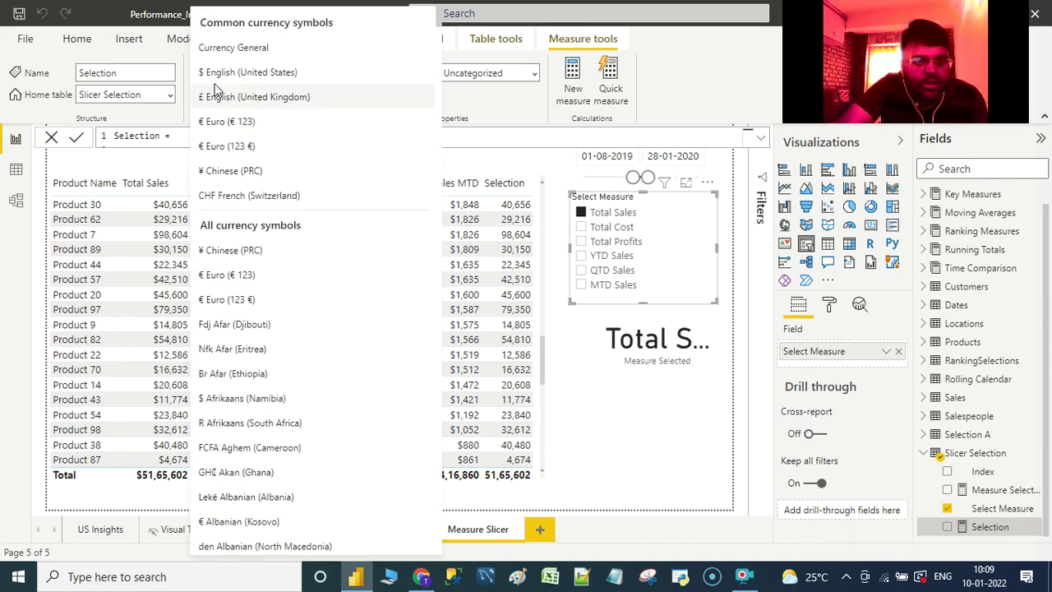
left_click(215, 75)
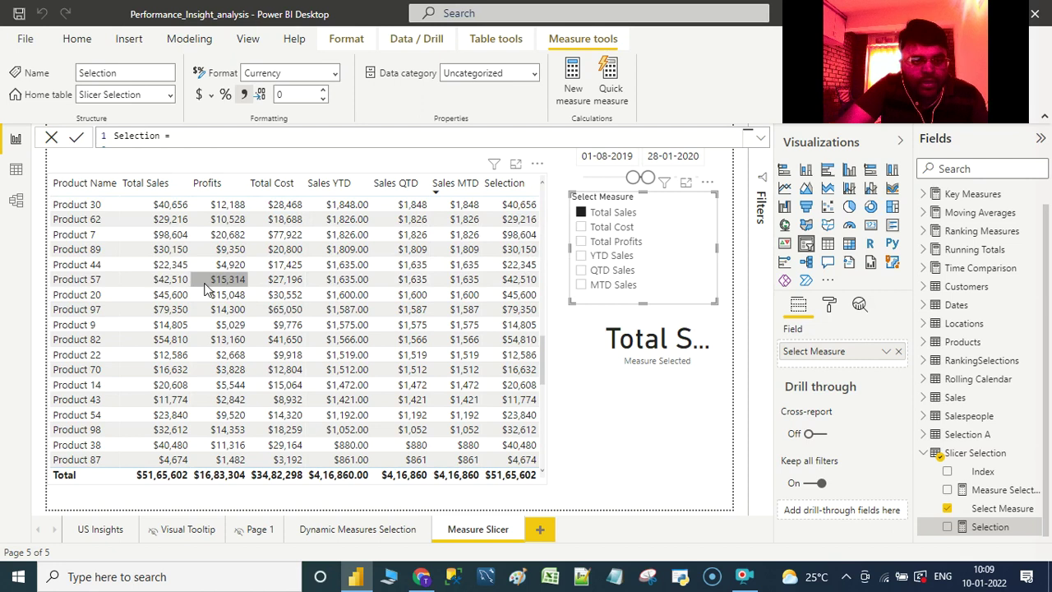
Step: Check the Selection column with Total Cost, Total Profits, YTD Sales, QTD Sales and MTD Sales chosen in turn, and clear the slicer
left_click(622, 229)
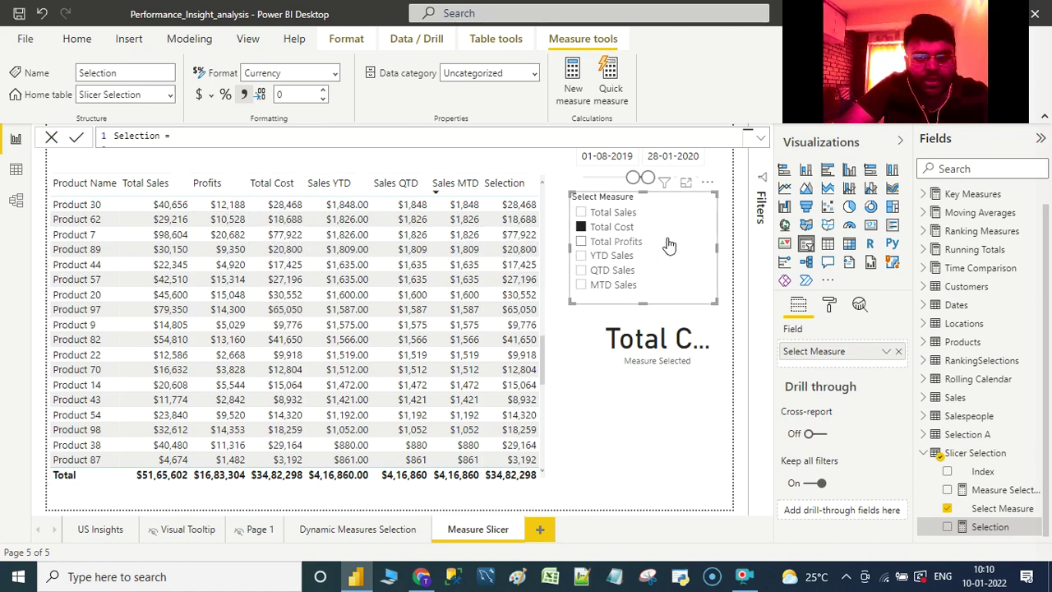
left_click(619, 246)
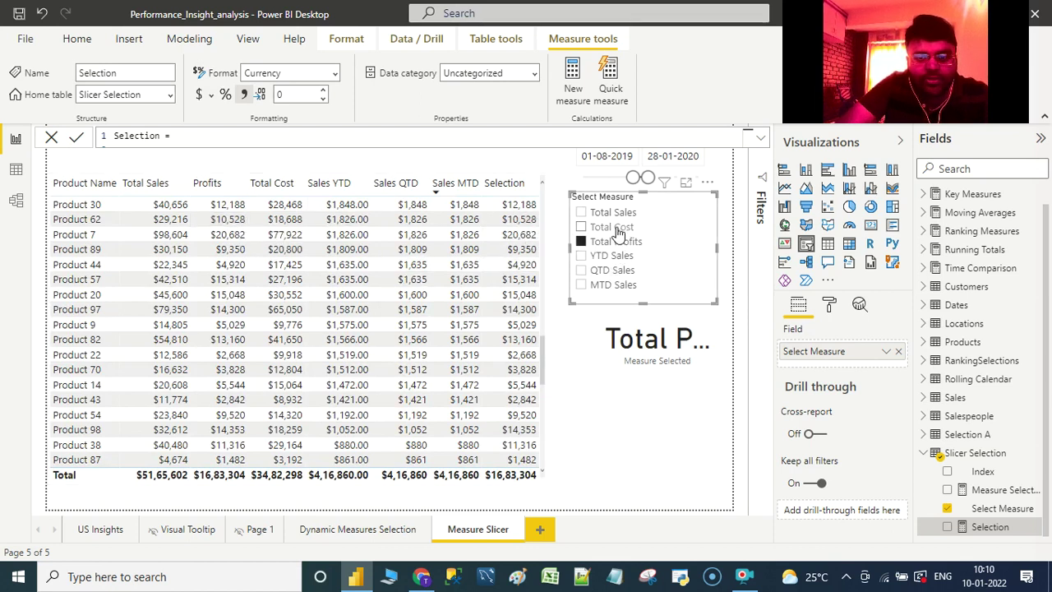
left_click(612, 259)
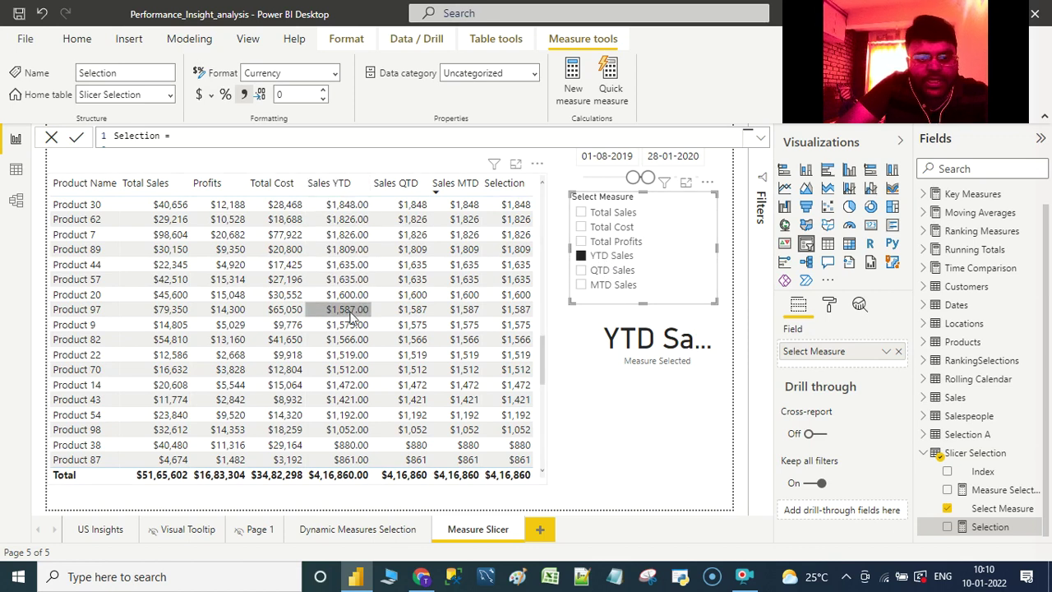
left_click(612, 271)
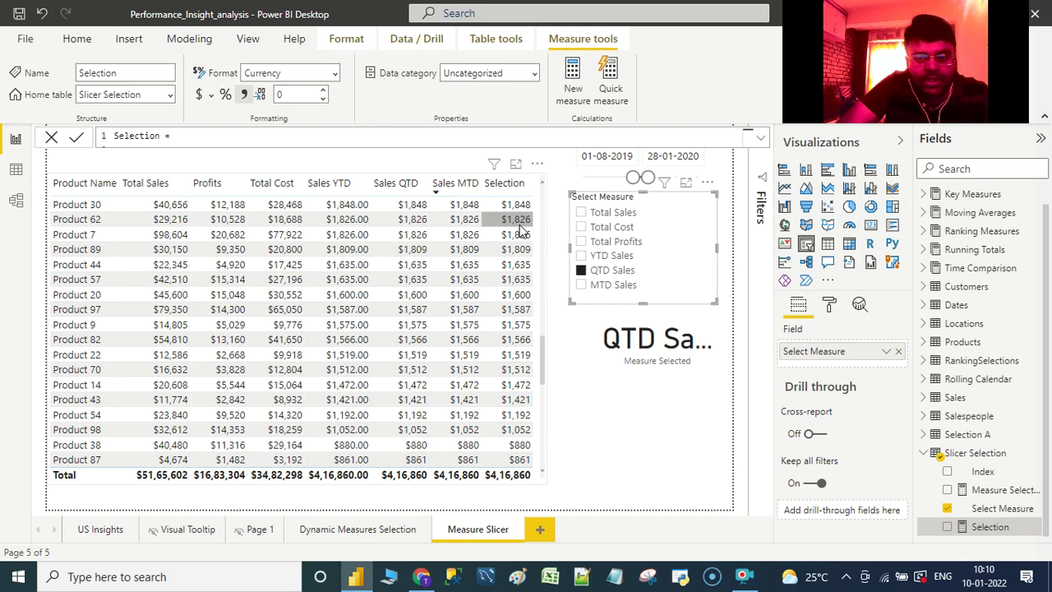
left_click(617, 285)
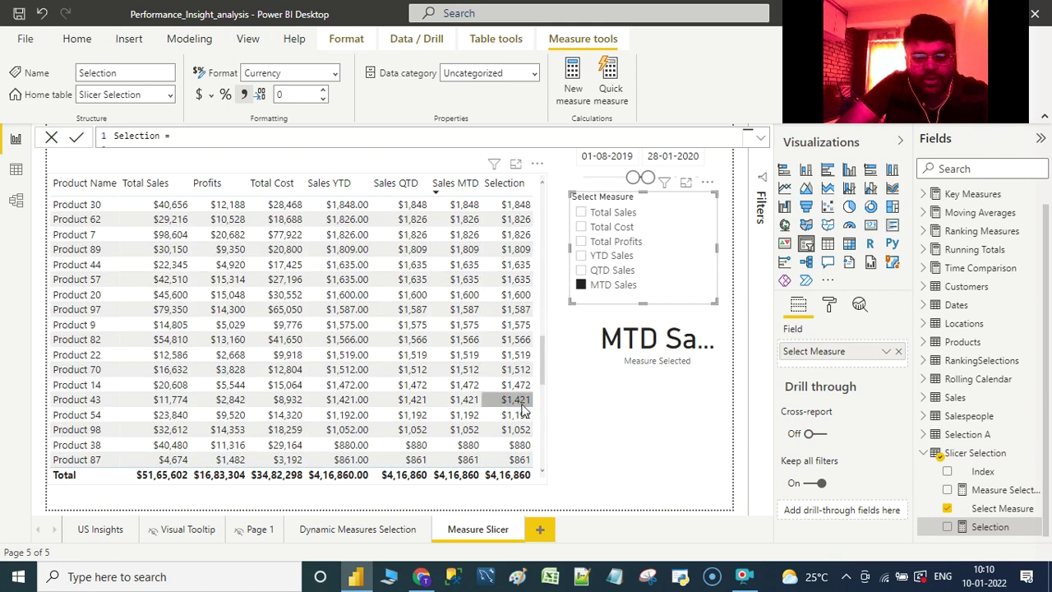
scroll(518, 387, "down", 3)
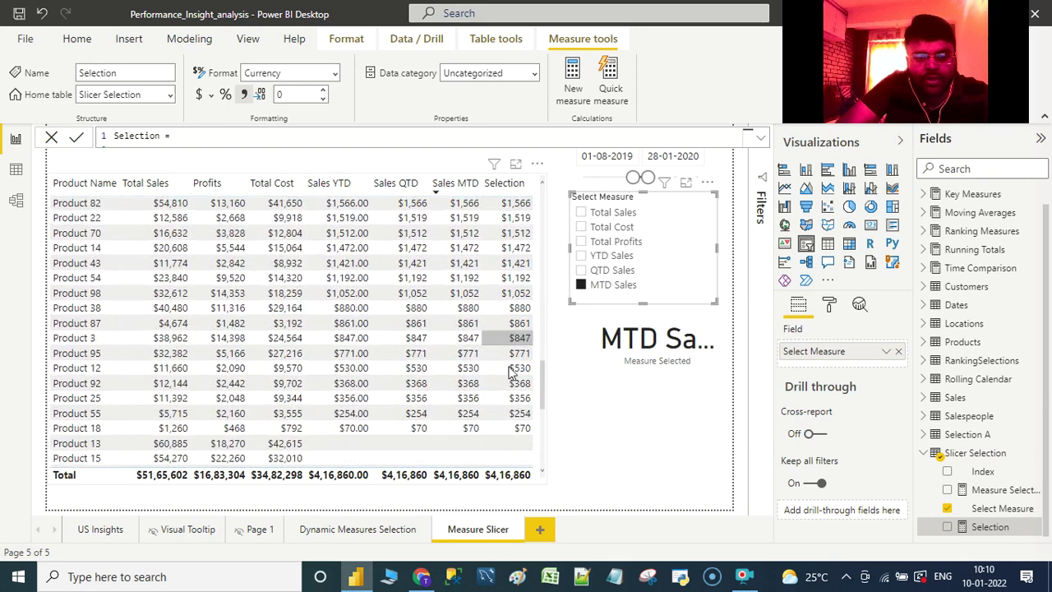
scroll(510, 371, "down", 3)
scroll(497, 411, "up", 4)
scroll(497, 411, "up", 2)
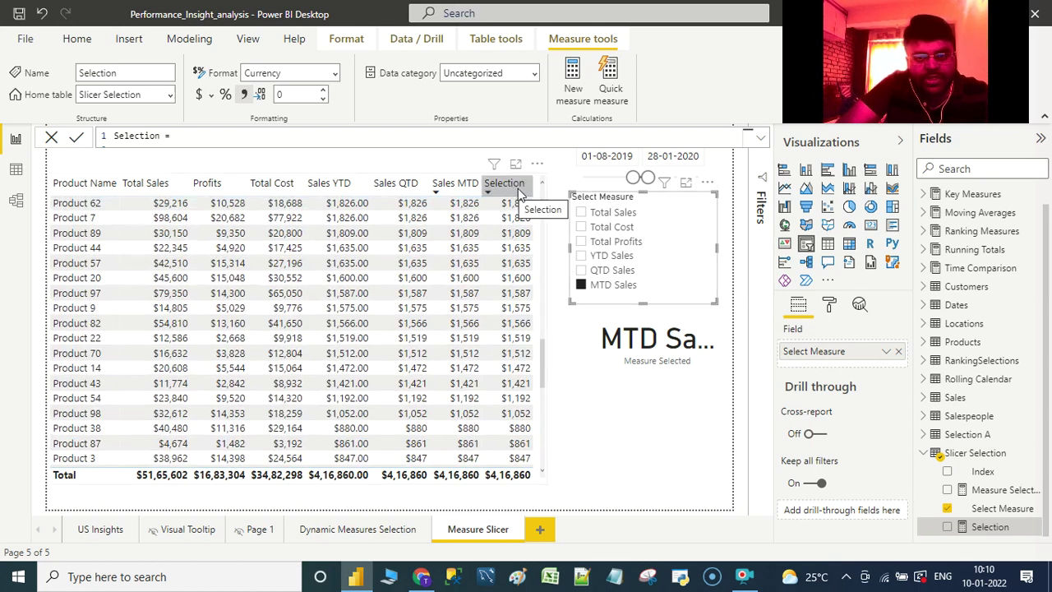
left_click(614, 287)
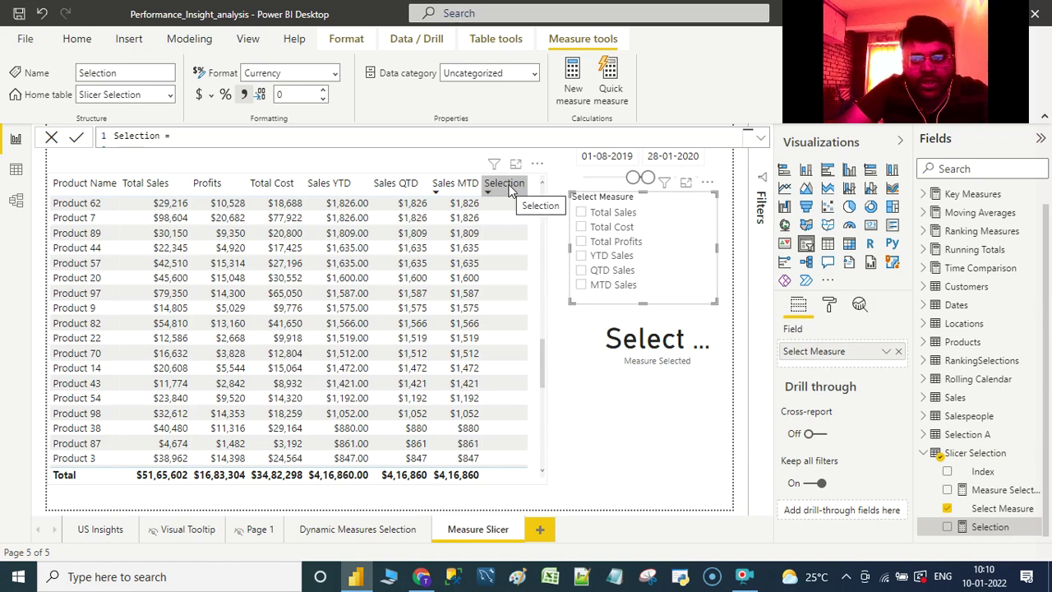
Step: Move the Measure Selected card beneath the Select Measure slicer and widen it to fit the full "Select Any Measure" text
left_click(670, 328)
left_click_drag(713, 304, 650, 319)
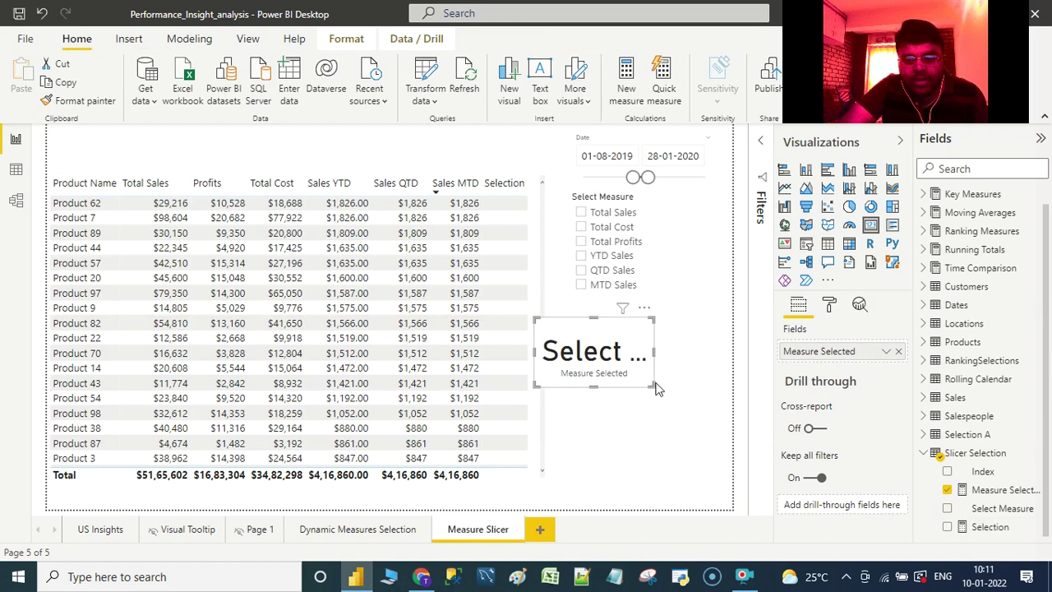
left_click_drag(650, 386, 729, 377)
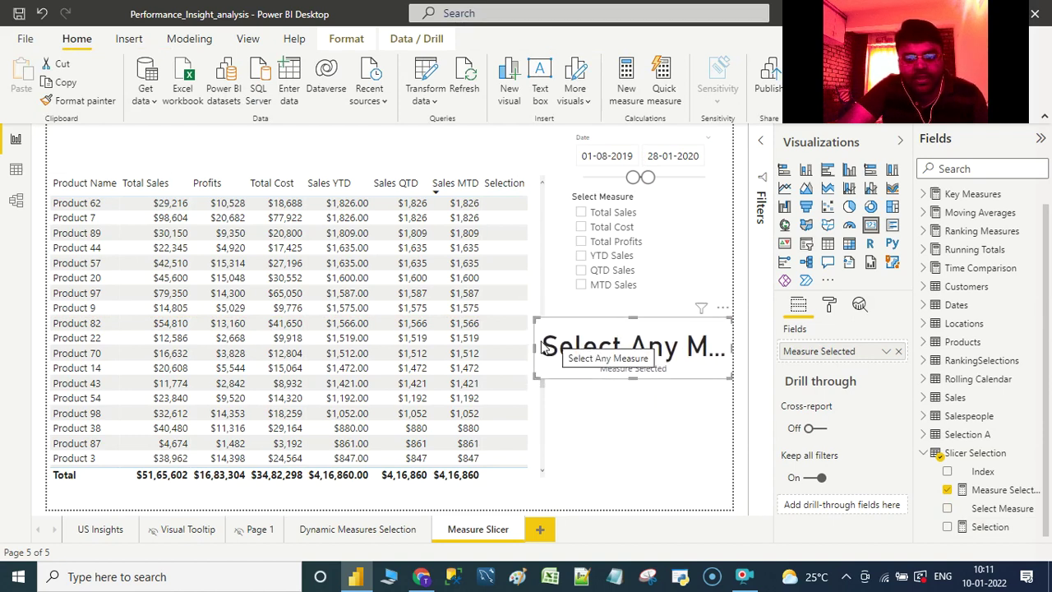
left_click_drag(533, 346, 466, 346)
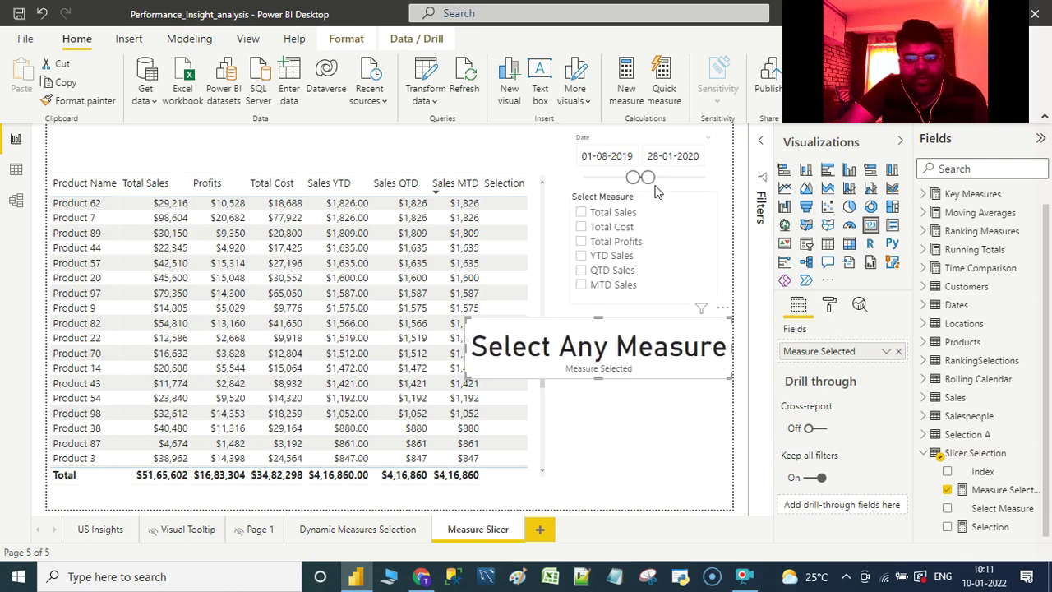
Step: Choose Total Sales and then Total Cost in the Select Measure slicer to test the card and the Selection column
left_click(621, 213)
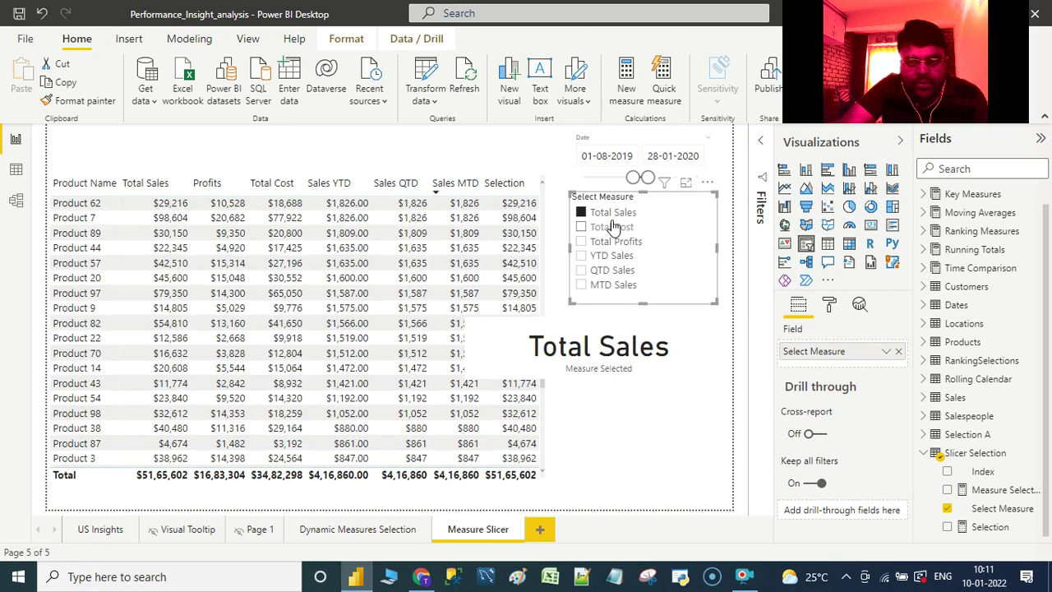
left_click(613, 228)
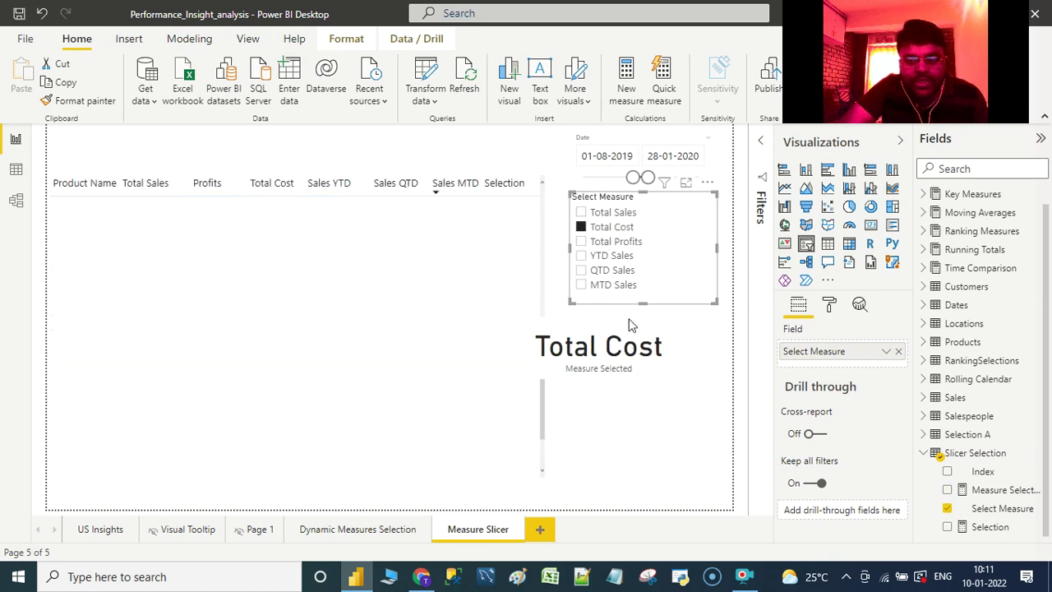
left_click(631, 340)
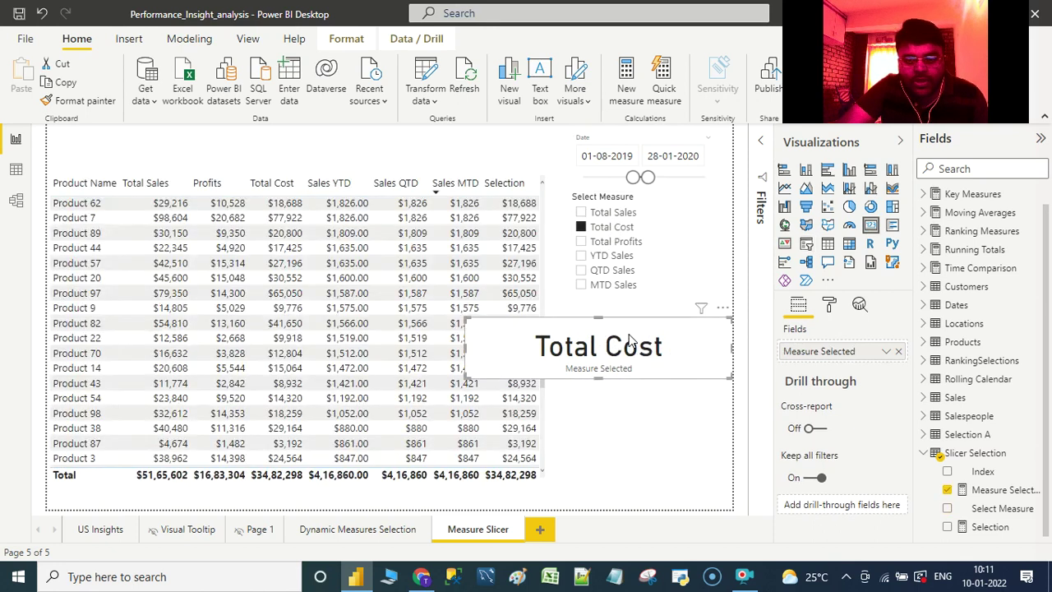
scroll(543, 251, "up", 6)
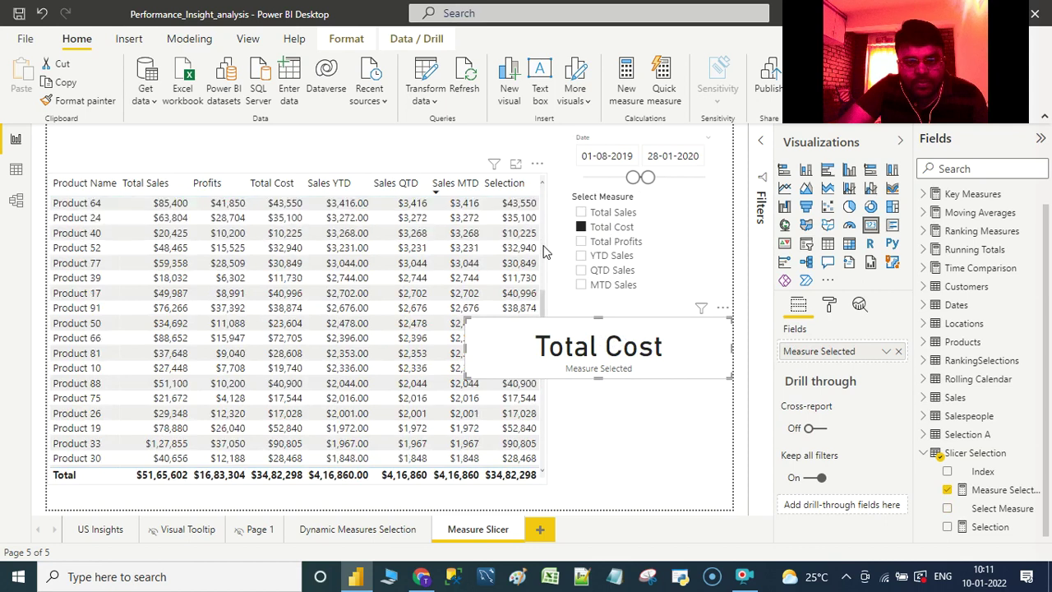
Step: Examine the product table's grid and column header formatting options for a way to retitle the Selection column
left_click(539, 247)
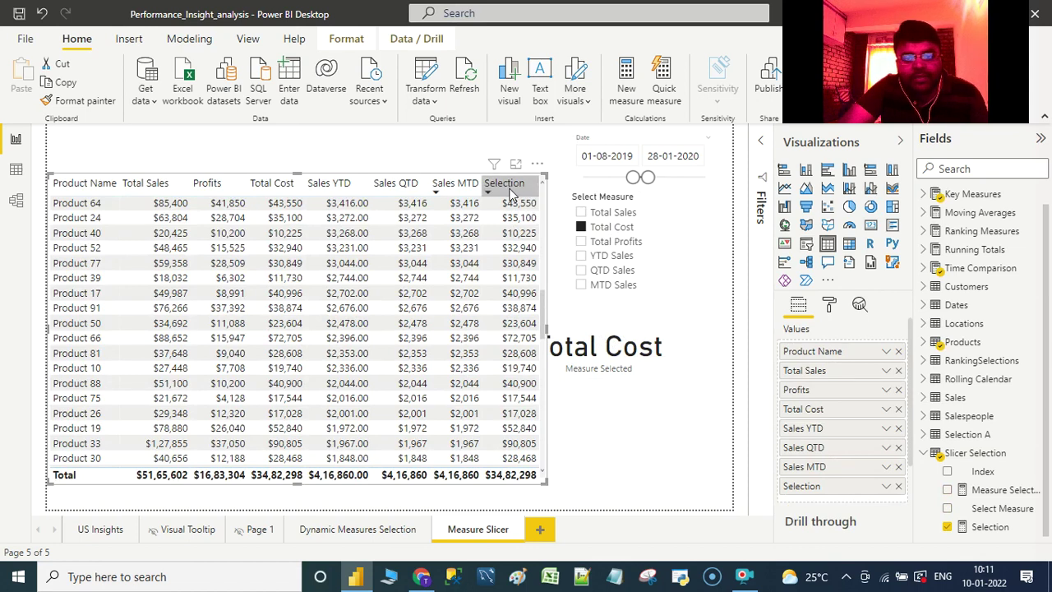
left_click(829, 310)
mouse_move(526, 192)
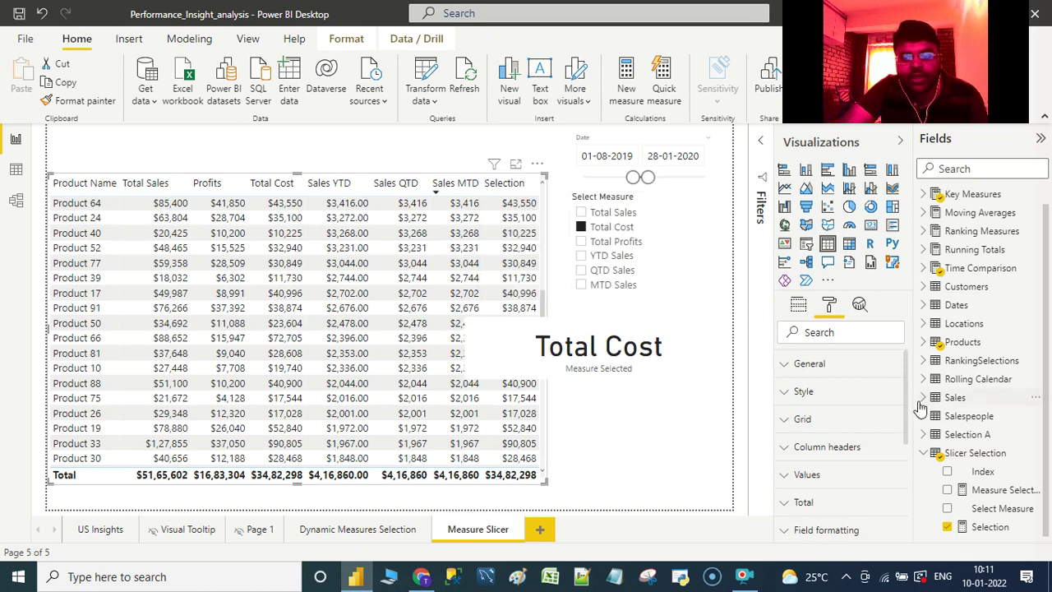
left_click(838, 420)
scroll(846, 469, "down", 3)
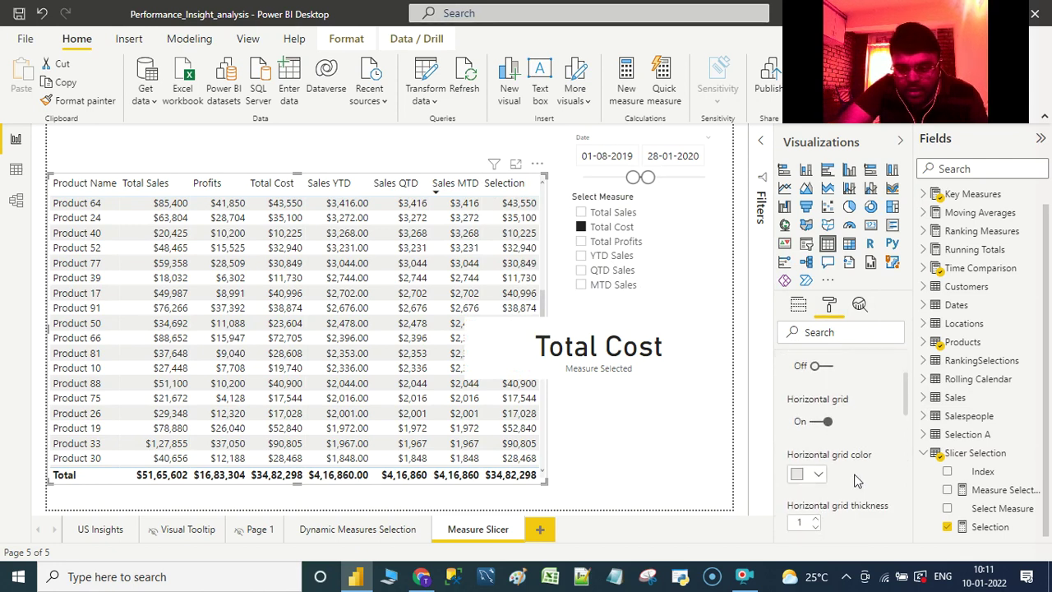
scroll(855, 481, "down", 6)
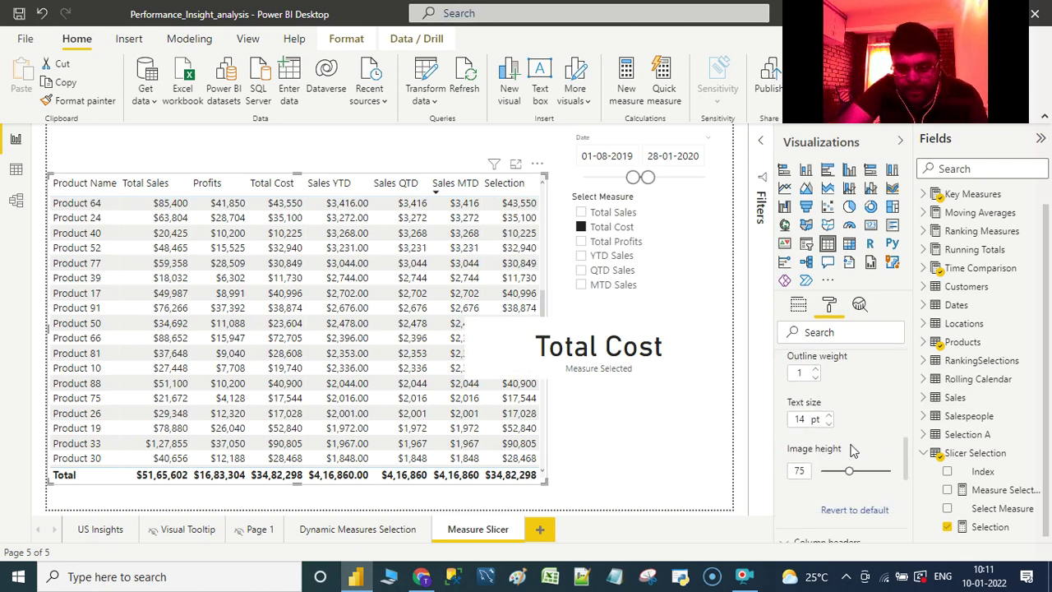
scroll(852, 451, "up", 3)
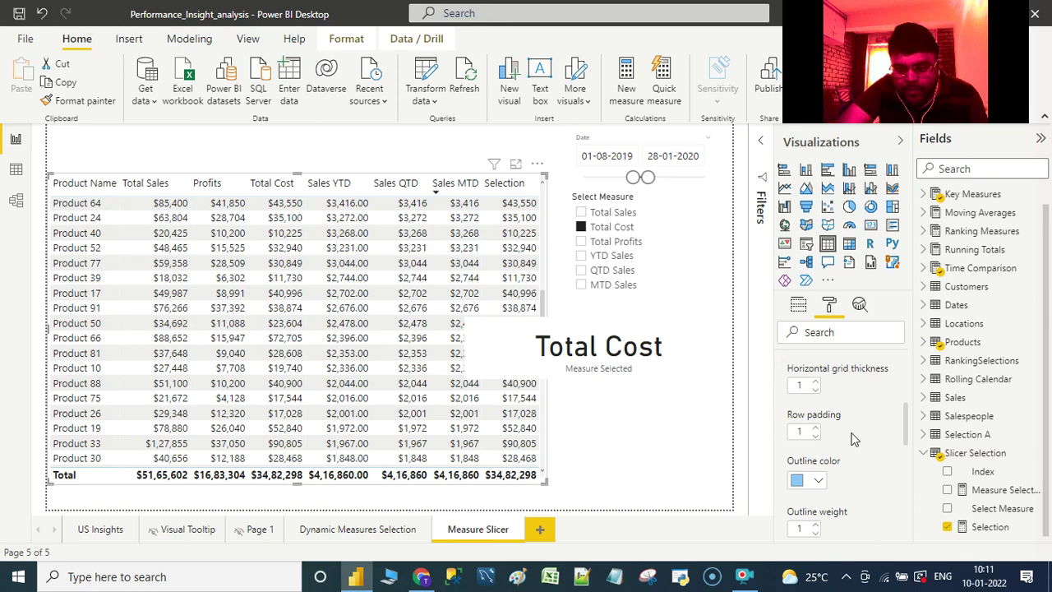
scroll(855, 440, "up", 1)
scroll(855, 435, "up", 3)
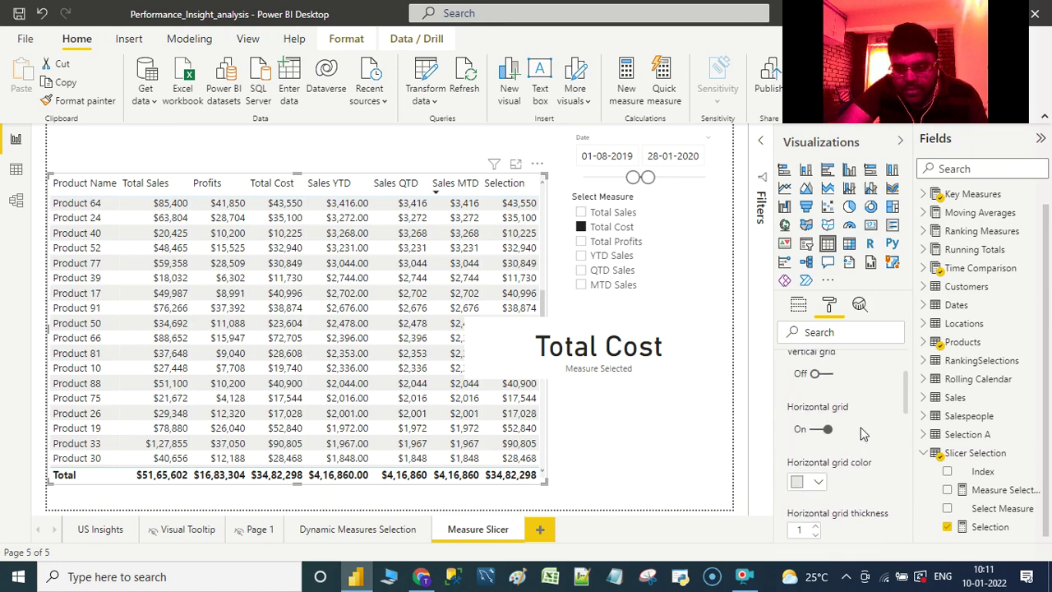
left_click(847, 398)
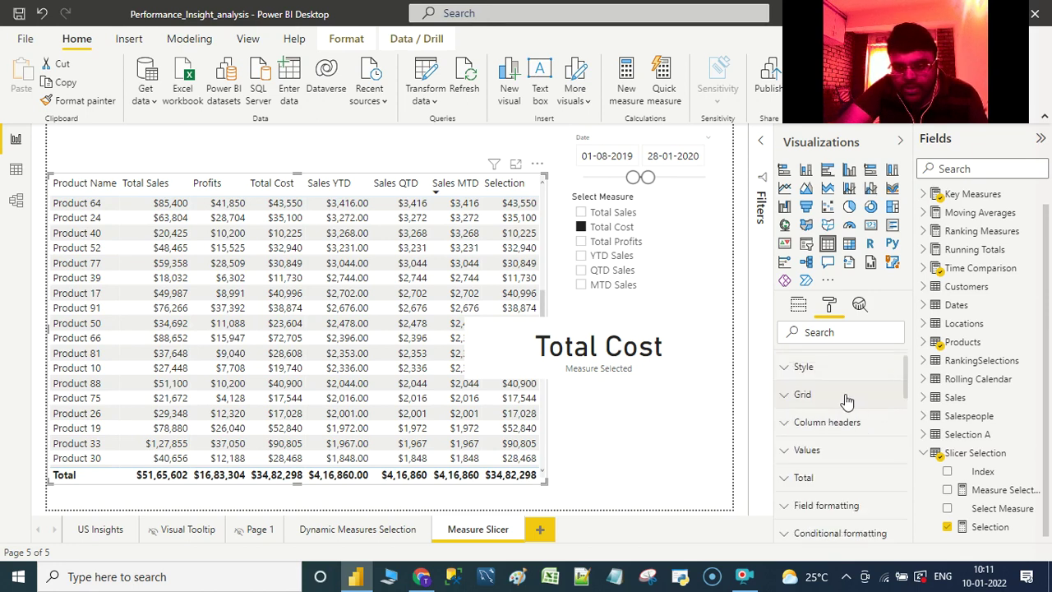
left_click(855, 426)
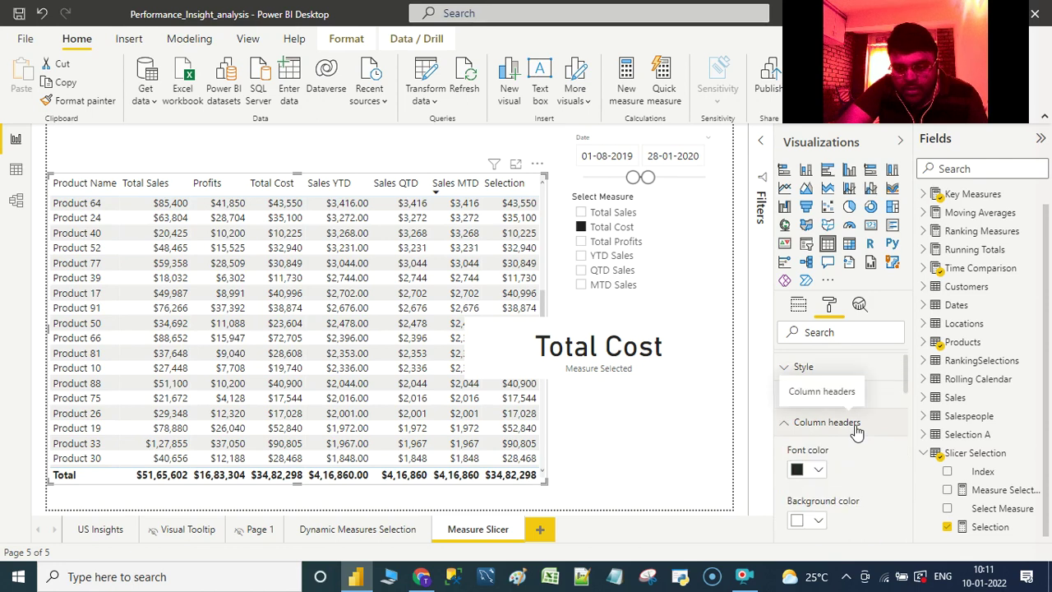
Step: Look through the Measure Selected card's formatting options and the font and text size of the product table's column headers
left_click(667, 346)
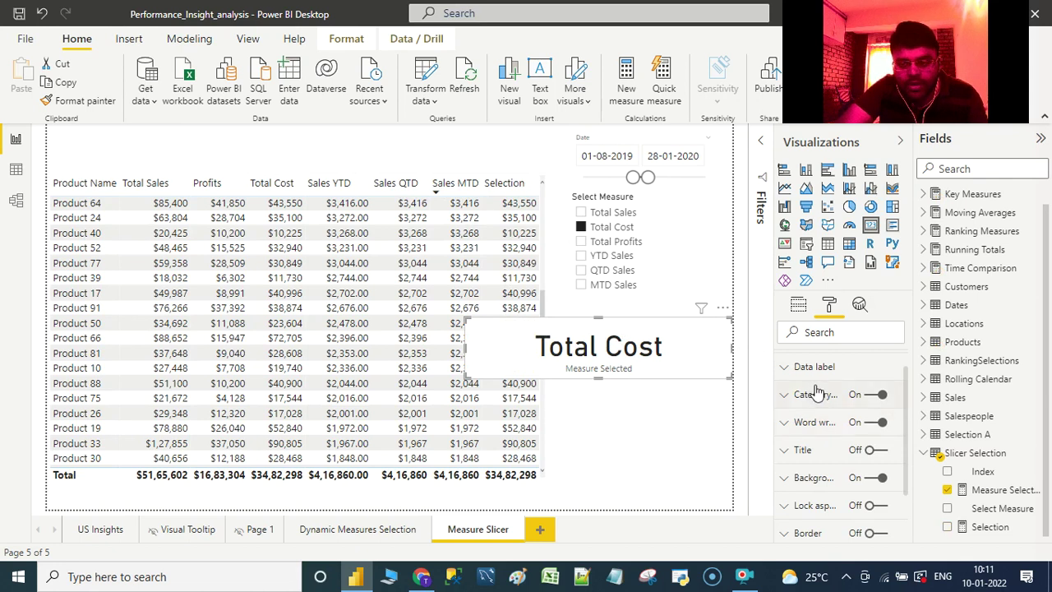
scroll(824, 399, "down", 1)
scroll(824, 398, "up", 2)
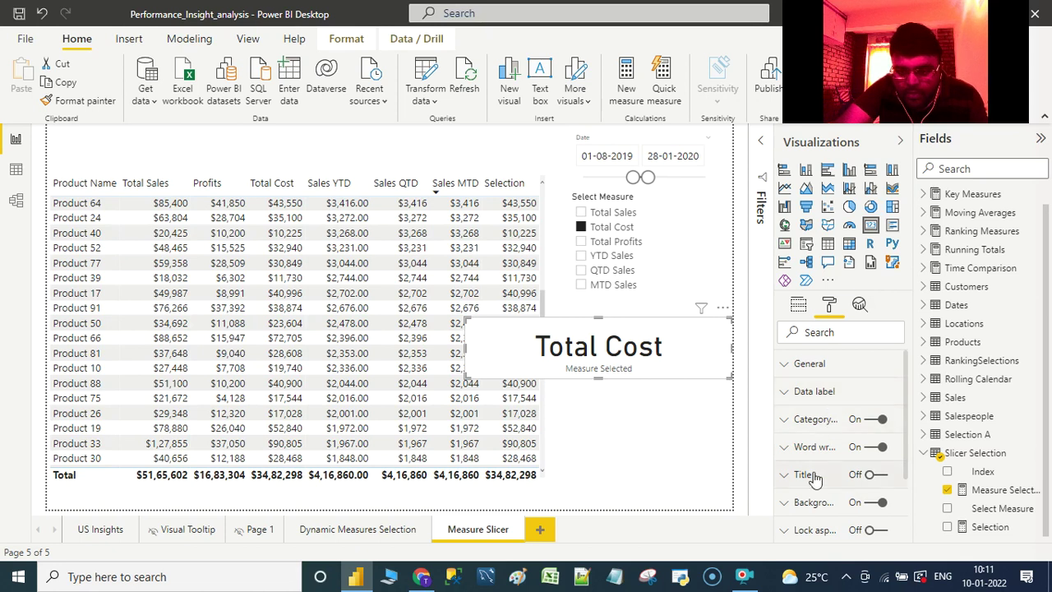
scroll(813, 477, "down", 3)
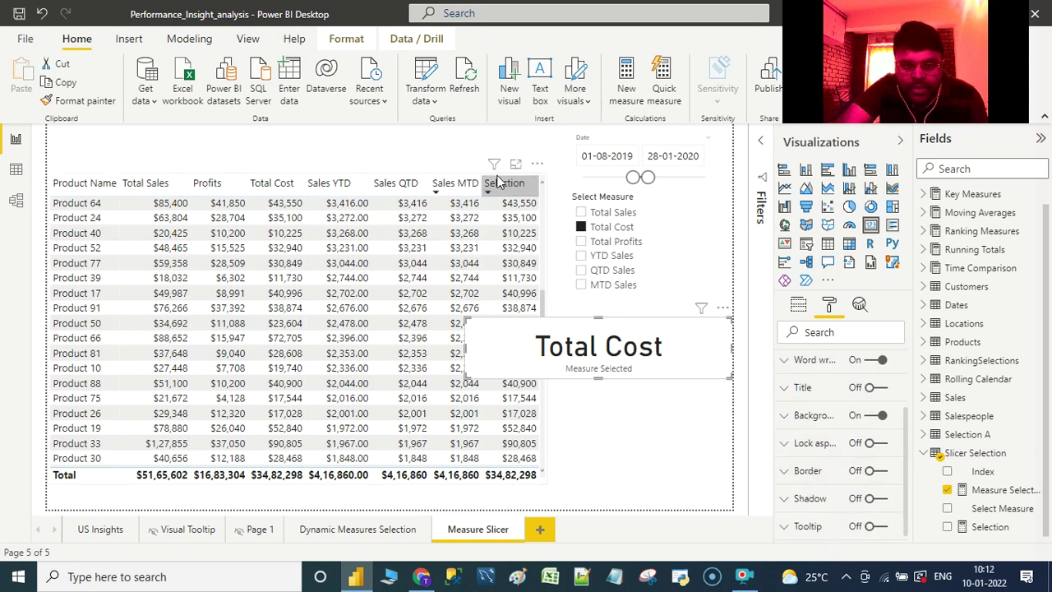
left_click(546, 224)
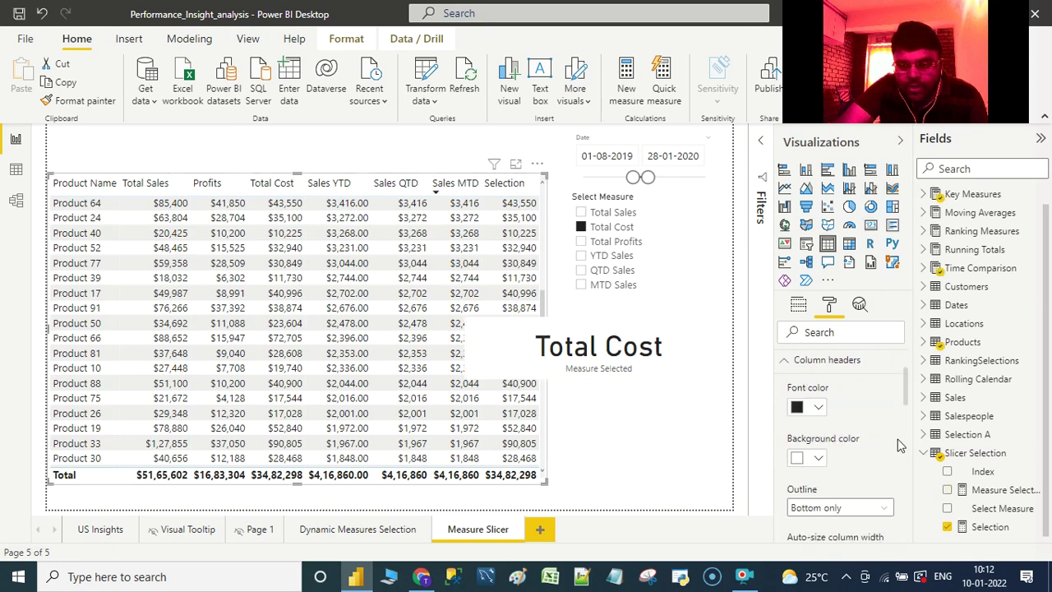
scroll(857, 468, "down", 9)
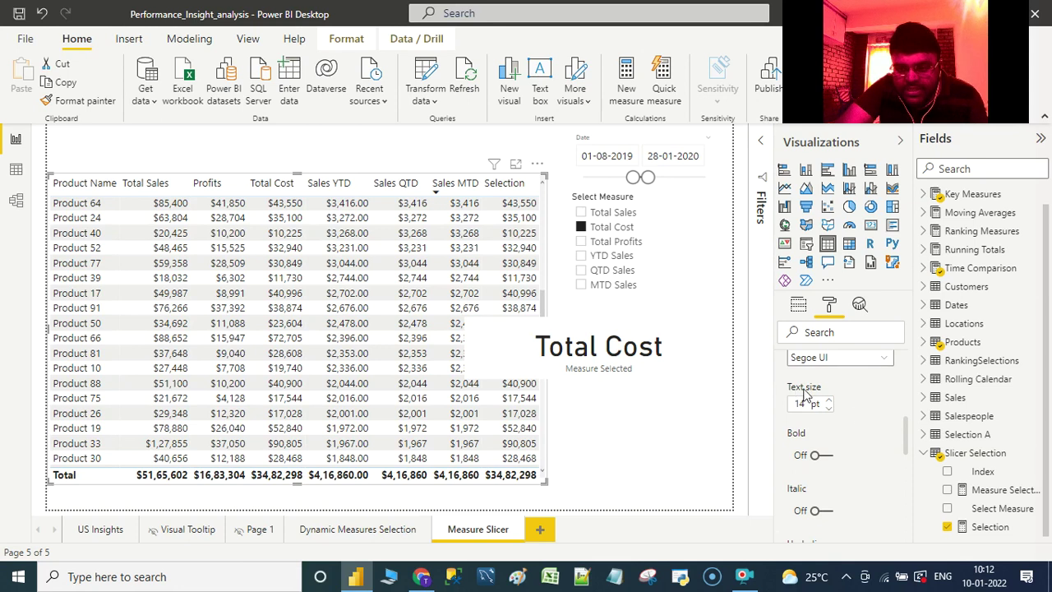
scroll(858, 410, "up", 5)
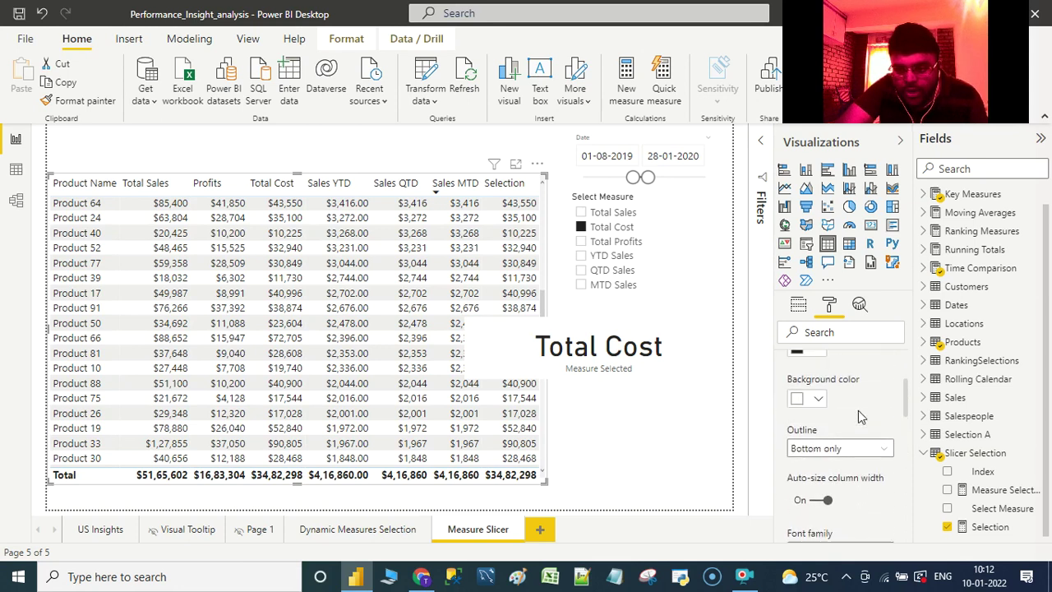
scroll(858, 410, "up", 2)
scroll(858, 412, "down", 1)
scroll(858, 411, "down", 4)
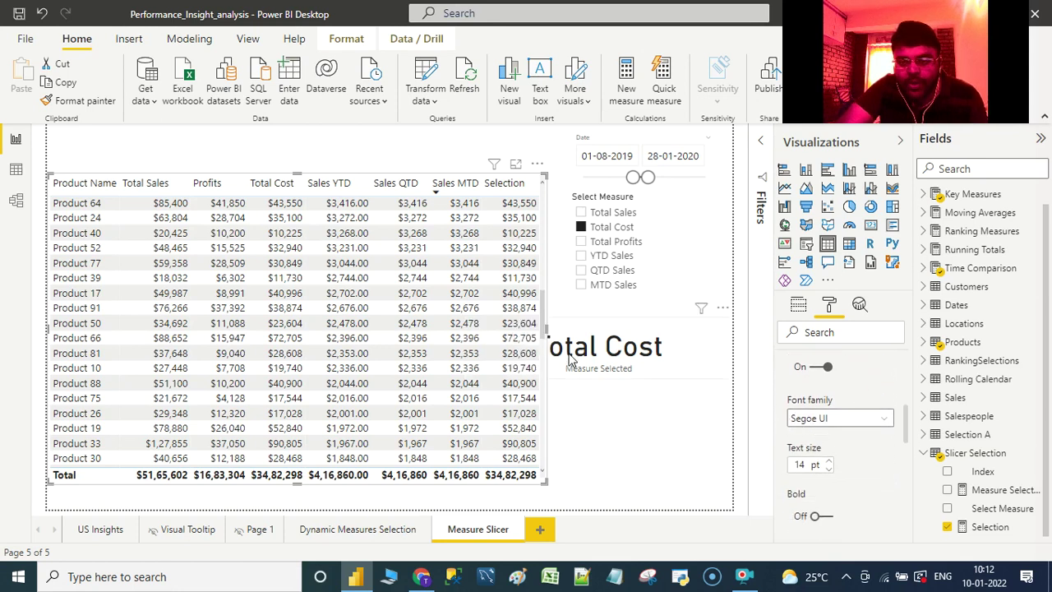
Step: Set the Measure Selected card's data label to 14 pt text in the Segoe UI font
left_click(601, 339)
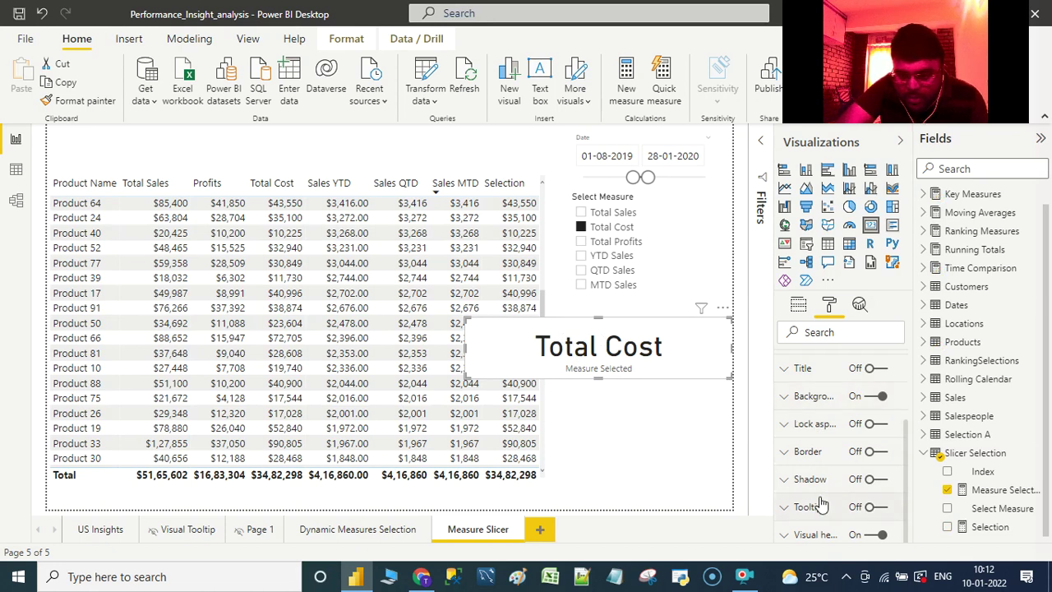
scroll(820, 505, "up", 3)
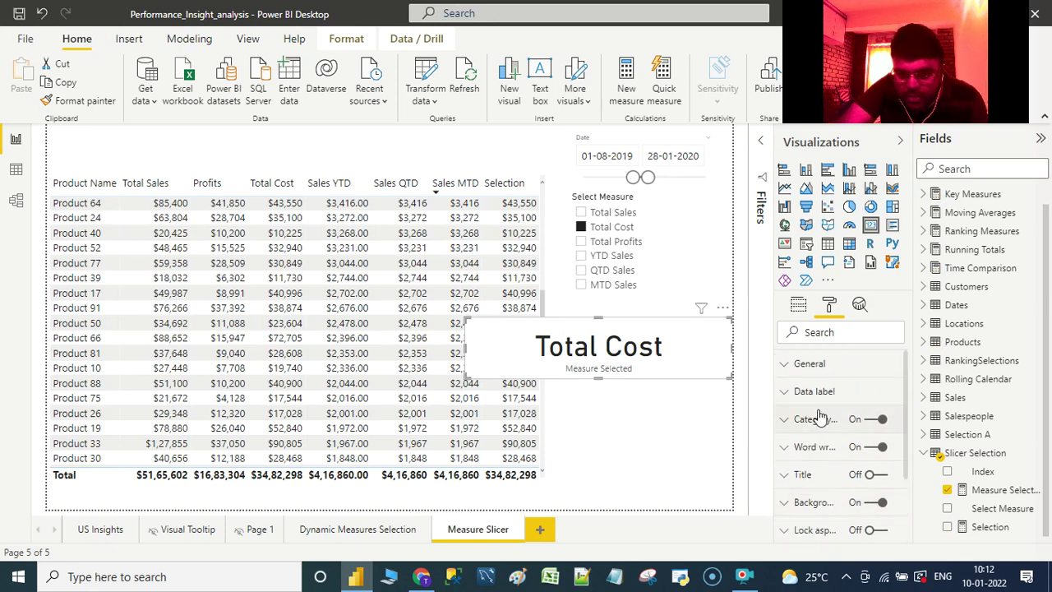
left_click(832, 395)
scroll(870, 467, "down", 3)
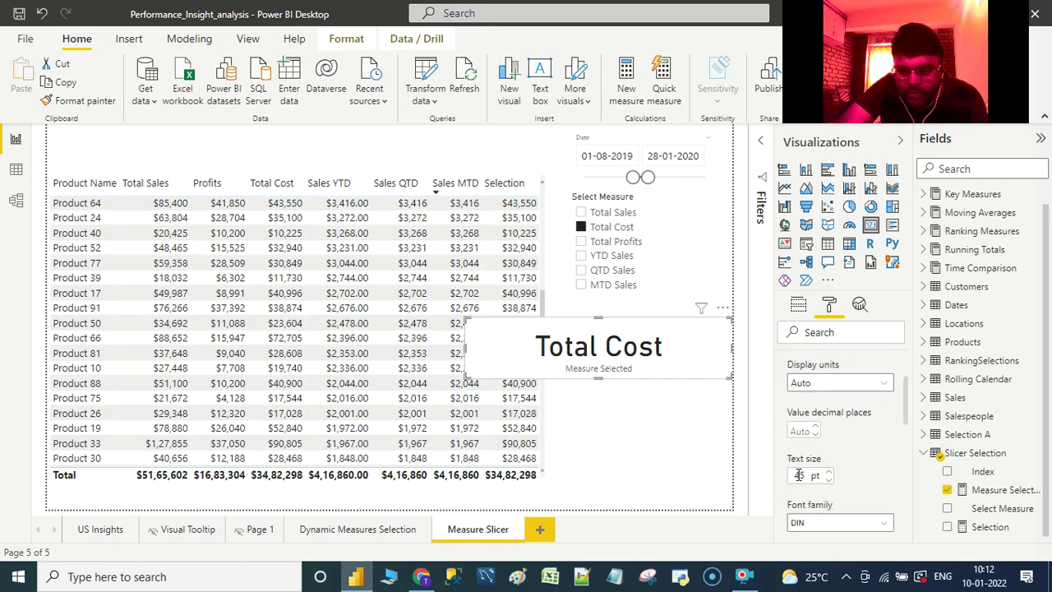
type("14")
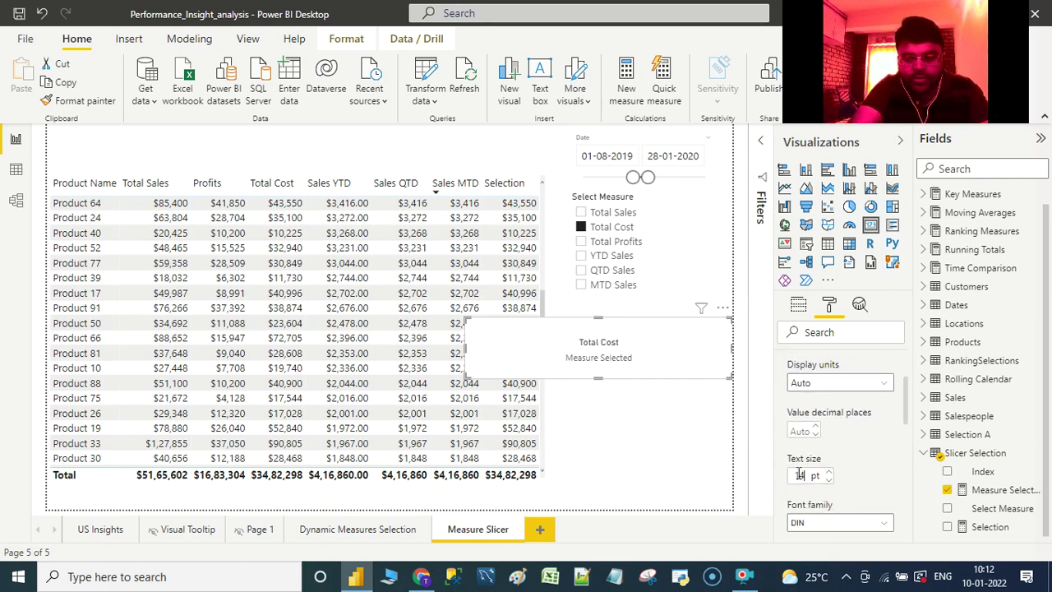
scroll(860, 468, "down", 1)
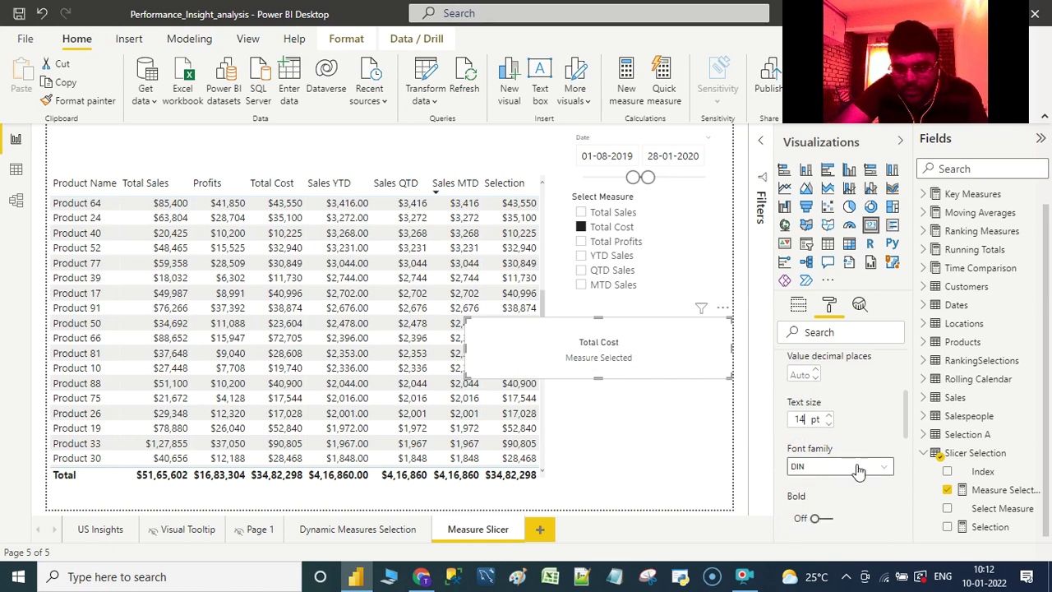
left_click(855, 467)
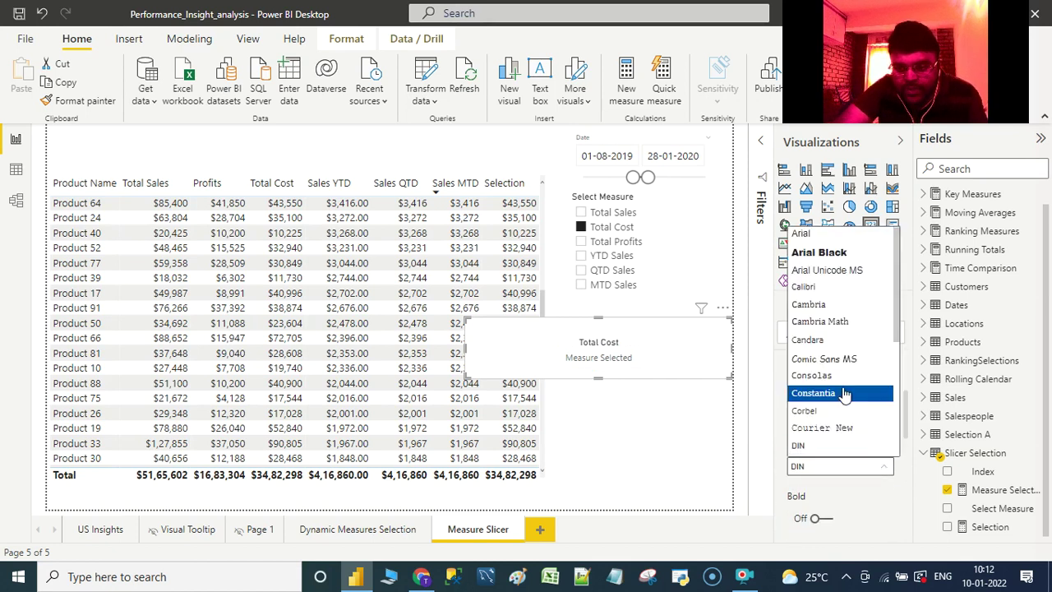
scroll(847, 363, "down", 1)
scroll(843, 363, "down", 1)
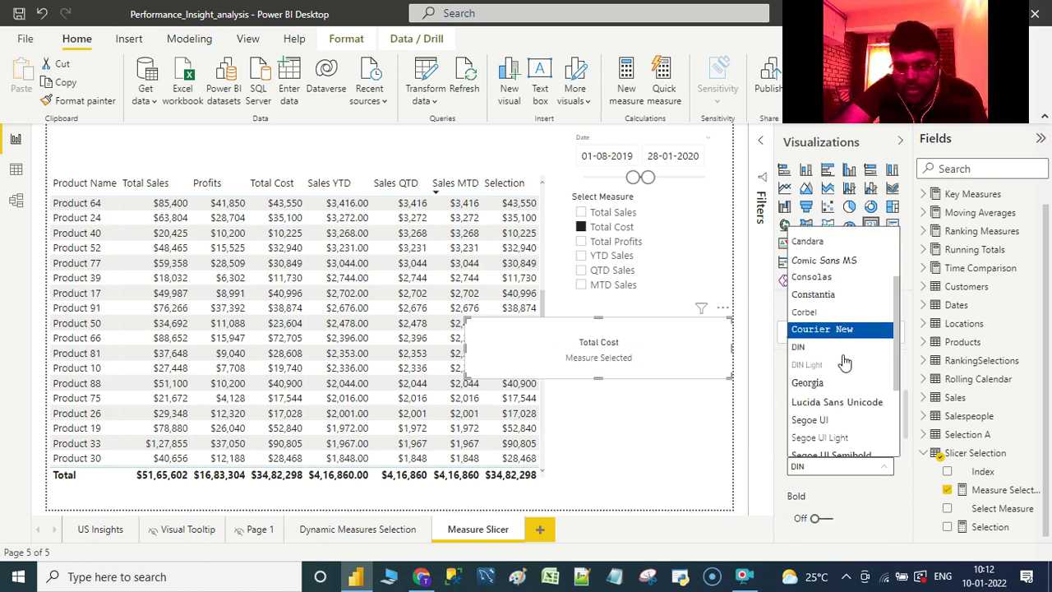
left_click(831, 421)
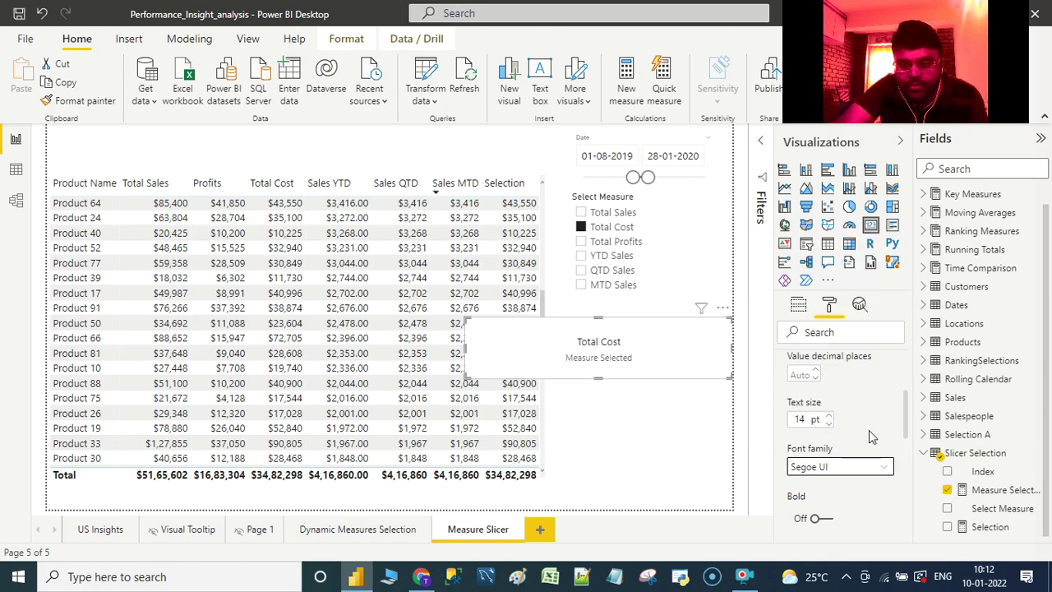
Step: Turn off the card's category label and shrink the card to a small box around its value
scroll(868, 430, "up", 3)
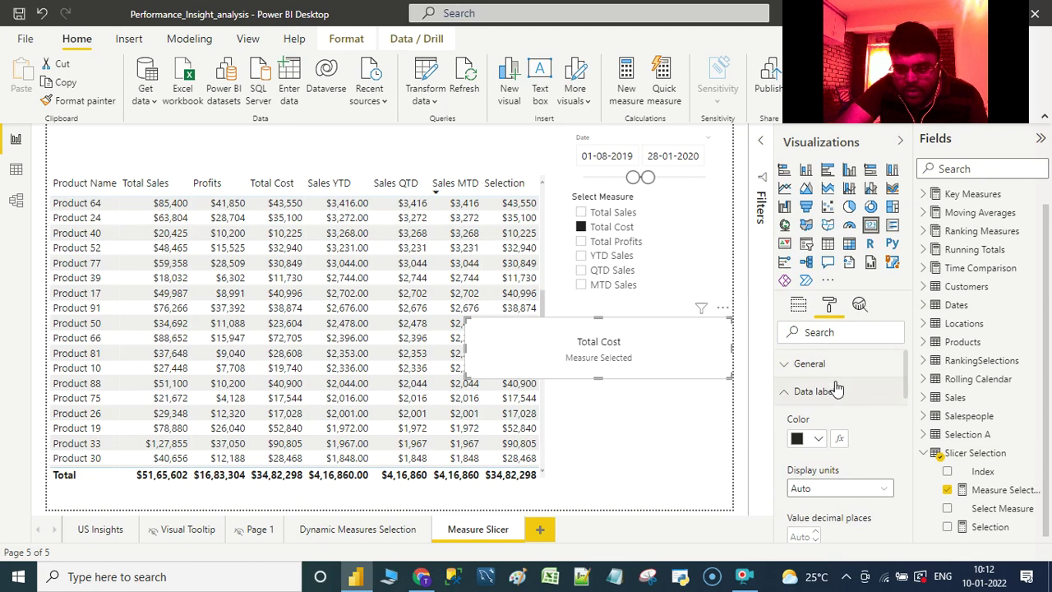
left_click(835, 391)
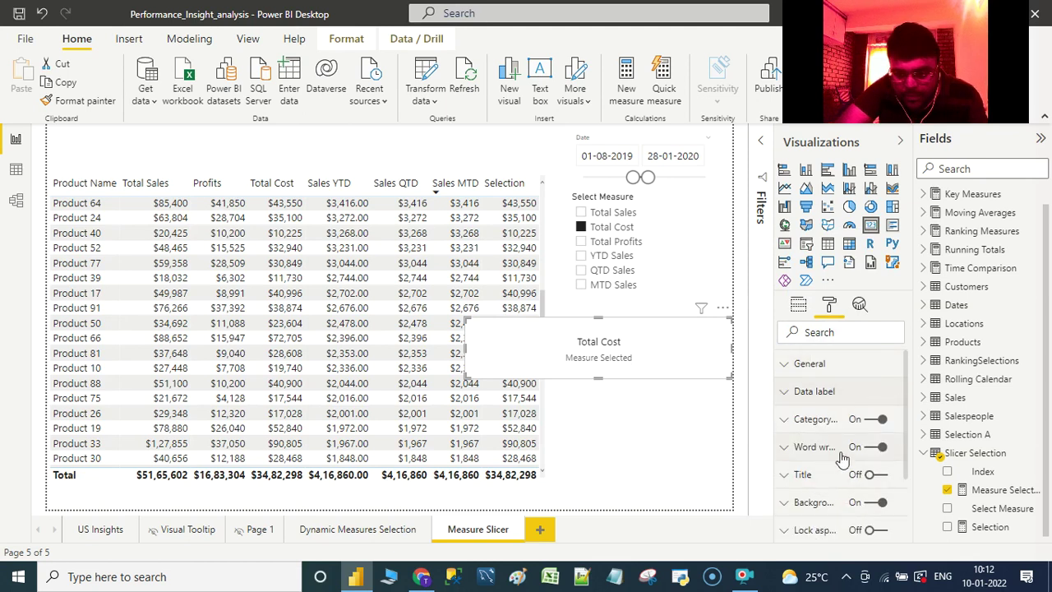
left_click(870, 420)
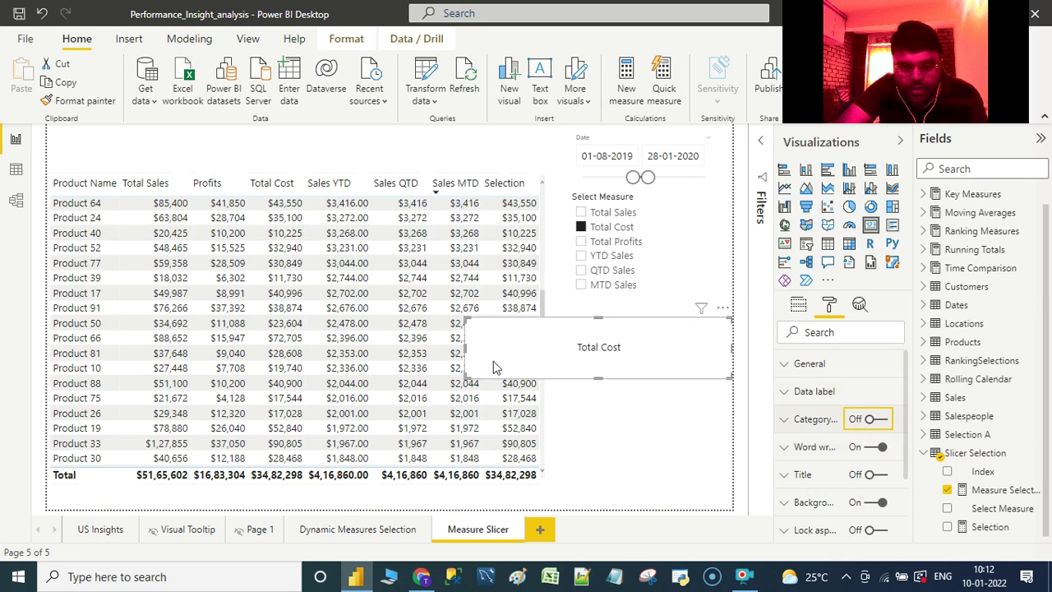
left_click_drag(530, 365, 655, 346)
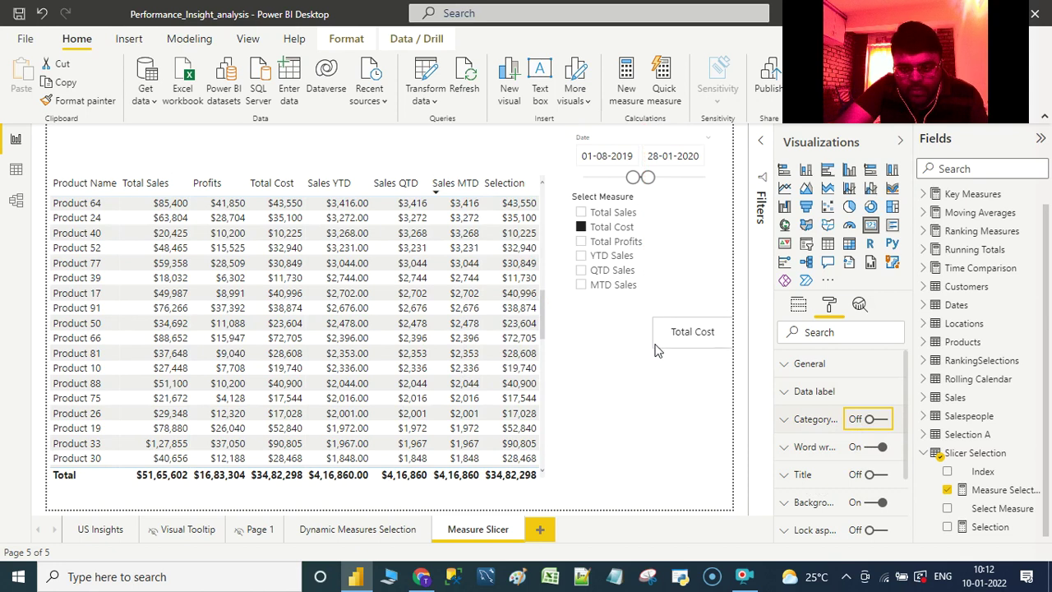
Step: Try to give the Measure Selected card the product table's dimensions, with width 934 and height 582
left_click(531, 249)
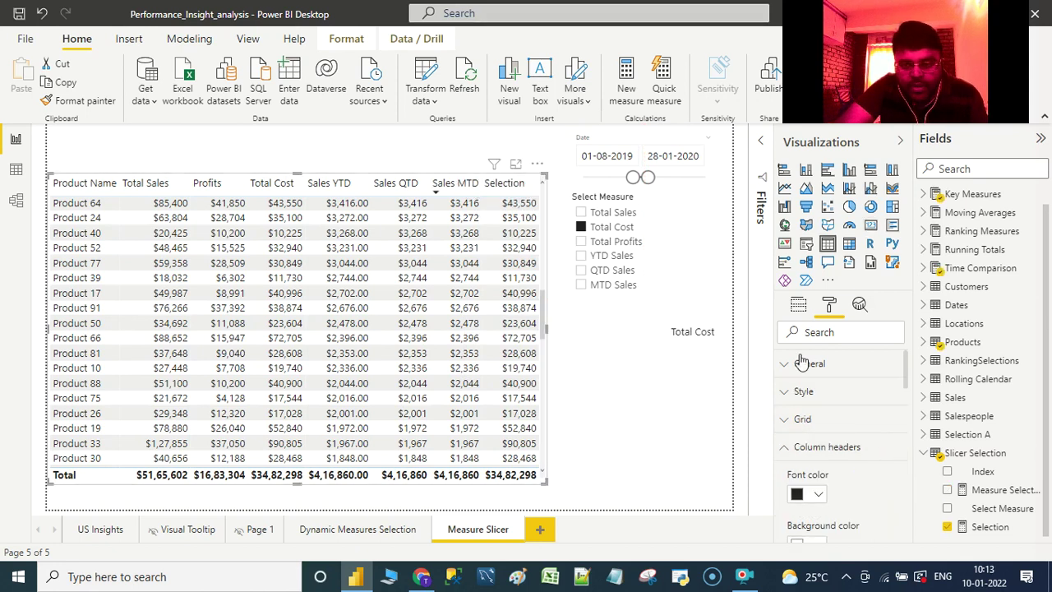
left_click(844, 374)
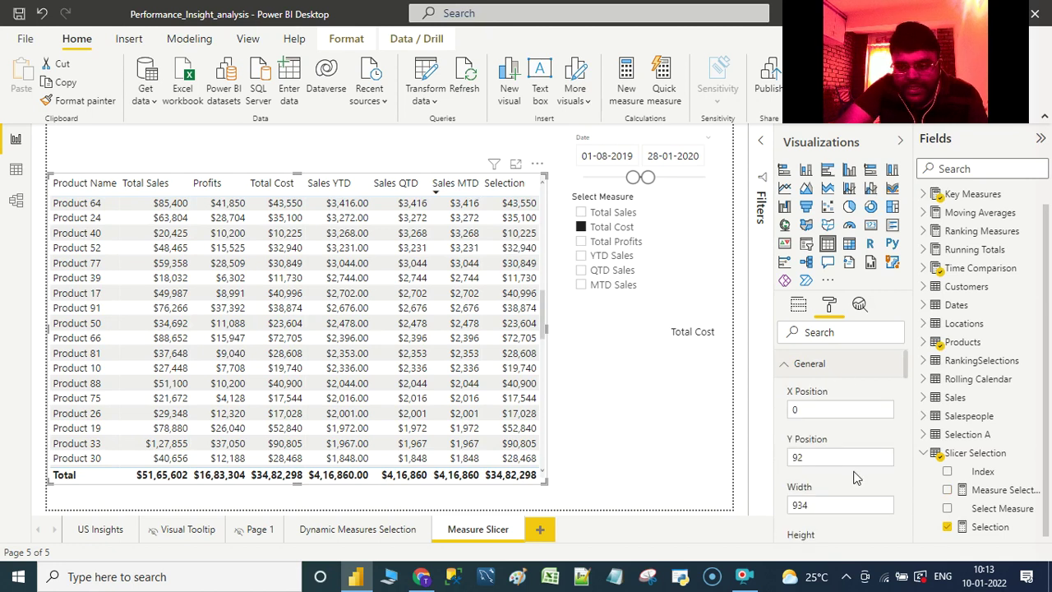
scroll(827, 495, "down", 2)
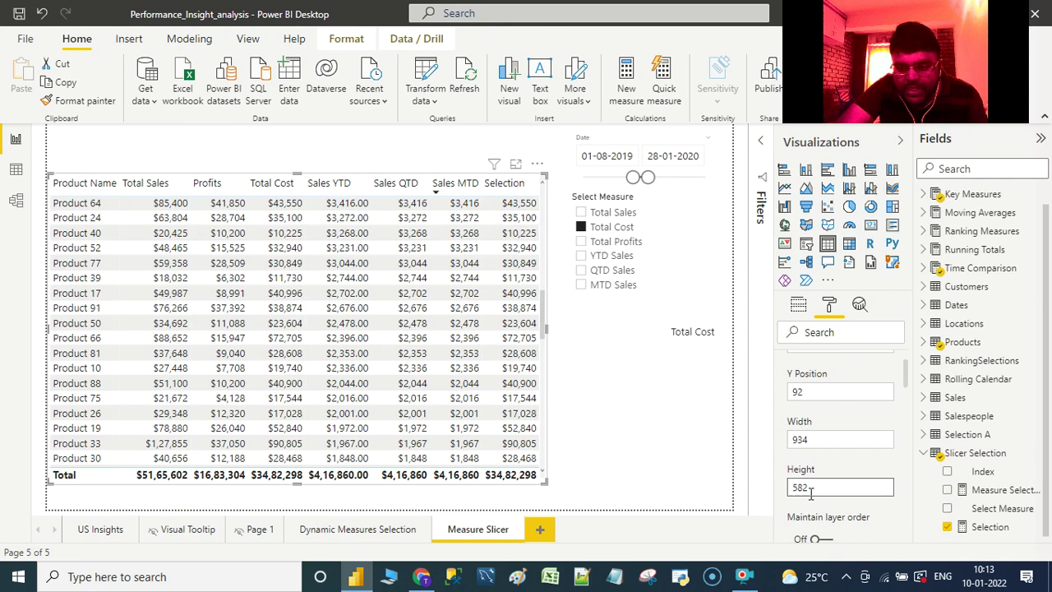
left_click(696, 332)
scroll(821, 401, "down", 5)
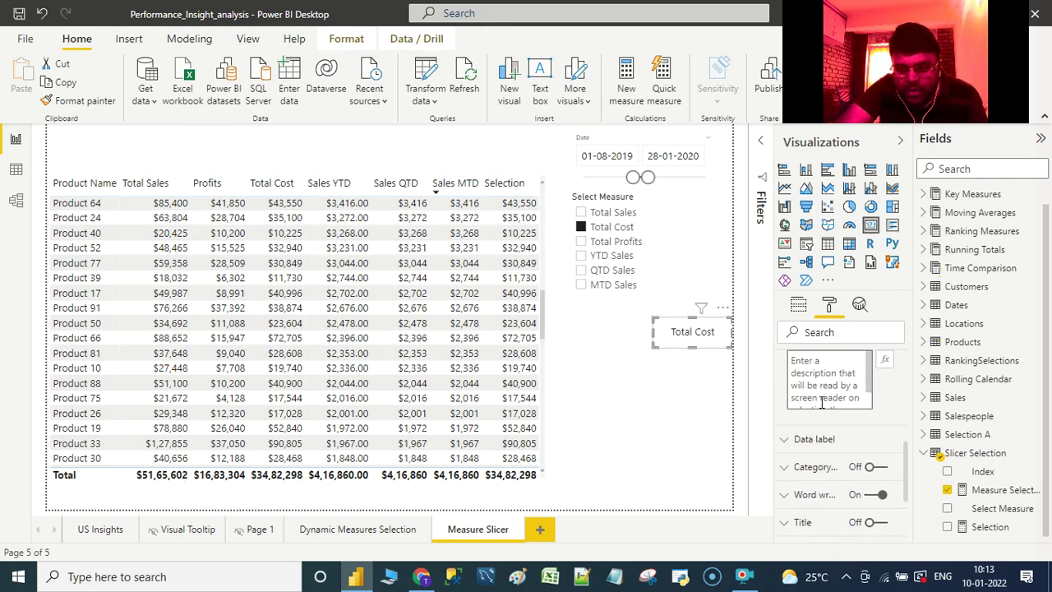
scroll(821, 402, "up", 2)
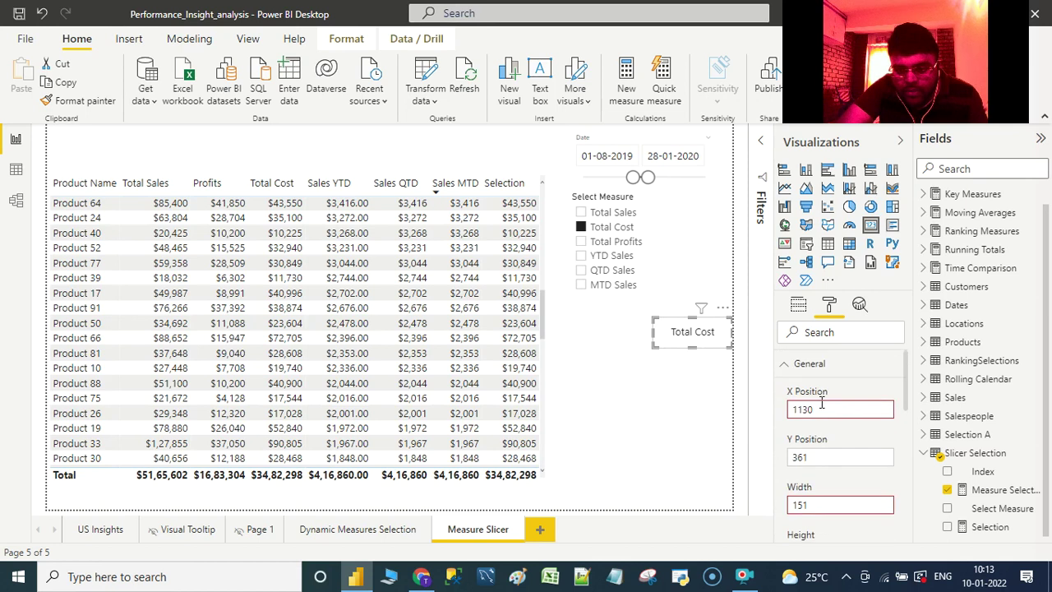
scroll(821, 401, "down", 1)
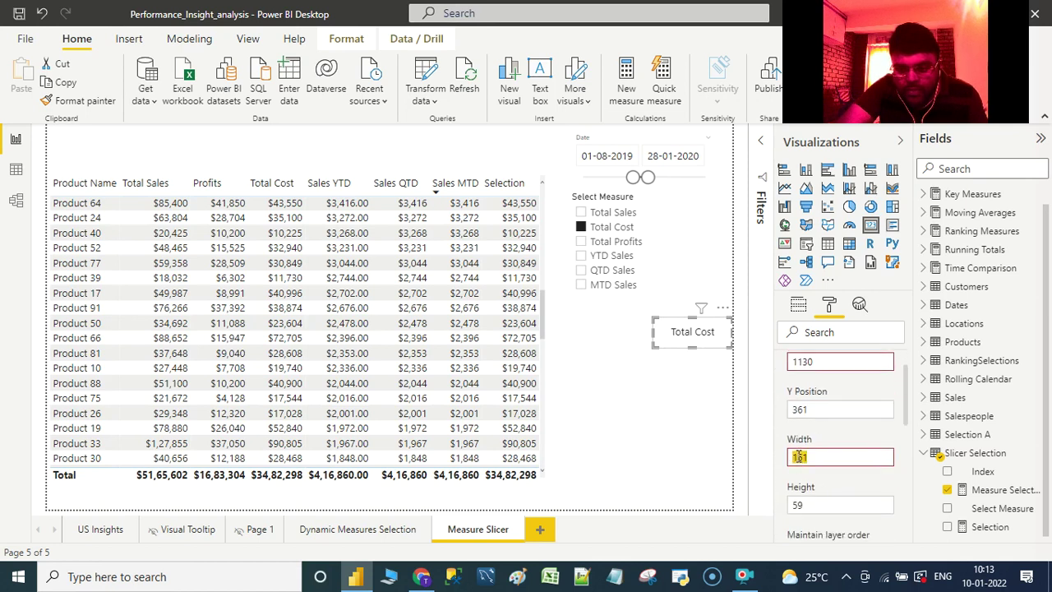
left_click(799, 505)
double_click(799, 504)
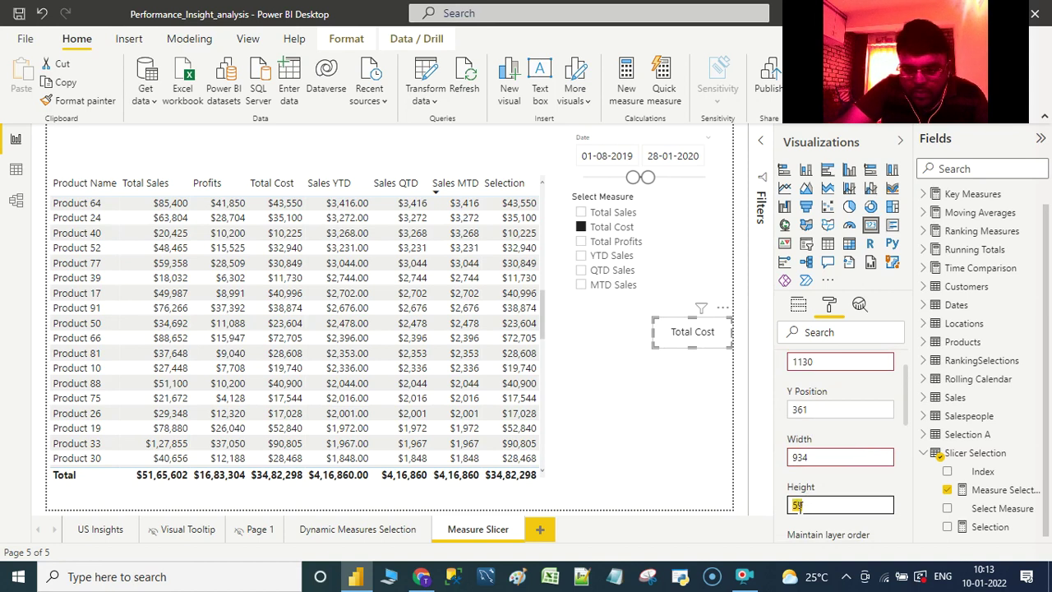
type("58")
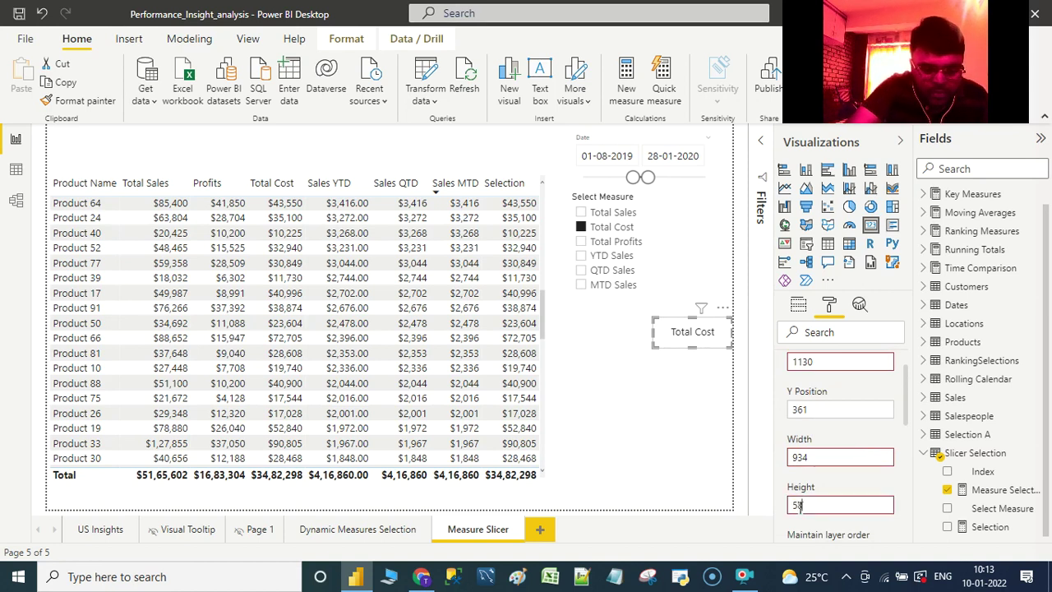
key("Return")
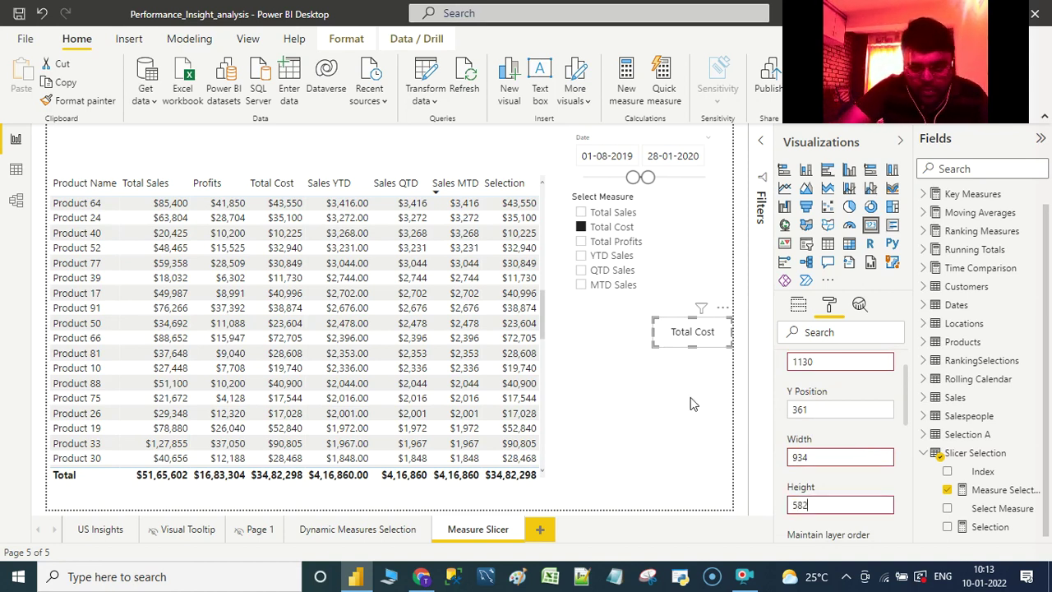
left_click(686, 455)
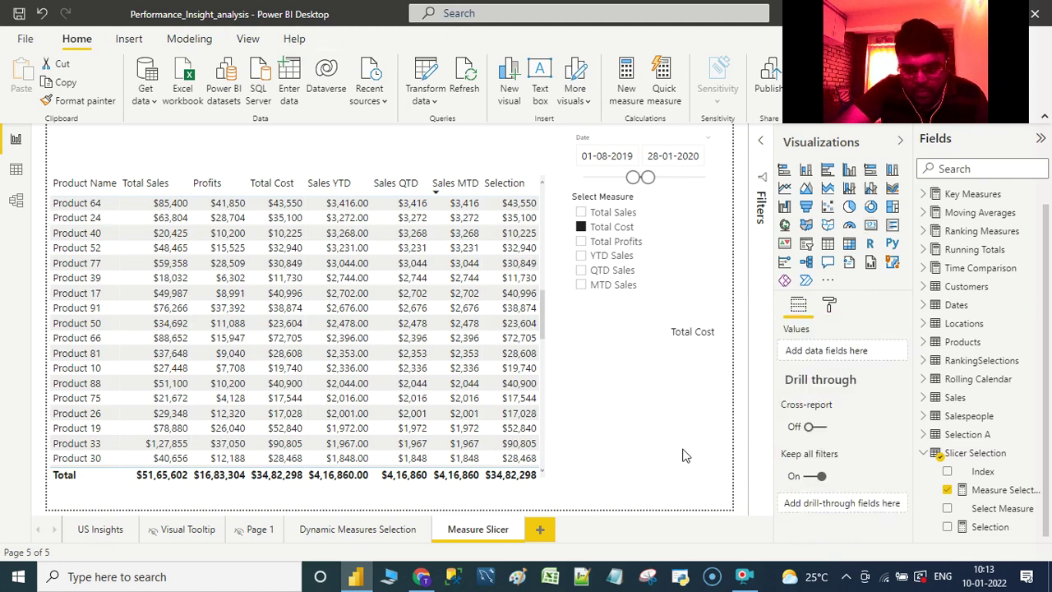
Step: Place the Measure Selected card over the product table's Selection column header and shrink it to fit that header cell
left_click(691, 329)
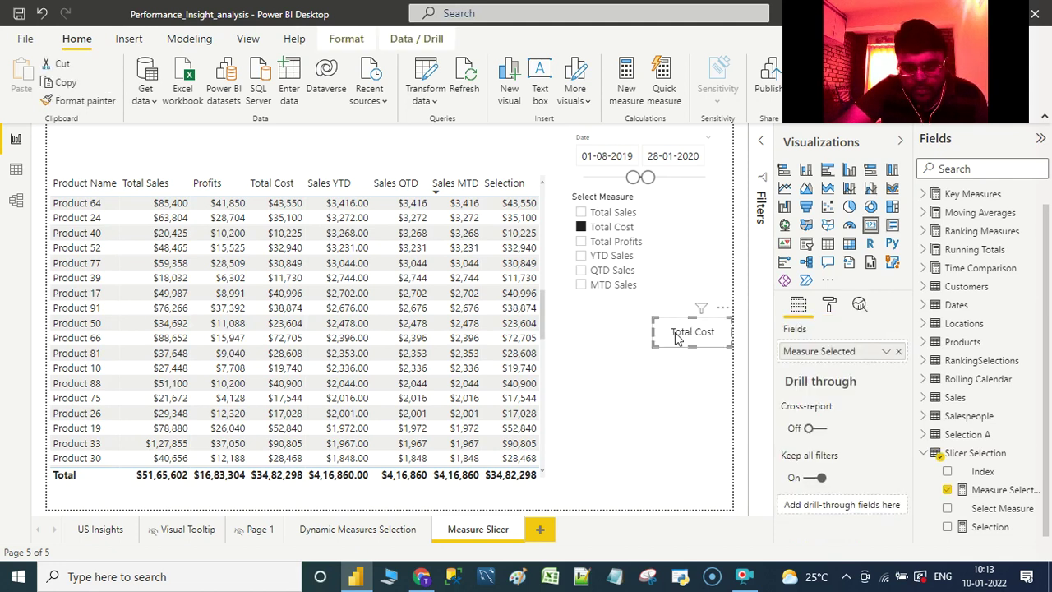
left_click_drag(655, 342, 656, 339)
left_click_drag(729, 312, 539, 169)
left_click_drag(463, 184, 487, 189)
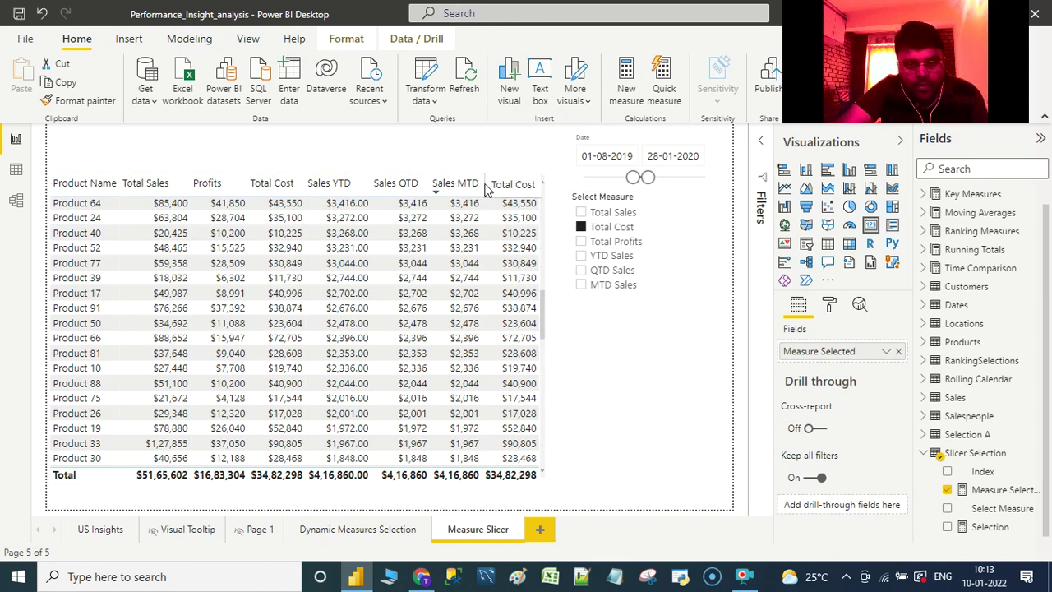
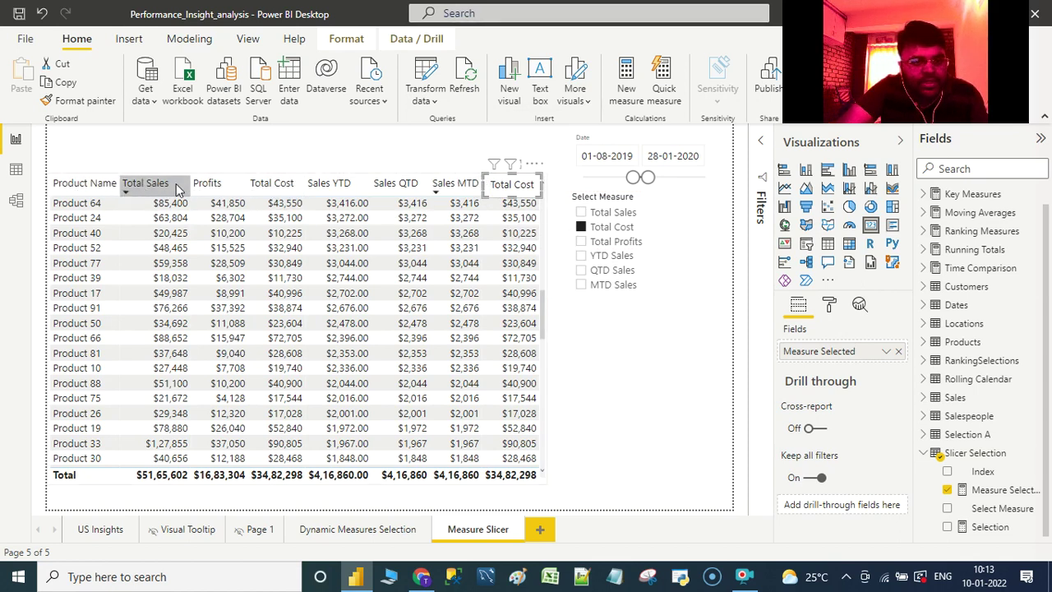
left_click(548, 355)
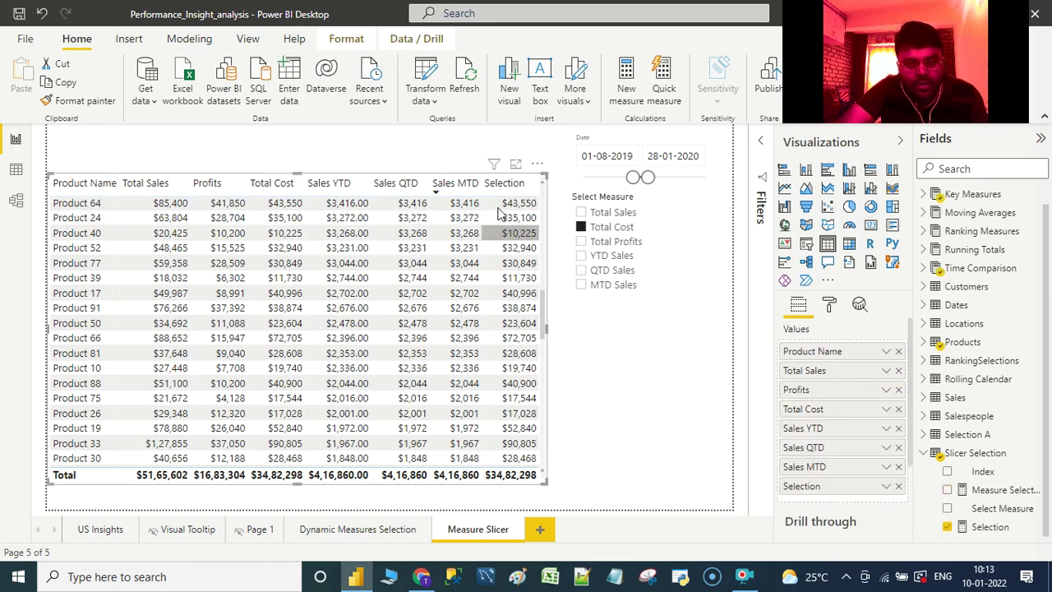
left_click(555, 222)
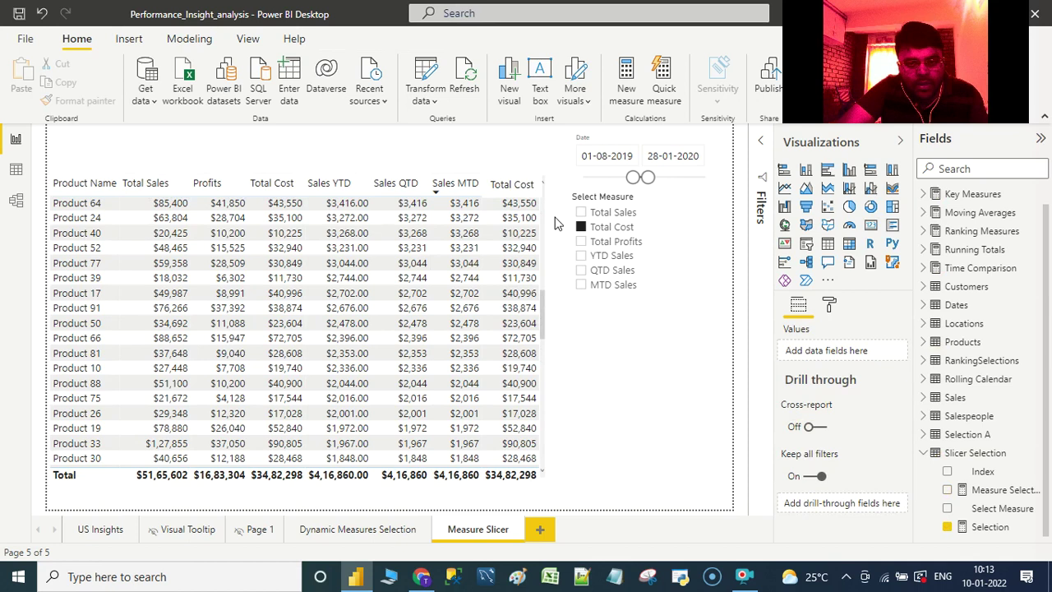
Step: Bring the Measure Selected card to the front of the product table
left_click(514, 189)
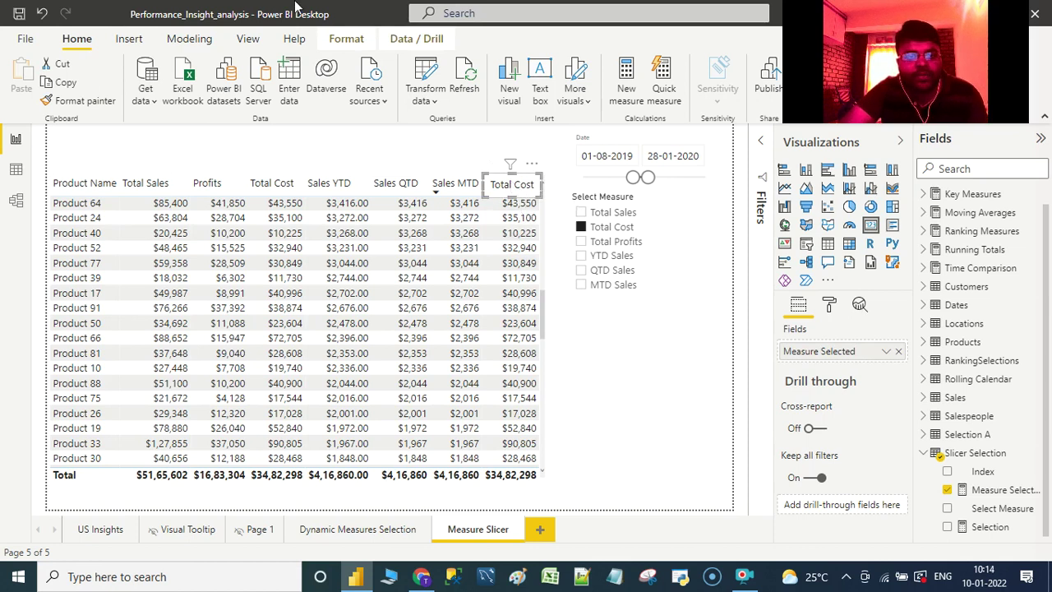
left_click(346, 39)
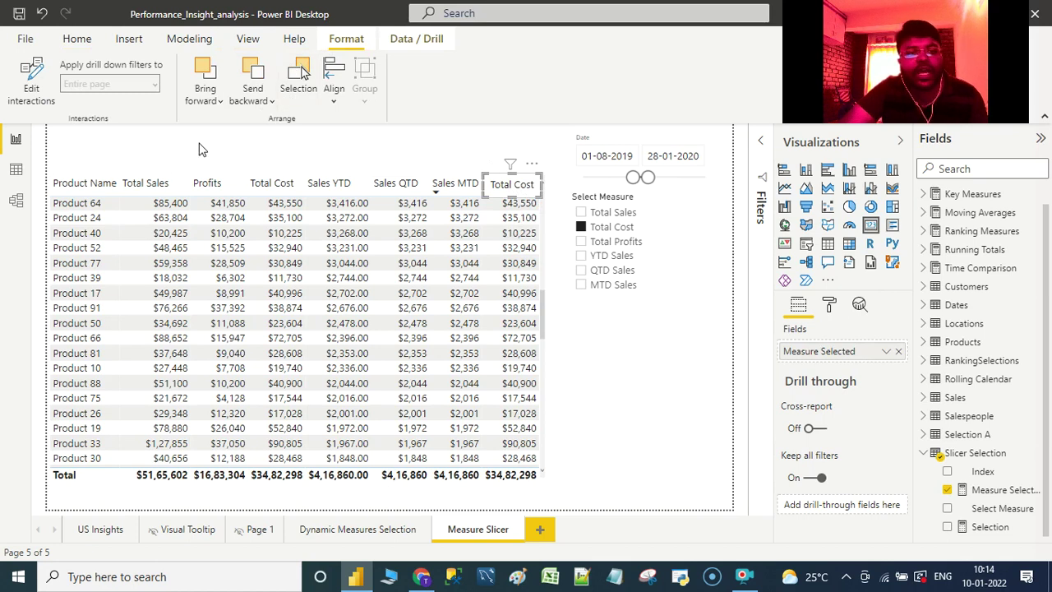
left_click(212, 101)
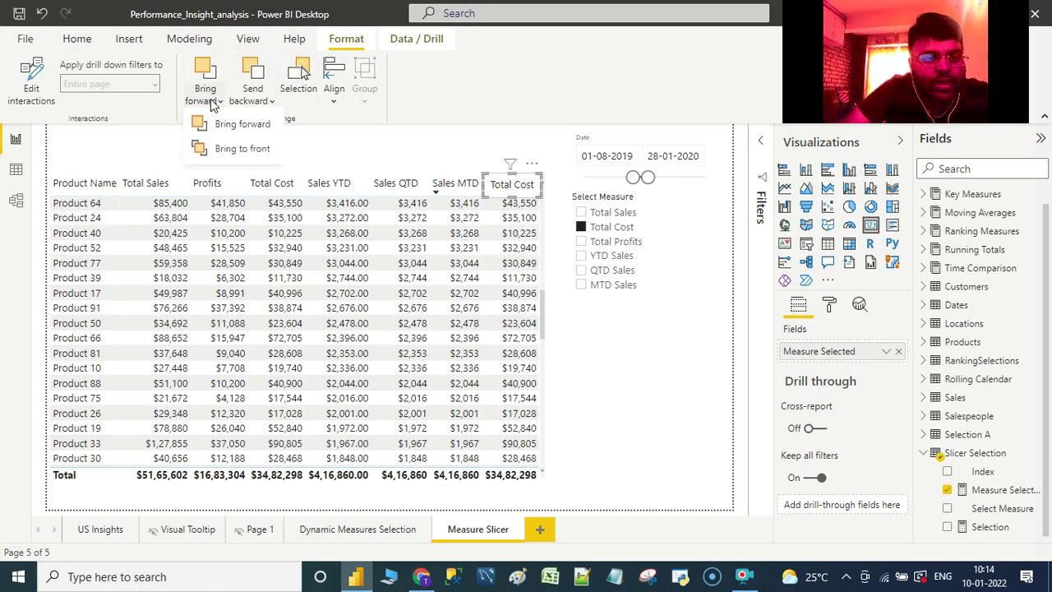
left_click(240, 151)
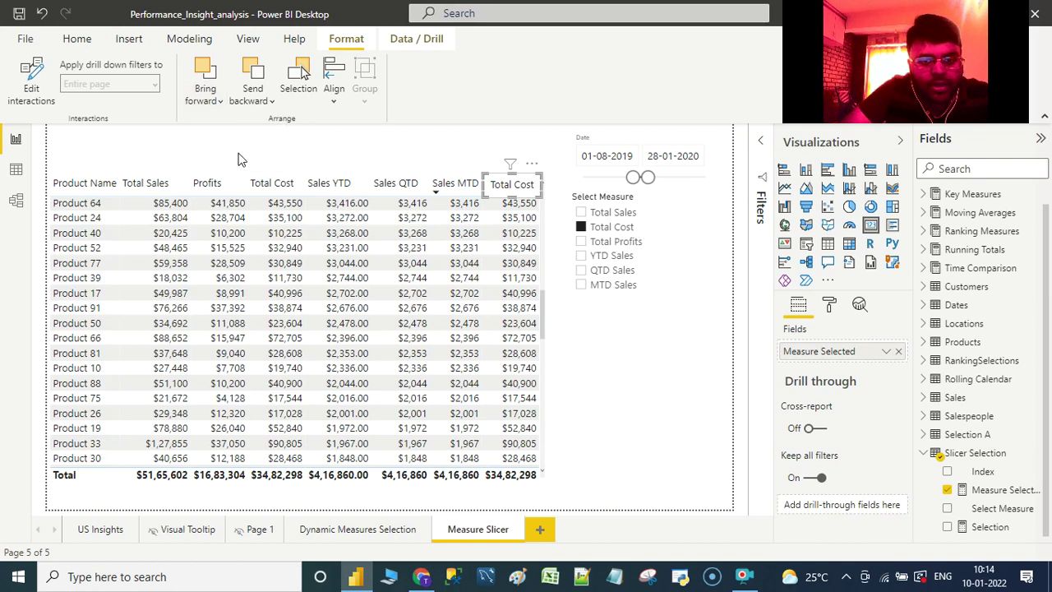
left_click(614, 418)
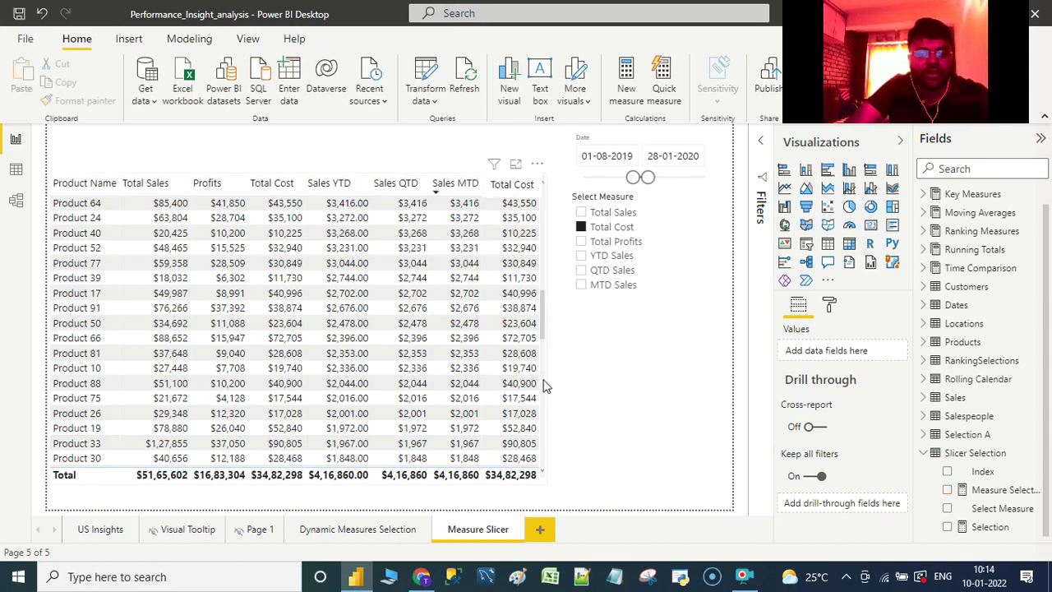
Step: Remove Total Sales, Profits, Total Cost, Sales YTD, Sales QTD and Sales MTD from the product table, keeping Product Name and Selection
left_click(93, 180)
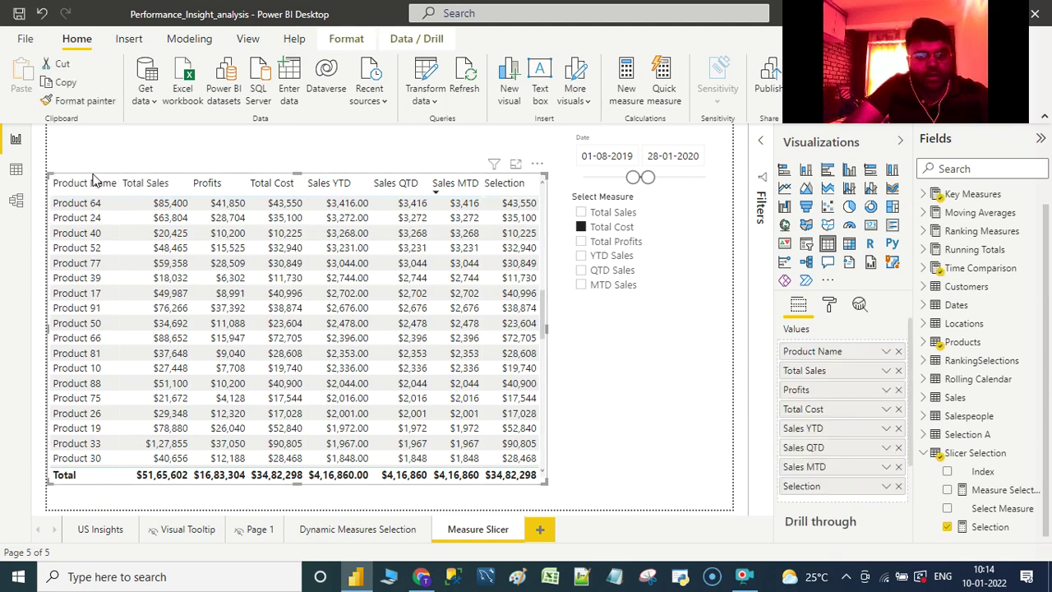
left_click(900, 371)
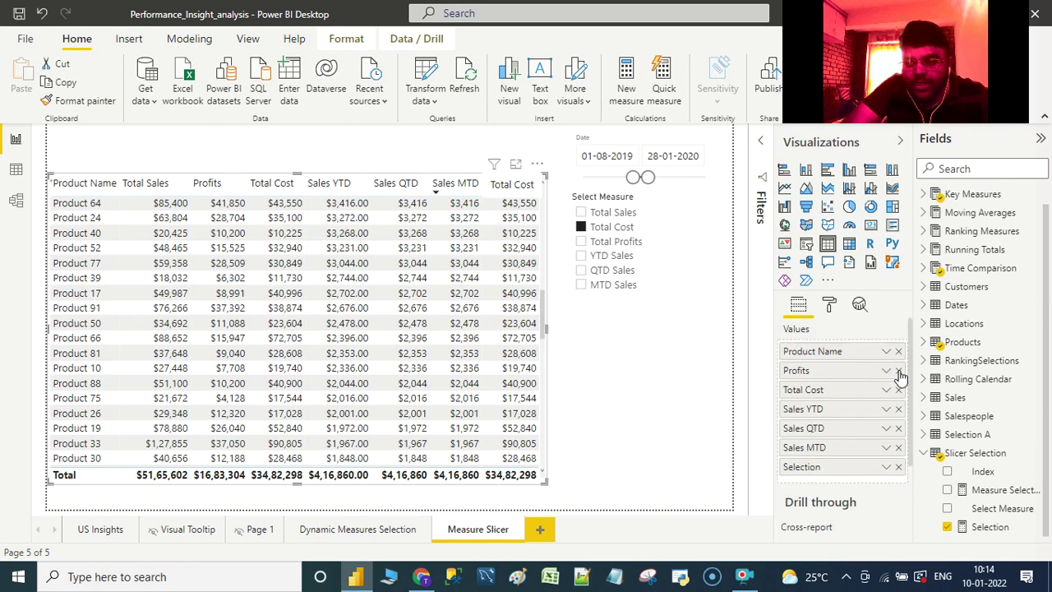
left_click(900, 371)
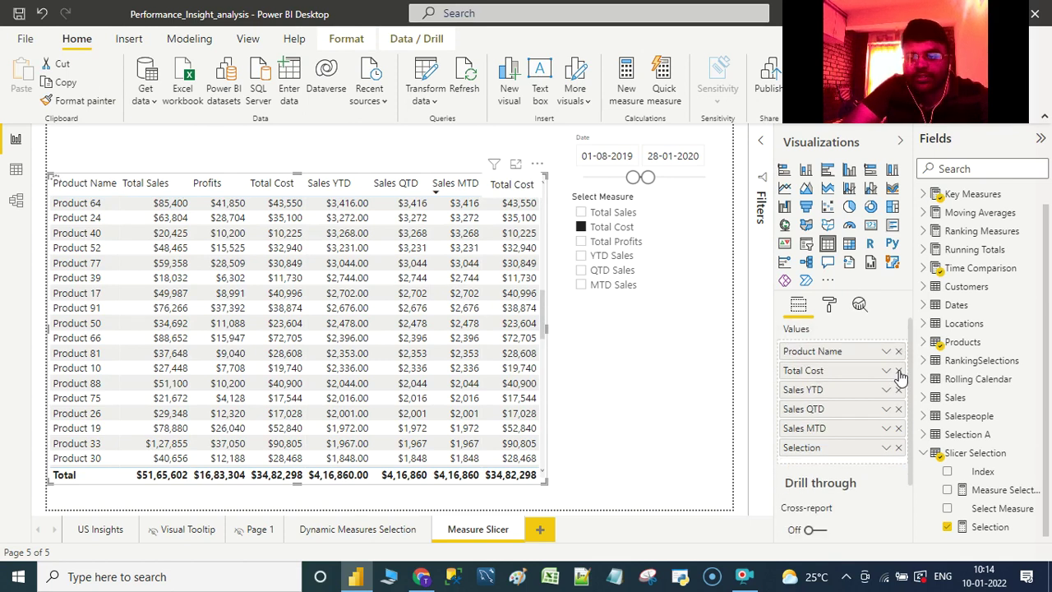
left_click(899, 371)
left_click(899, 371)
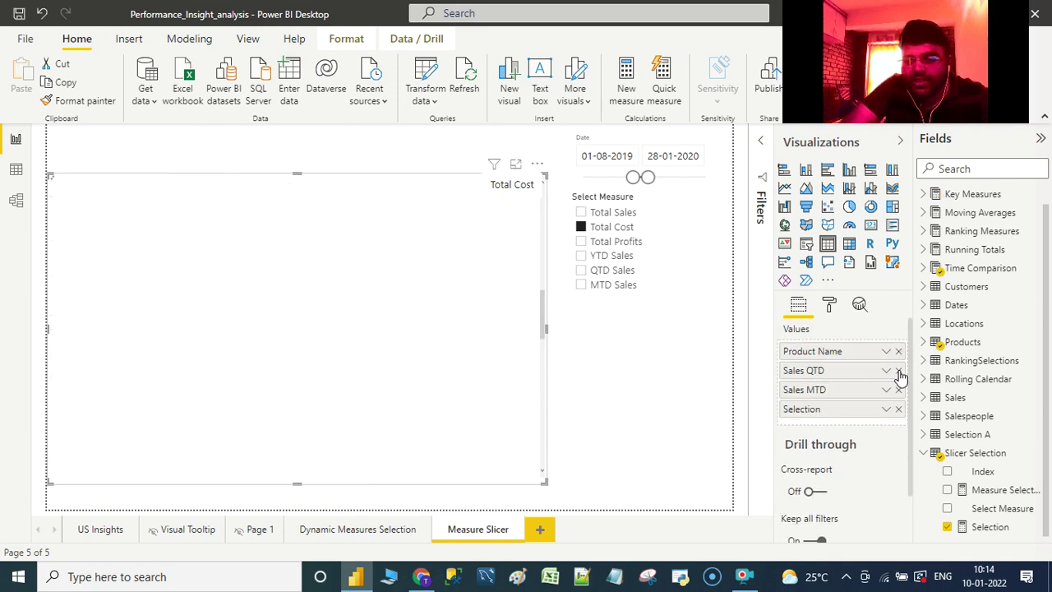
left_click(899, 371)
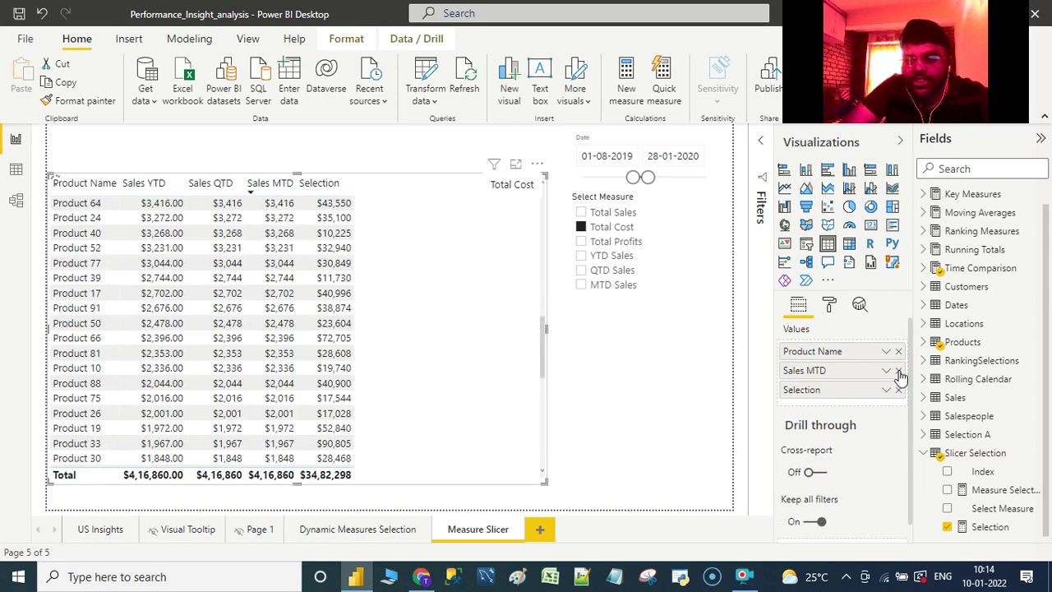
left_click(900, 370)
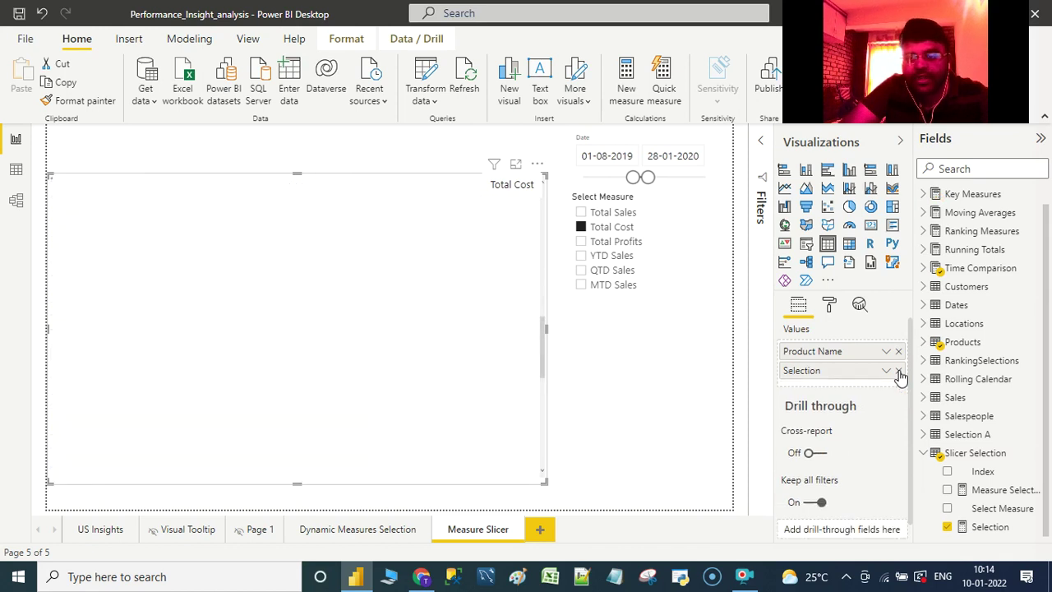
left_click(645, 372)
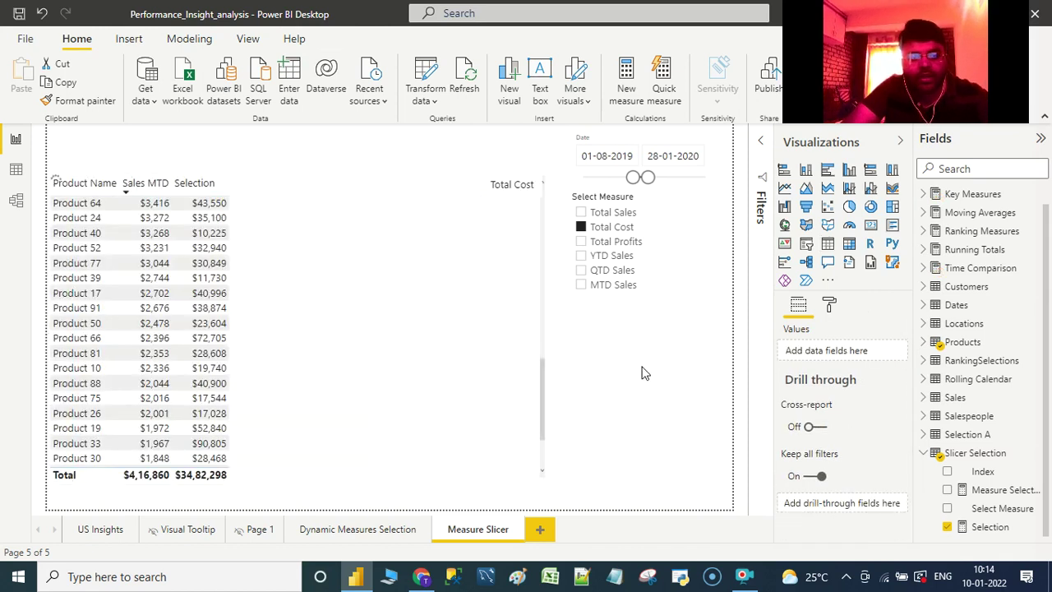
Step: Move the Measure Selected card over the Selection header beside Product Name in the reduced table
left_click(512, 183)
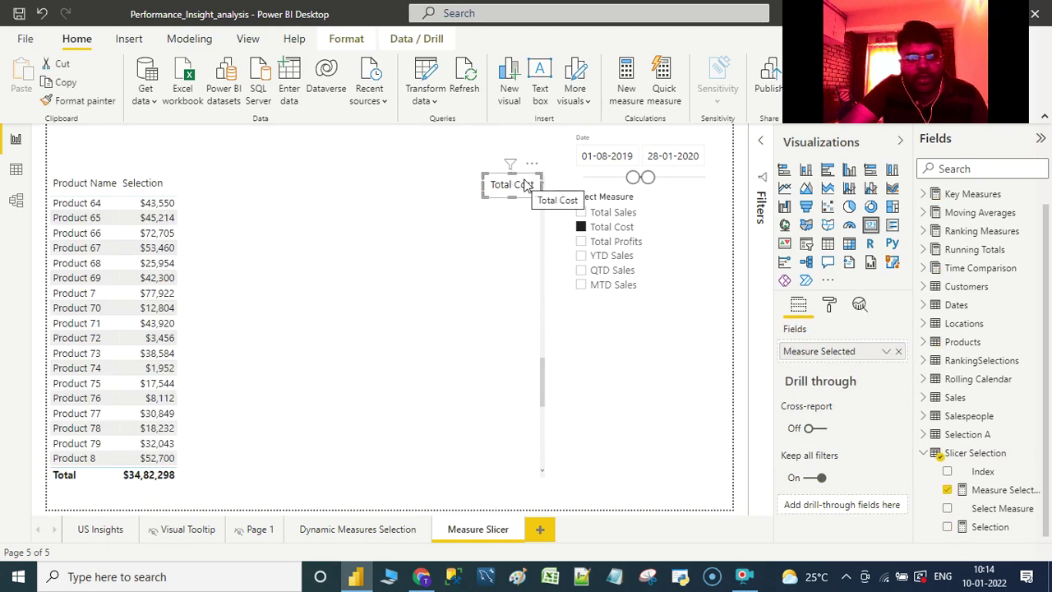
left_click_drag(526, 184, 164, 182)
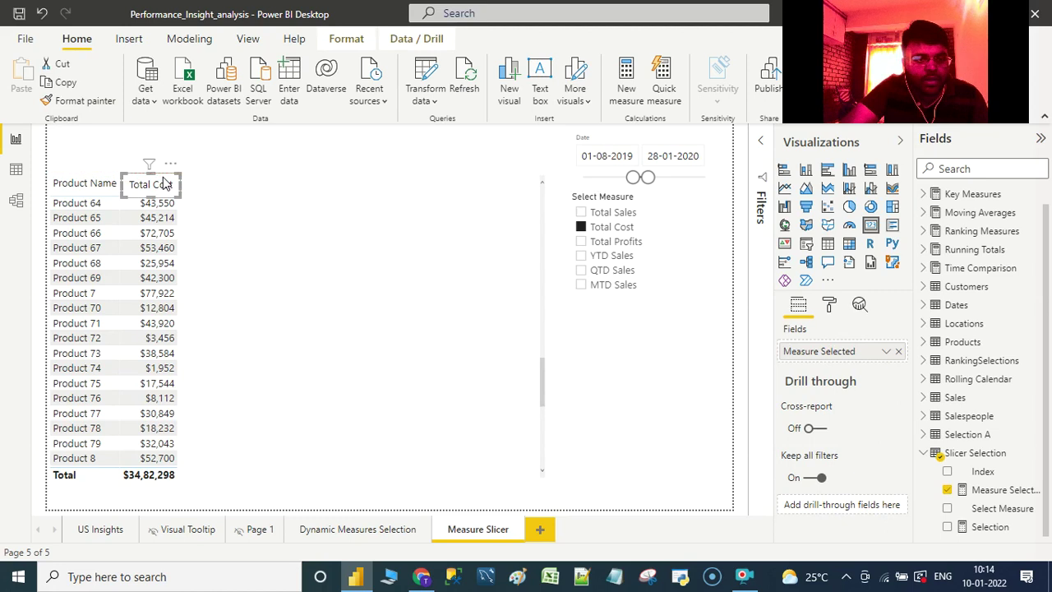
left_click(276, 231)
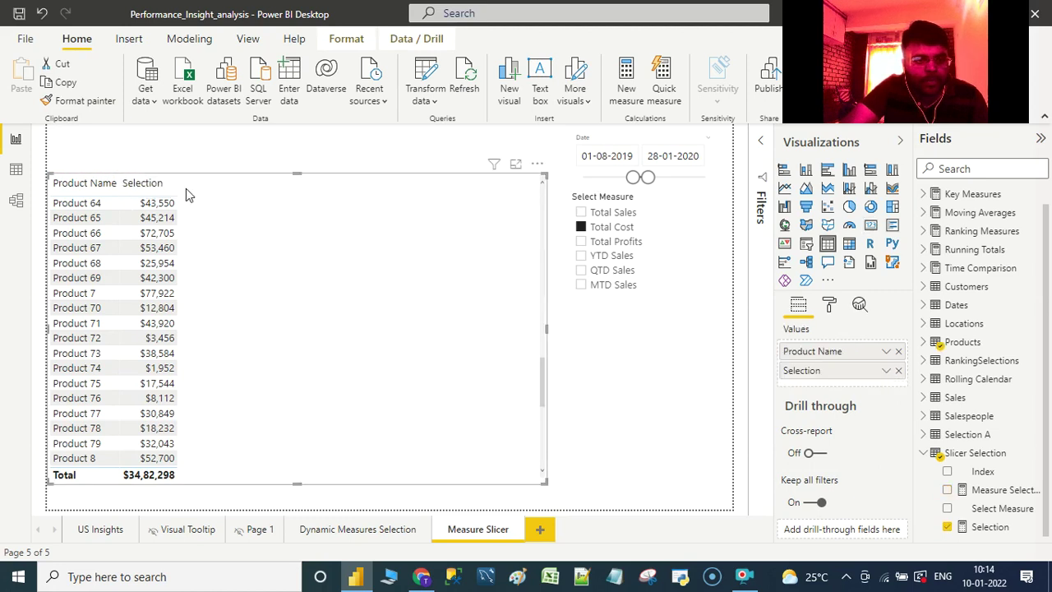
left_click(222, 142)
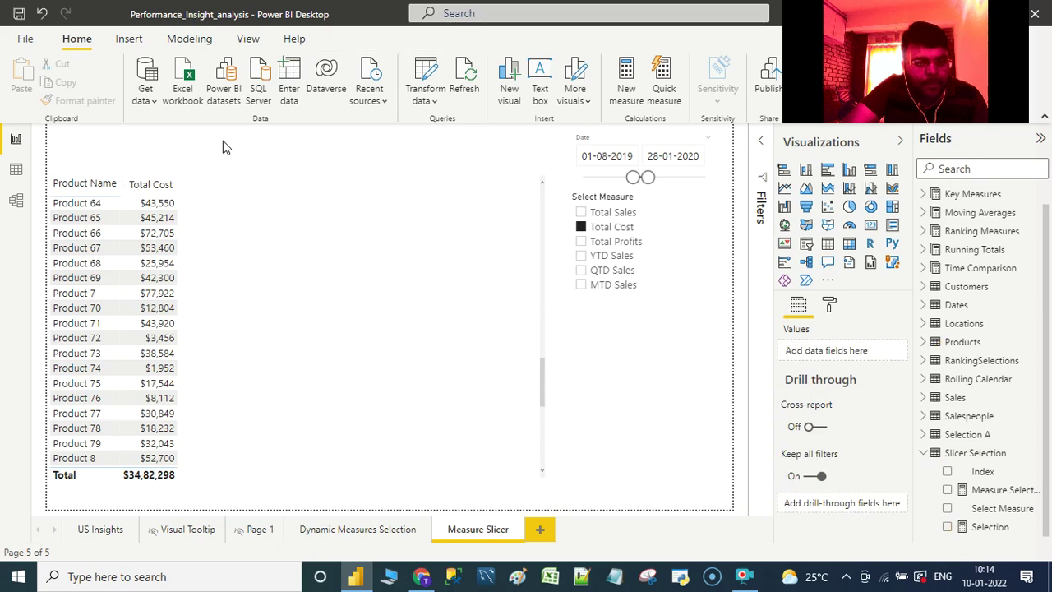
Step: Bring the repositioned Measure Selected card to the front again so it covers the Selection header
left_click(173, 189)
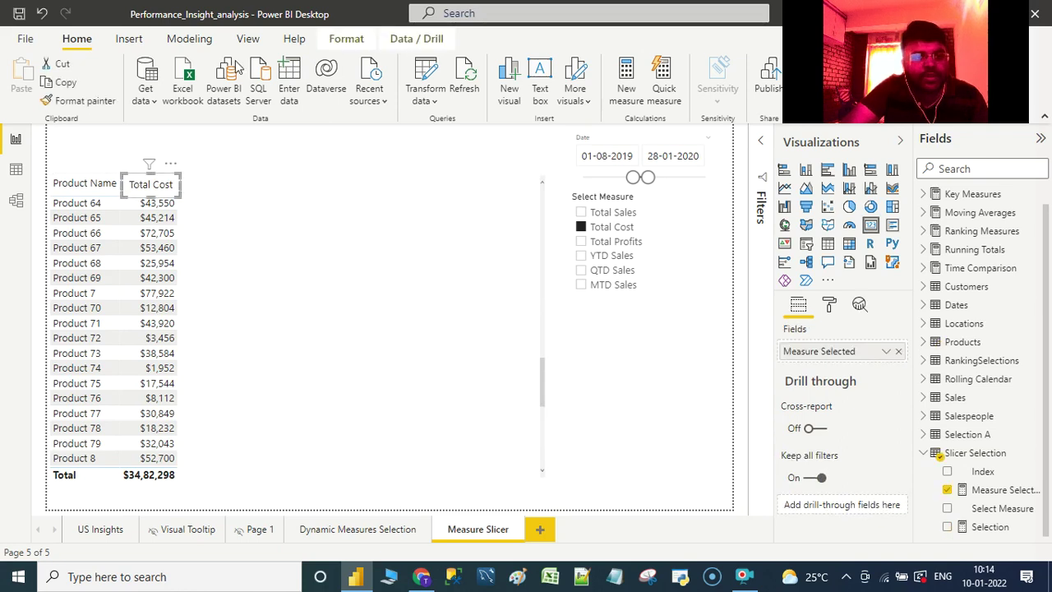
left_click(345, 38)
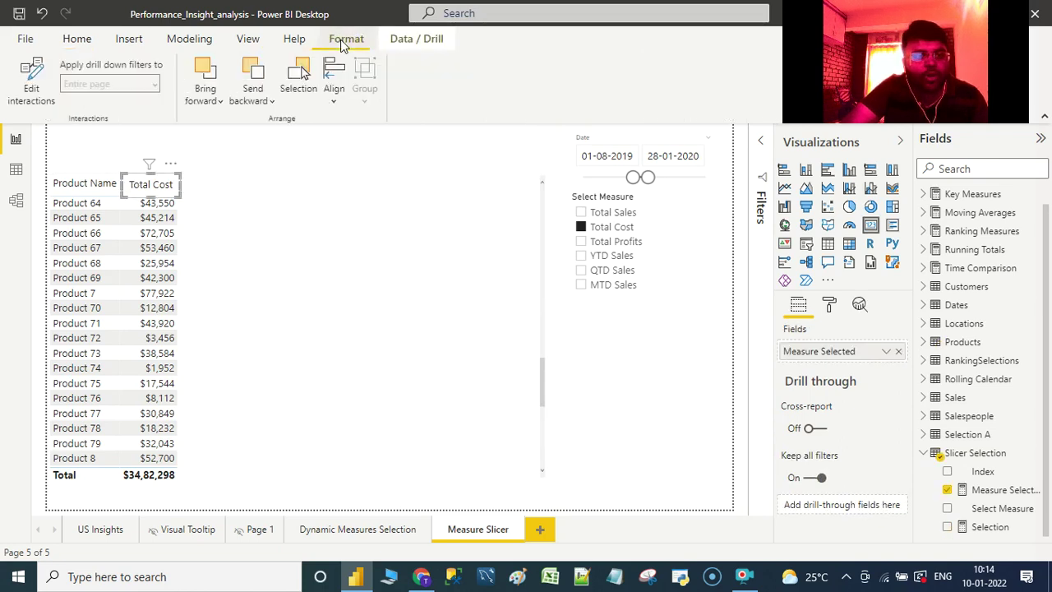
left_click(207, 100)
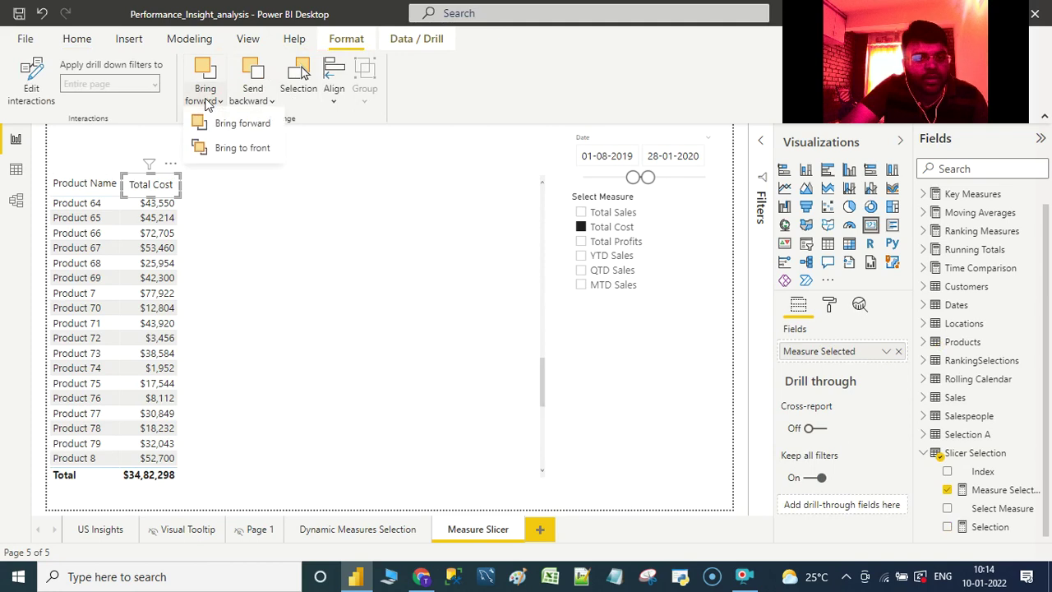
left_click(246, 155)
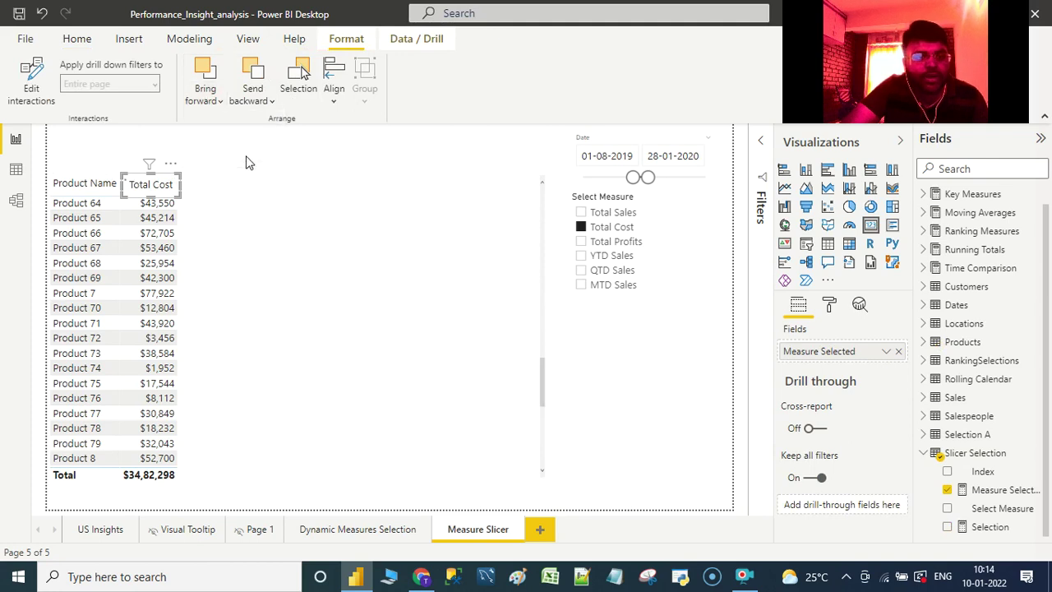
Step: Narrow the product table so its frame fits just the Product Name and Selection columns
left_click(549, 296)
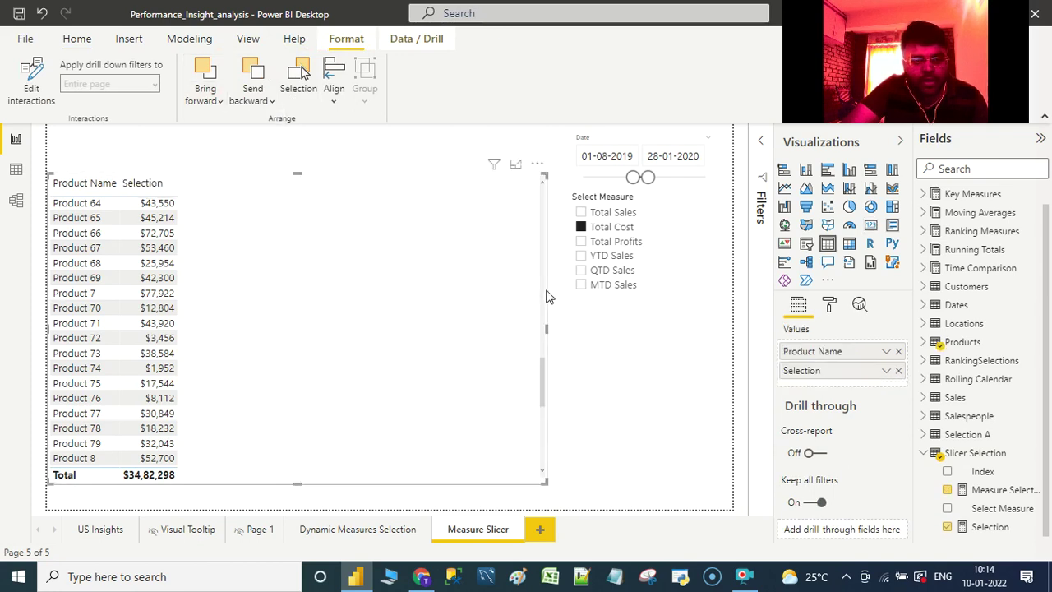
left_click_drag(544, 333, 194, 306)
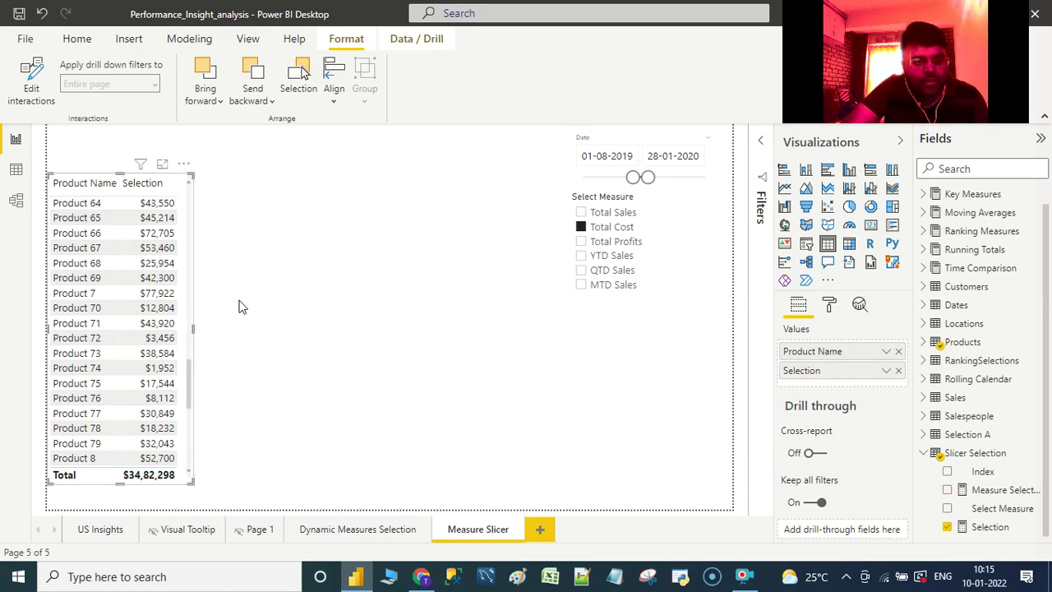
left_click(239, 307)
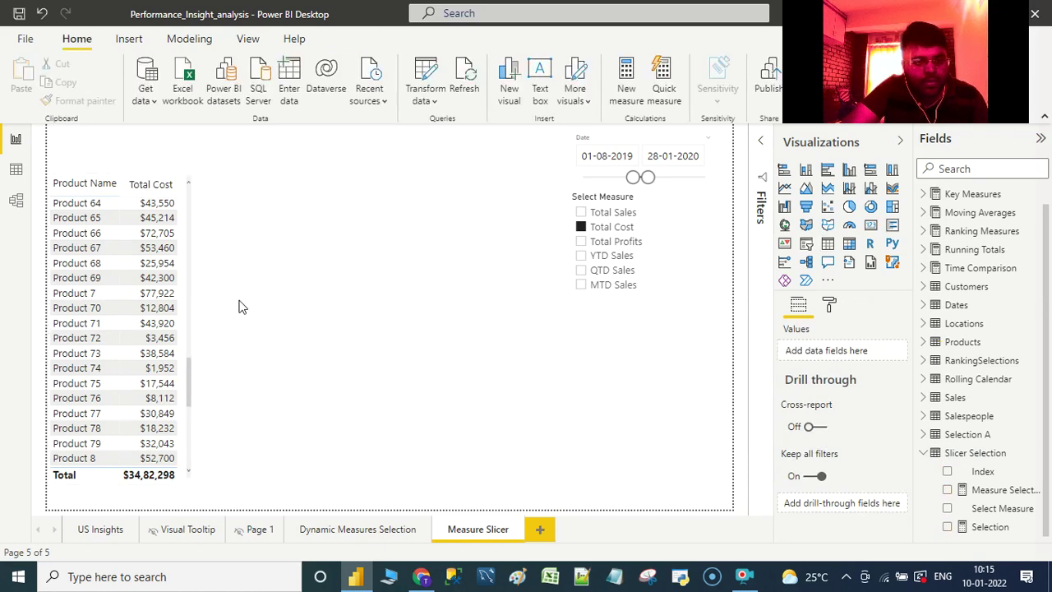
Step: Nudge the Measure Selected card slightly up and to the right so it lines up with the product table's value column
left_click(167, 187)
left_click_drag(151, 193, 156, 187)
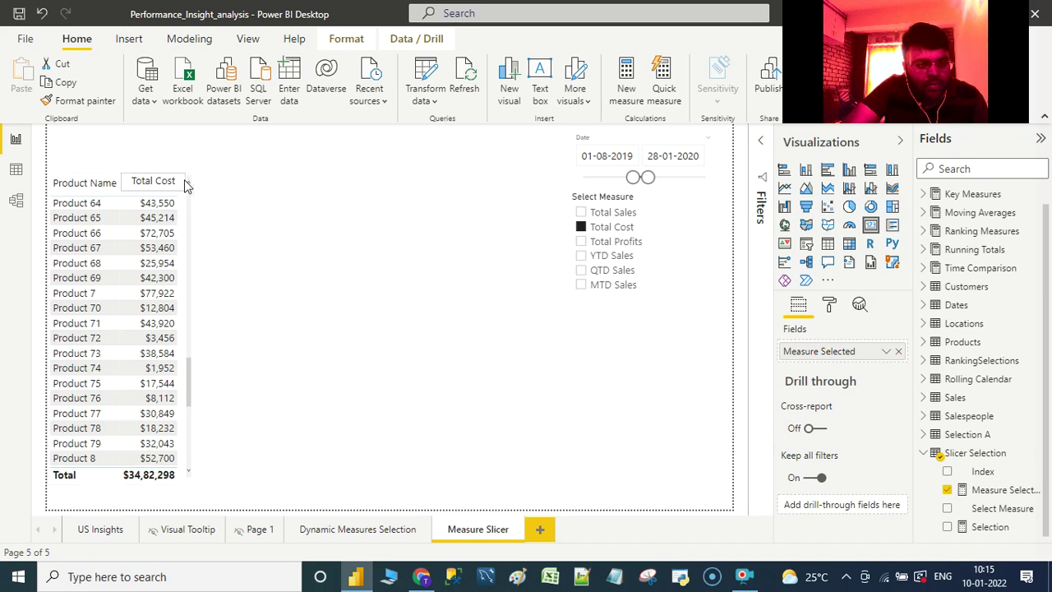
left_click(263, 253)
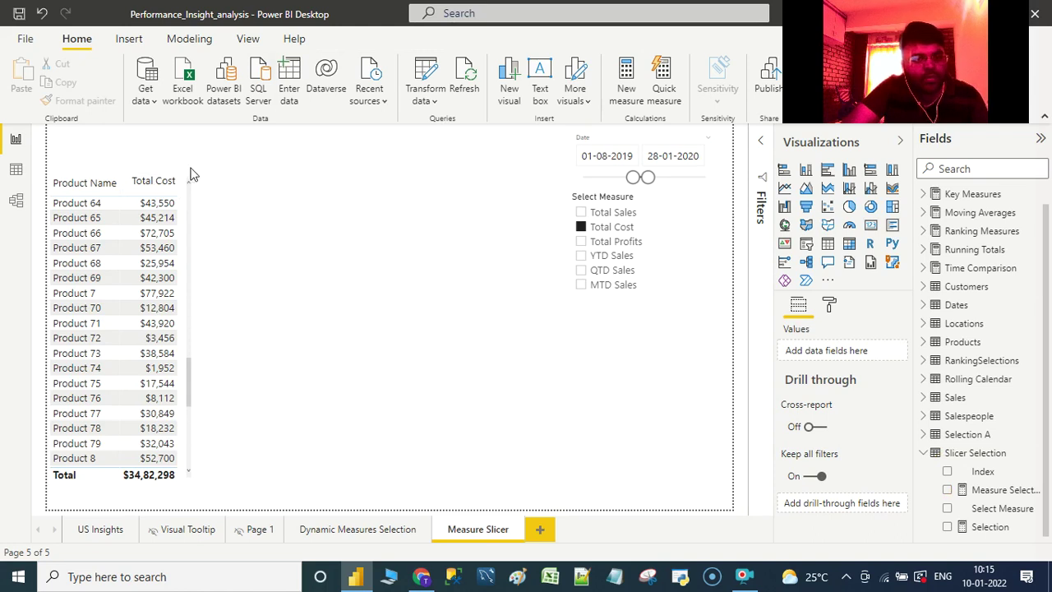
Step: Test the table and its header card by choosing each measure in the Select Measure slicer, clearing the selection, and choosing Total Sales again
left_click(607, 214)
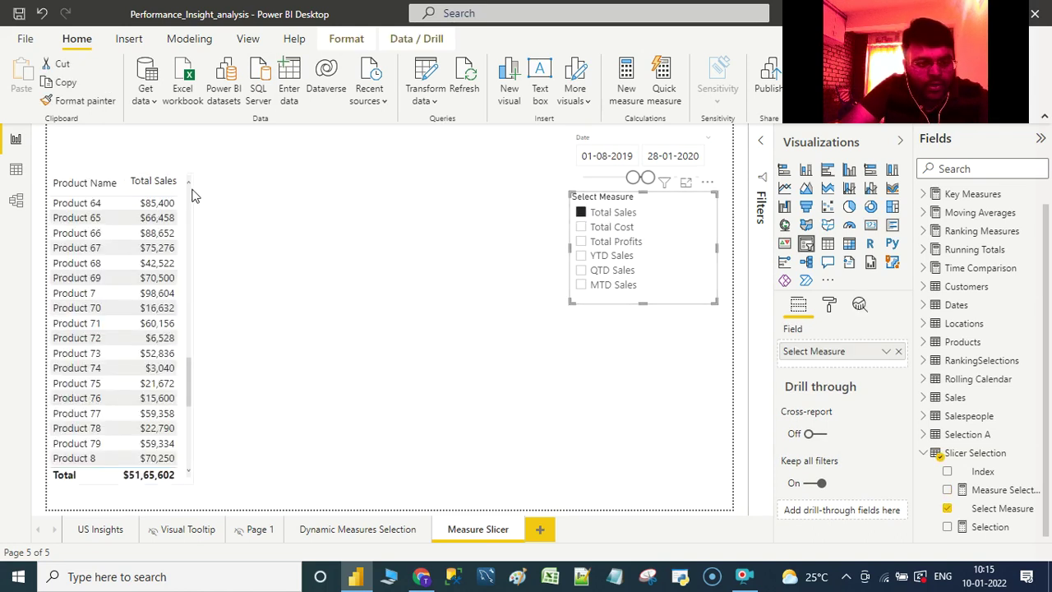
left_click(612, 229)
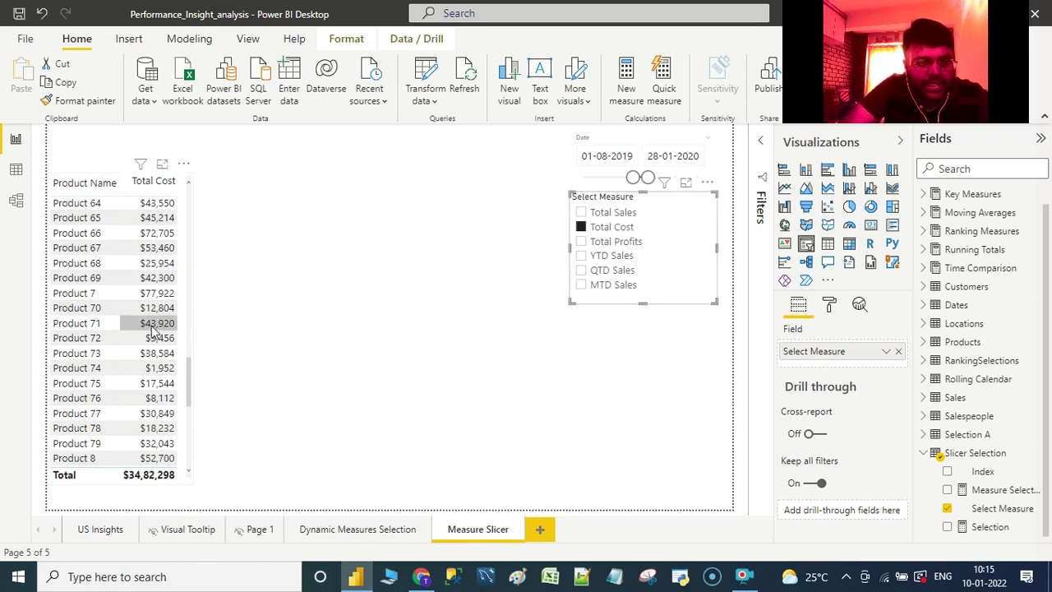
left_click(608, 244)
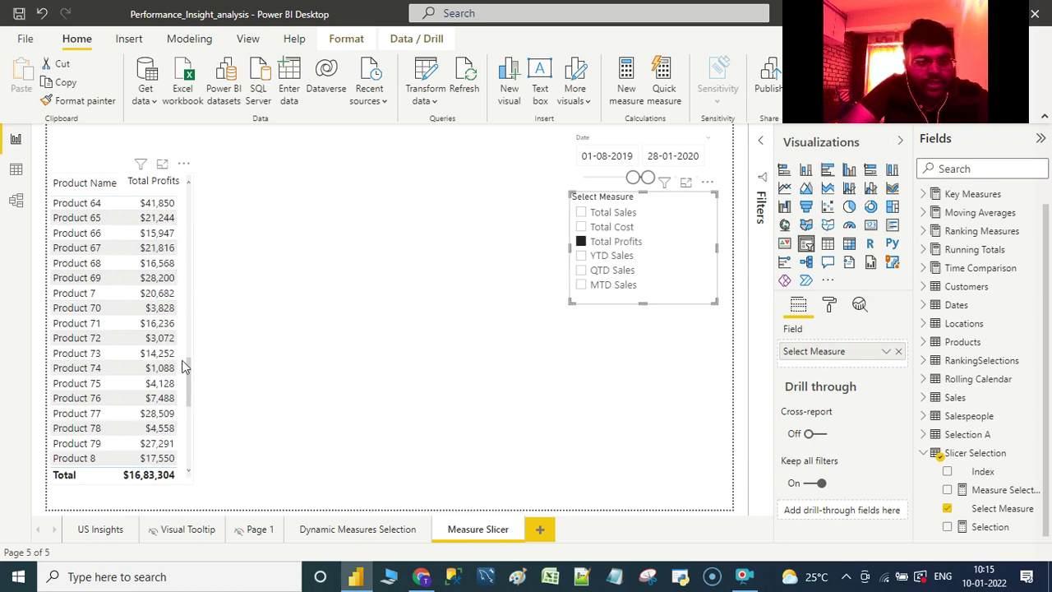
left_click(614, 258)
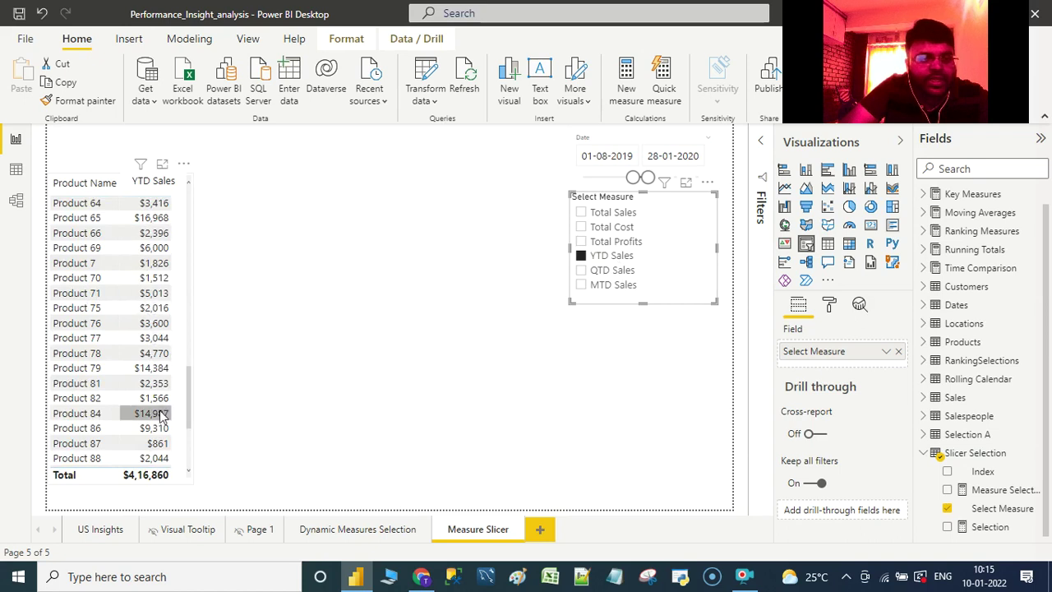
left_click(611, 272)
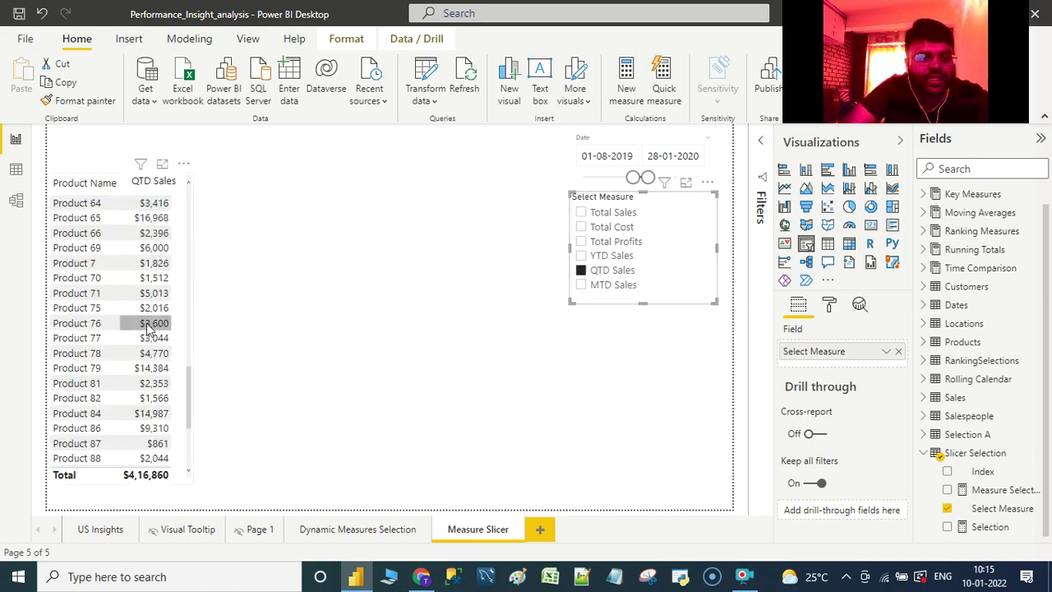
left_click(601, 288)
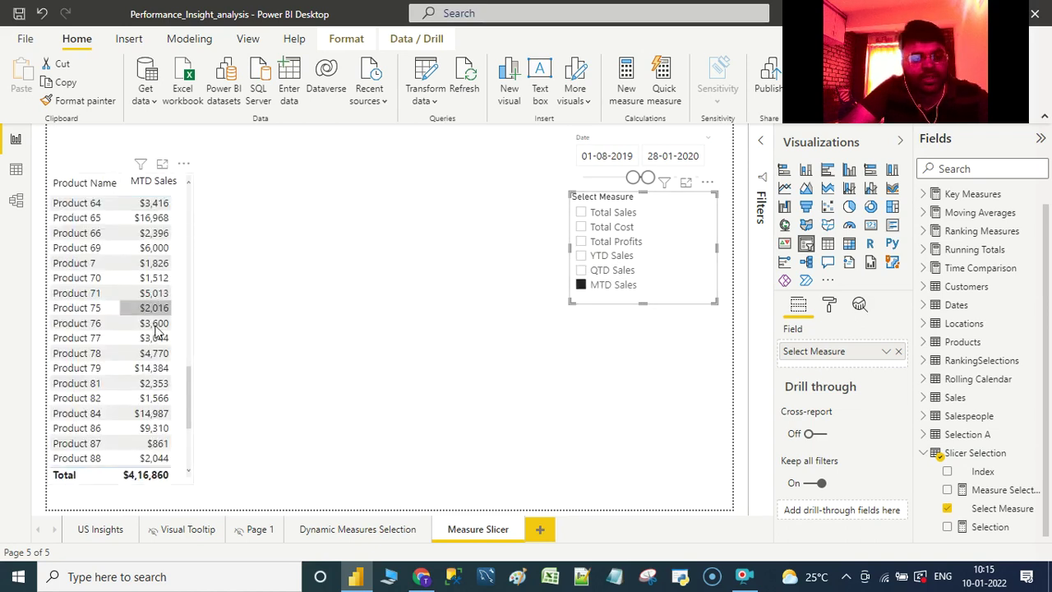
left_click(608, 286)
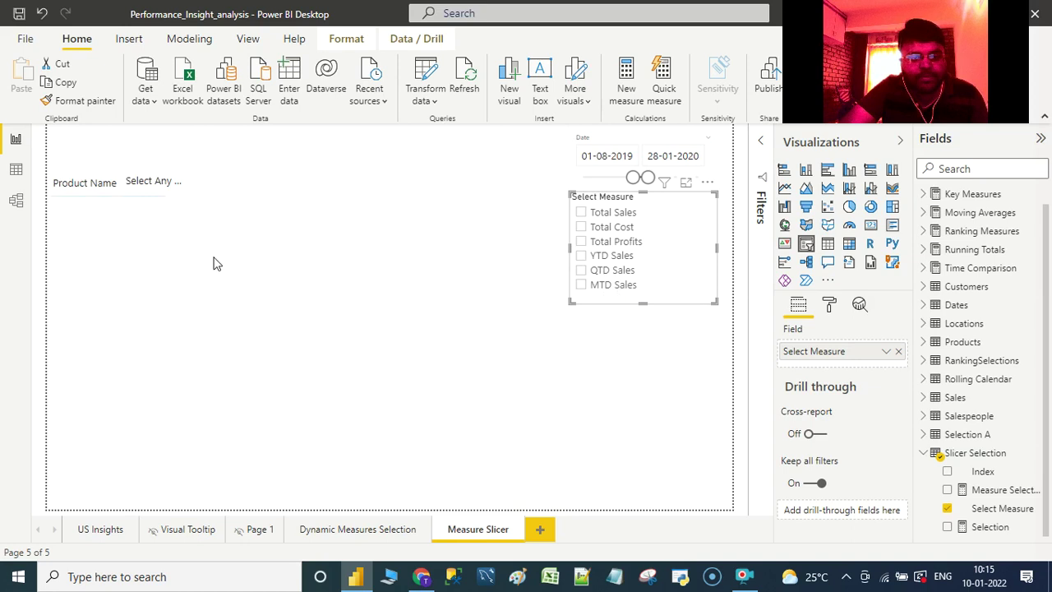
left_click(156, 186)
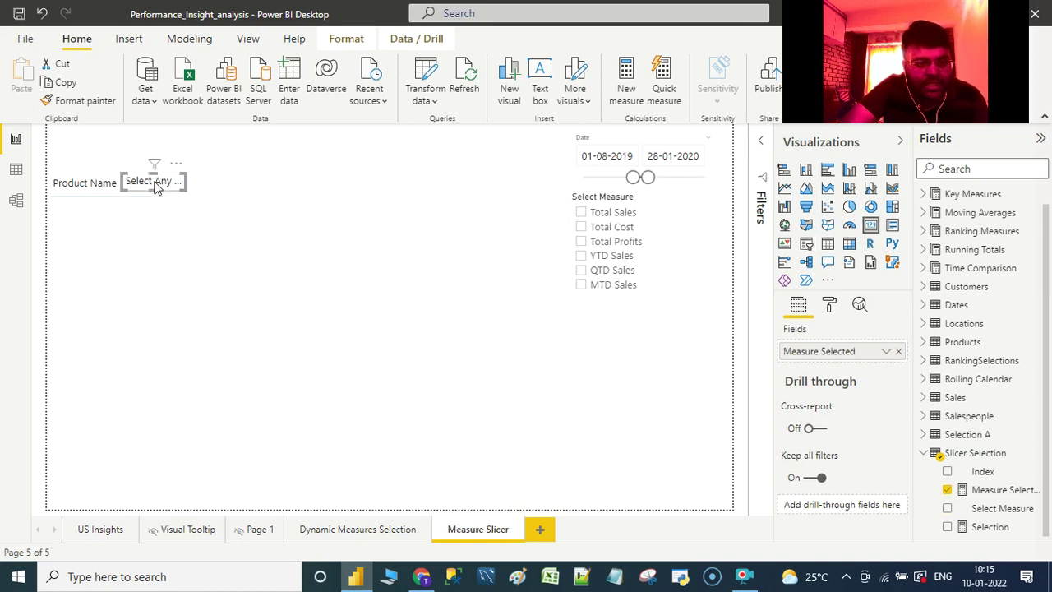
left_click(622, 212)
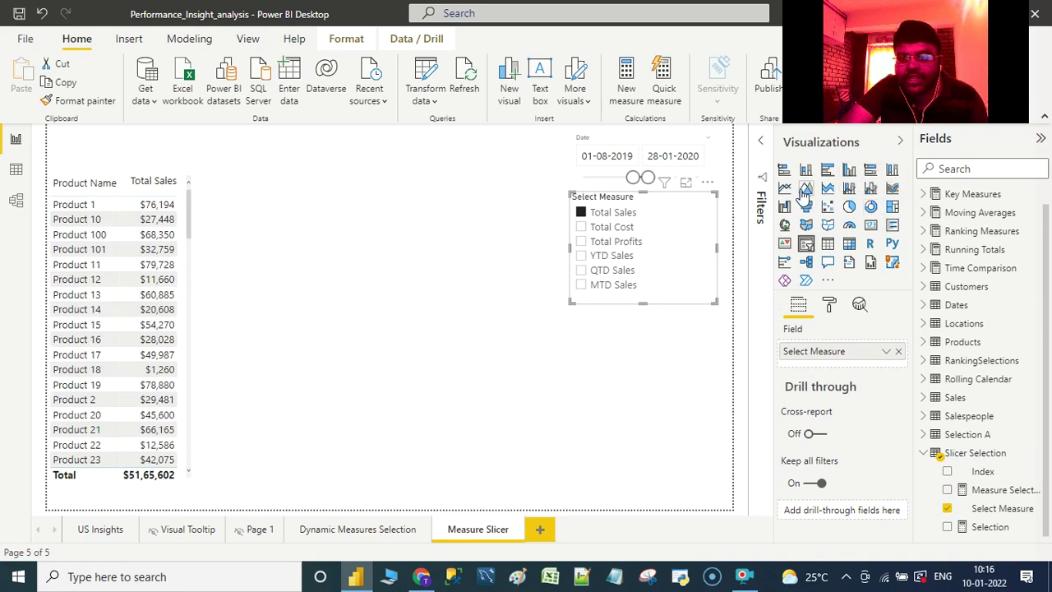
left_click(849, 173)
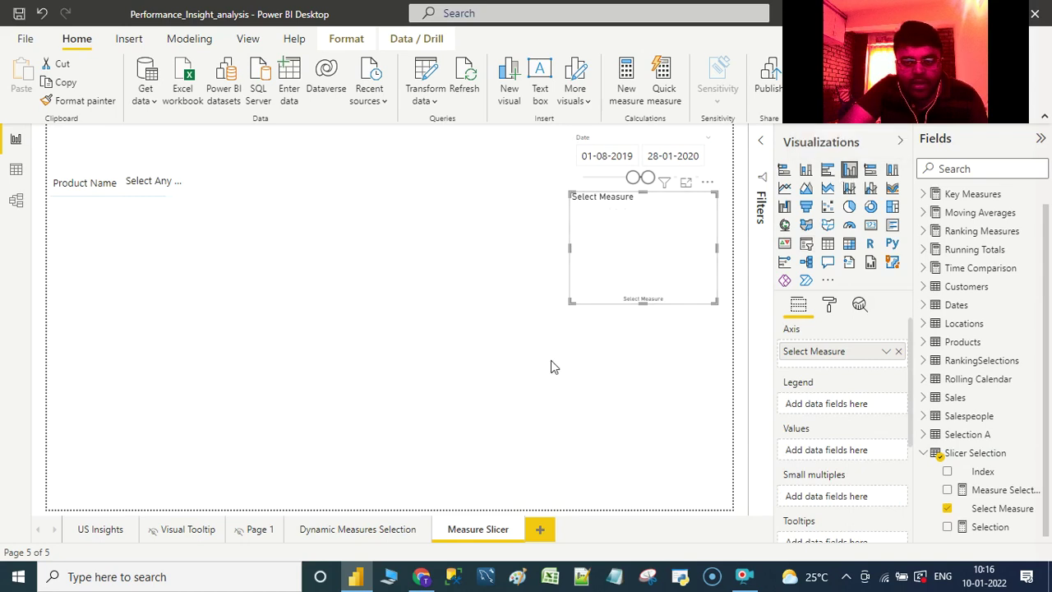
key("ctrl+z")
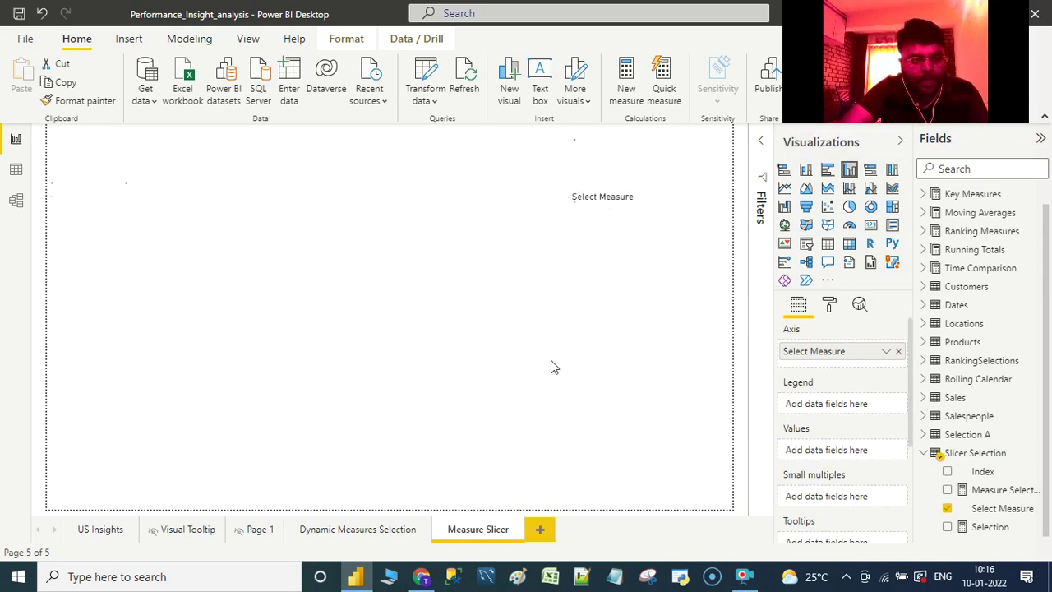
left_click(599, 369)
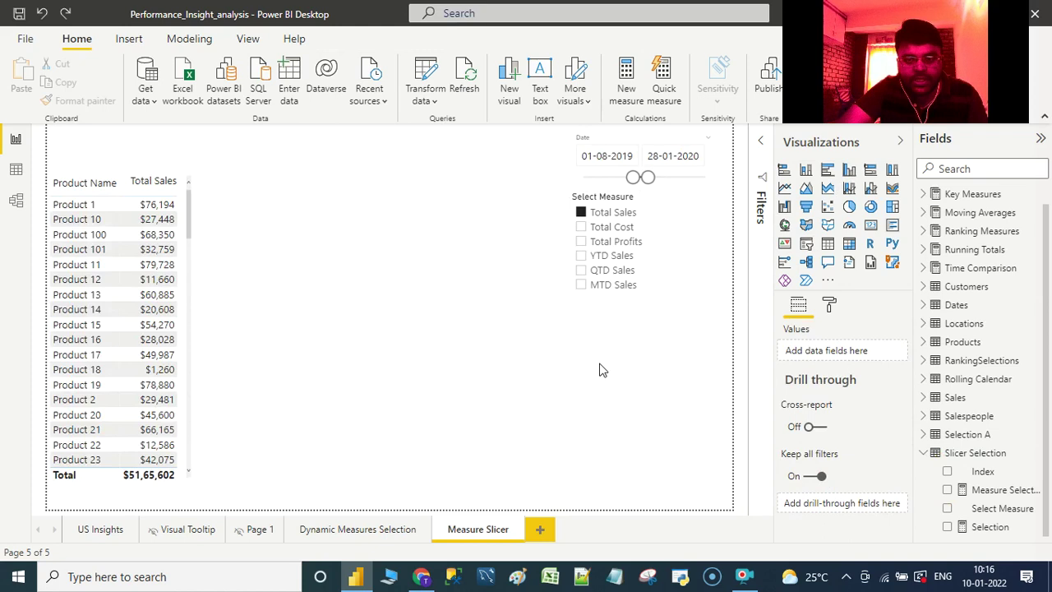
Step: Add an empty clustered column chart, reduce its height, widen it, and place it beside the product table below the Select Measure slicer
left_click(849, 172)
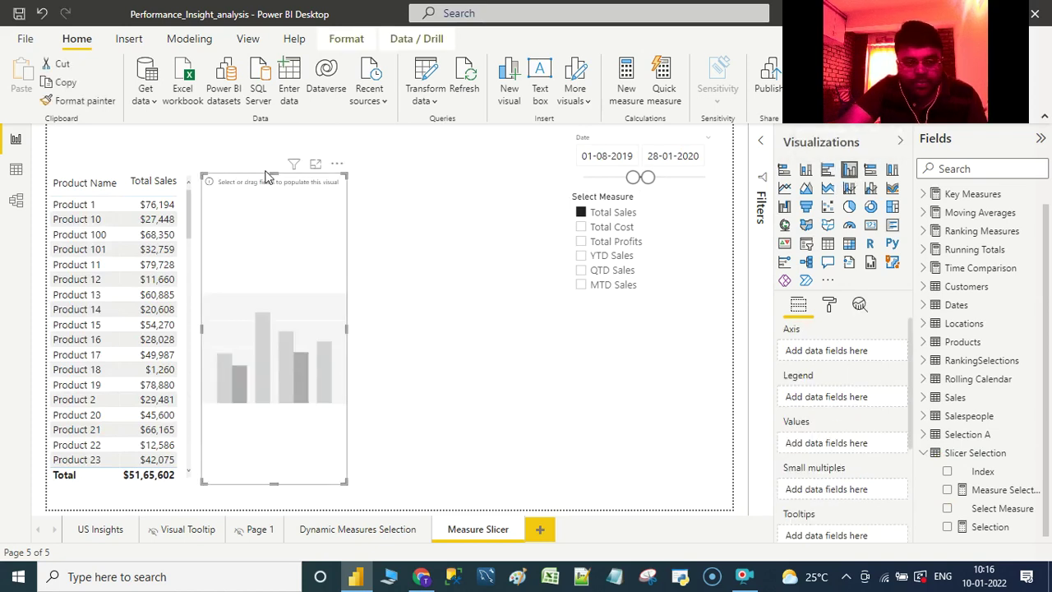
left_click_drag(271, 174, 281, 324)
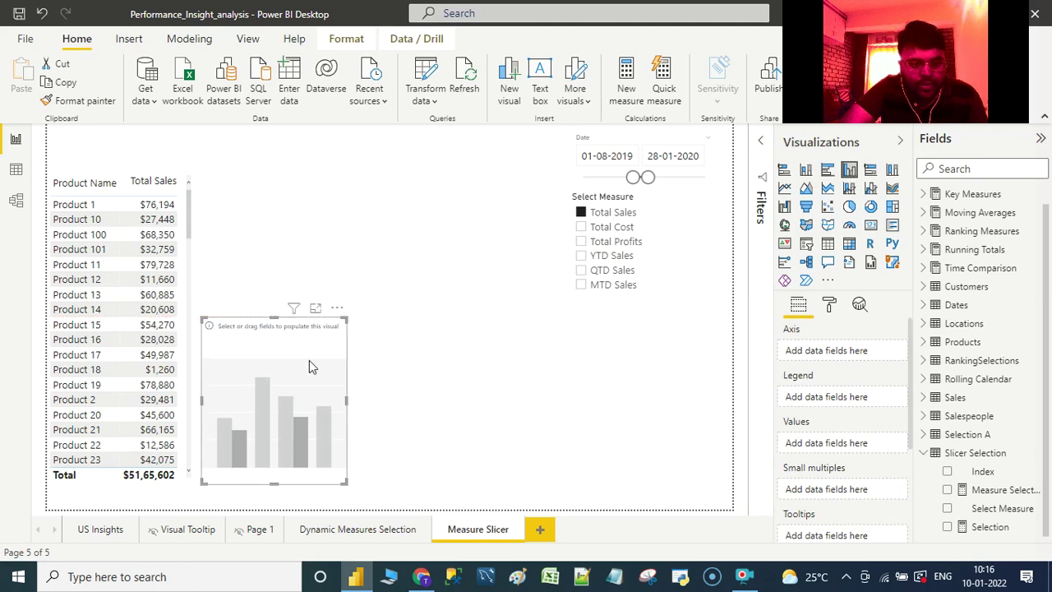
left_click_drag(346, 401, 553, 401)
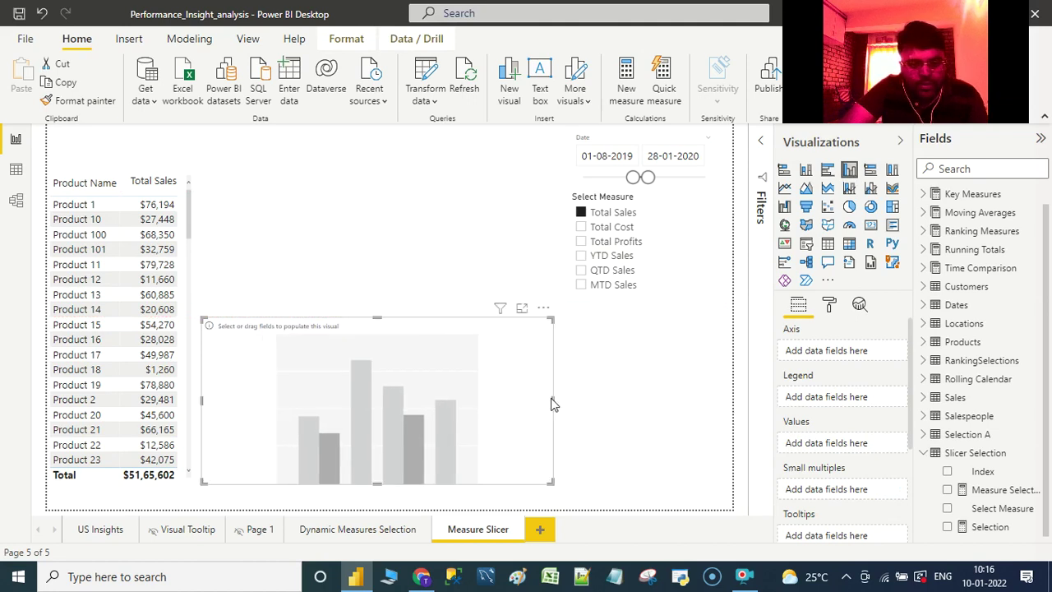
left_click_drag(545, 312, 591, 306)
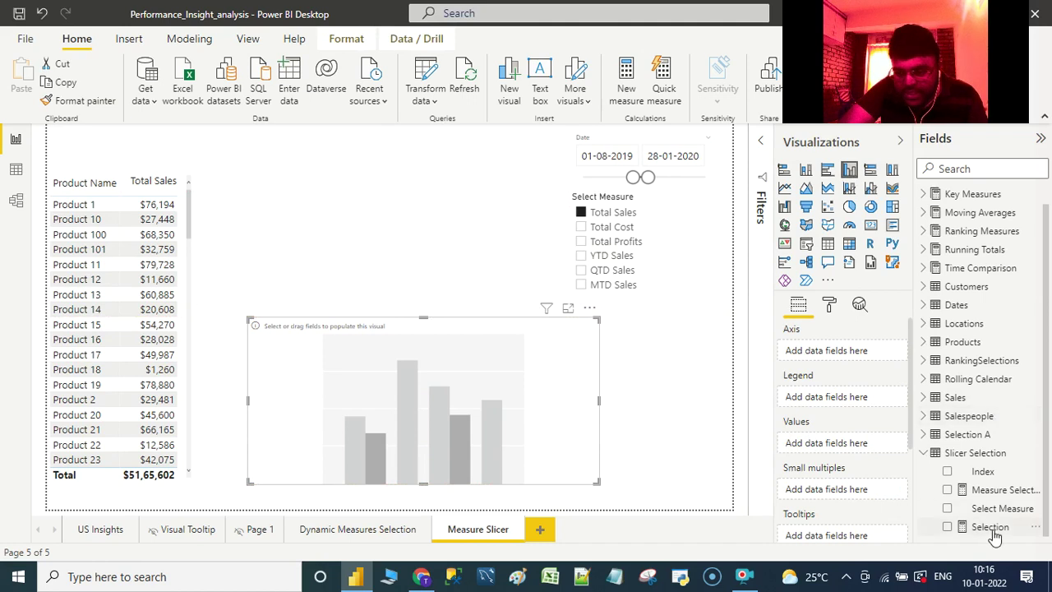
Step: Plot the Selection measure by Product Name in the column chart and widen the chart to the page's right edge
left_click_drag(995, 532, 812, 442)
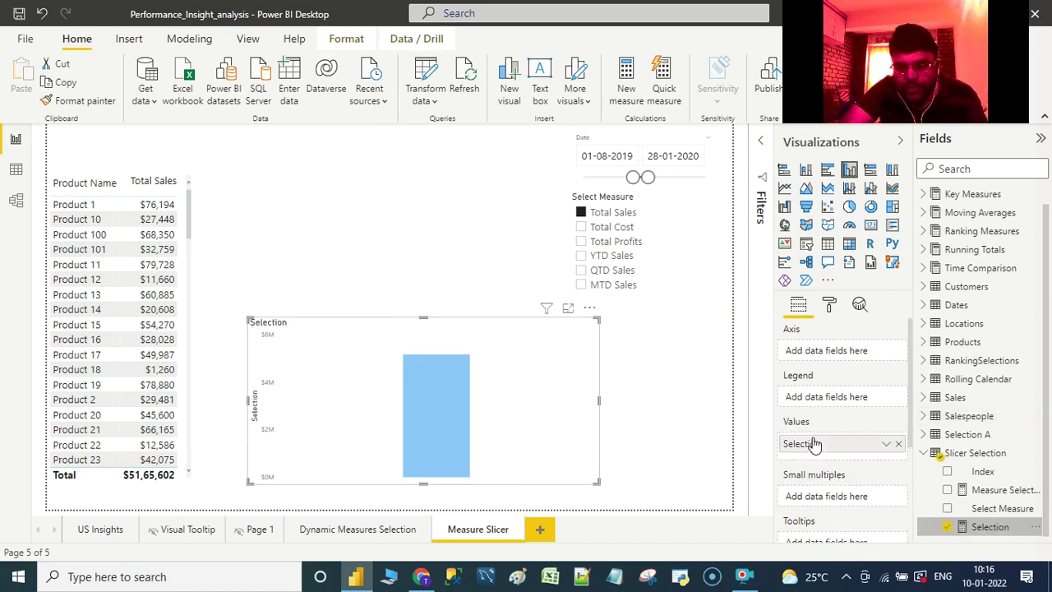
left_click(923, 341)
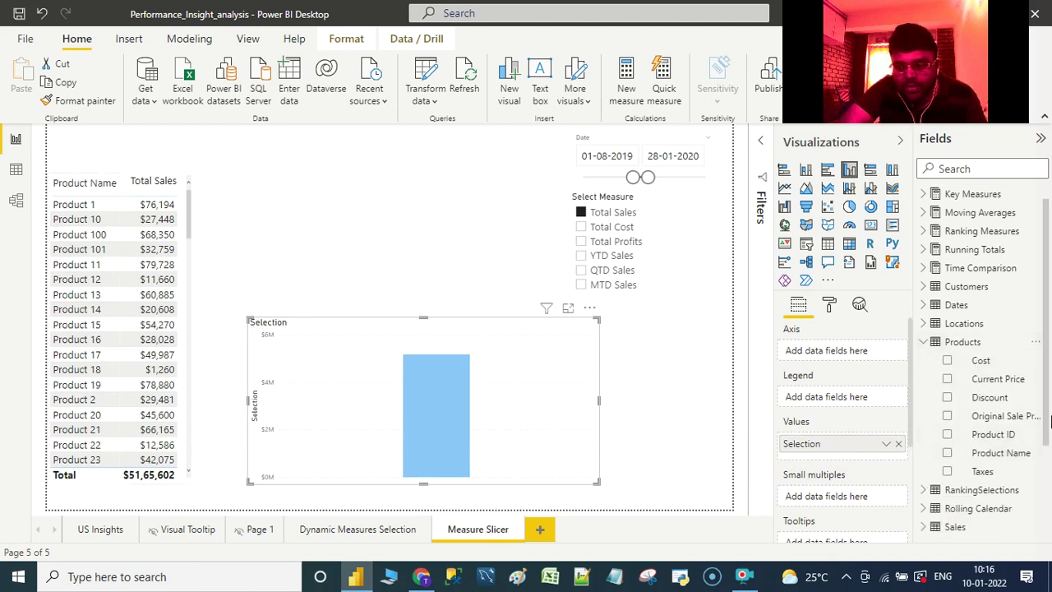
left_click_drag(995, 453, 810, 349)
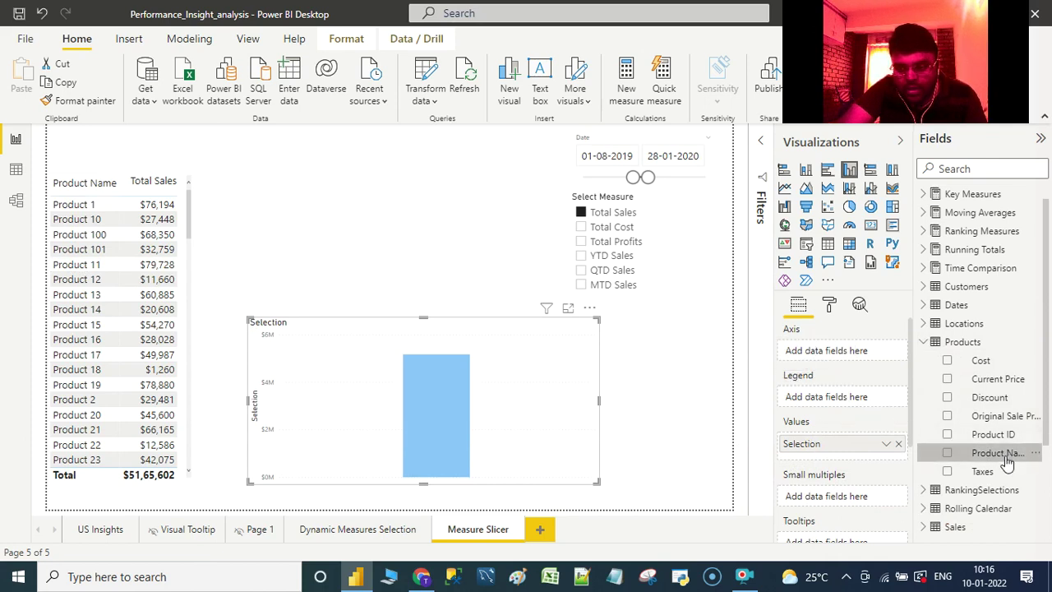
left_click_drag(1004, 460, 812, 358)
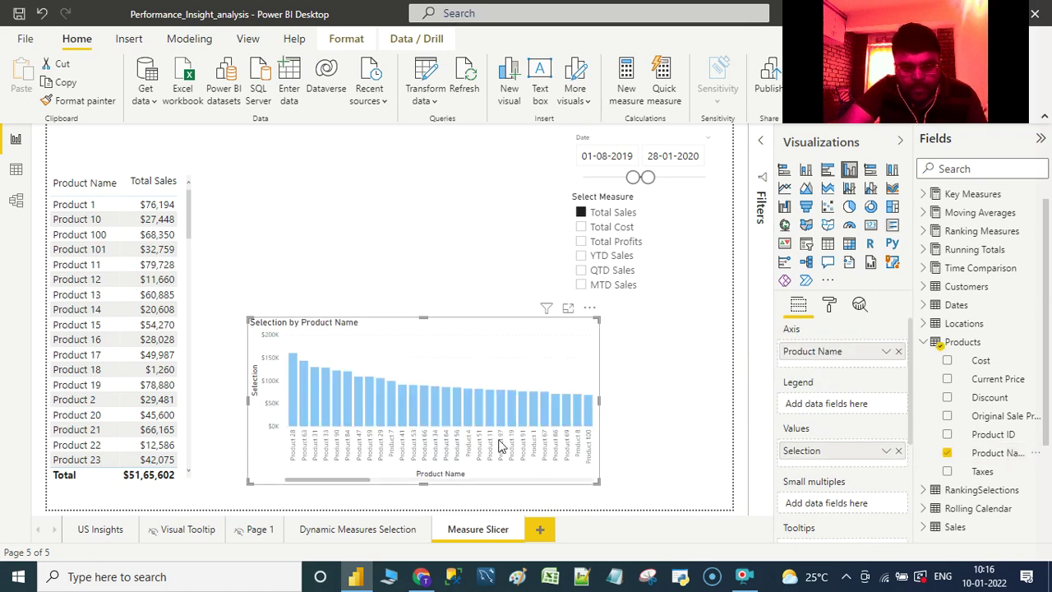
left_click_drag(598, 483, 731, 477)
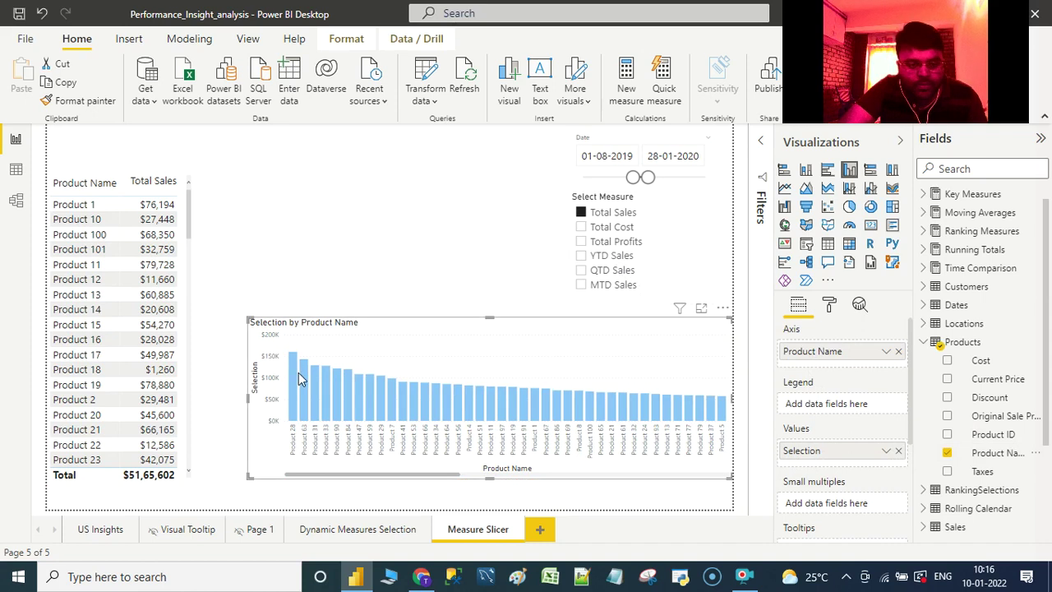
Step: Check the column chart's response to each Select Measure option and to no selection, then return the slicer to Total Sales
mouse_move(304, 374)
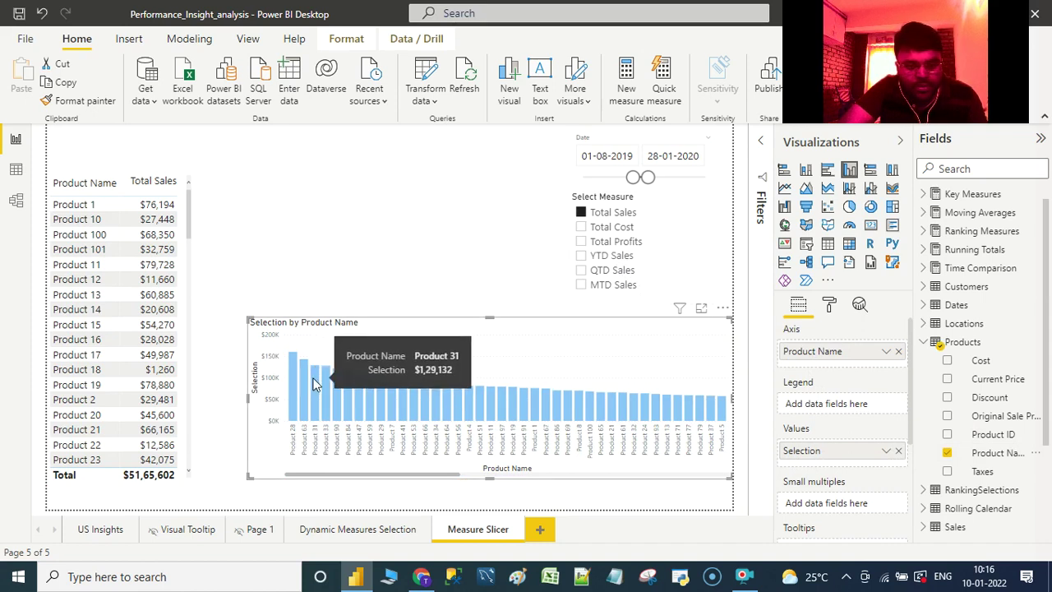
left_click(609, 227)
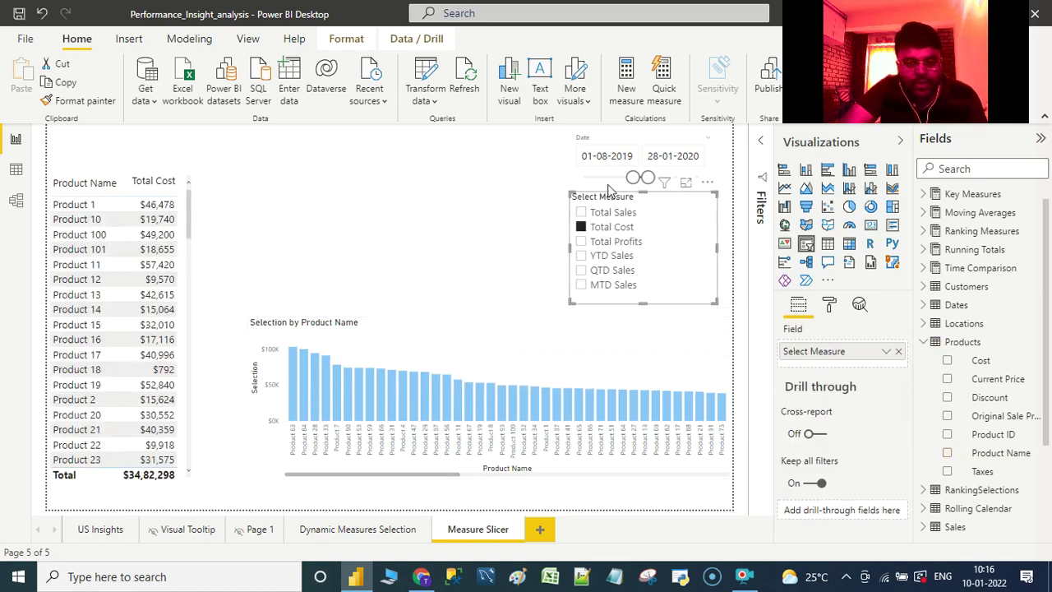
left_click(627, 244)
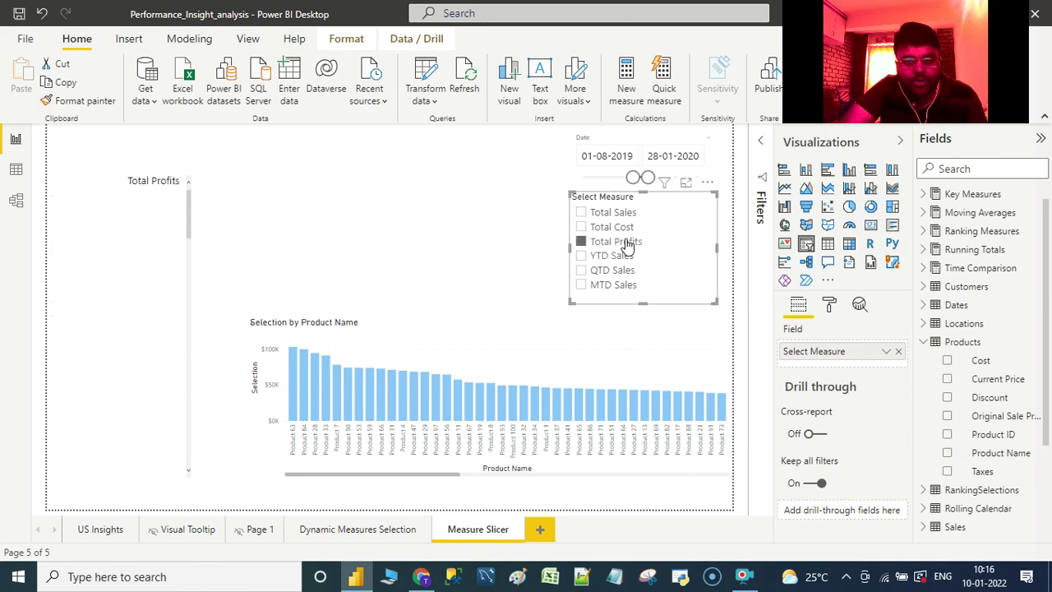
left_click(613, 258)
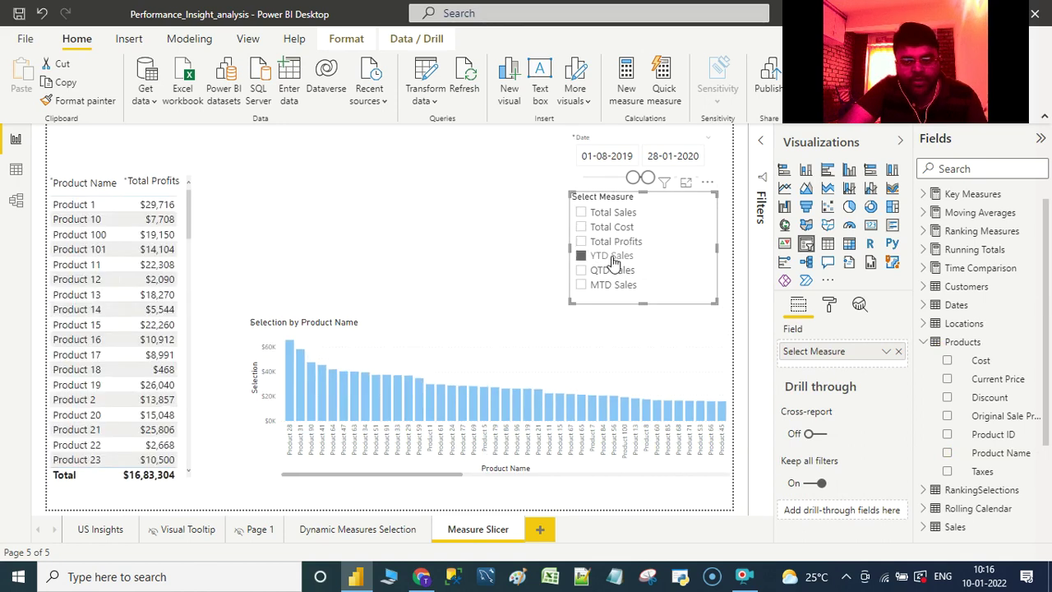
left_click(612, 271)
left_click(612, 285)
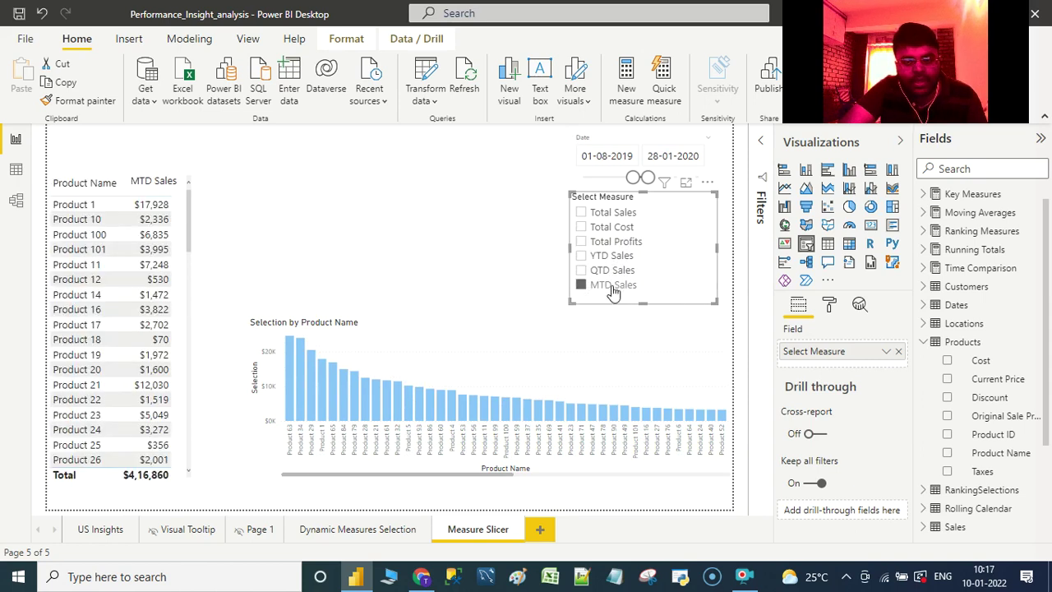
left_click(613, 285)
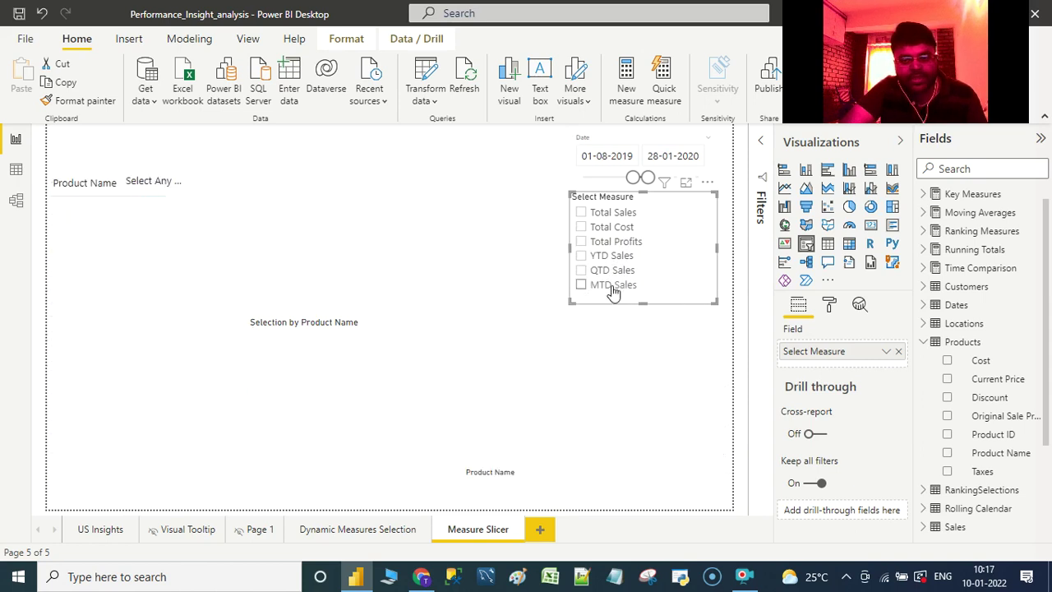
left_click(457, 332)
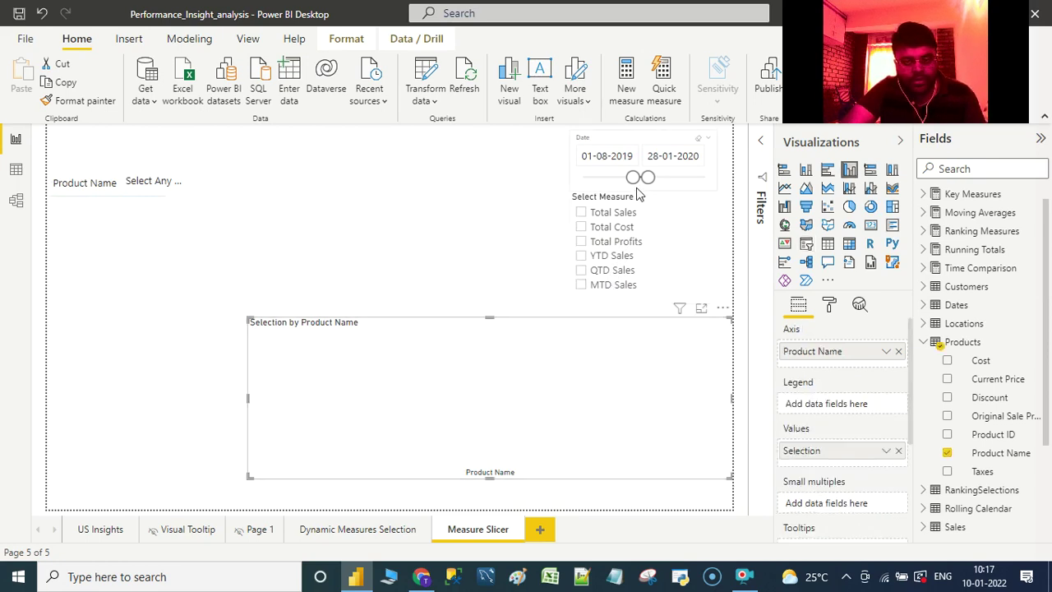
left_click(621, 214)
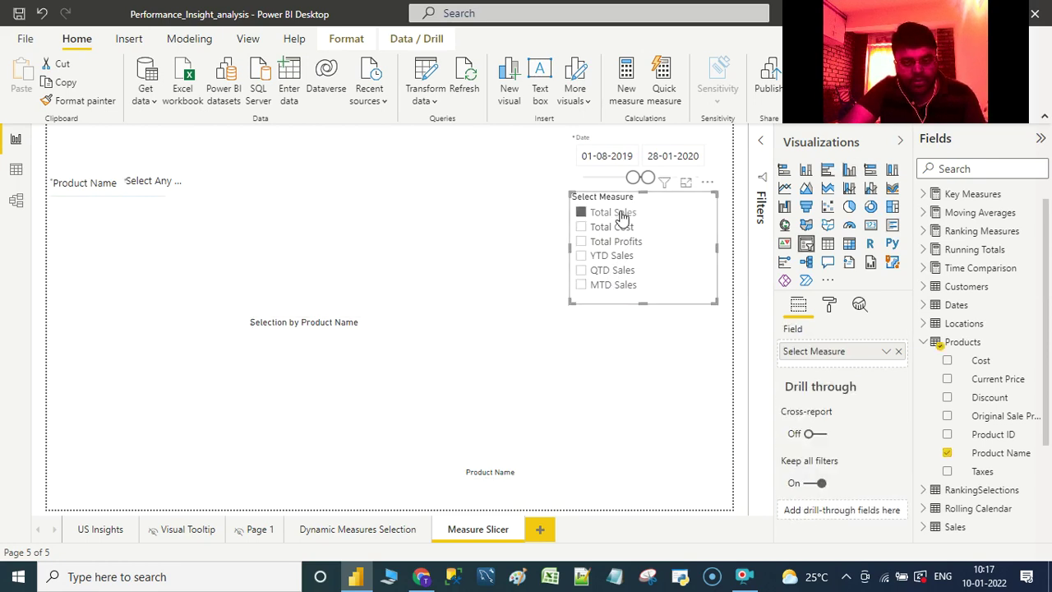
Step: Add the Date hierarchy from the Dates table to the column chart's axis, above Product Name
left_click(723, 311)
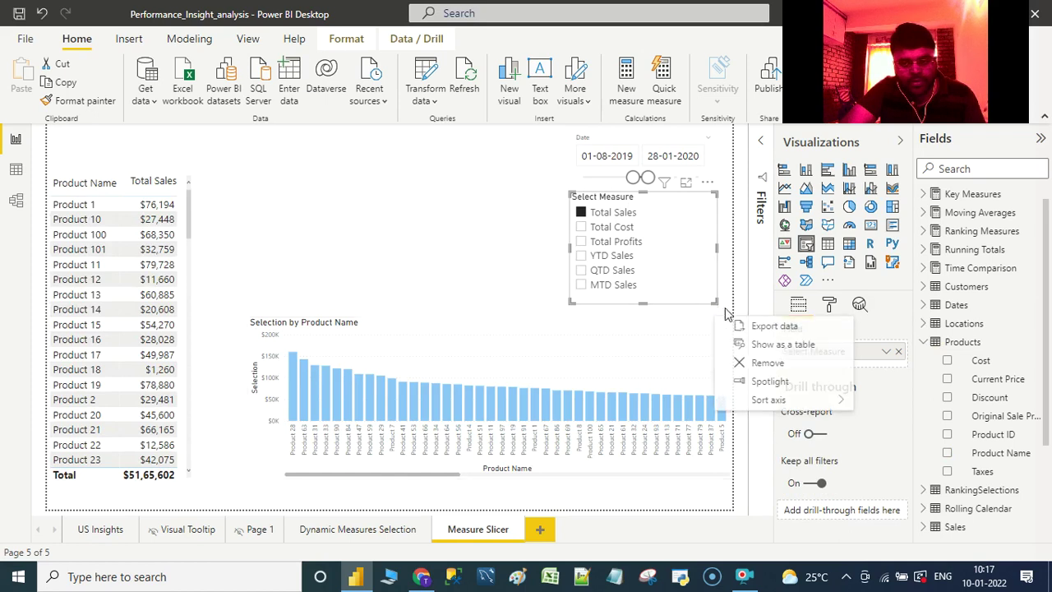
left_click(419, 336)
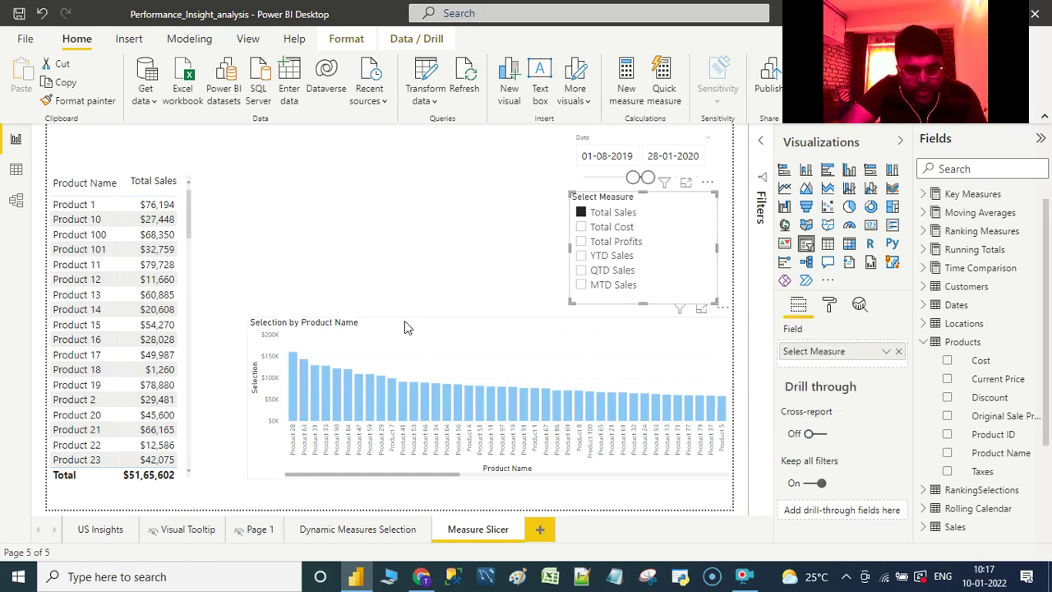
left_click(404, 322)
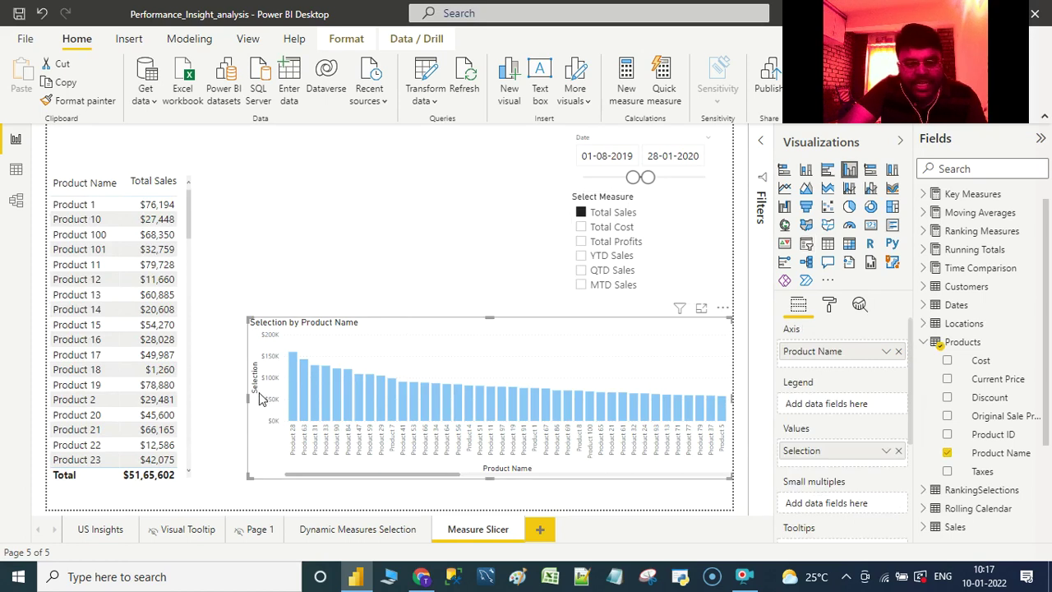
left_click(925, 307)
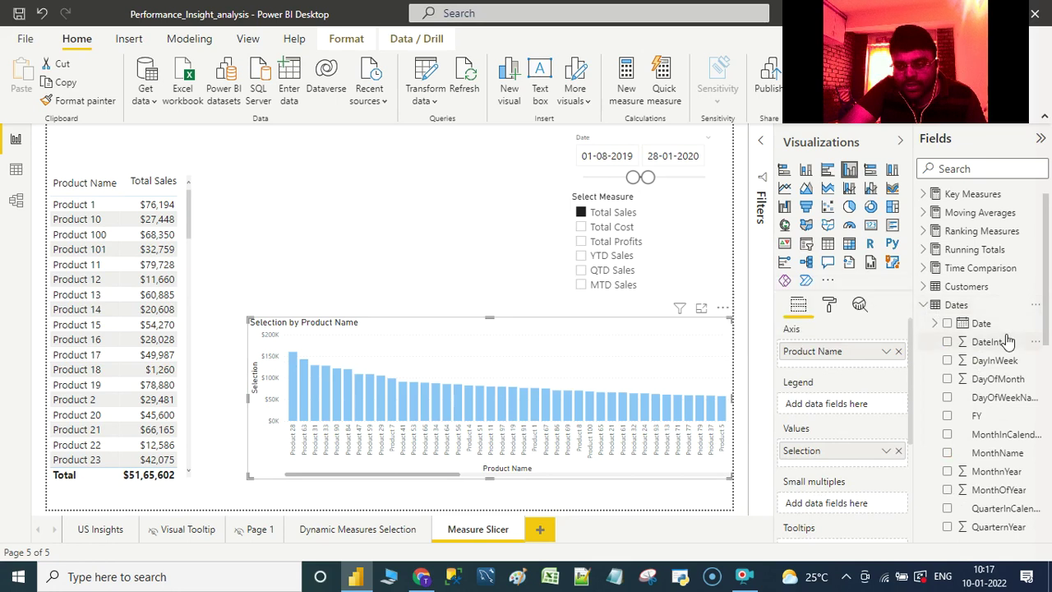
left_click_drag(991, 325, 810, 346)
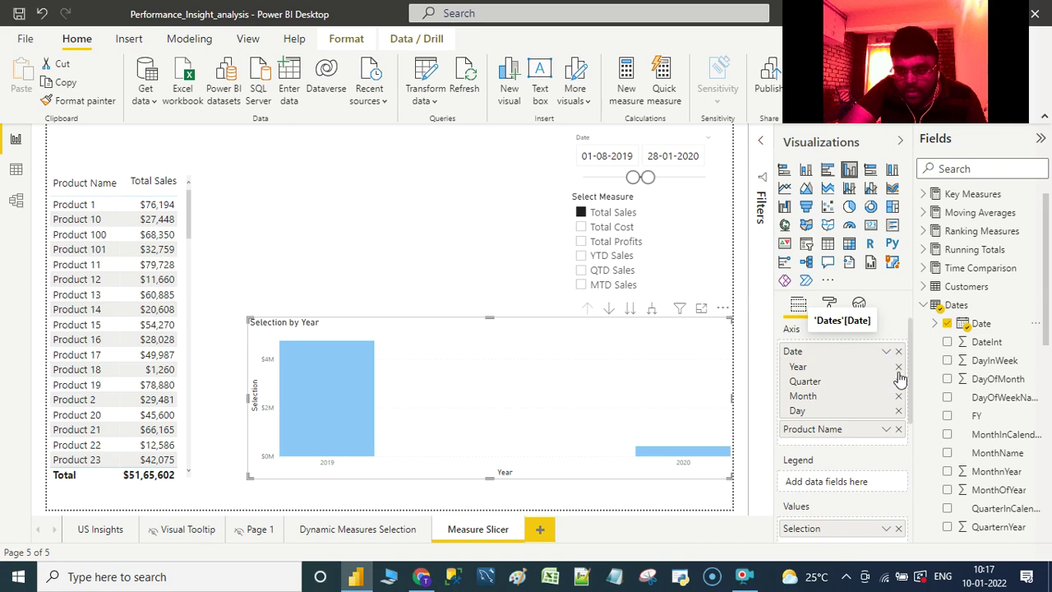
Step: Remove Quarter, Day and Product Name from the column chart's axis and expand the date hierarchy to show year and month together
left_click(899, 382)
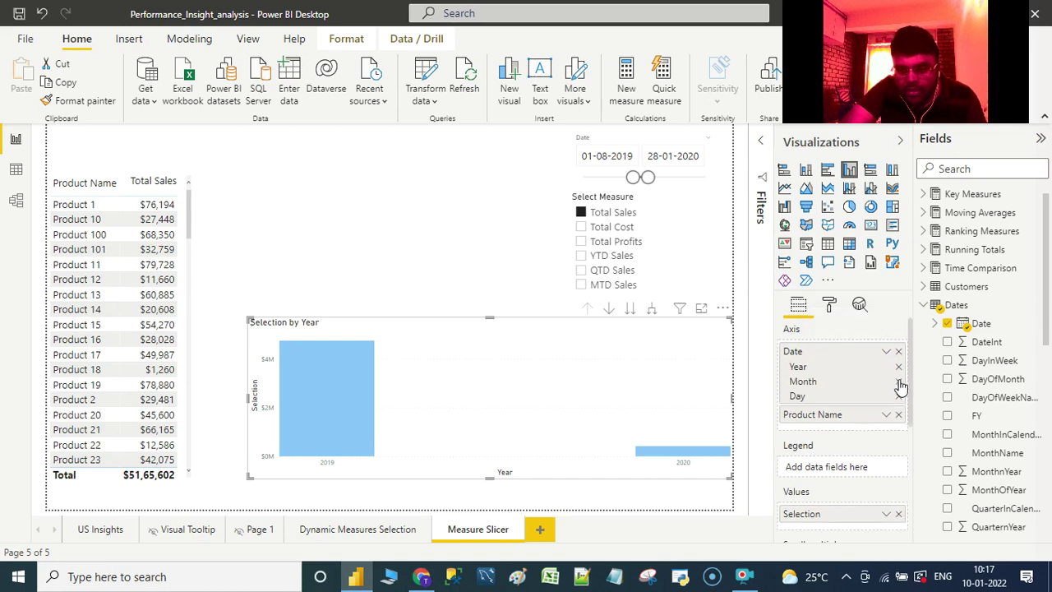
left_click(898, 396)
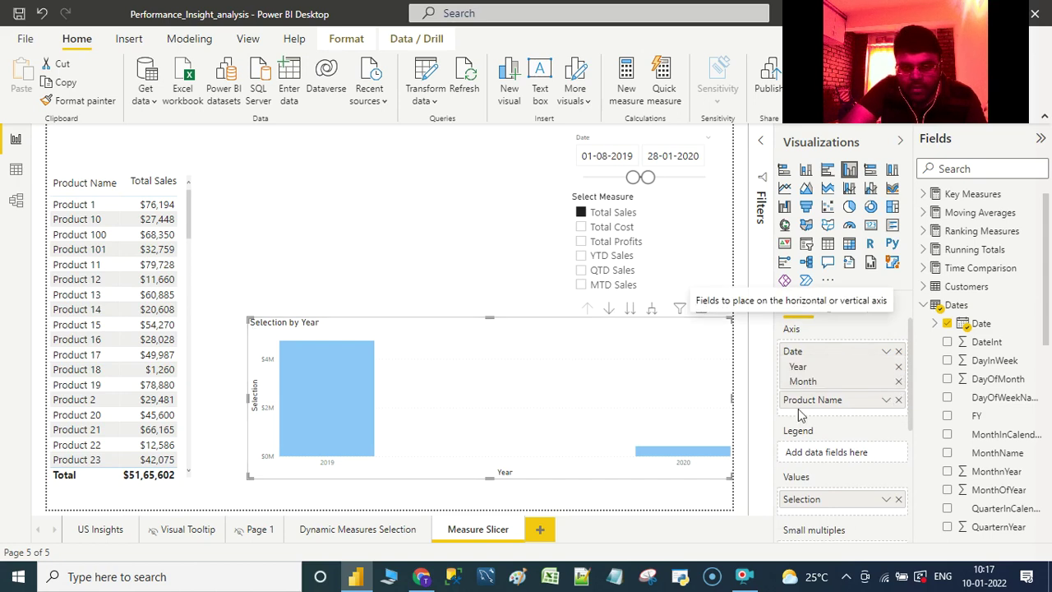
left_click(899, 400)
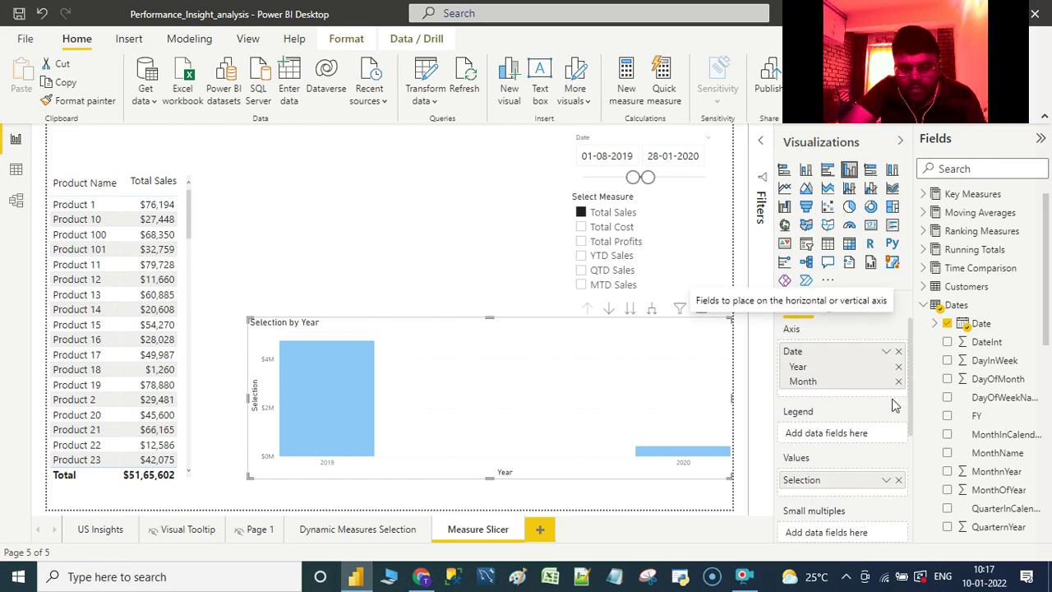
left_click(652, 311)
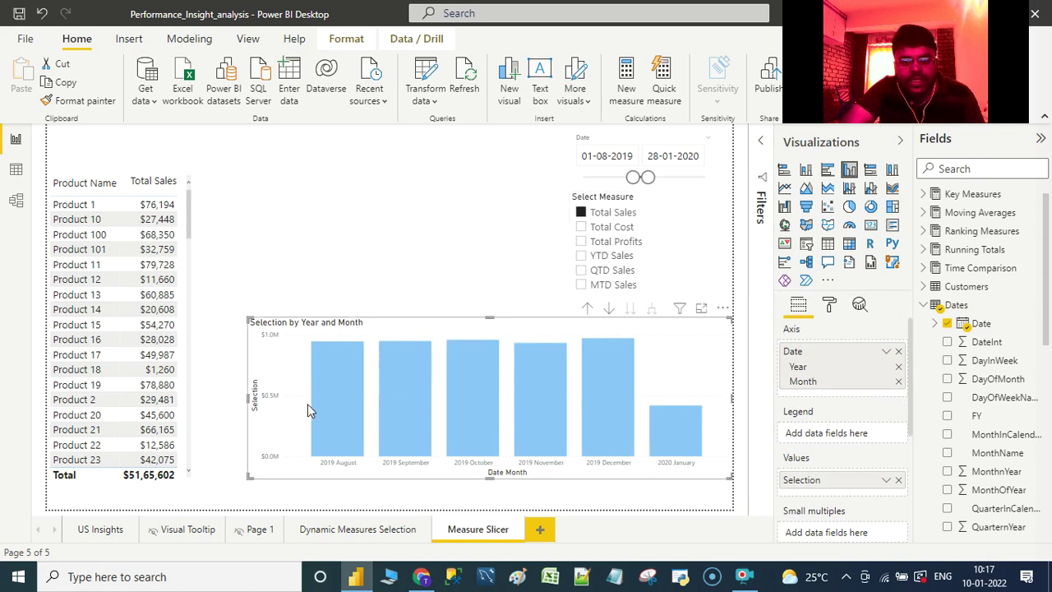
Step: Check the monthly column chart with Total Cost, Total Profits, YTD Sales, QTD Sales and MTD Sales, then return the slicer to Total Sales
left_click(611, 231)
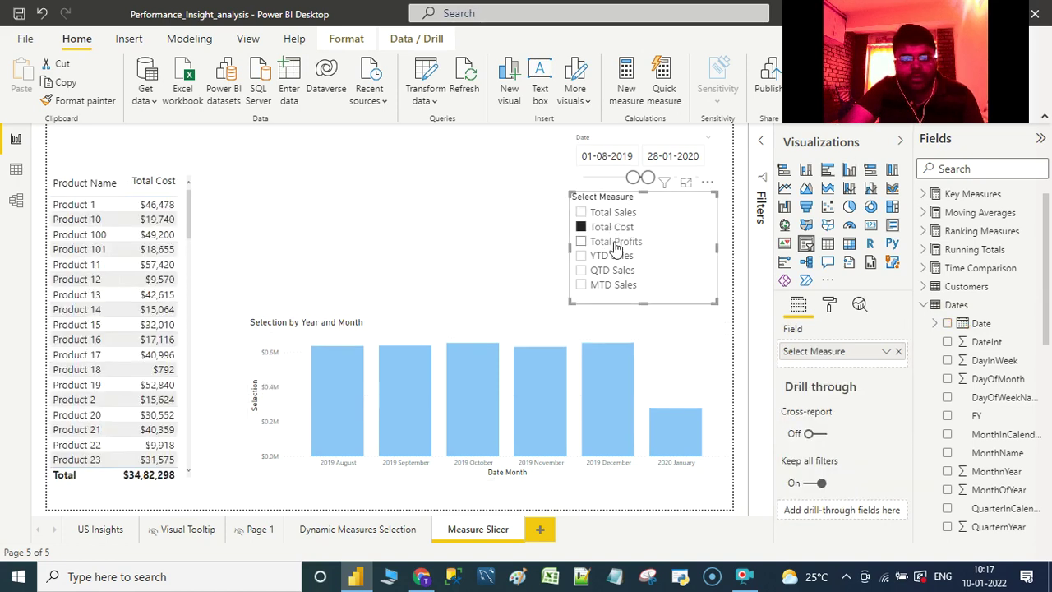
left_click(617, 245)
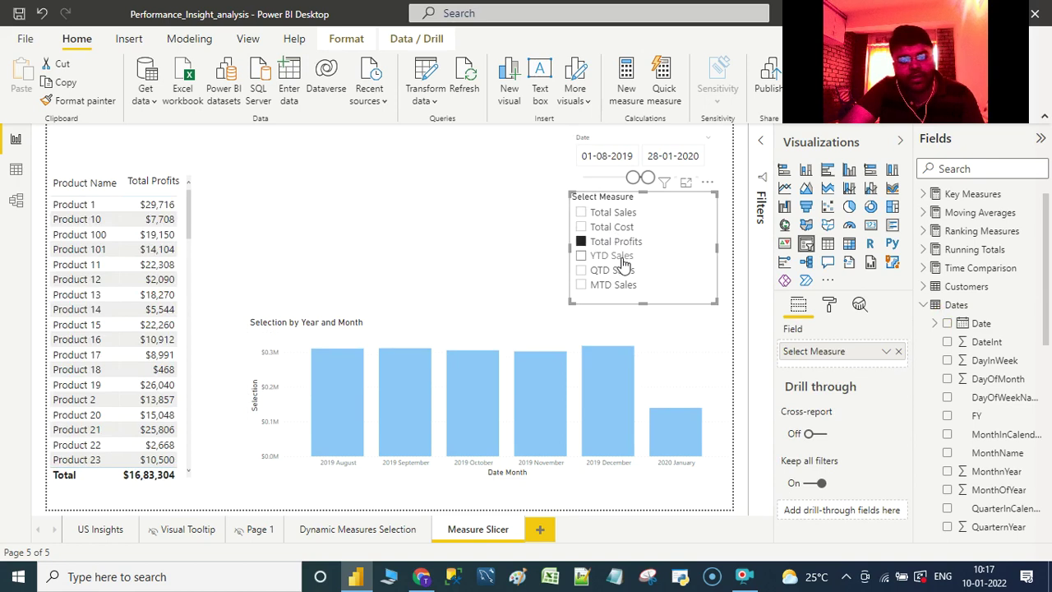
left_click(614, 256)
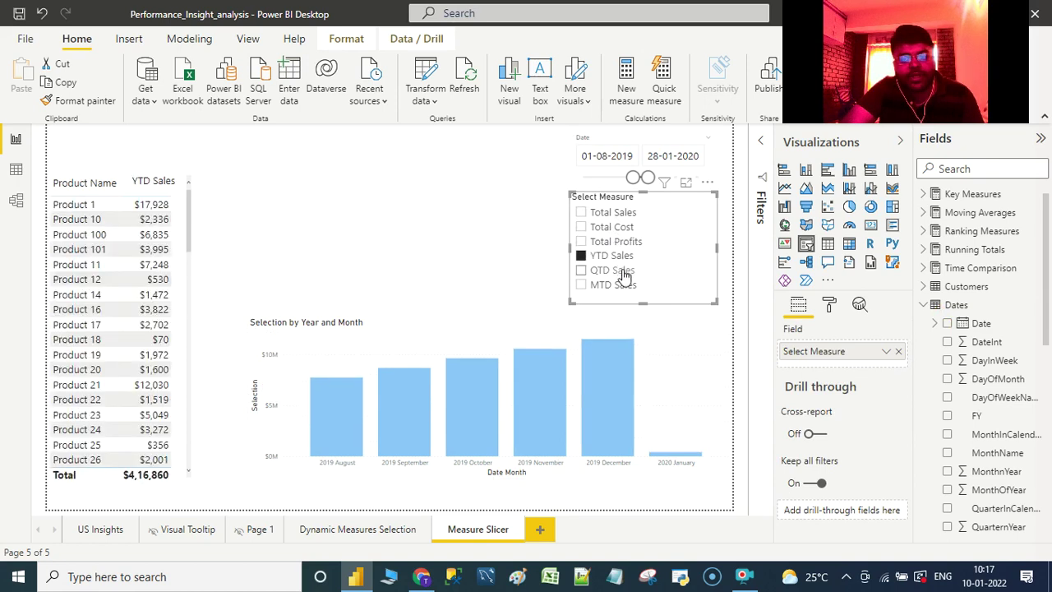
left_click(623, 273)
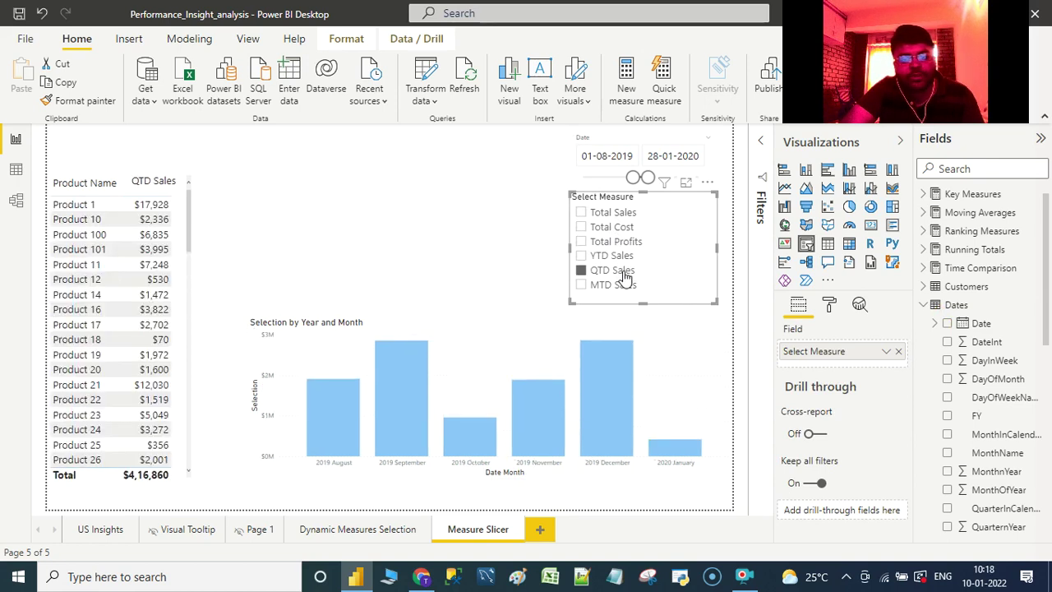
left_click(624, 286)
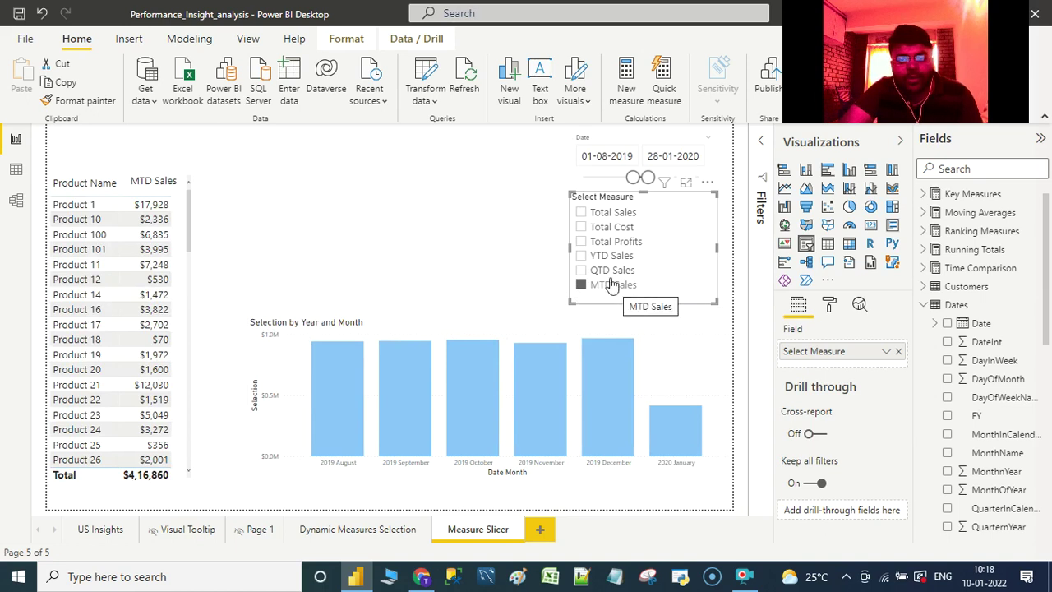
left_click(620, 215)
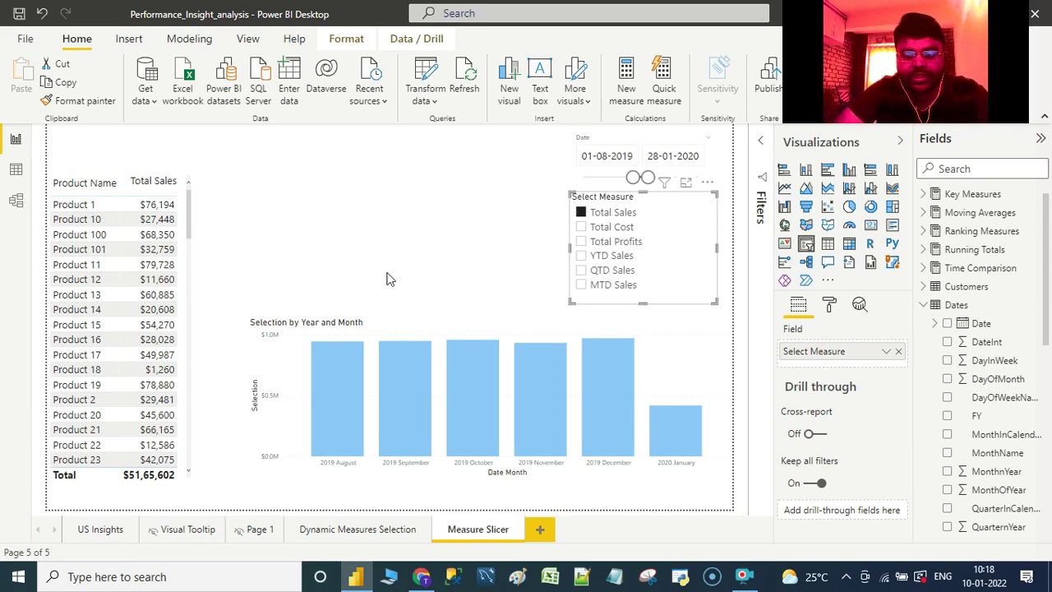
left_click(745, 579)
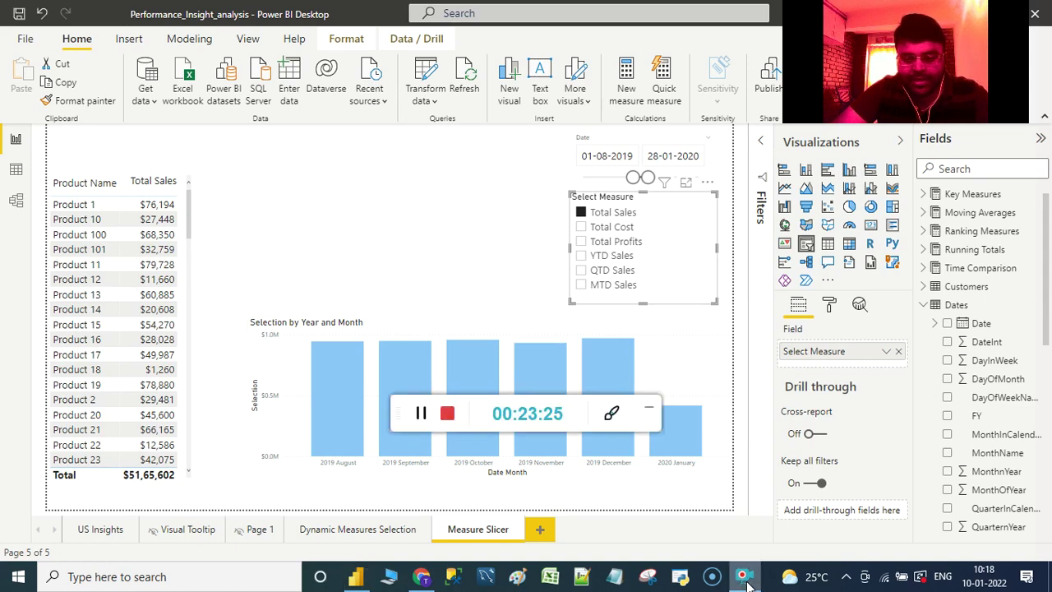
left_click(448, 415)
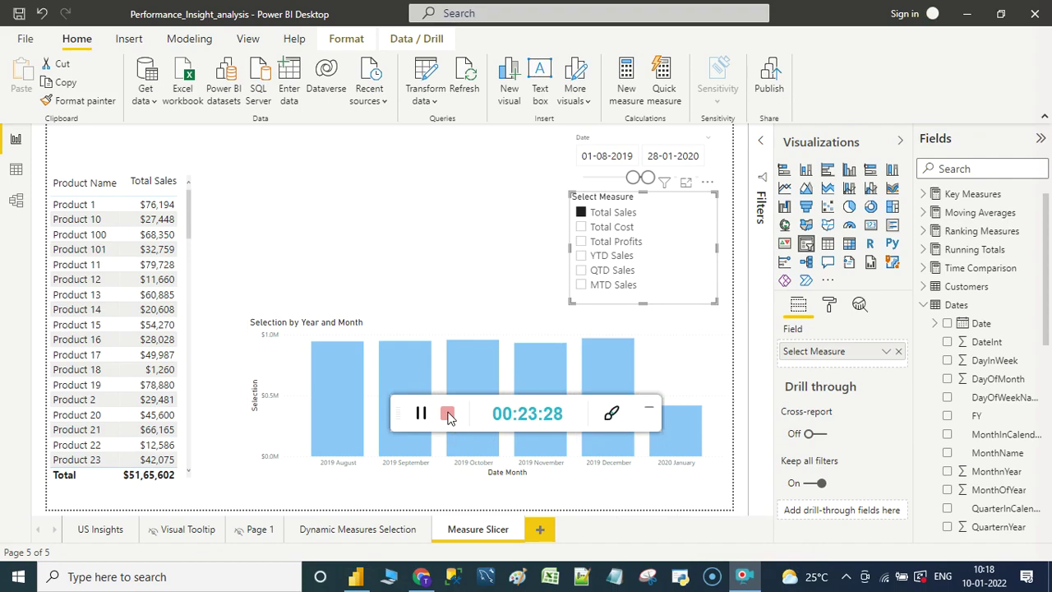